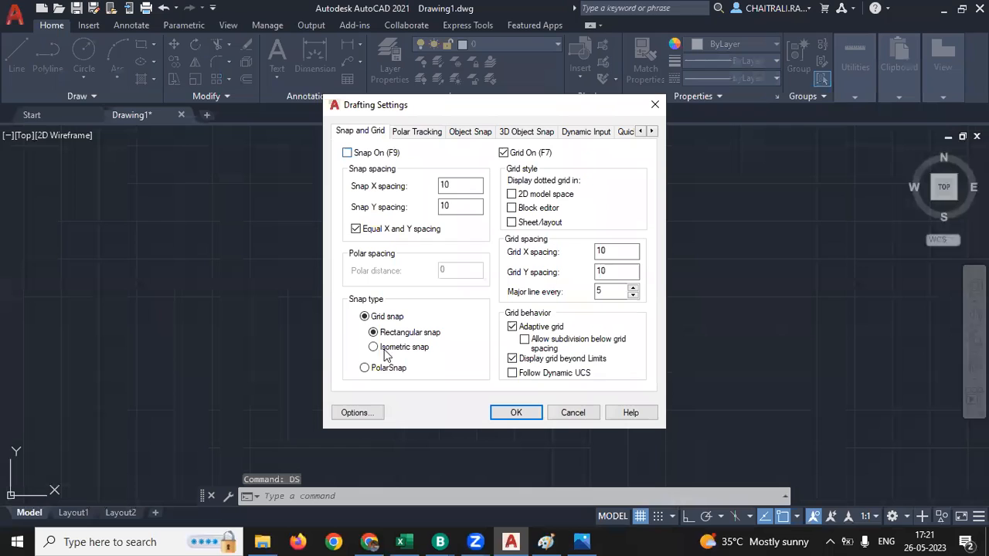
- Apply isometric snap, then with Ortho on draw a 96-unit line sloping down at 330° as the base block's lower front edge
left_click(510, 411)
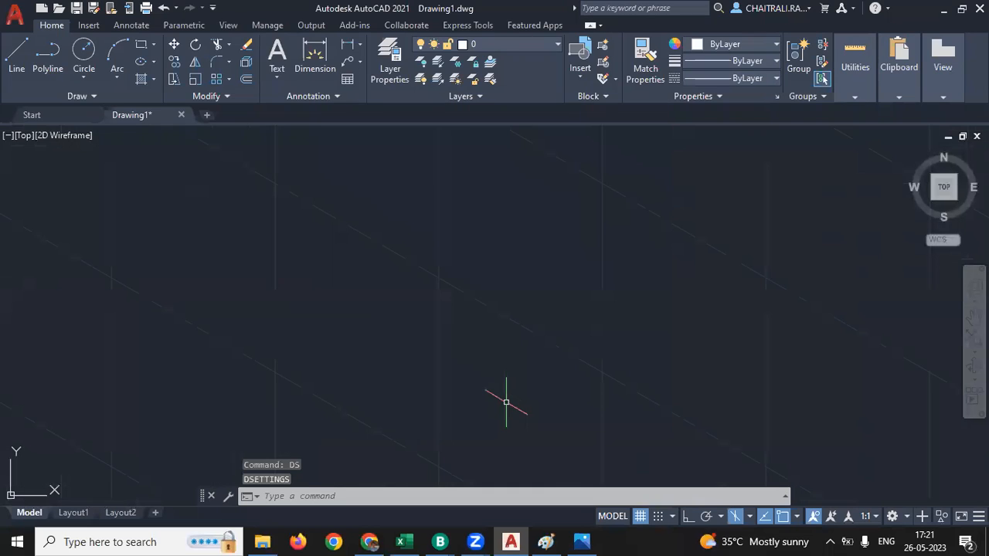
type("l")
key("Return")
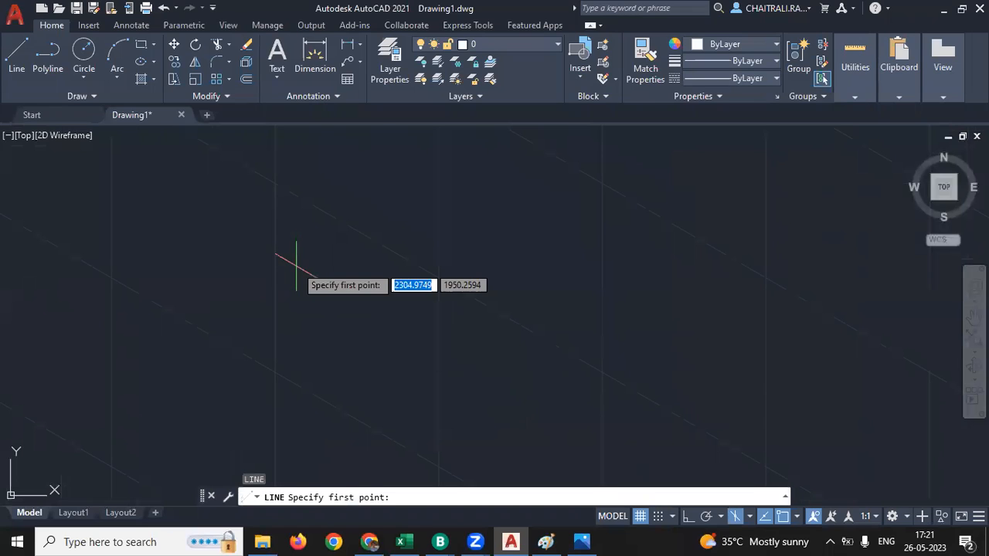
left_click(296, 266)
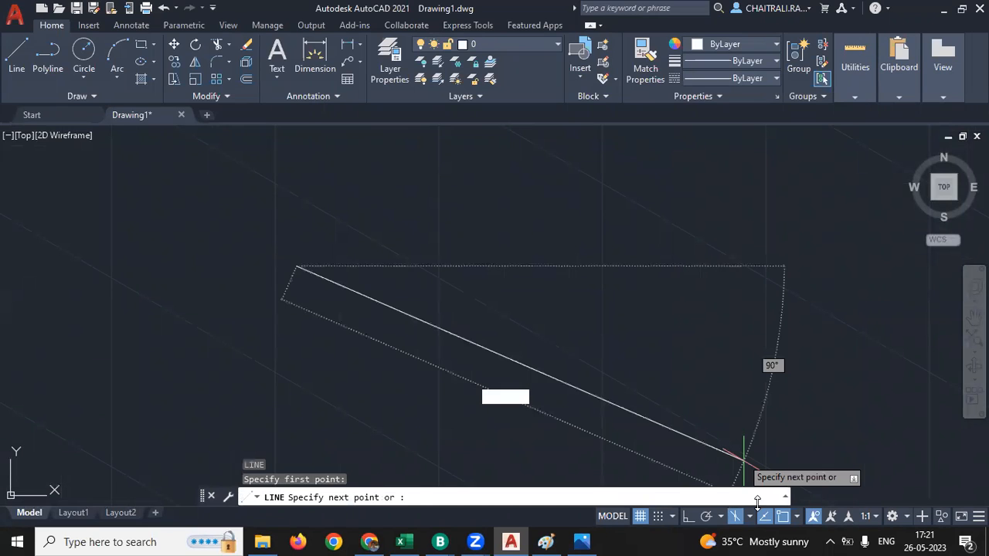
left_click(687, 517)
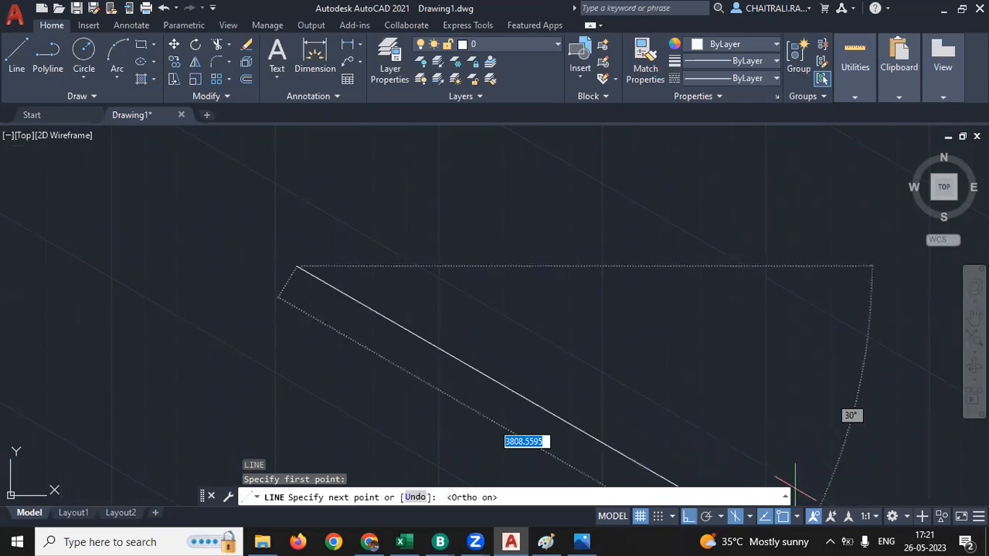
scroll(395, 315, "down", 3)
middle_click_drag(395, 315, 463, 357)
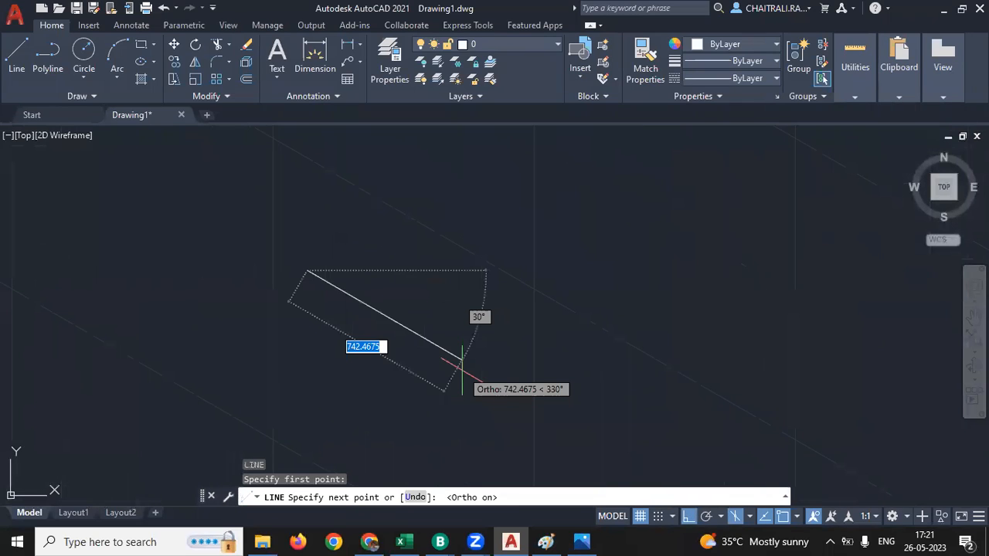
type("96")
key("Return")
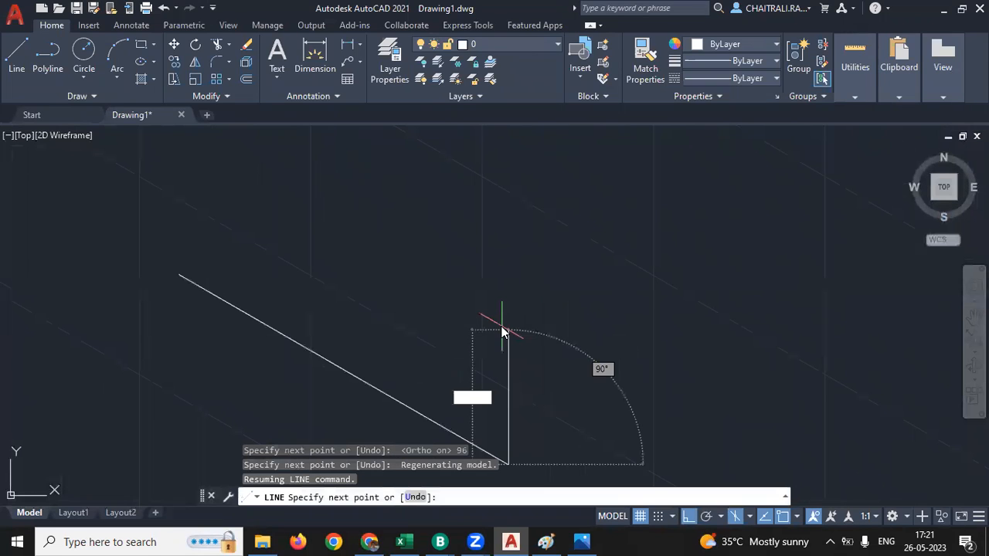
- Complete the left face outline with a 16-unit line up, a 96-unit line back at 150°, and a 16-unit line down
type("16")
key("Return")
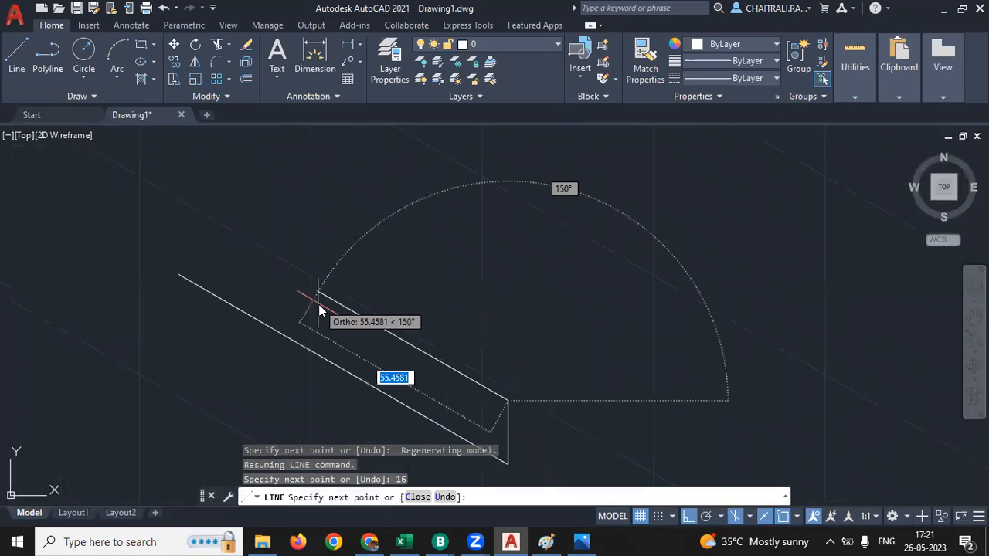
type("96")
key("Return")
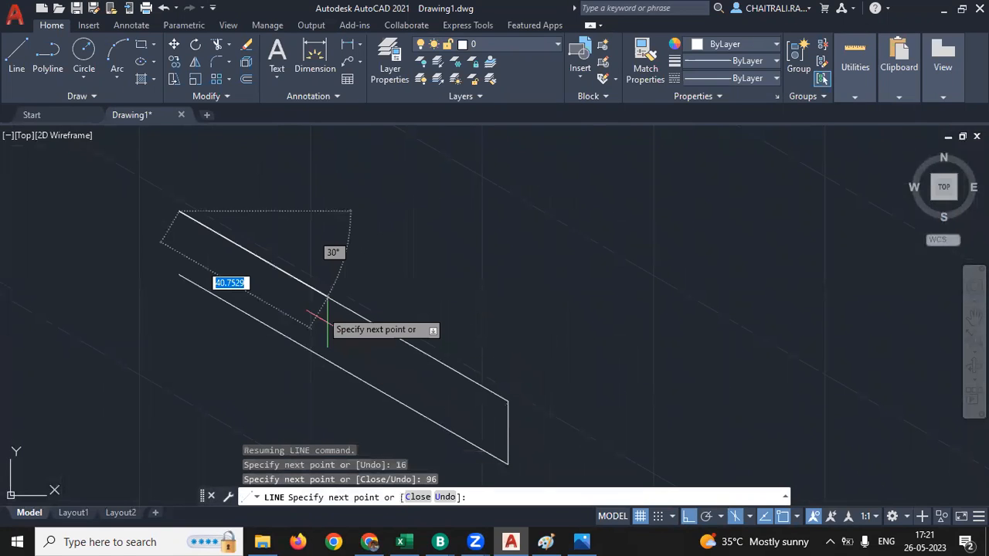
type("16")
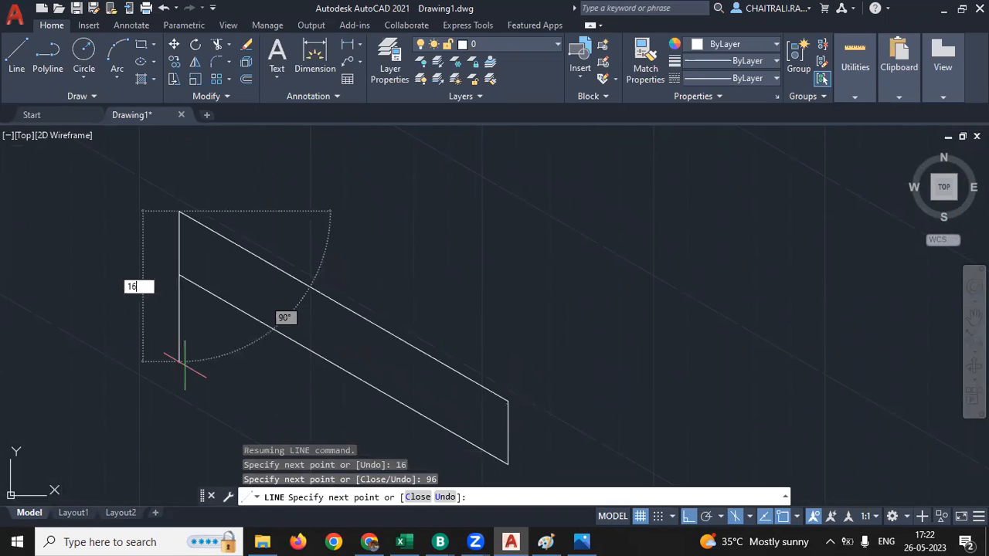
key("Return")
key("Return")
- On the top isoplane, draw a 64-unit line at 30° from the left face's upper front corner, following the reference image
key("Return")
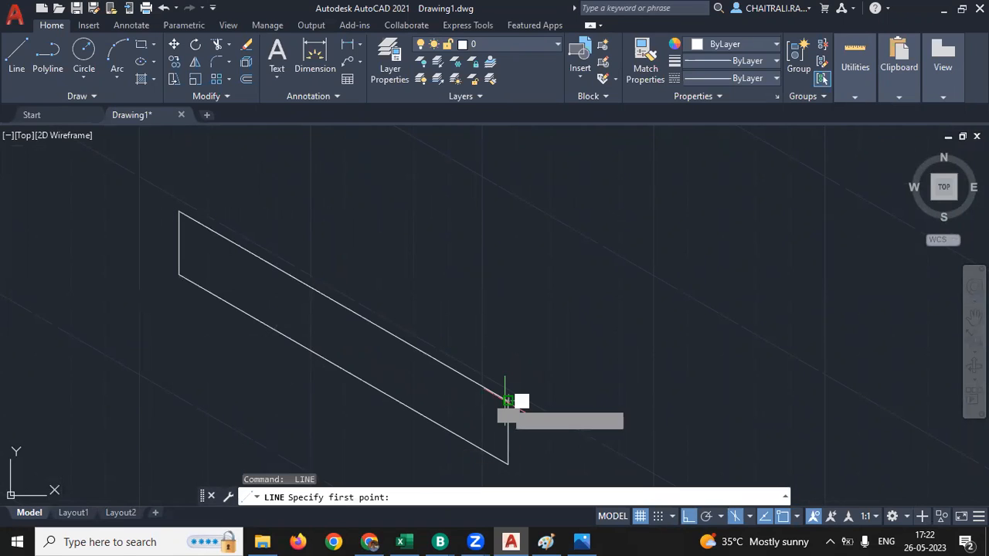
left_click(508, 401)
key("F5")
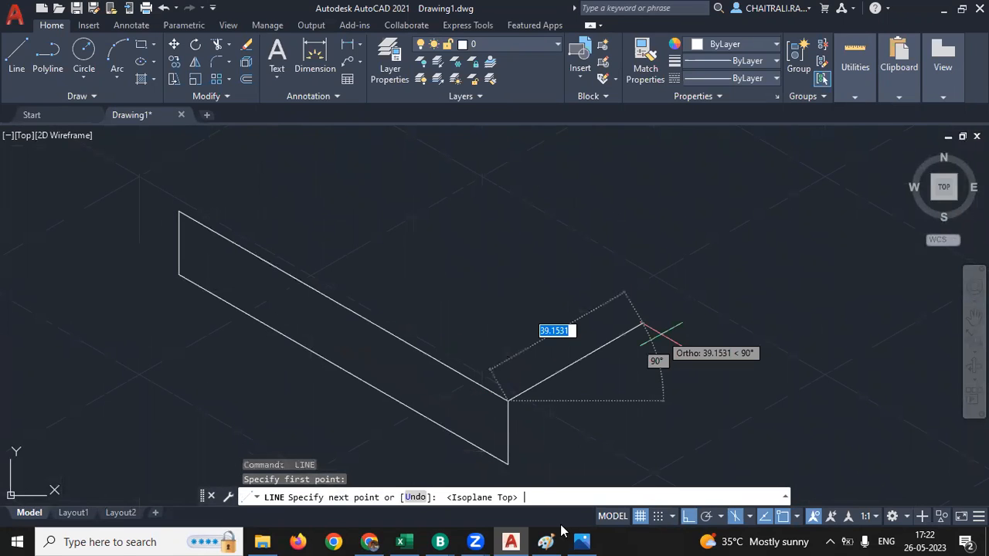
left_click(581, 542)
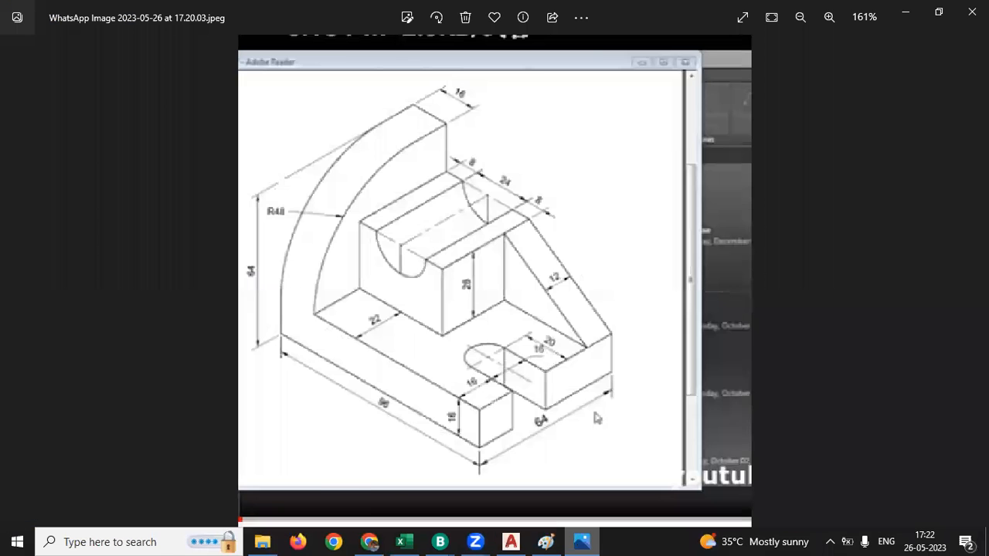
left_click(582, 542)
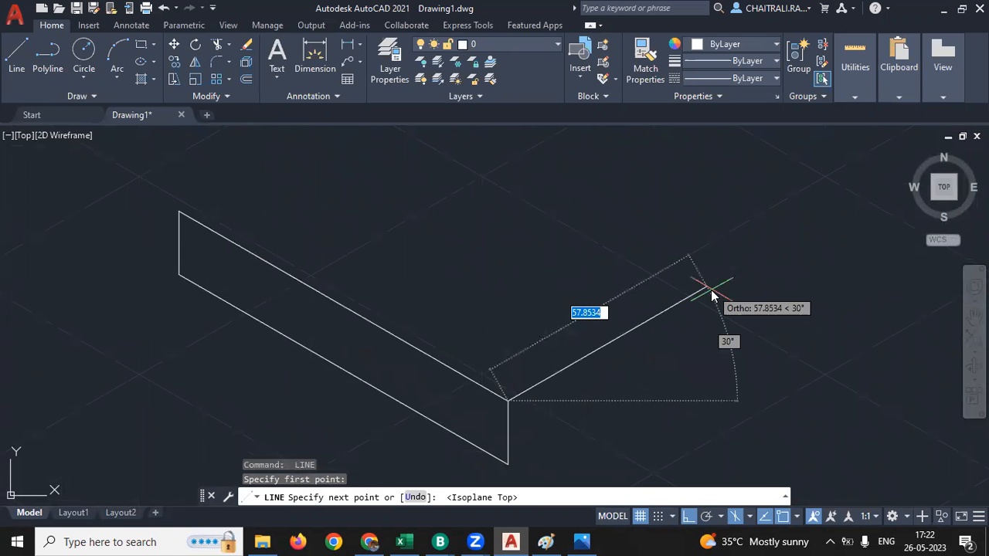
left_click(723, 283)
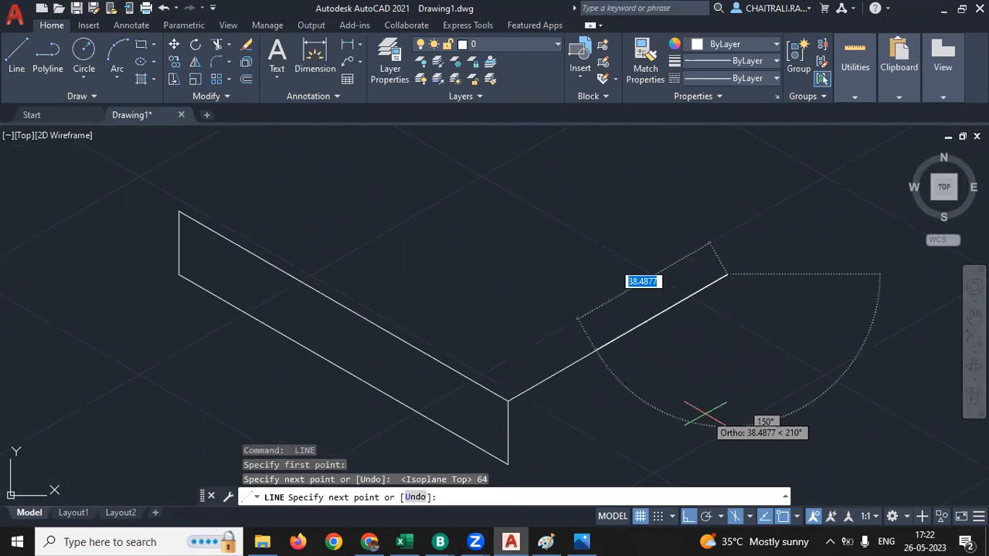
- Close the block's right face on the right isoplane with a 16-unit line down and a 64-unit line back at 210°
key("F5")
type("1")
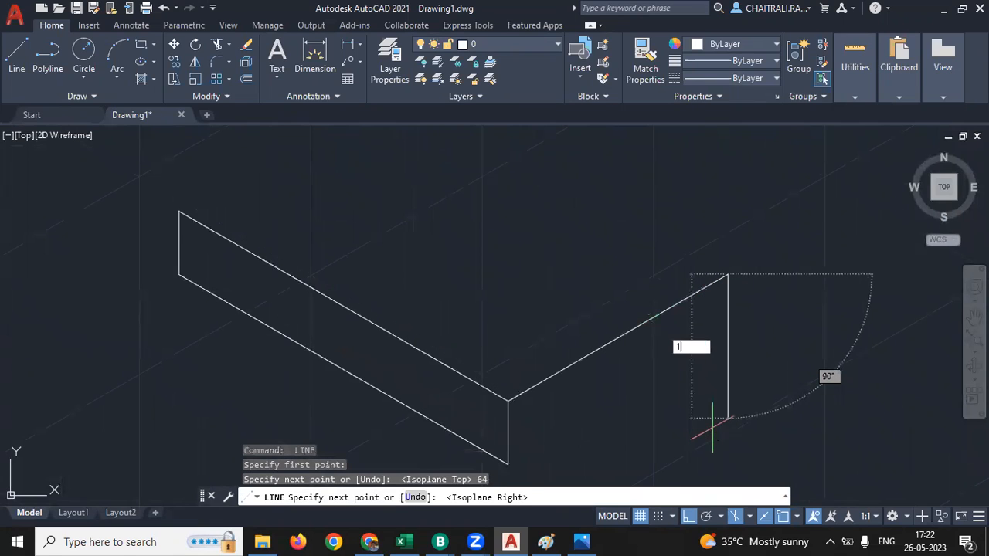
type("6")
key("Return")
type("64")
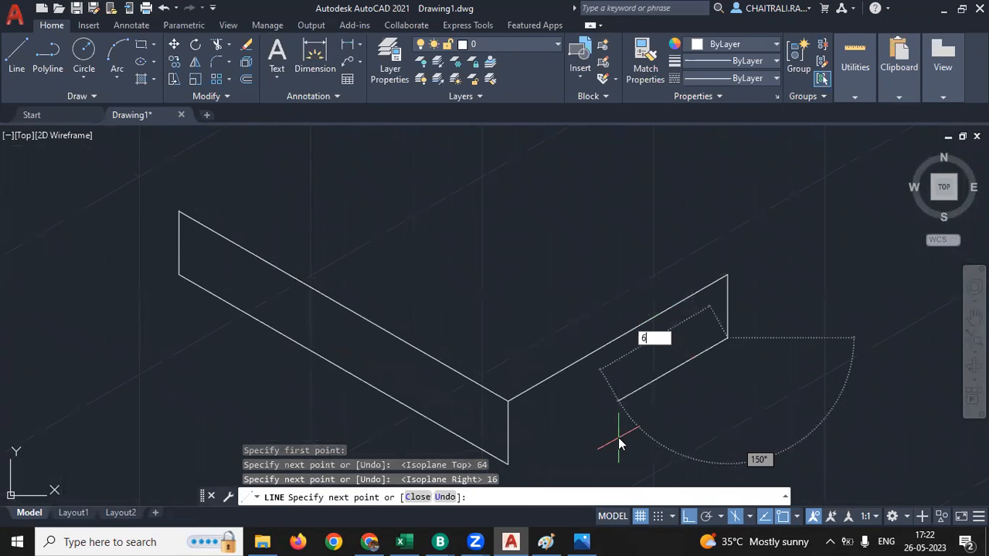
key("Return")
key("Return")
- Draw a 96-unit line at 150° on the left isoplane from the right face's upper far corner, then switch to the top isoplane
middle_click_drag(626, 402, 608, 454)
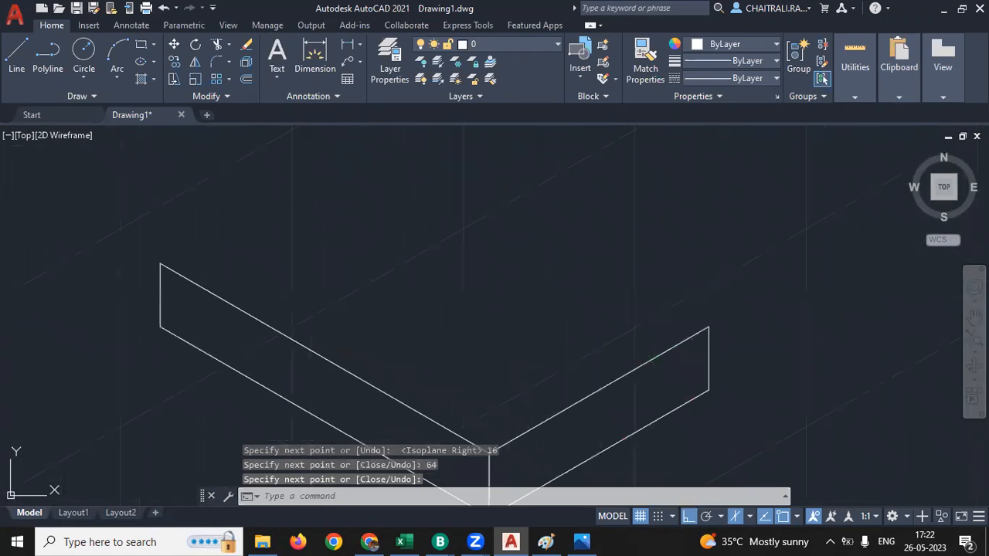
key("Return")
left_click(710, 327)
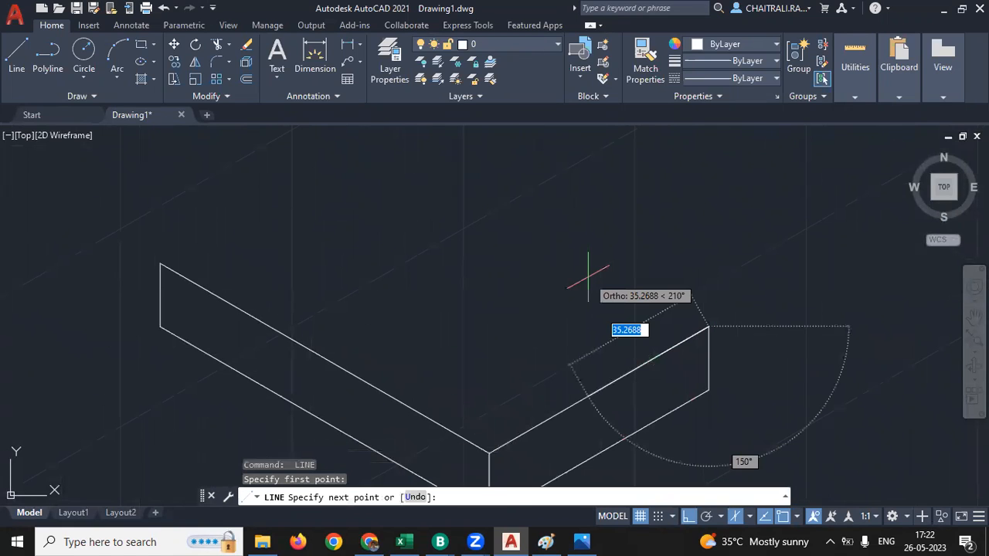
key("F5")
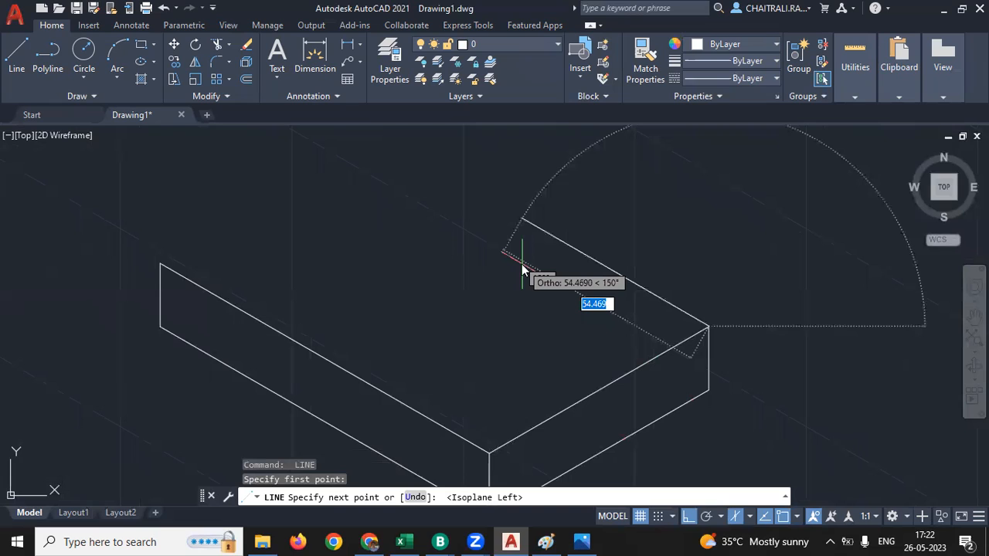
type("8")
key("BackSpace")
type("9")
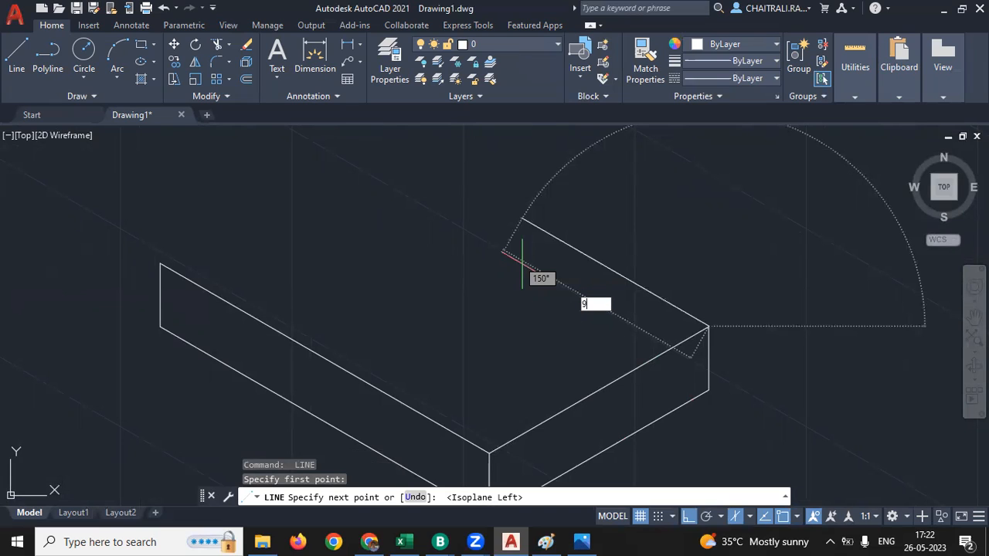
type("6")
key("Return")
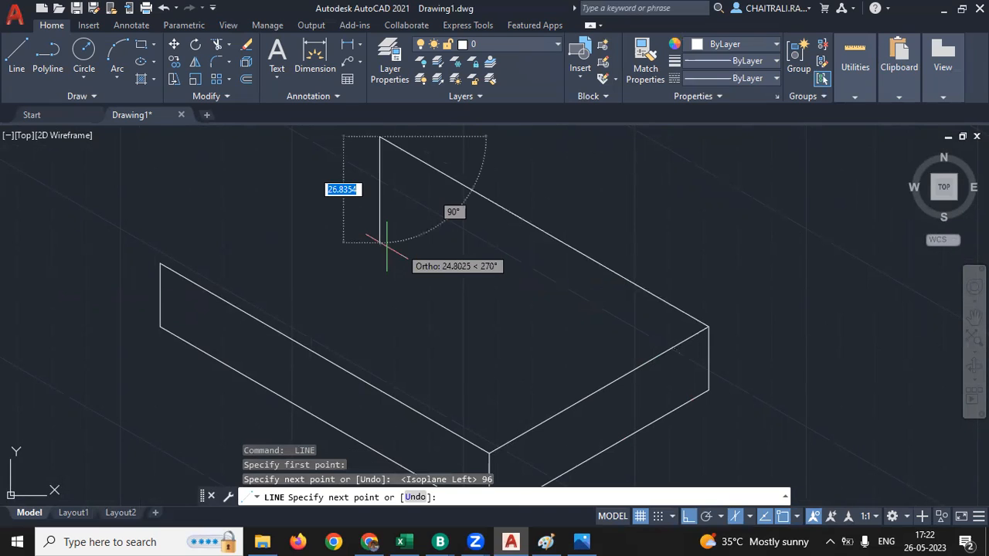
scroll(387, 244, "down", 2)
key("F5")
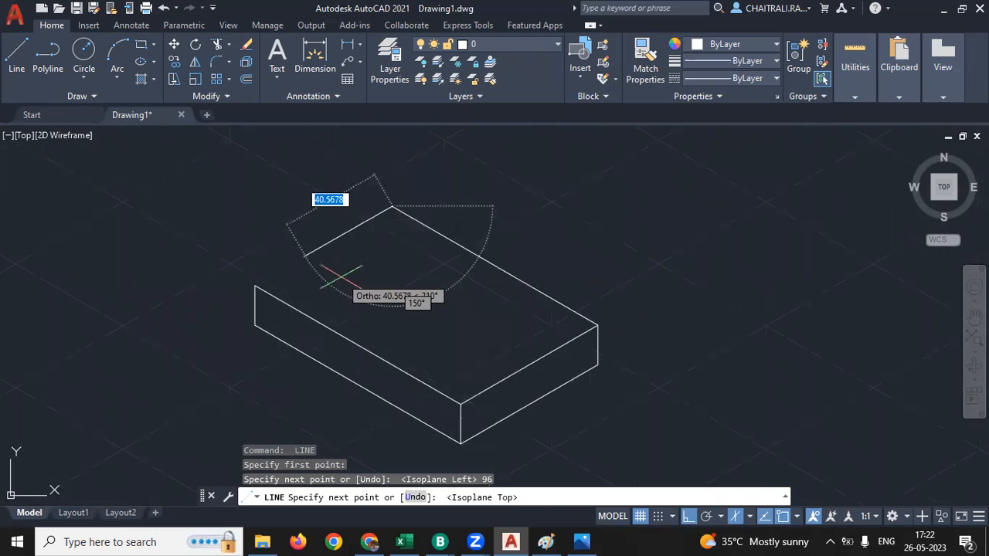
type("65")
key("Return")
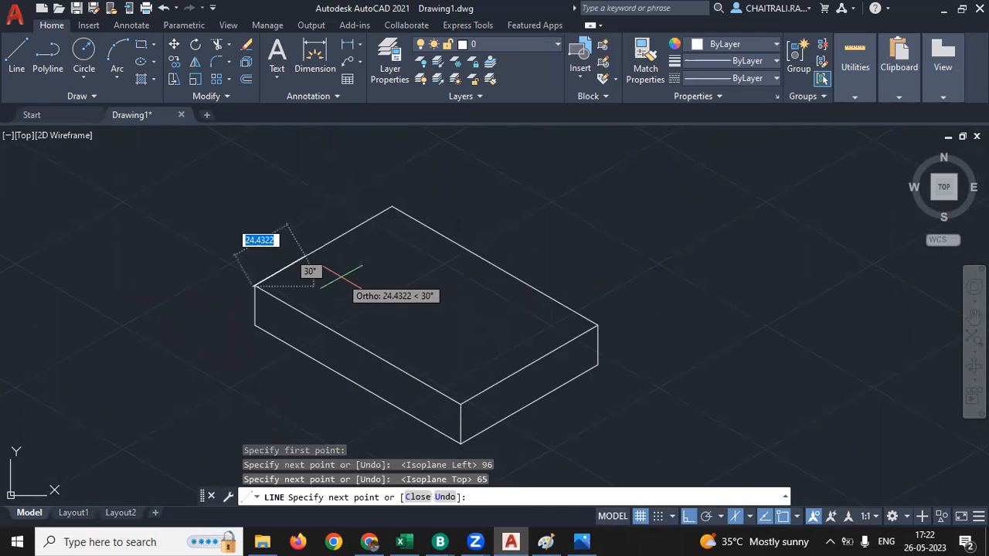
key("ctrl+z")
- Close the top face with a 64-unit line at 210° to the left face's upper corner and end the line
type("64")
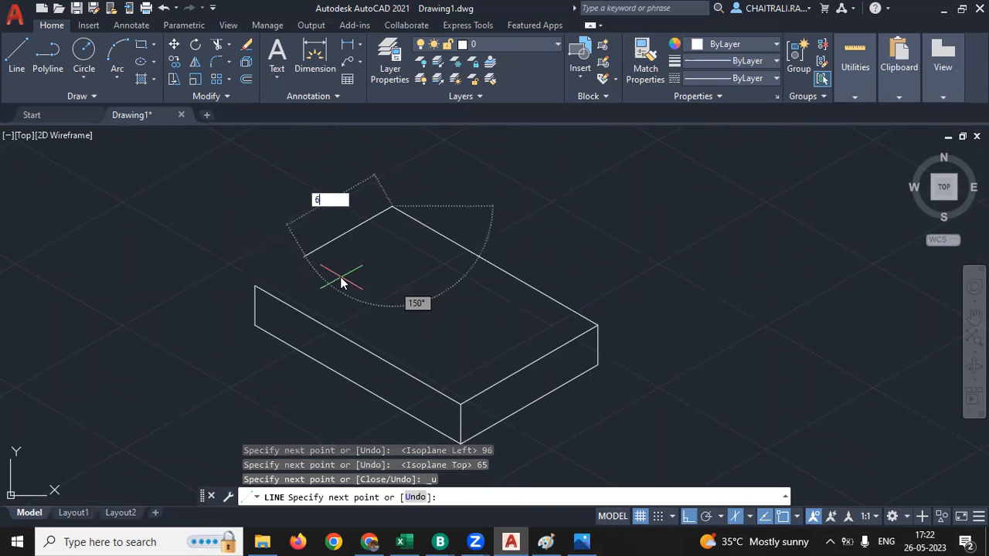
key("Return")
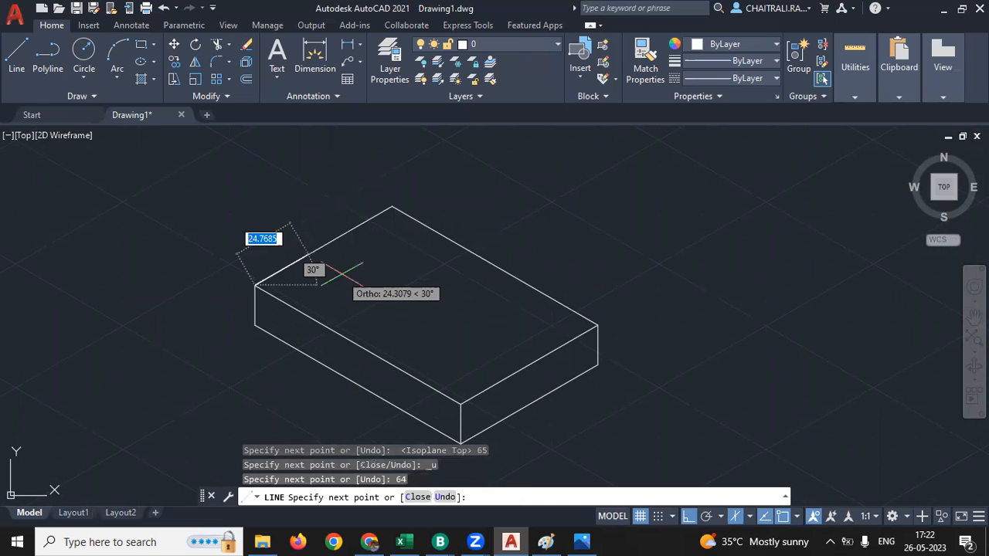
key("Escape")
- Following the reference image, draw a 16-unit line along the right edge from the top face's front corner, then a 20-unit line inward
mouse_move(526, 299)
middle_mouse_down()
mouse_move(456, 302)
mouse_move(459, 313)
middle_mouse_up()
left_click(582, 541)
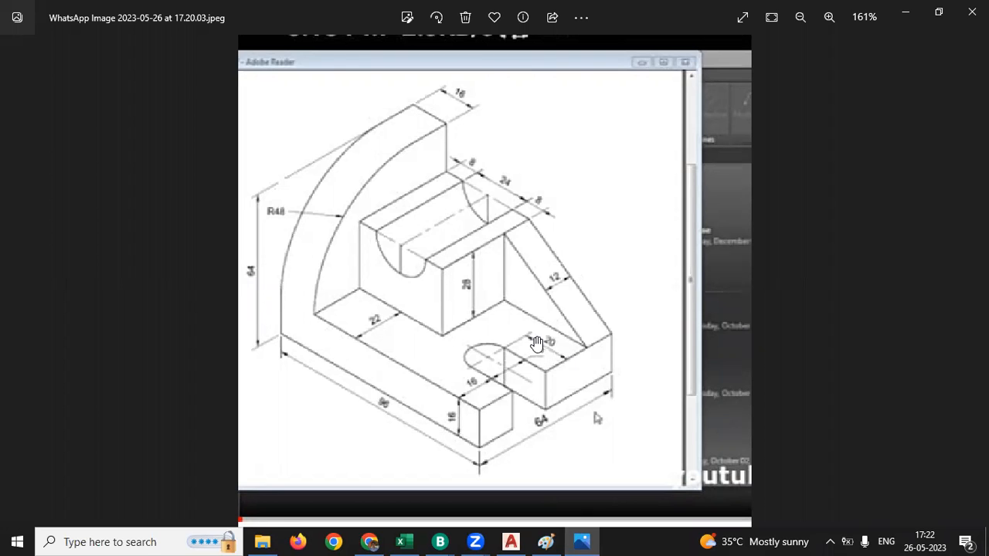
scroll(537, 344, "up", 1, "ctrl")
scroll(580, 344, "up", 2, "ctrl")
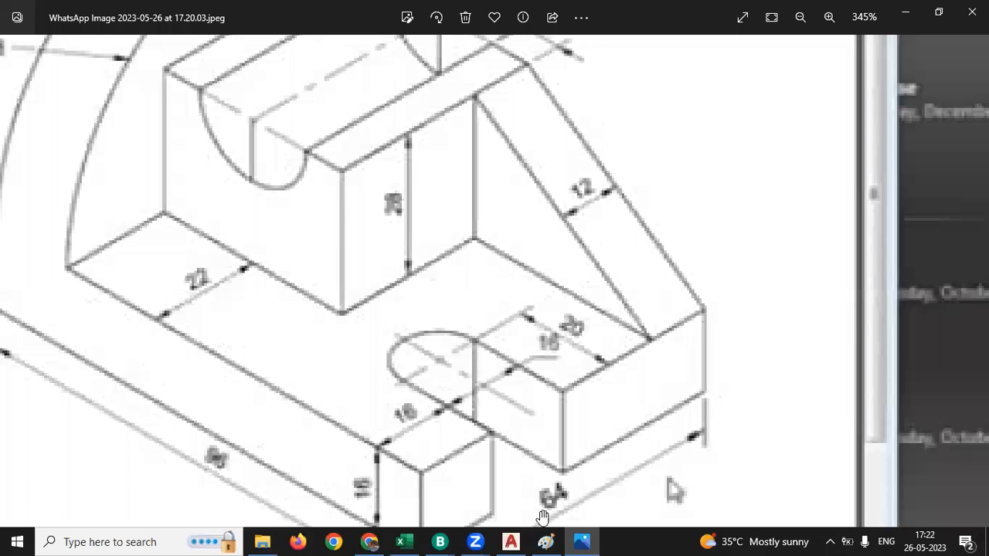
left_click(511, 542)
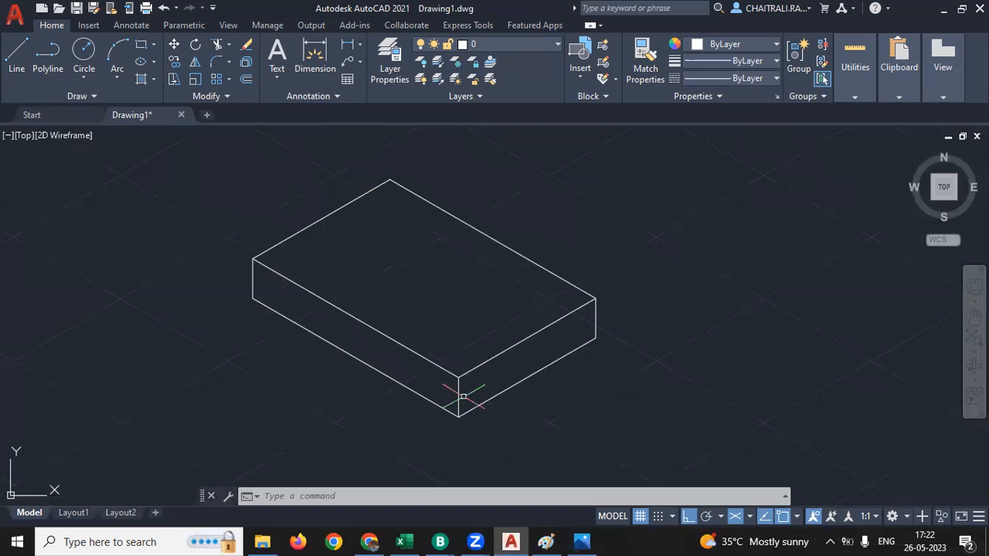
type("l")
key("Return")
left_click(458, 377)
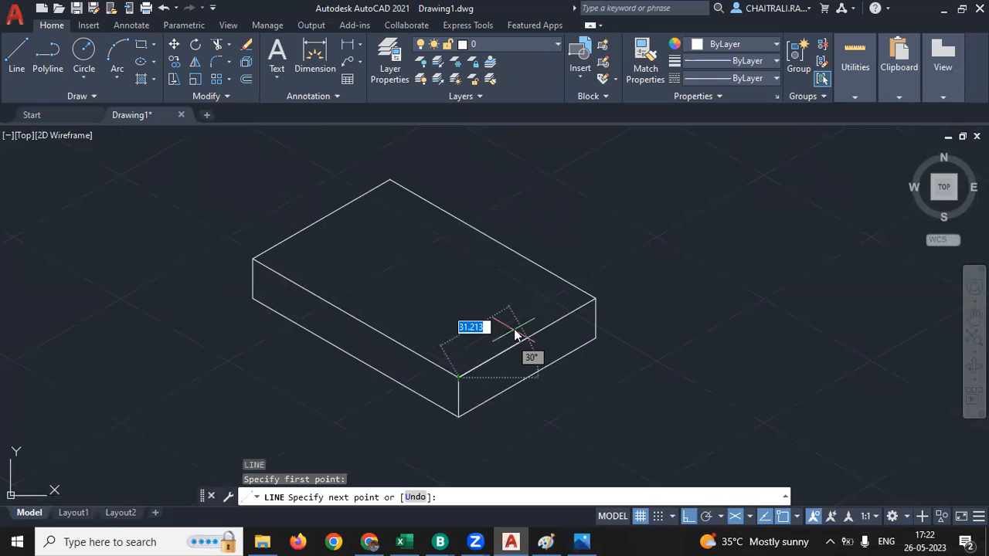
type("16")
key("Return")
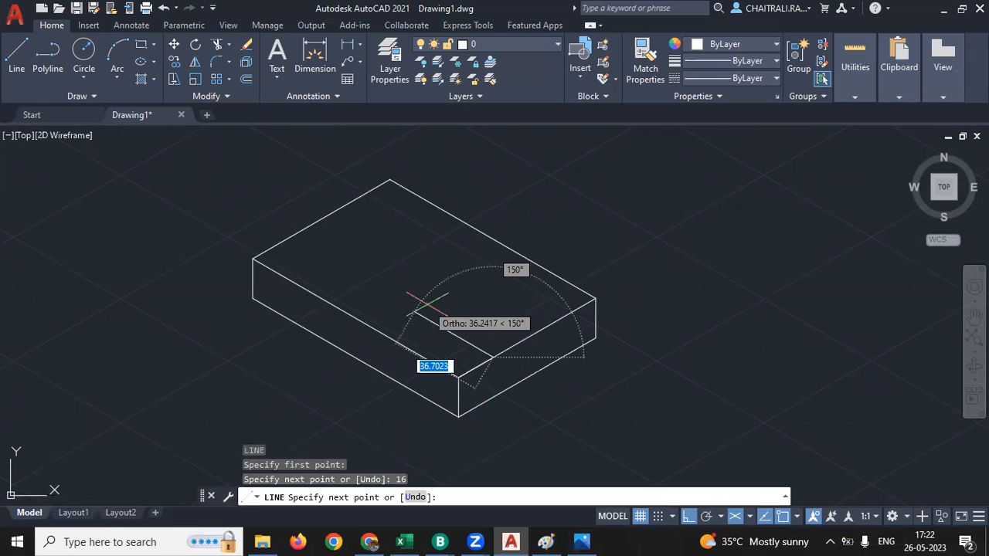
type("20")
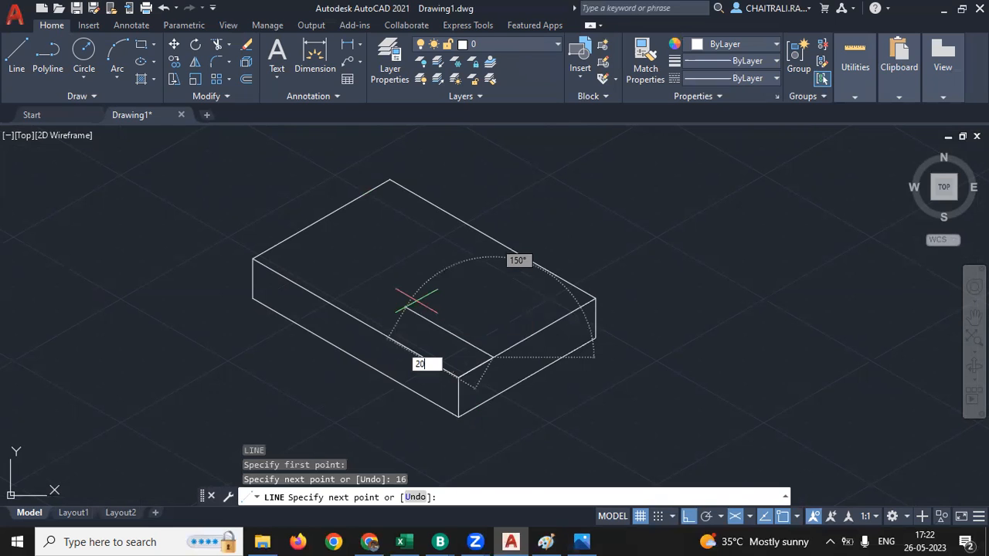
key("Return")
- Following the reference image, complete the slot outline with a 16-unit line at 30° and a 20-unit line back to the right edge
left_click(582, 541)
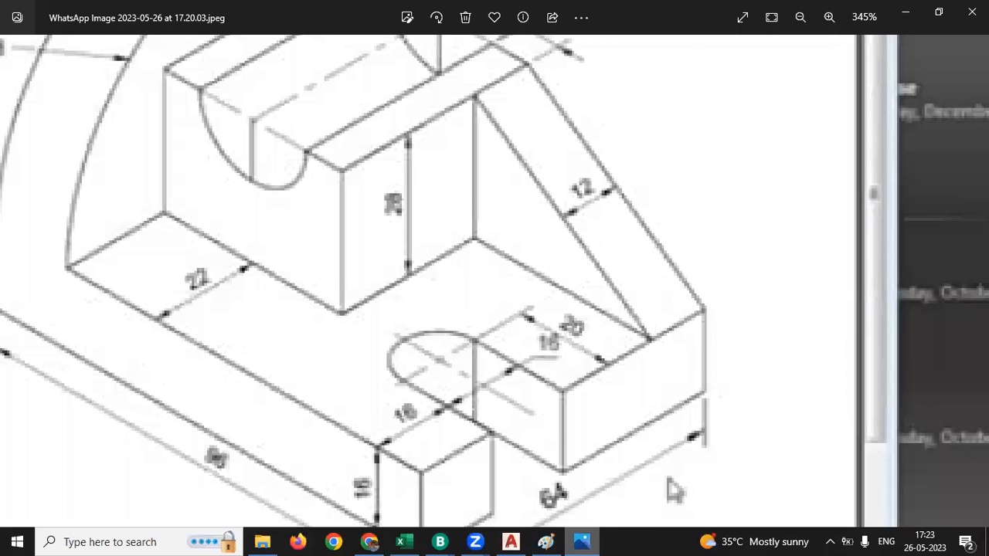
left_click(585, 541)
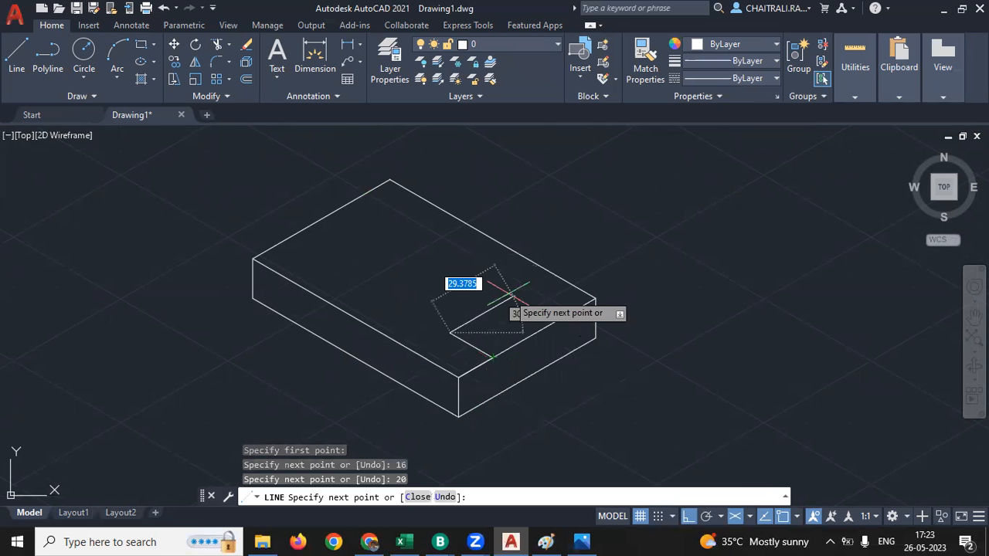
scroll(508, 295, "up", 2)
type("1")
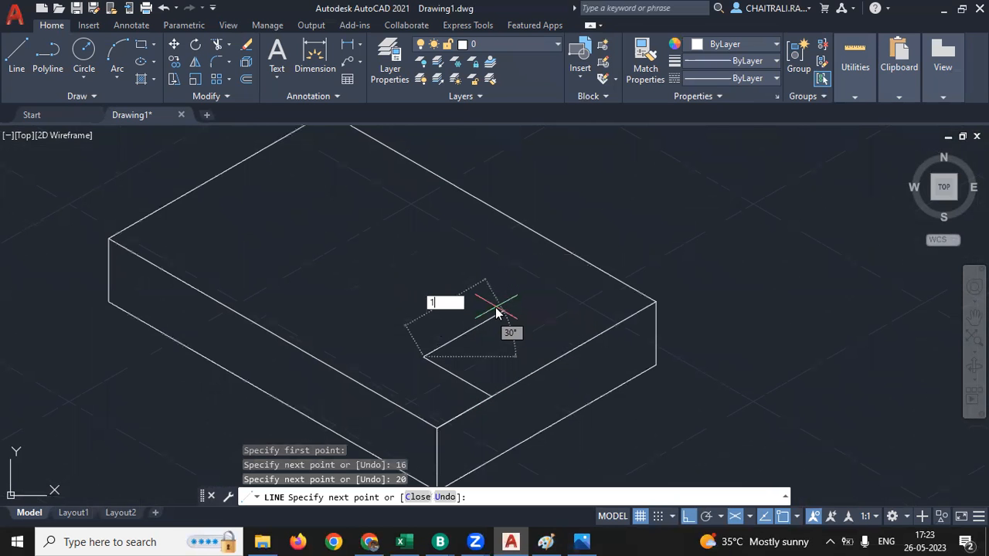
type("6")
key("Return")
type("2")
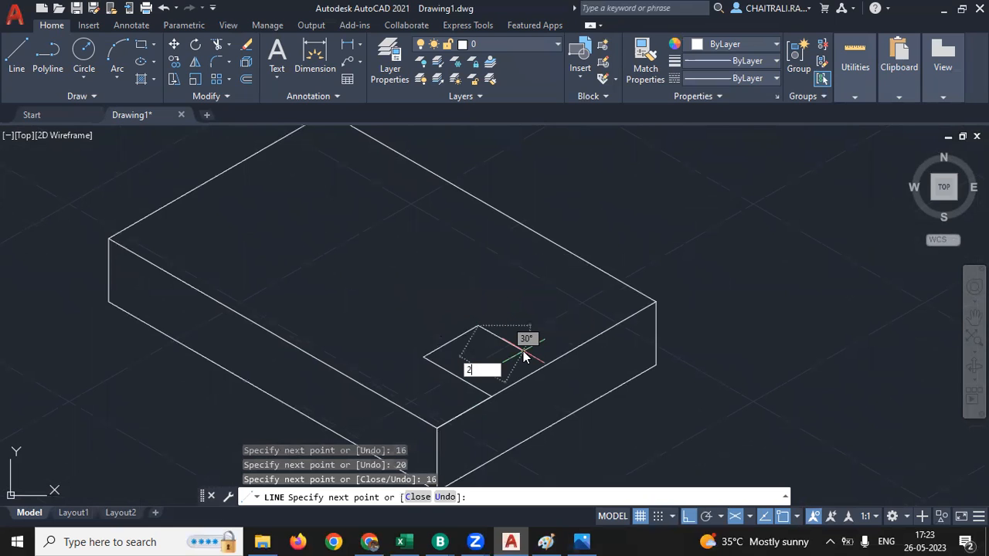
type("0")
key("Return")
key("Return")
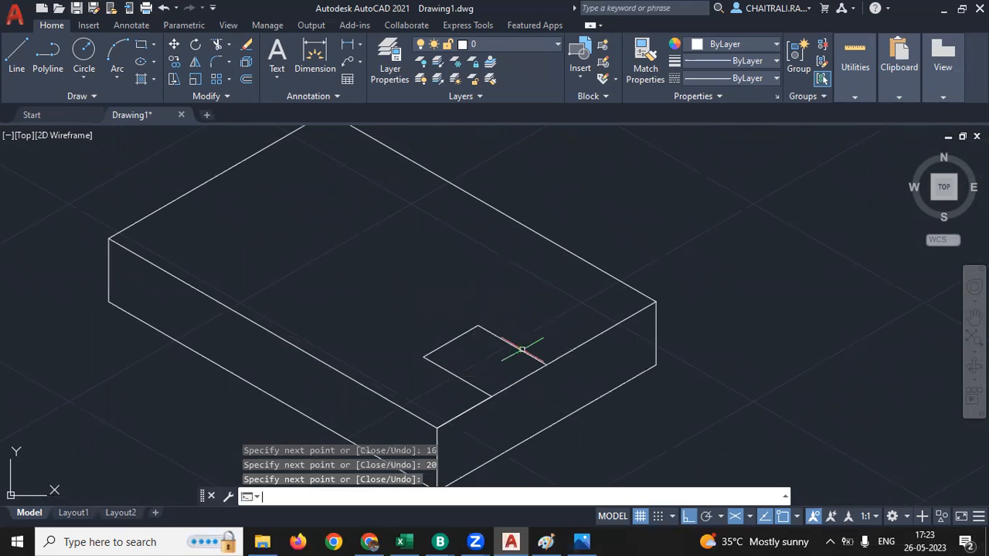
- Draw an isocircle of radius 8 centred on the midpoint of the slot's 16-unit inner line
scroll(446, 327, "up", 2)
middle_click_drag(485, 343, 474, 357)
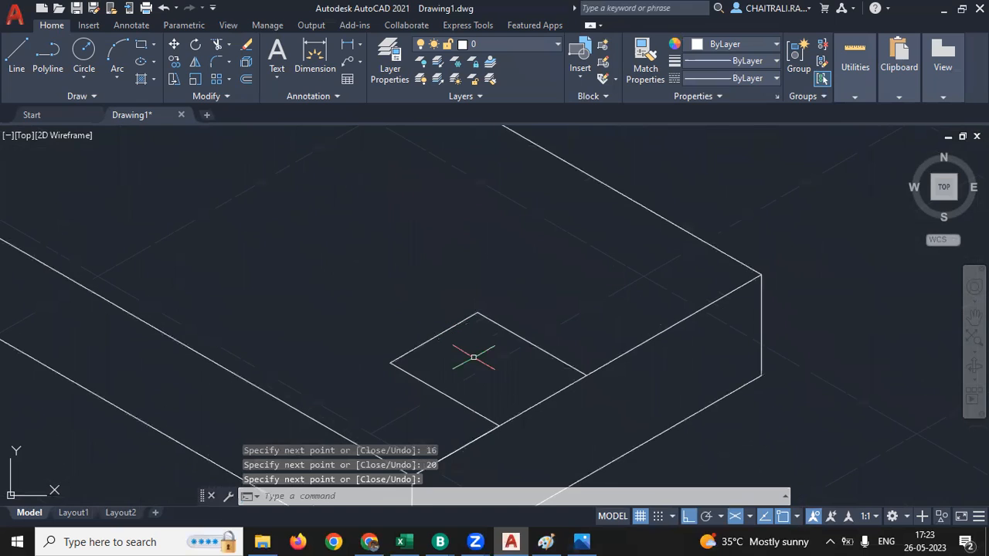
type("el")
key("Return")
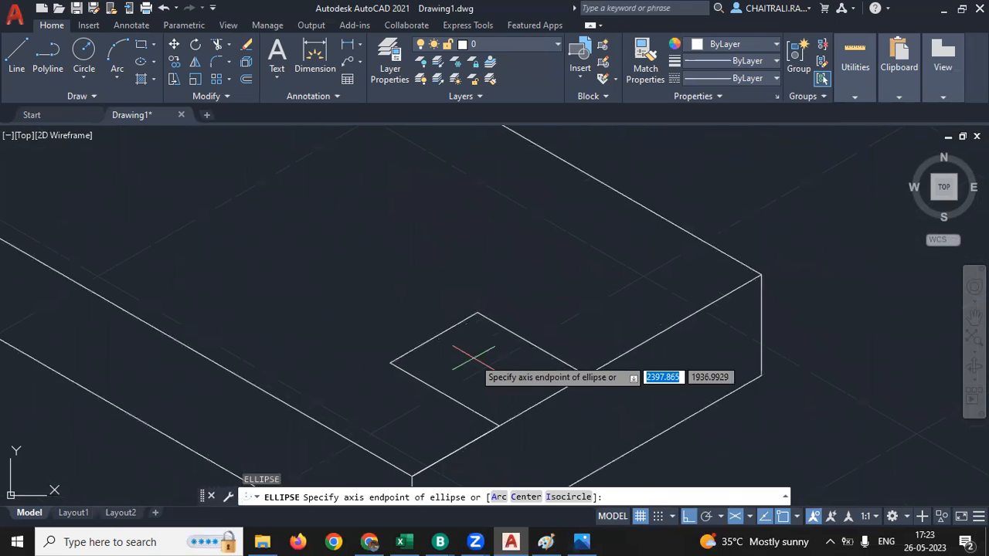
type("i")
key("Return")
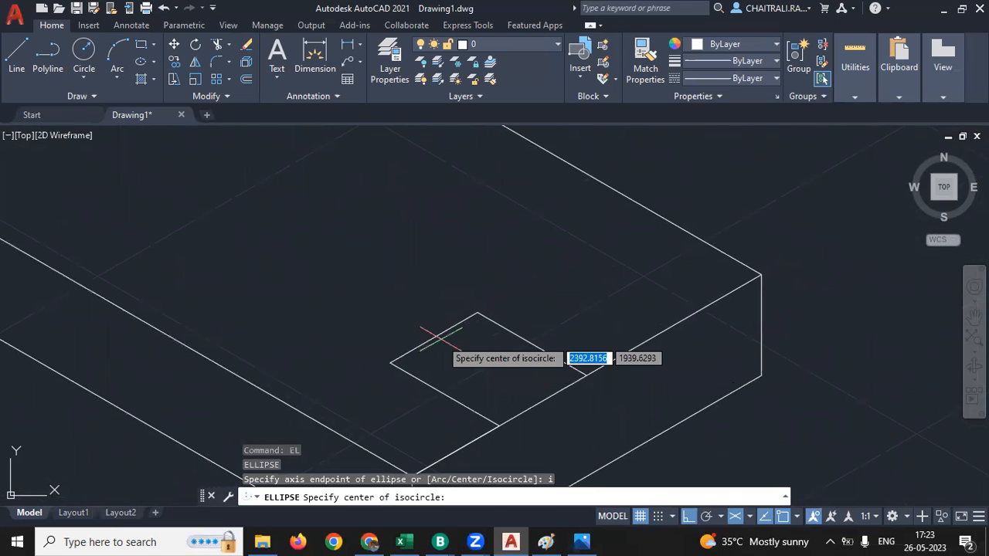
left_click(434, 338)
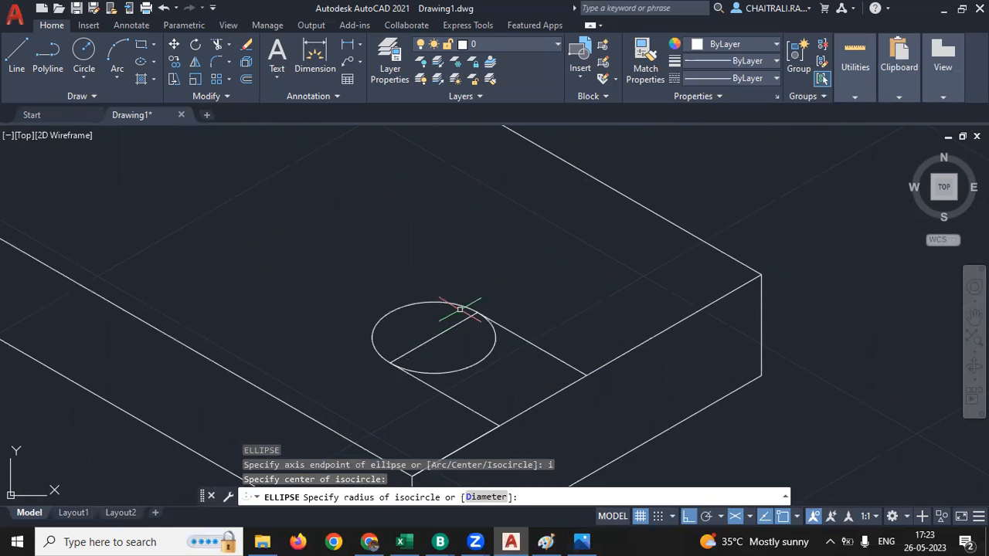
type("8")
key("Return")
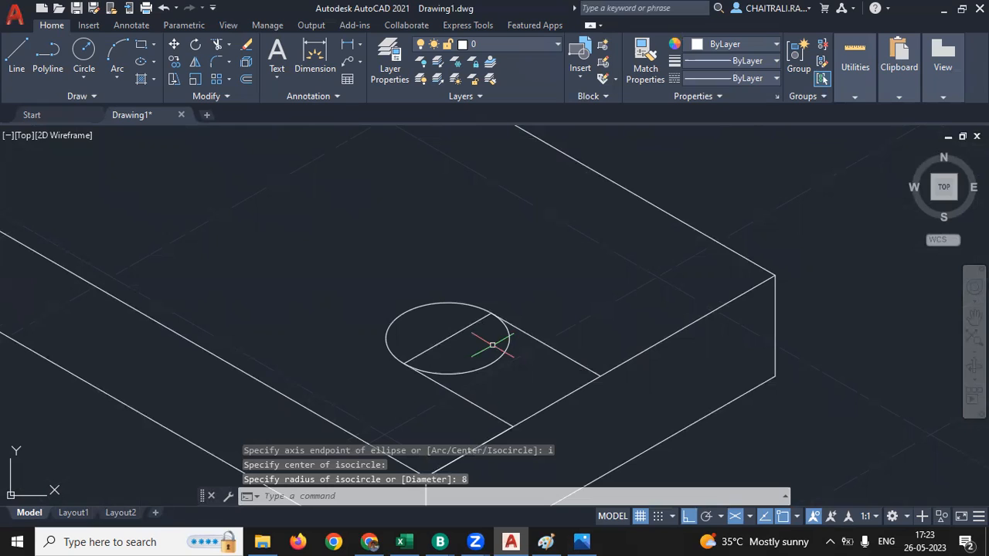
- Trim the slot's straight inner line and the isocircle half inside the slot, leaving a rounded end
type("tr")
key("Return")
left_click(510, 380)
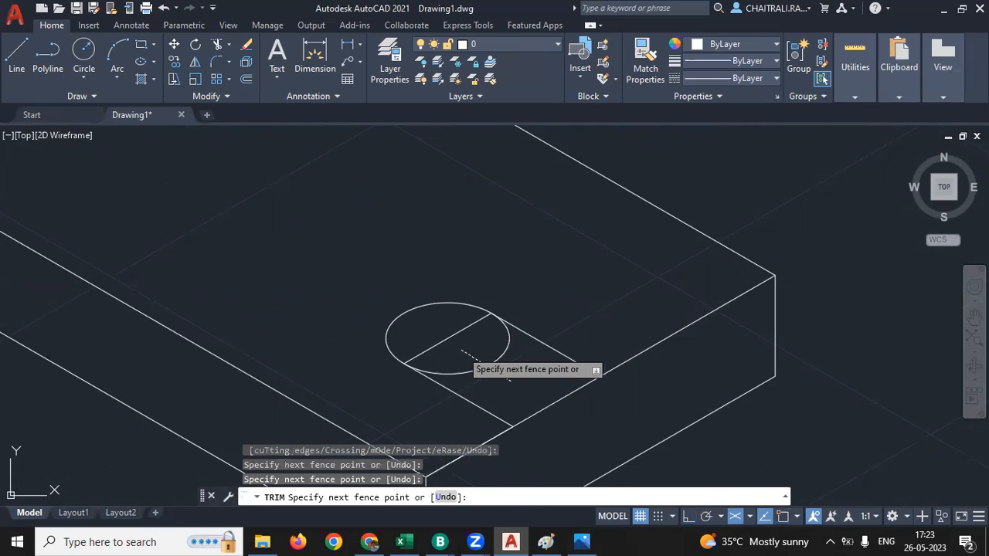
key("Return")
key("Return")
scroll(445, 339, "down", 5)
mouse_move(405, 317)
middle_mouse_down()
mouse_move(438, 354)
mouse_move(474, 371)
mouse_move(396, 351)
mouse_move(423, 340)
middle_mouse_up()
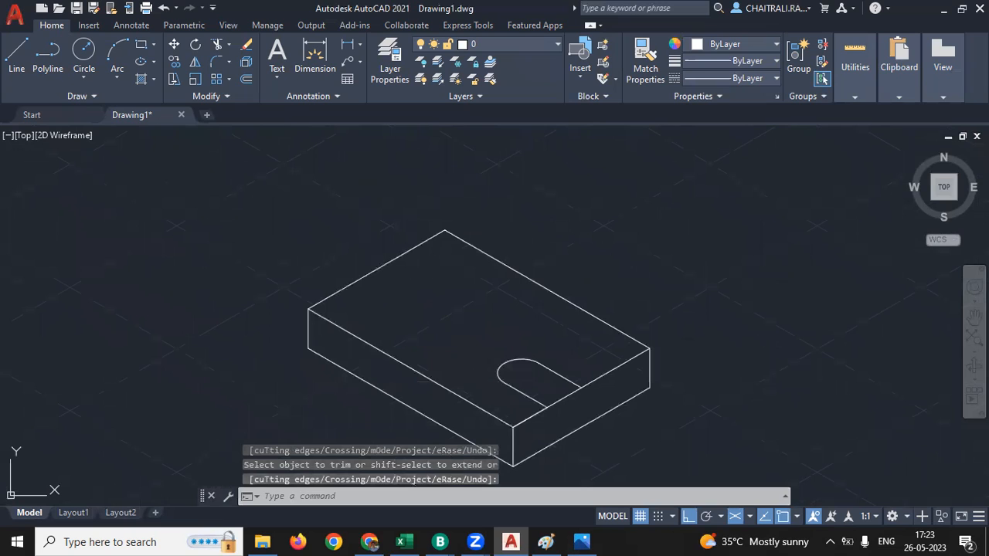
- Start the Line command and examine the reference image for the dimensions and position of the raised block and curved wall
type("l")
key("Return")
left_click(585, 539)
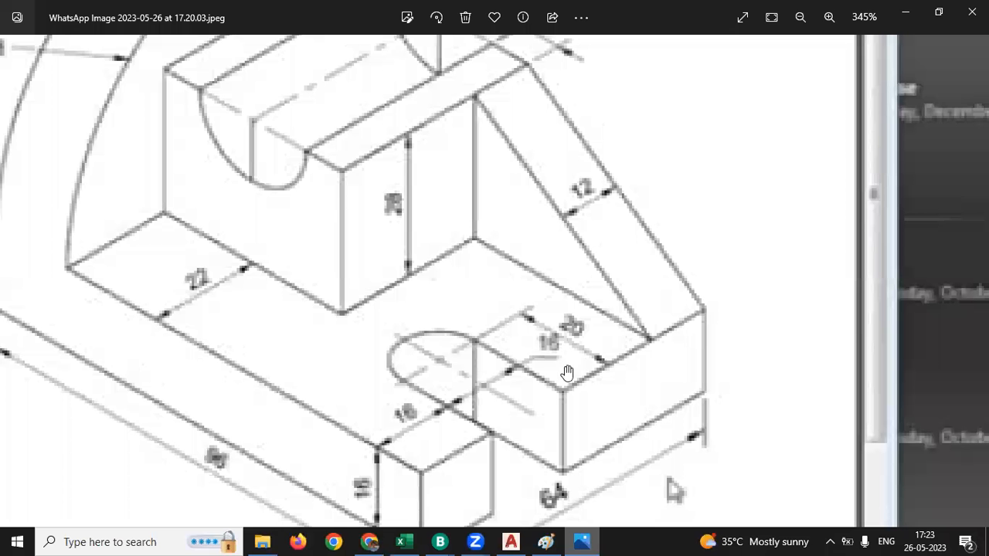
left_click_drag(407, 295, 406, 302)
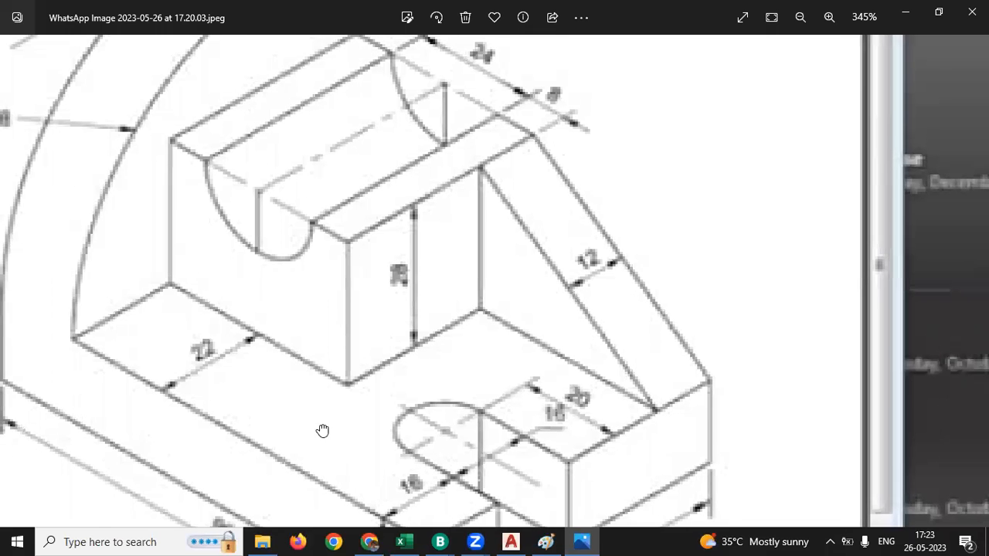
left_click_drag(323, 431, 323, 418)
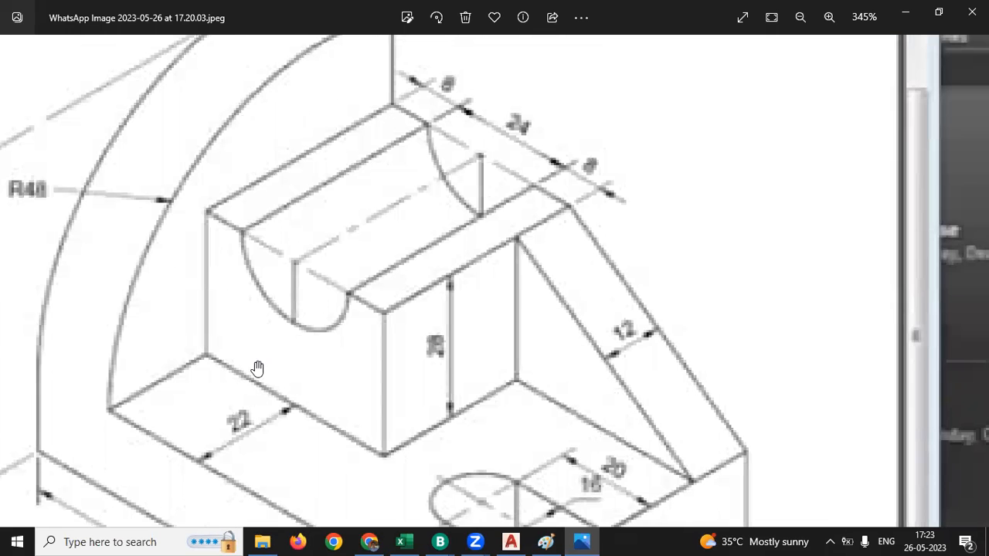
scroll(262, 363, "down", 1)
scroll(331, 360, "down", 1)
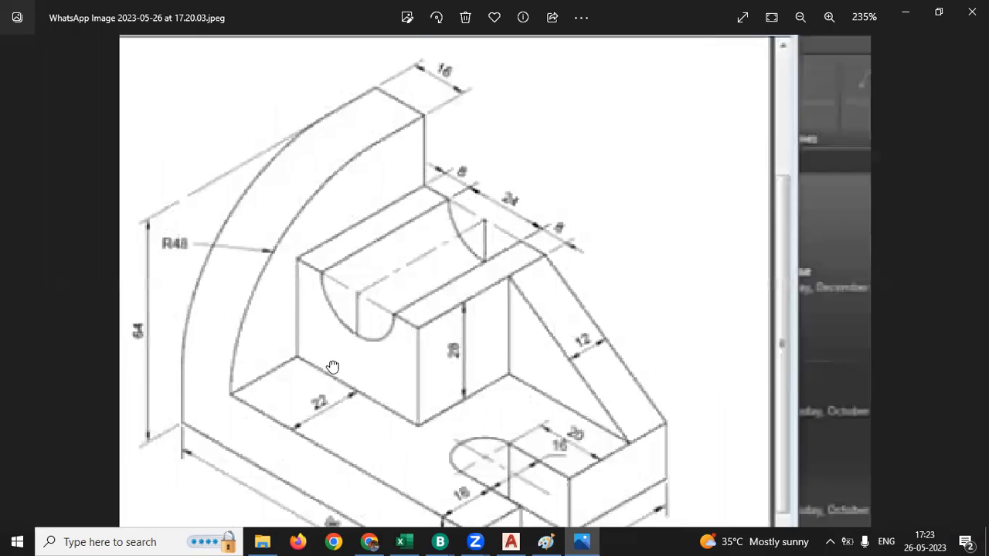
left_click_drag(342, 352, 436, 216)
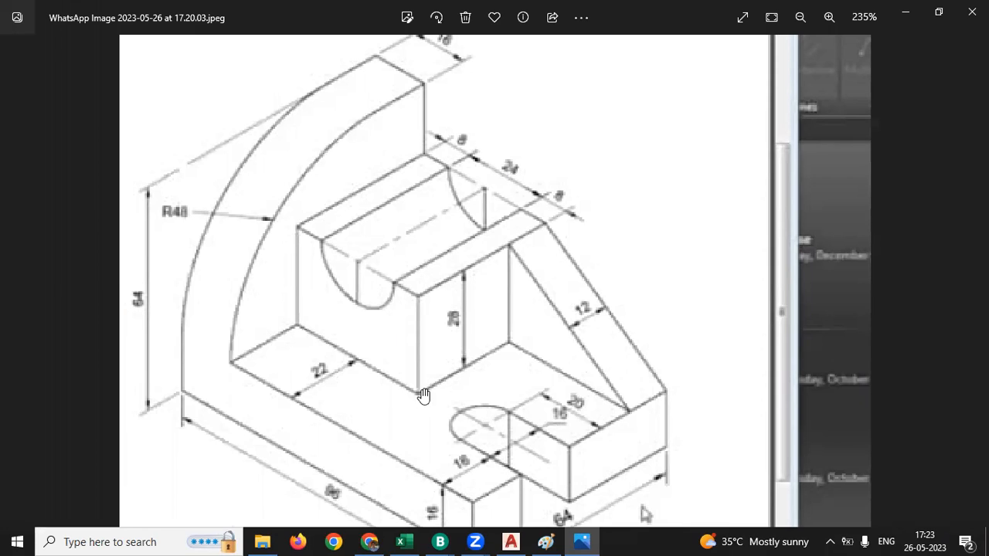
left_click_drag(511, 317, 474, 349)
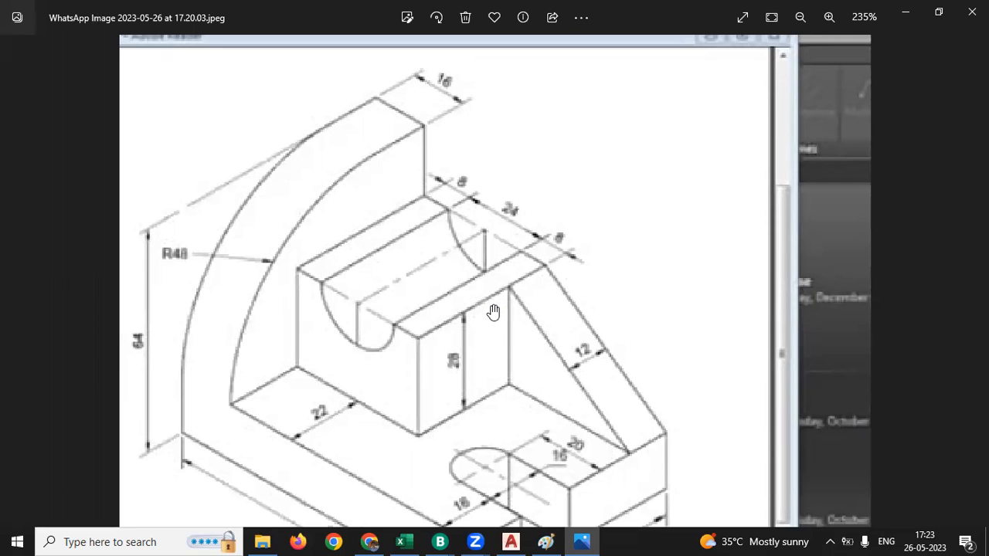
left_click_drag(492, 296, 494, 308)
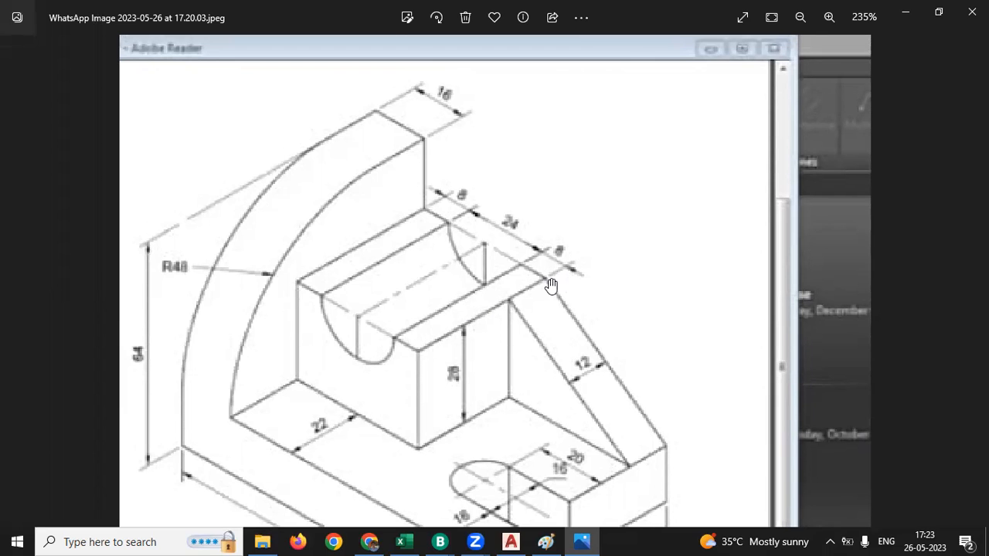
scroll(528, 302, "down", 1)
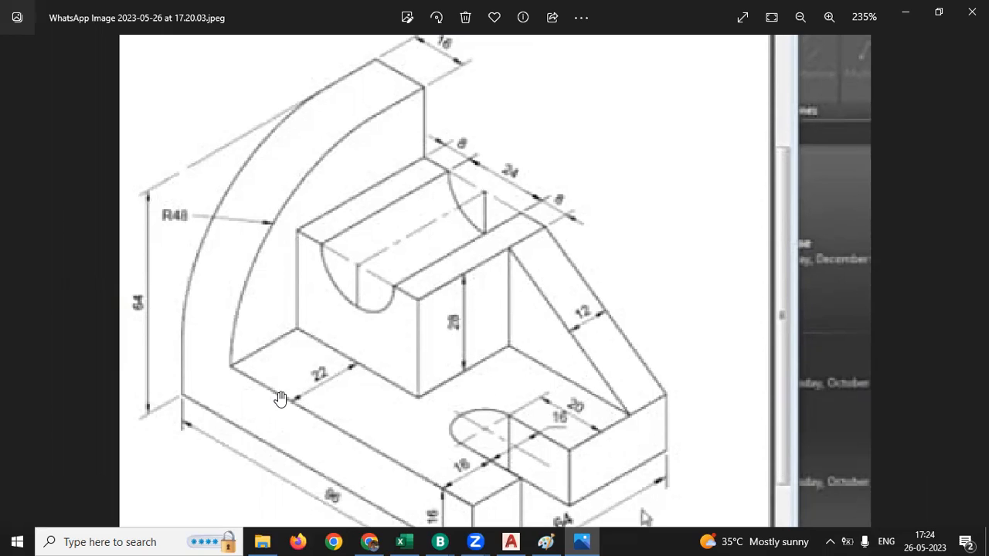
scroll(222, 384, "up", 2, "ctrl")
scroll(223, 385, "up", 1, "ctrl")
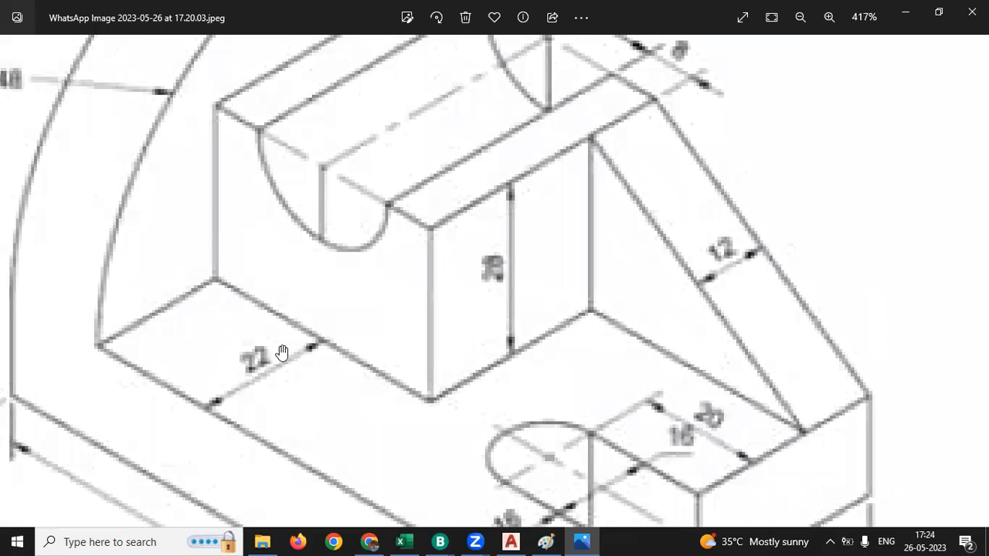
scroll(560, 398, "down", 3, "ctrl")
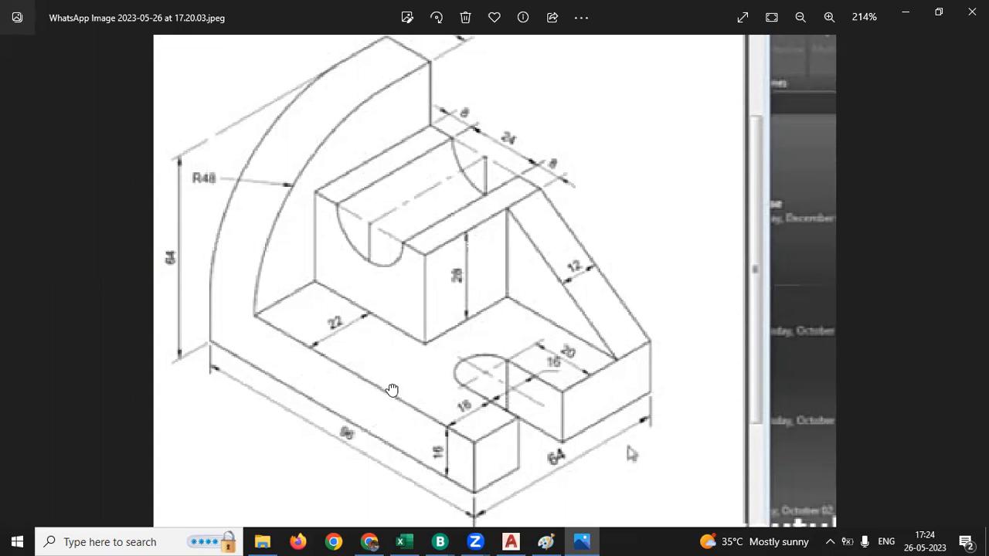
scroll(475, 510, "up", 1)
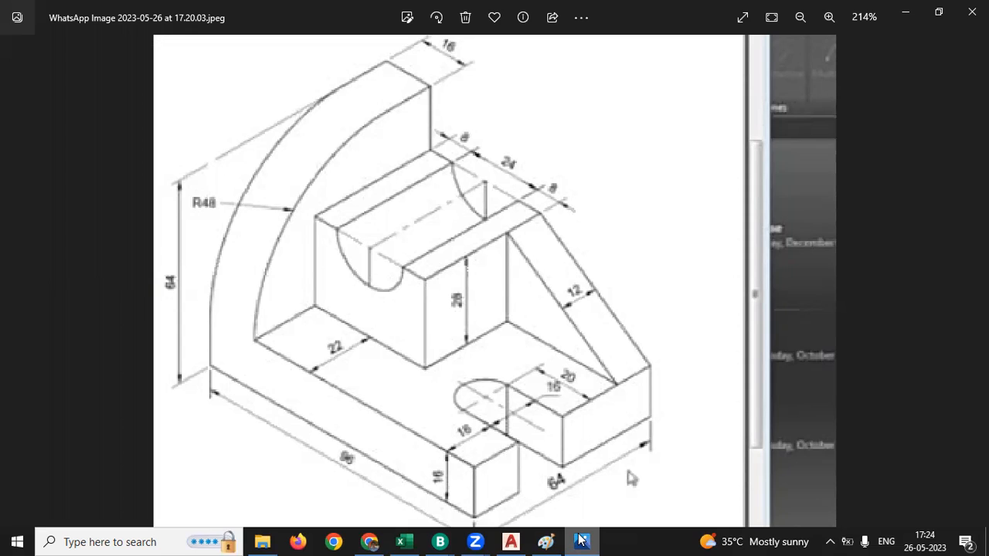
left_click(511, 542)
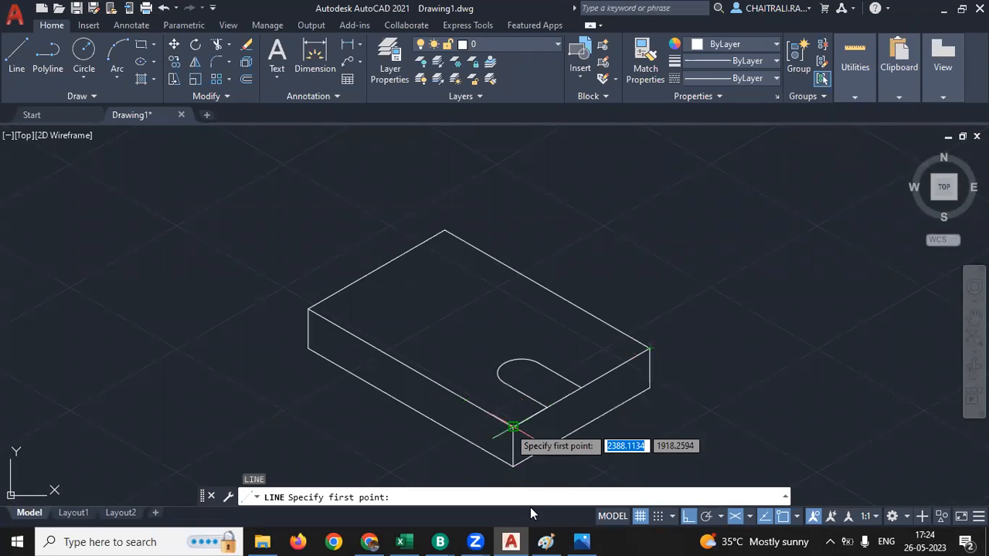
- From the top face's left corner, draw a 16-unit line along the long front edge, then a 22-unit line inward at 30°
left_click(582, 541)
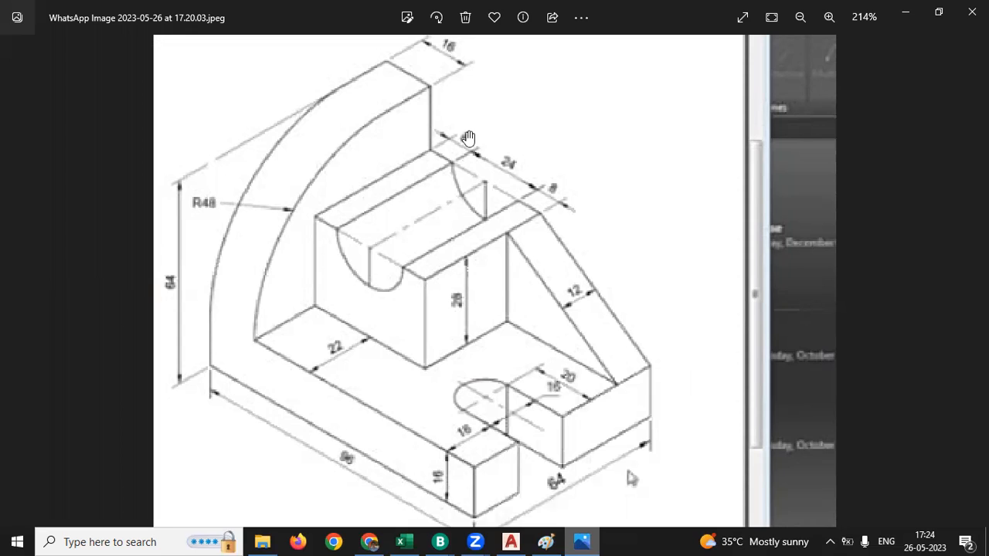
key("alt+Tab")
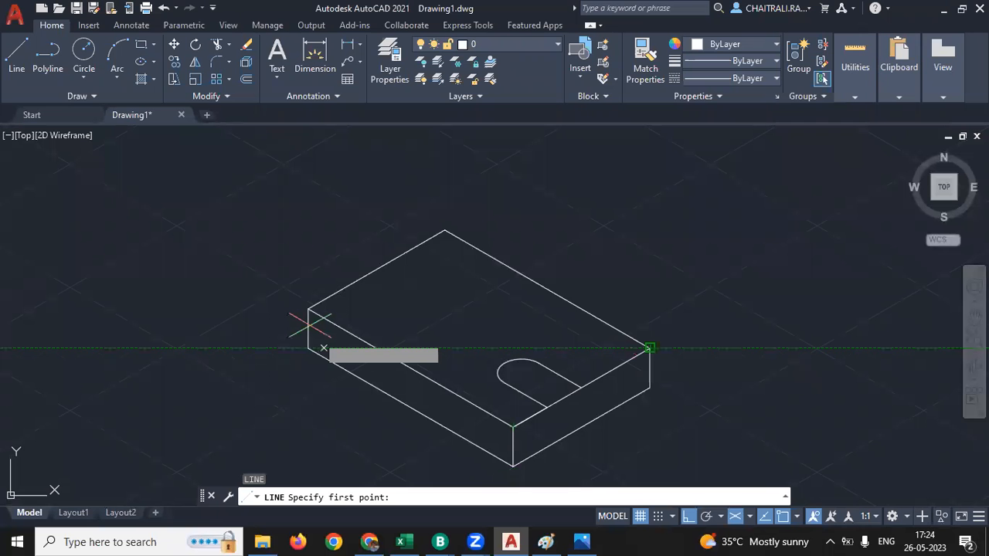
left_click(308, 309)
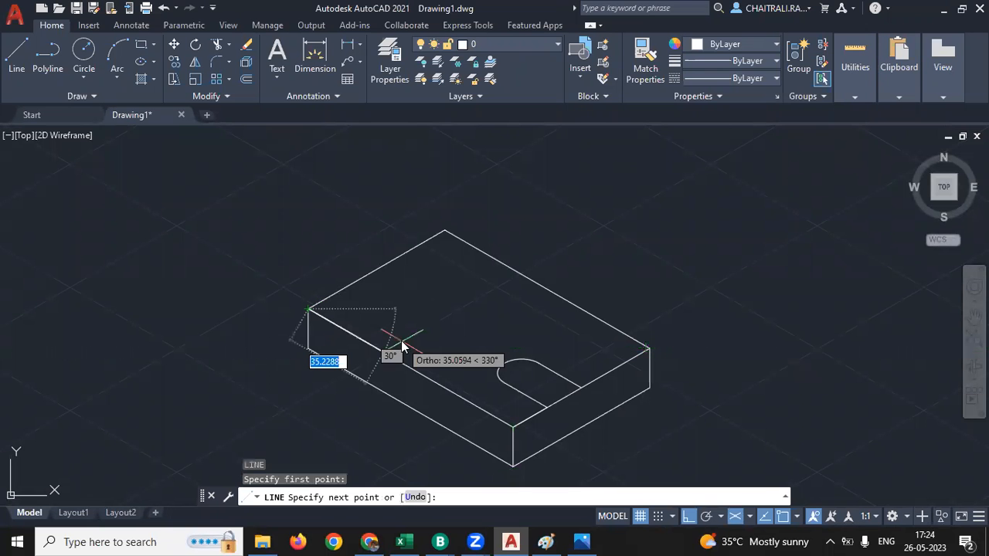
type("16")
key("Return")
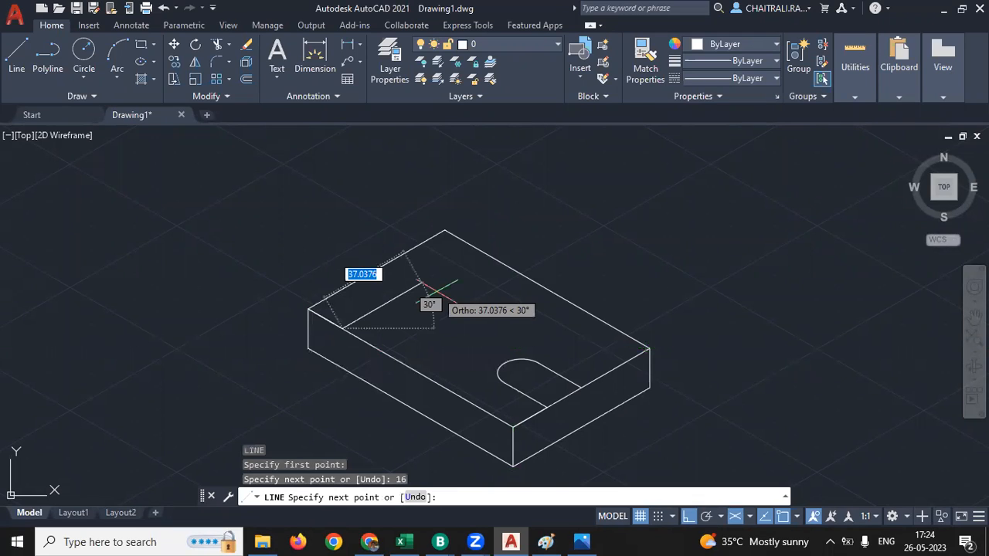
type("22")
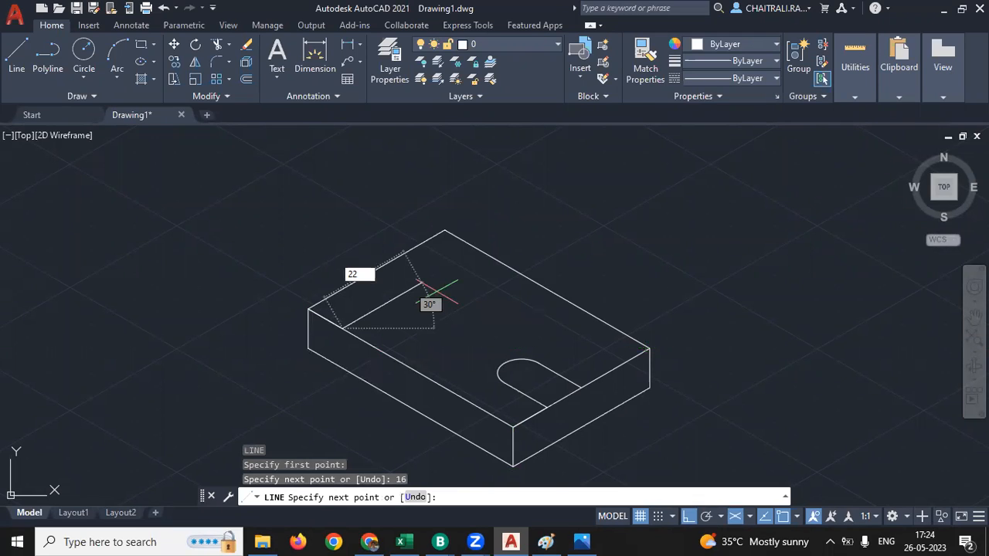
key("Return")
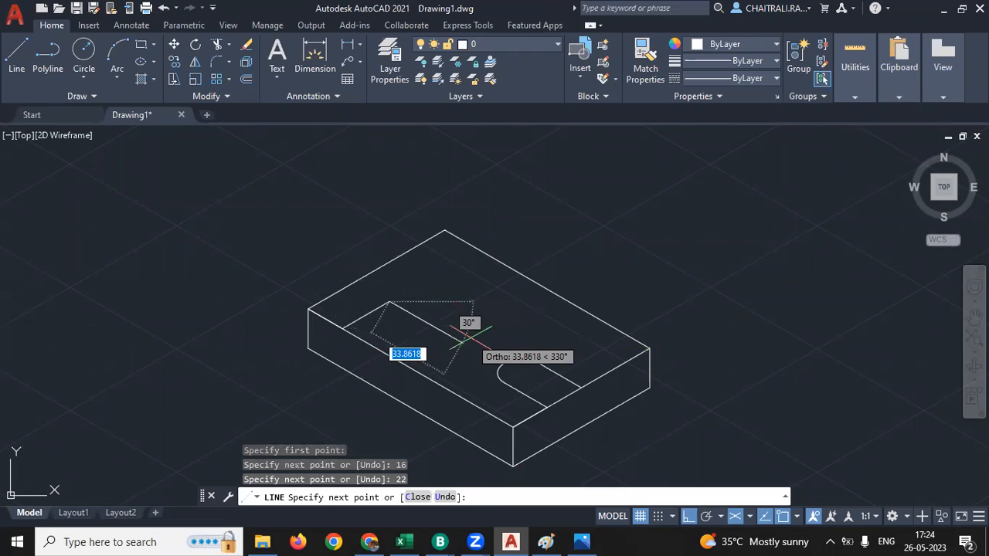
- Check the block's length in the reference image, then continue the base outline with a 40-unit line parallel to the long front edge
left_click(581, 540)
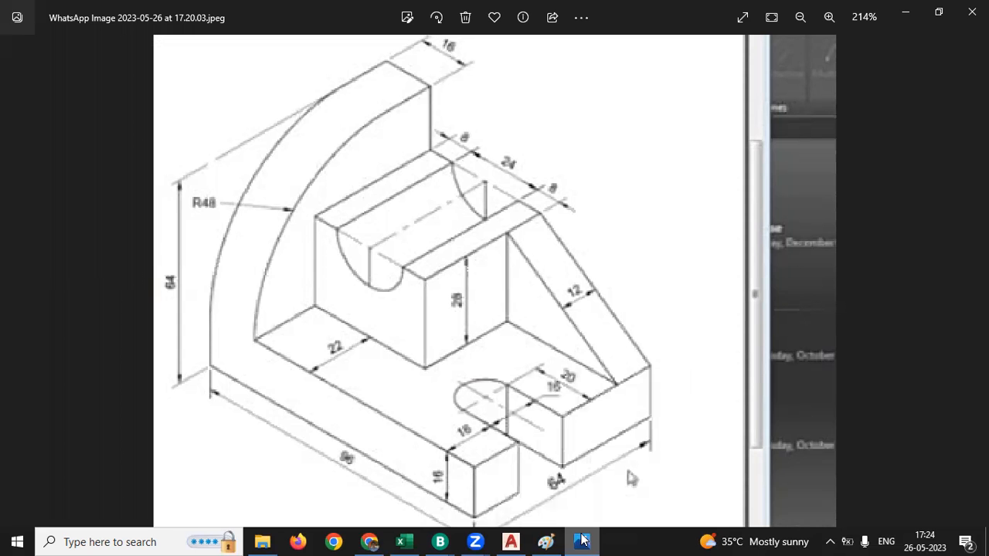
key("alt+Tab")
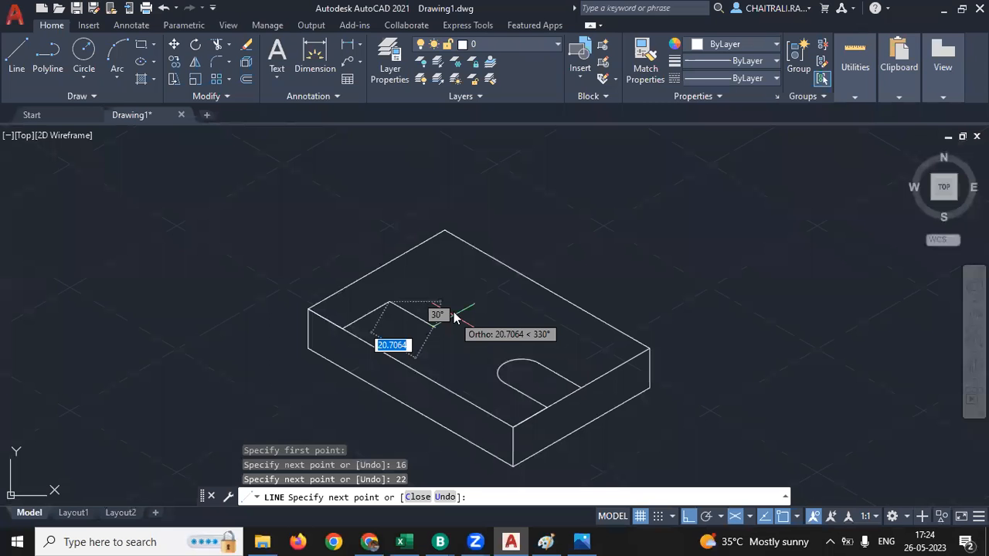
type("40")
type("40")
key("Return")
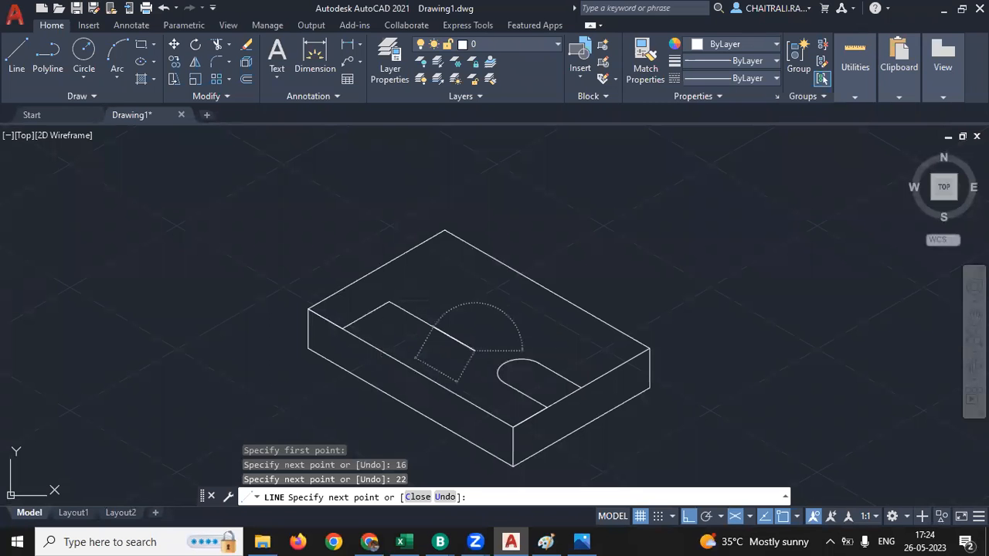
- Finish the block's base outline with a 42-unit line at 30° to the base's back edge
scroll(492, 332, "up", 3)
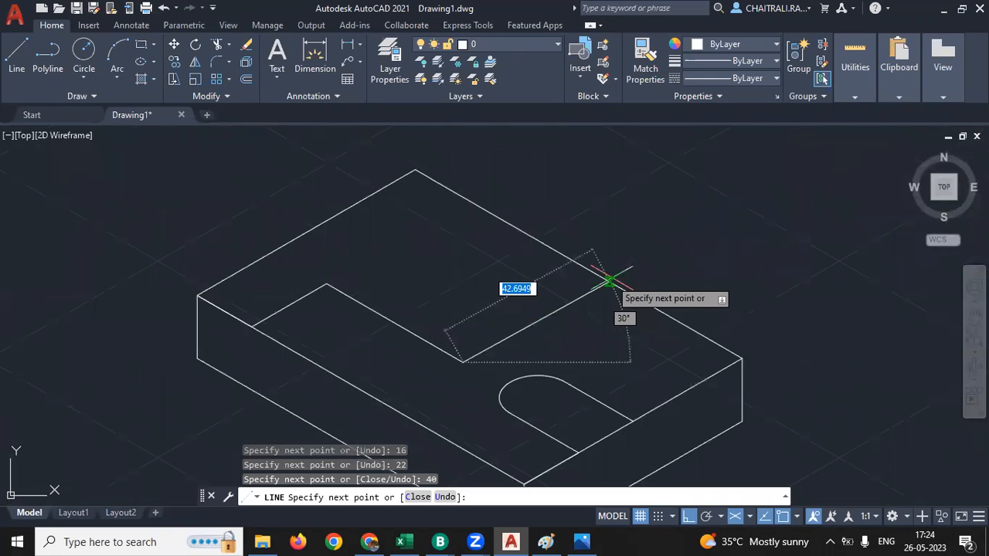
type("4")
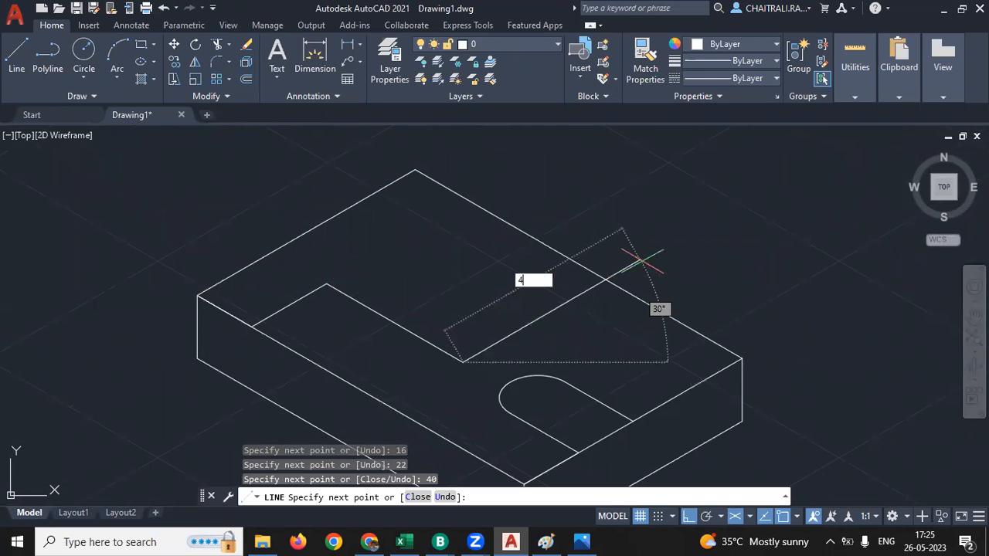
type("2")
key("Return")
key("Return")
- Check the block height in the reference image and draw a 28-unit vertical line up from the outline's front corner
key("Return")
middle_click_drag(640, 260, 700, 238)
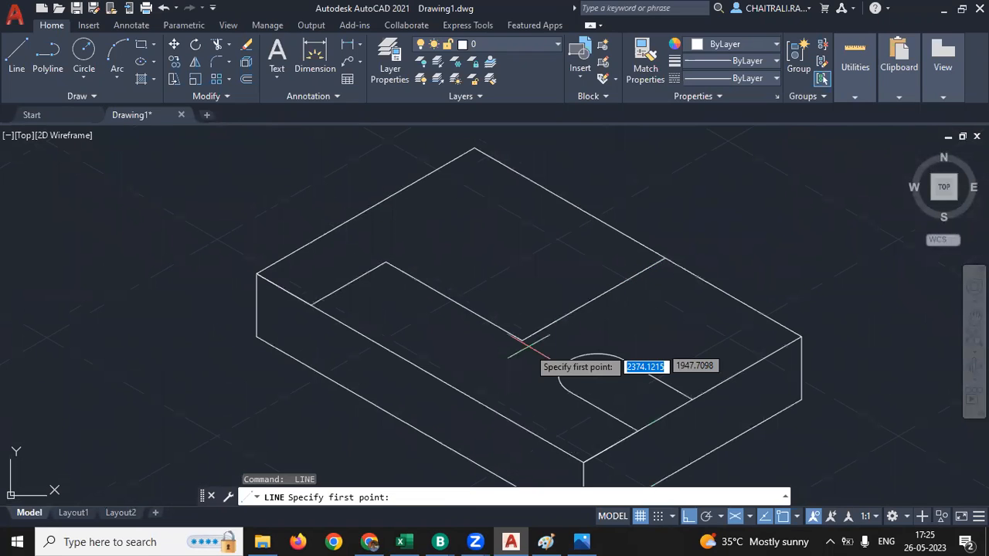
left_click(523, 341)
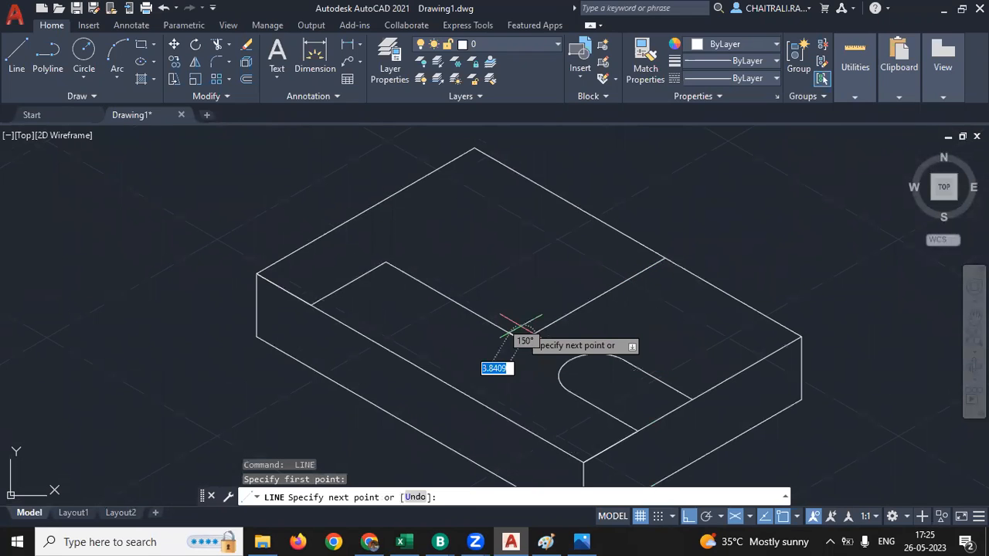
key("F5")
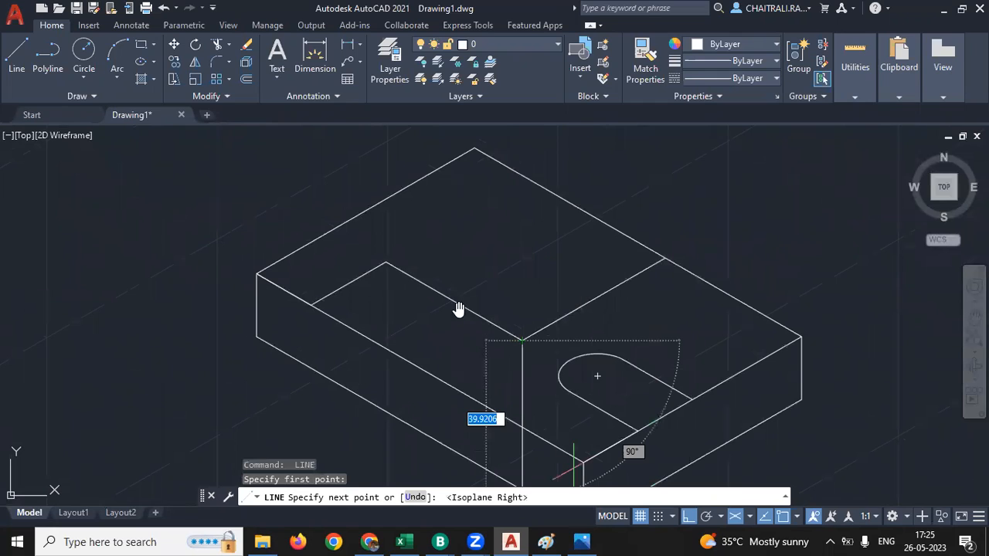
key("alt+Tab")
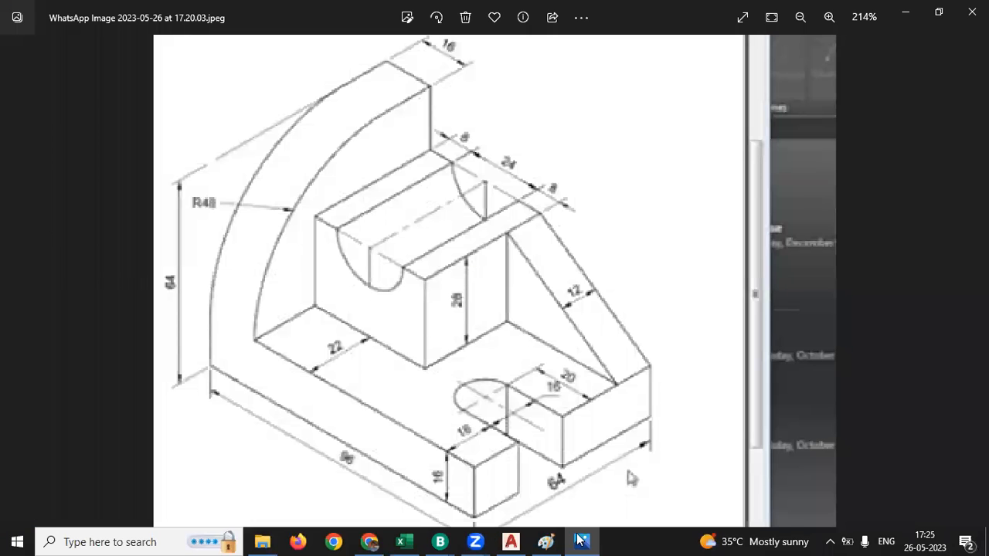
left_click(580, 542)
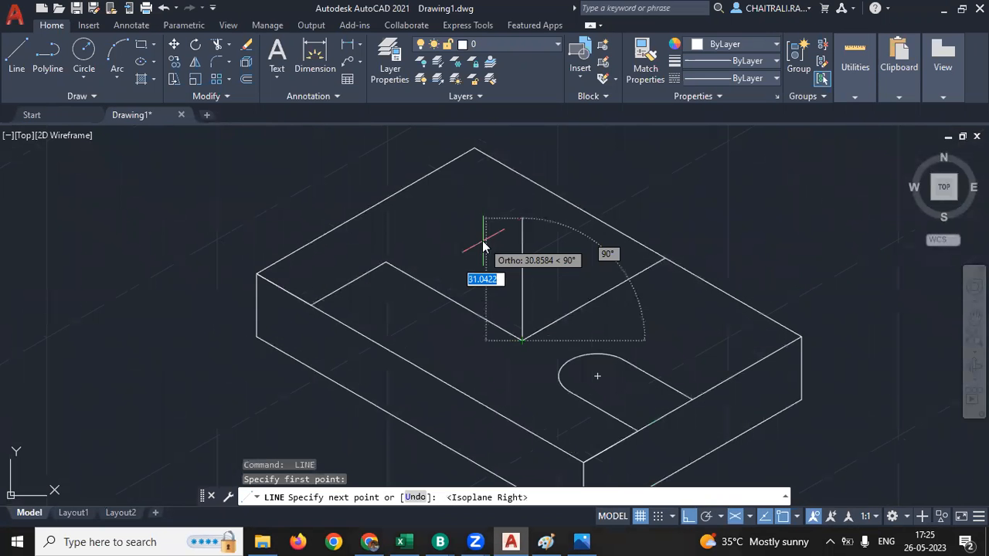
type("2")
key("Return")
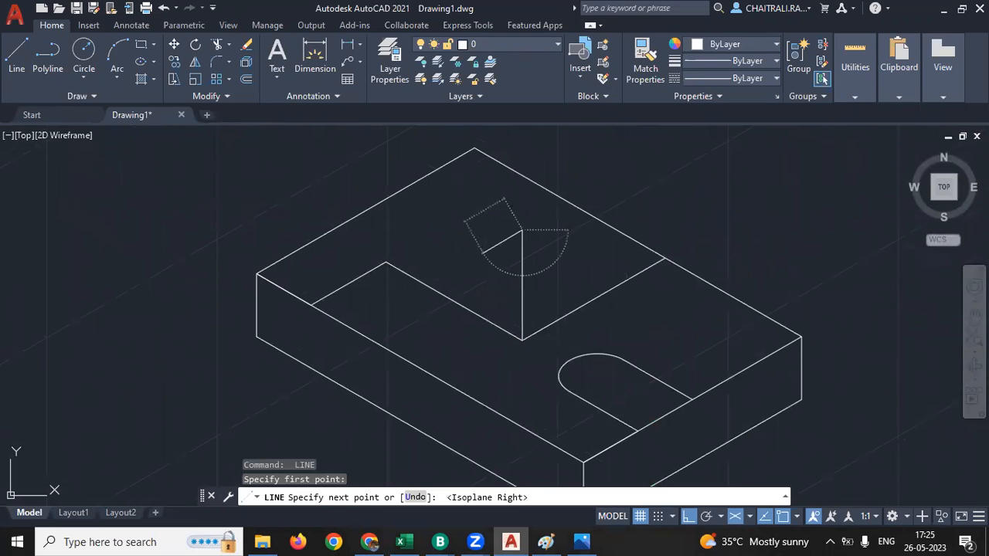
- In the left isoplane, draw a 40-unit line at 150° from the vertical's upper end, then close down to the outline's left corner
key("F5")
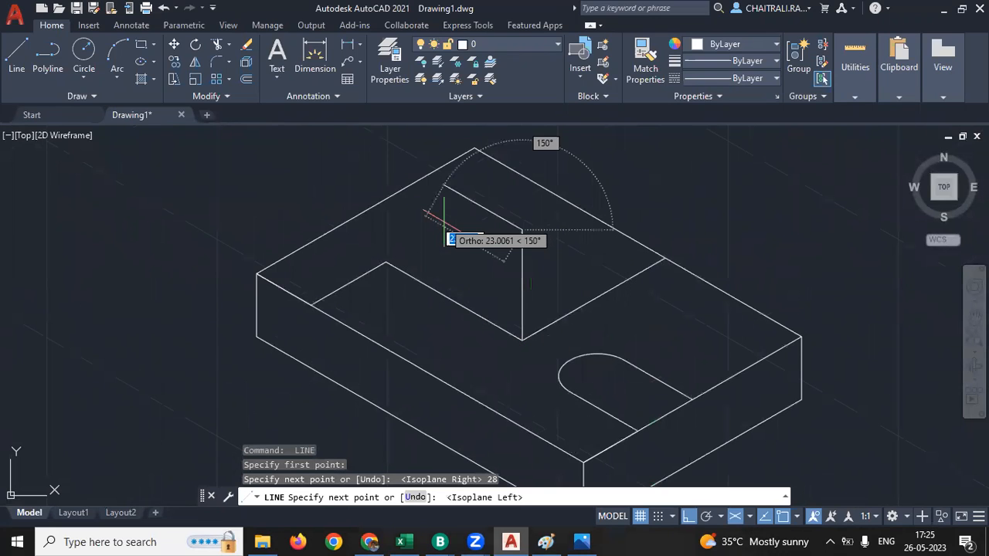
type("40")
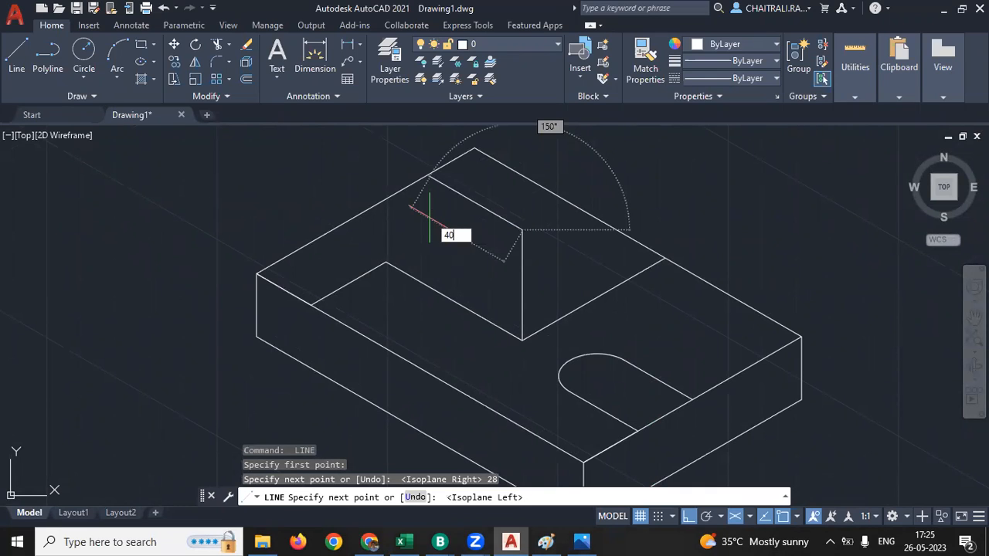
key("Return")
key("Return")
- Draw the block's top face from its front corner: 42 units at 30°, 40 units at 150°, then back to the left corner
middle_click_drag(522, 242, 473, 314)
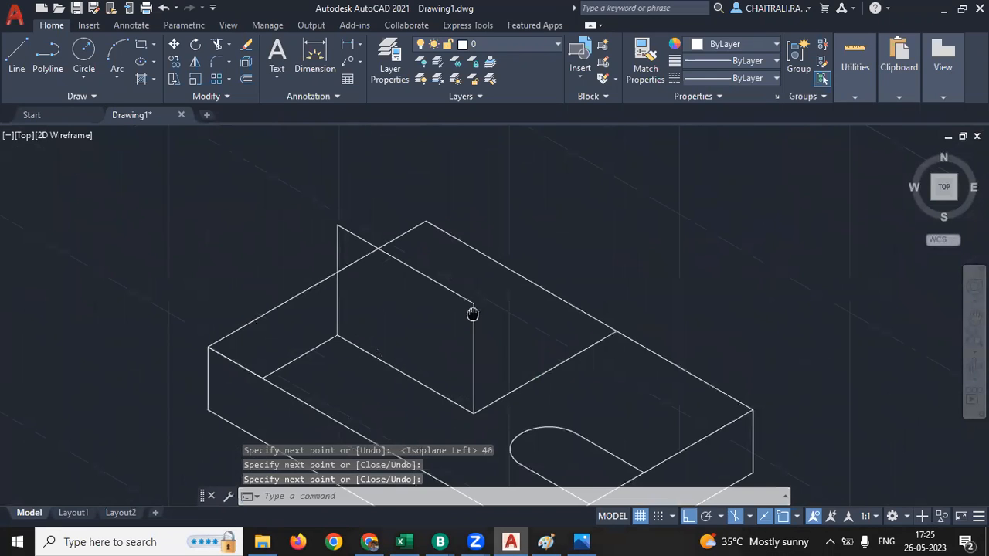
key("Return")
left_click(471, 307)
key("F5")
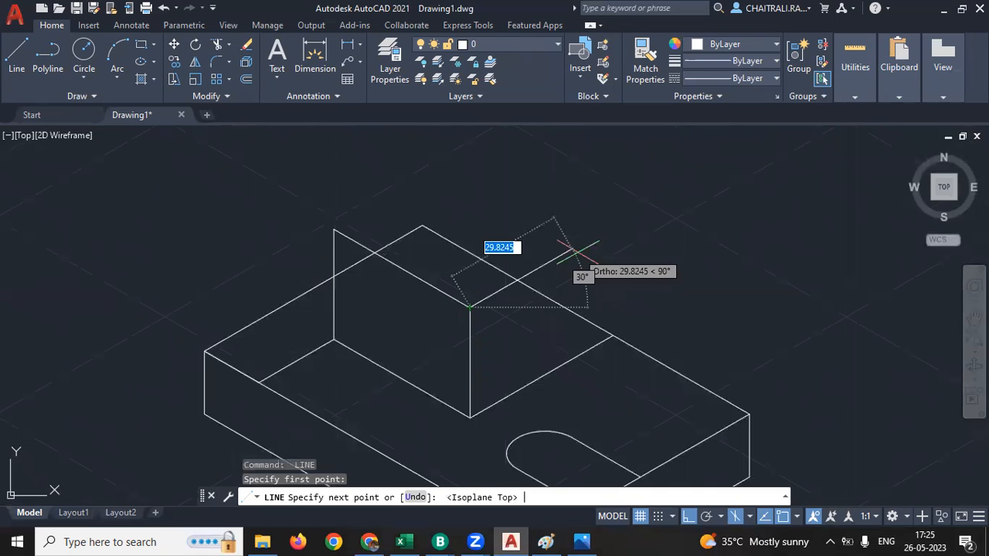
type("42")
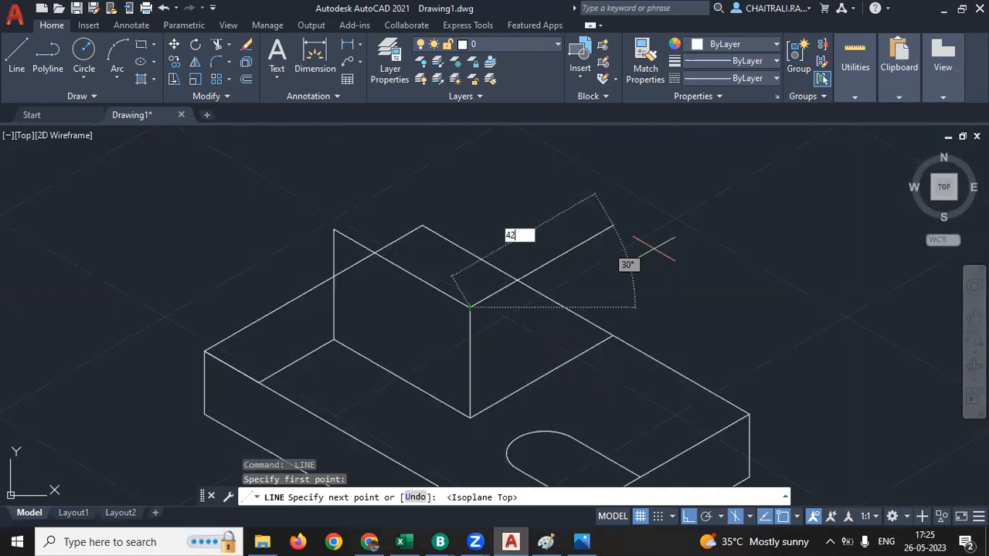
key("Return")
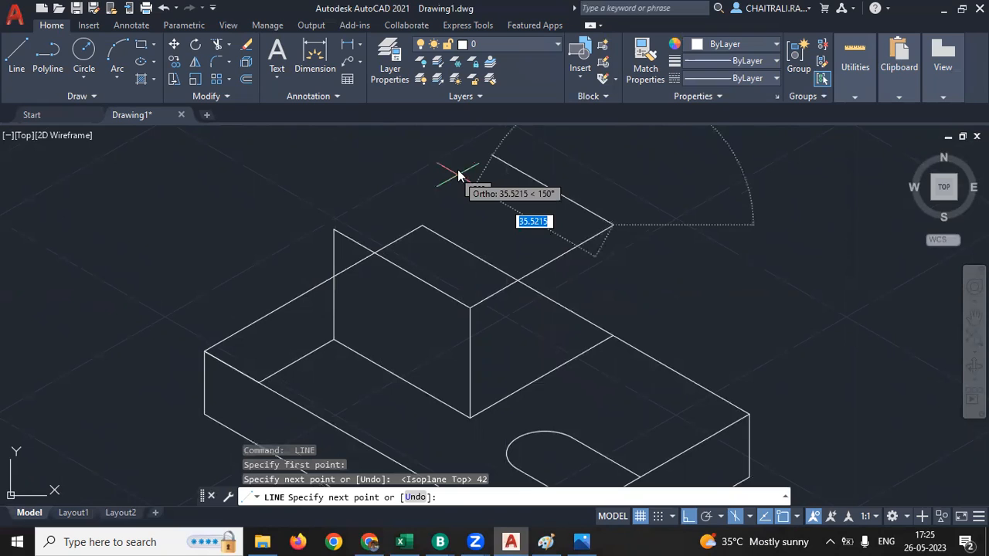
type("40")
key("Return")
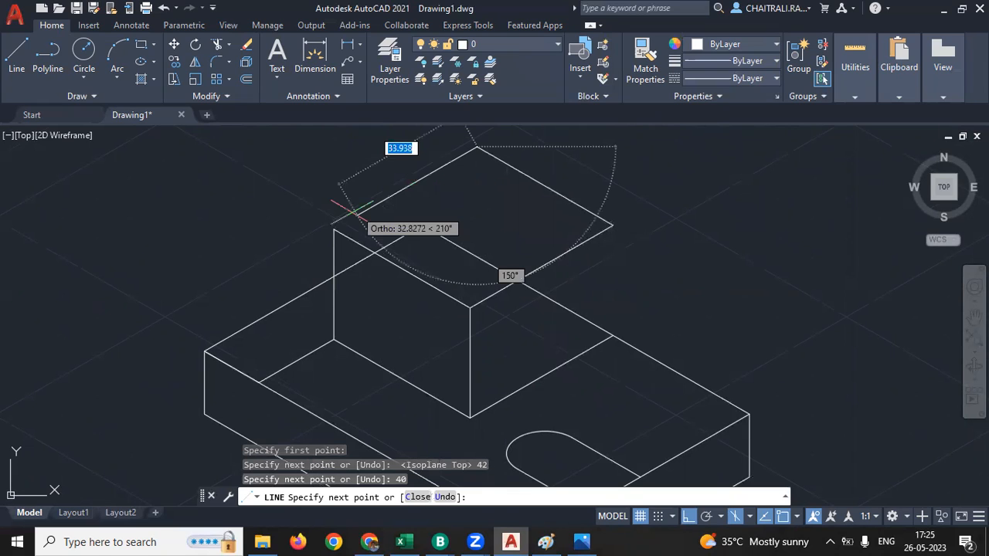
left_click(334, 229)
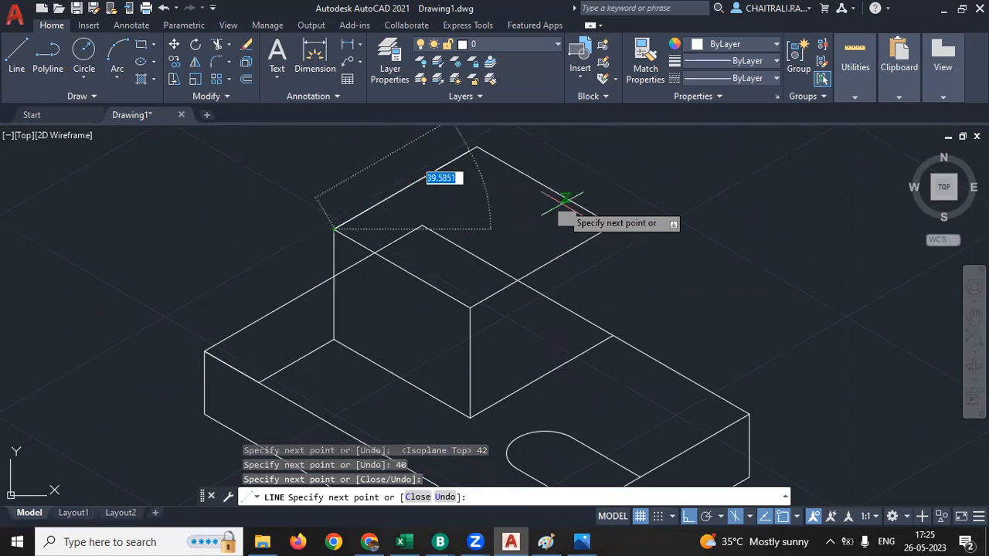
key("Return")
- Draw the block's right vertical edge from the top face's right corner down to the base's back edge
key("Return")
left_click(612, 225)
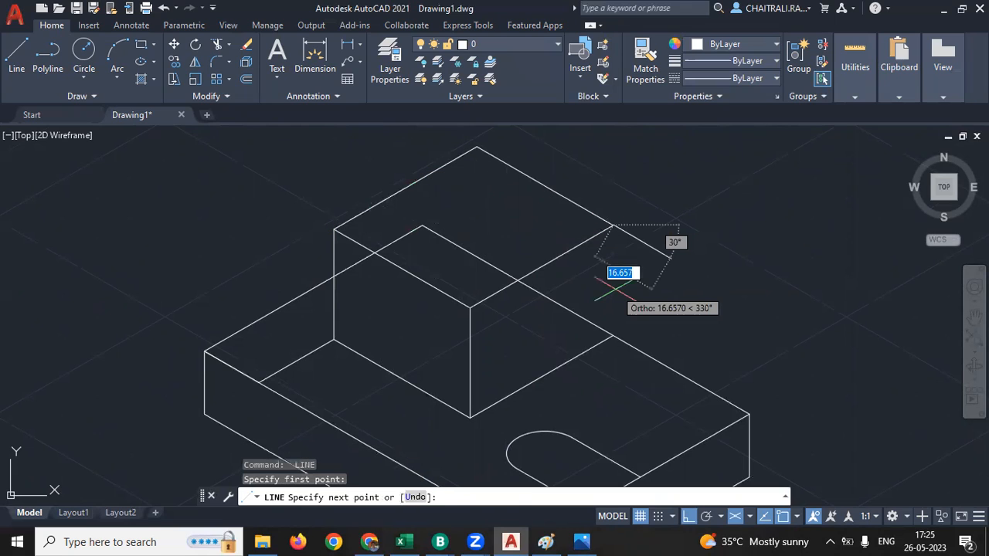
key("F5")
left_click(613, 335)
key("Return")
- Trim away the base's back and left edge portions hidden behind the raised block
mouse_move(459, 268)
middle_mouse_down()
mouse_move(487, 249)
mouse_move(482, 273)
middle_mouse_up()
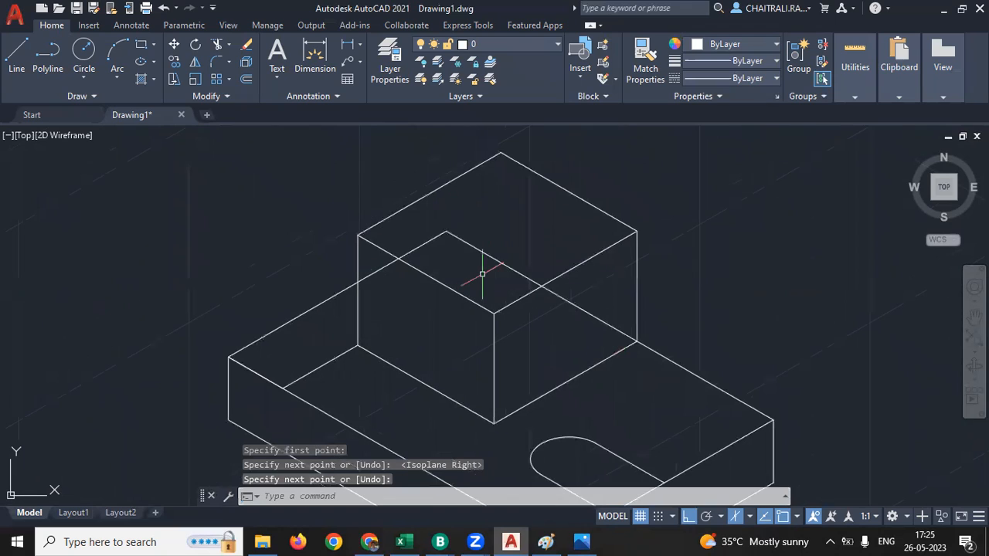
type("tr")
key("Return")
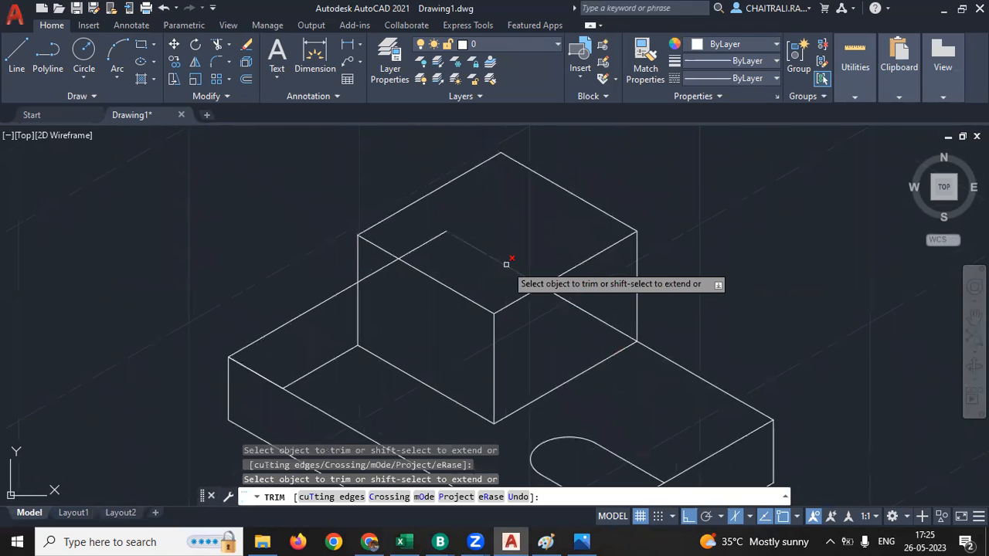
left_click(506, 265)
left_click(586, 311)
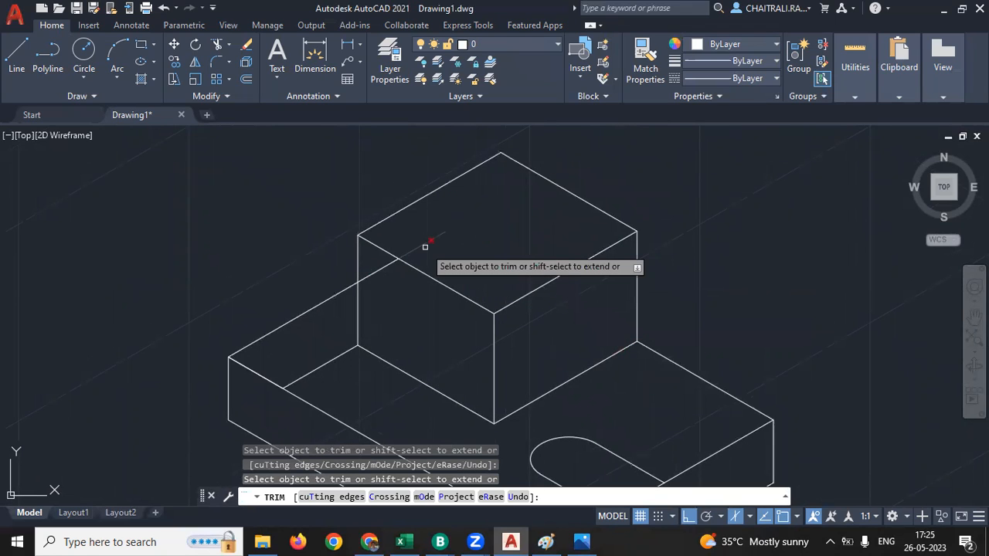
left_click_drag(425, 247, 397, 252)
left_click(397, 252)
key("Return")
key("Escape")
key("Escape")
mouse_move(524, 235)
middle_mouse_down()
mouse_move(480, 240)
mouse_move(475, 256)
middle_mouse_up()
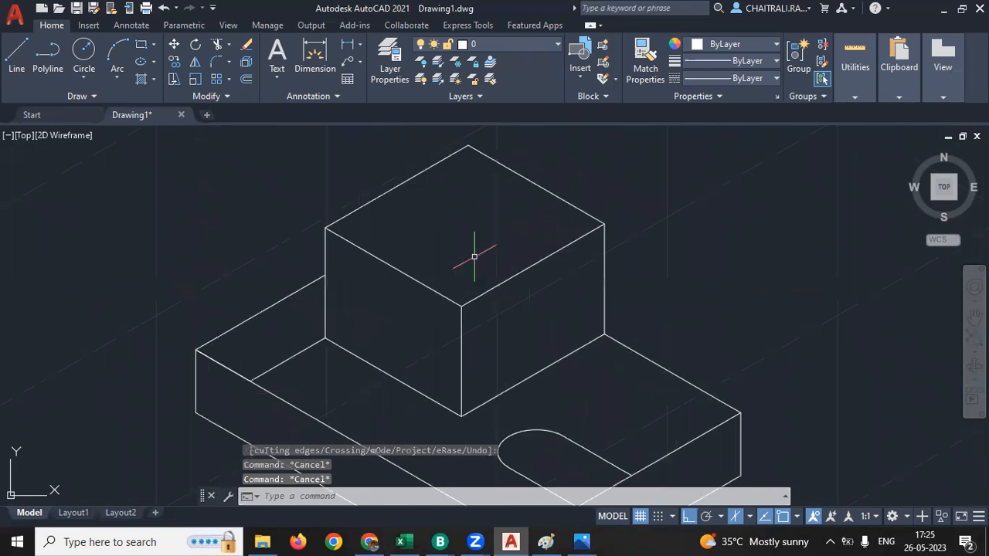
type("l")
key("Return")
key("Escape")
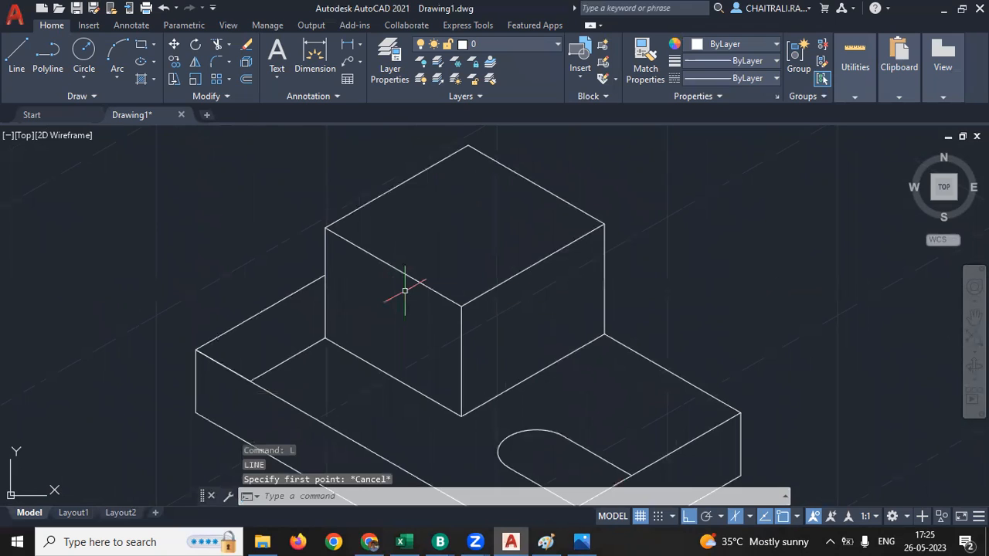
key("Escape")
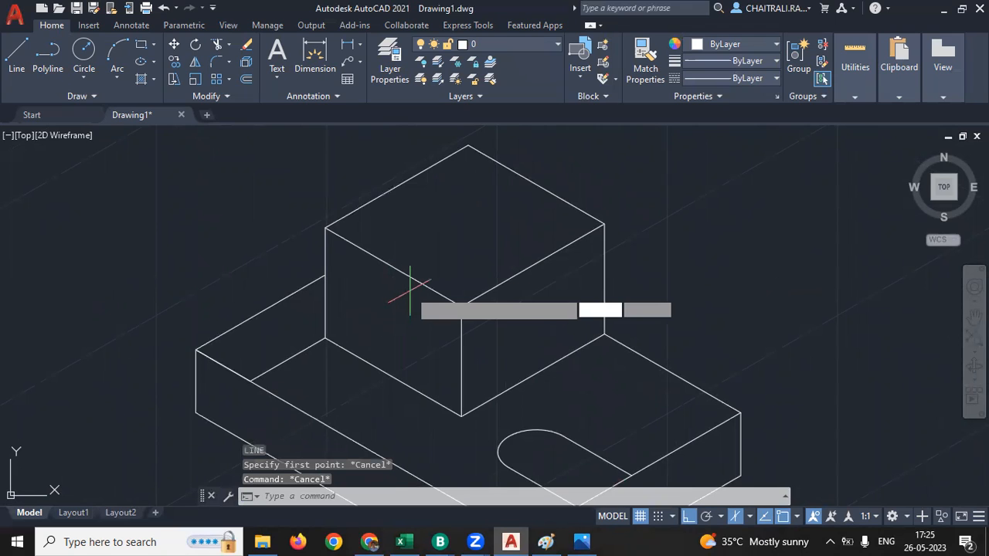
- Draw a left-isoplane isocircle of radius 12 centred on the midpoint of the block's 40-unit upper front edge
type("el")
key("Return")
type("i")
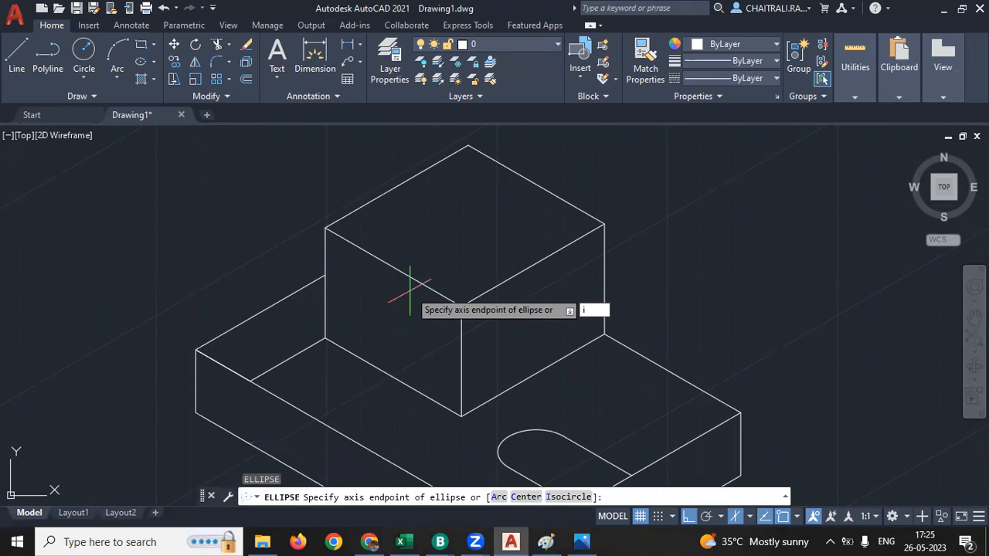
key("Return")
left_click(393, 267)
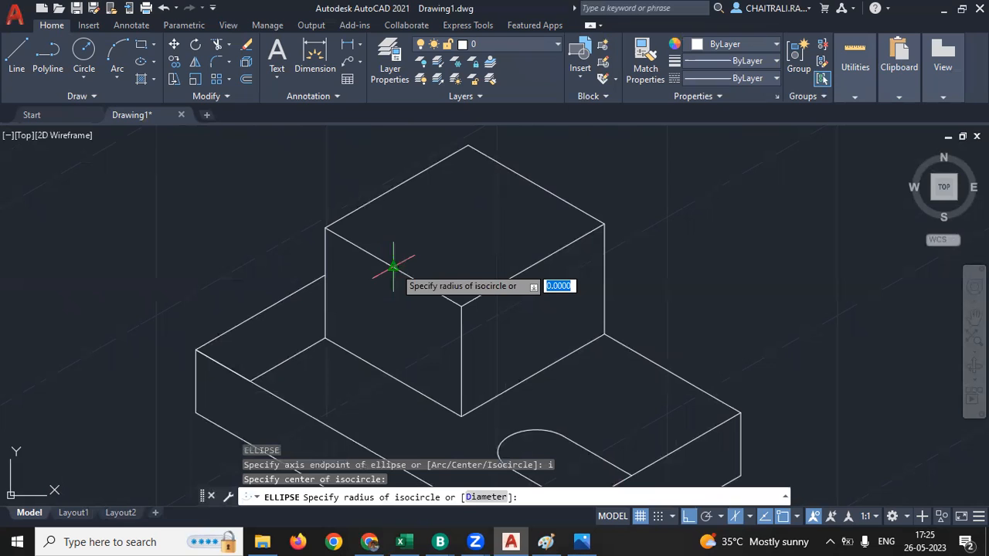
key("F5")
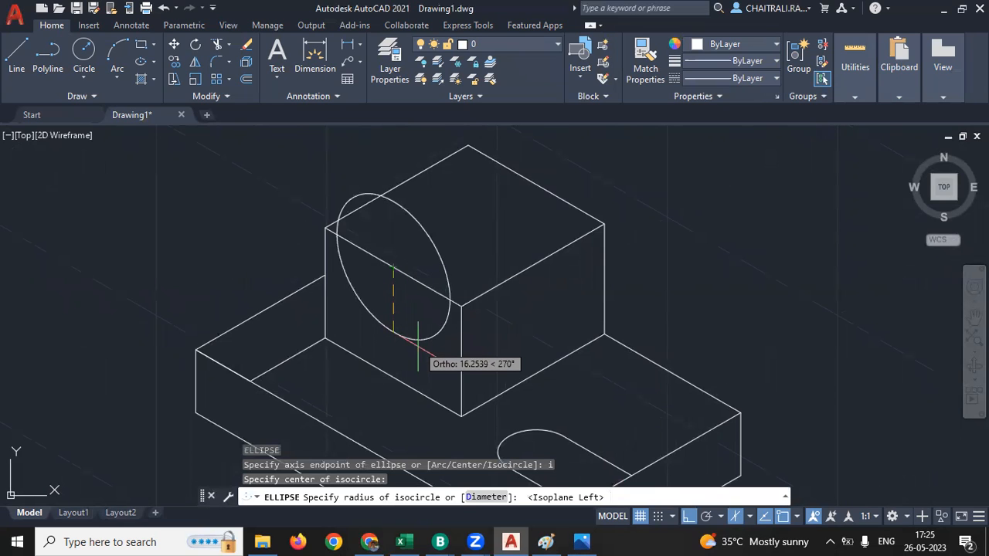
left_click(569, 538)
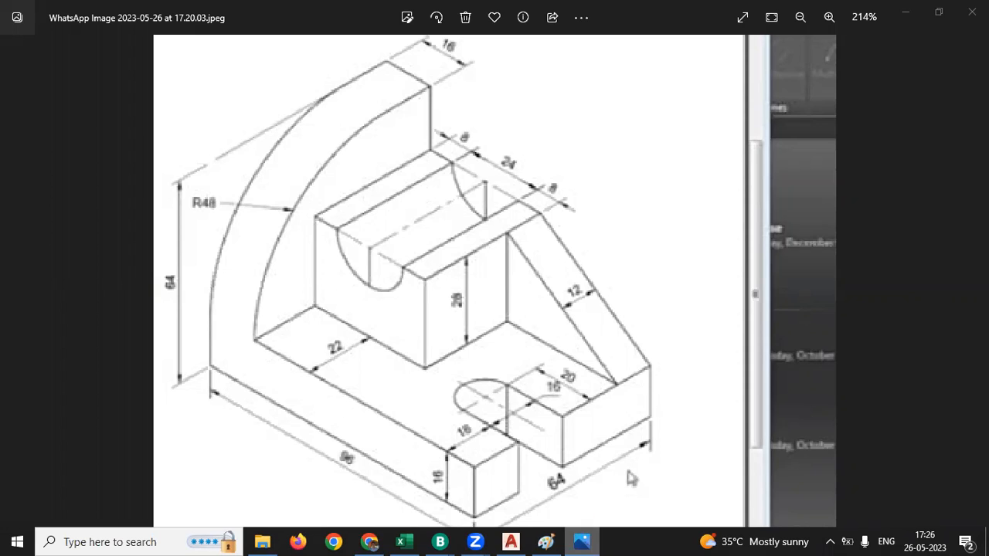
left_click(584, 541)
type("12")
key("Return")
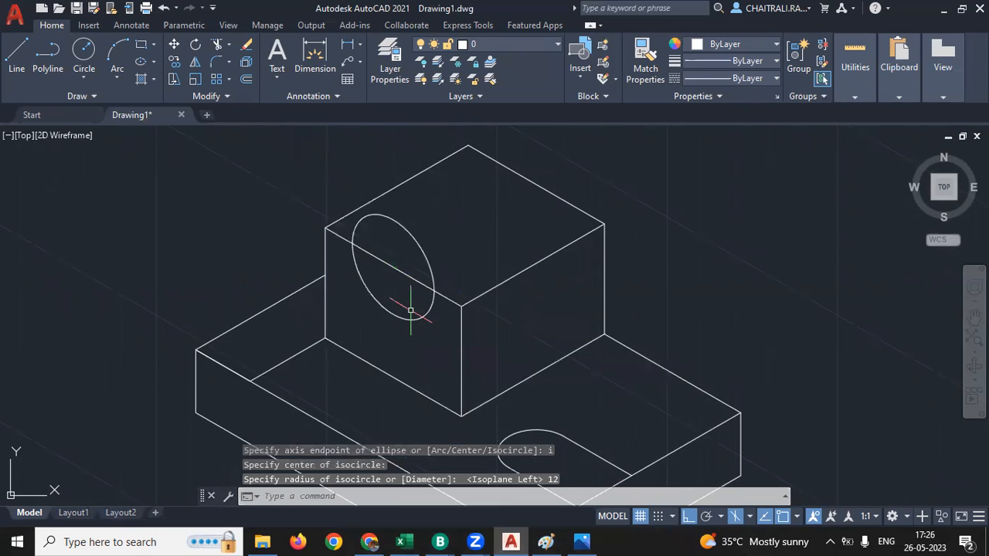
- Trim the isocircle's upper half and the block edge segment inside it, leaving a semicircular groove profile
middle_click_drag(409, 309, 396, 350)
type("tr")
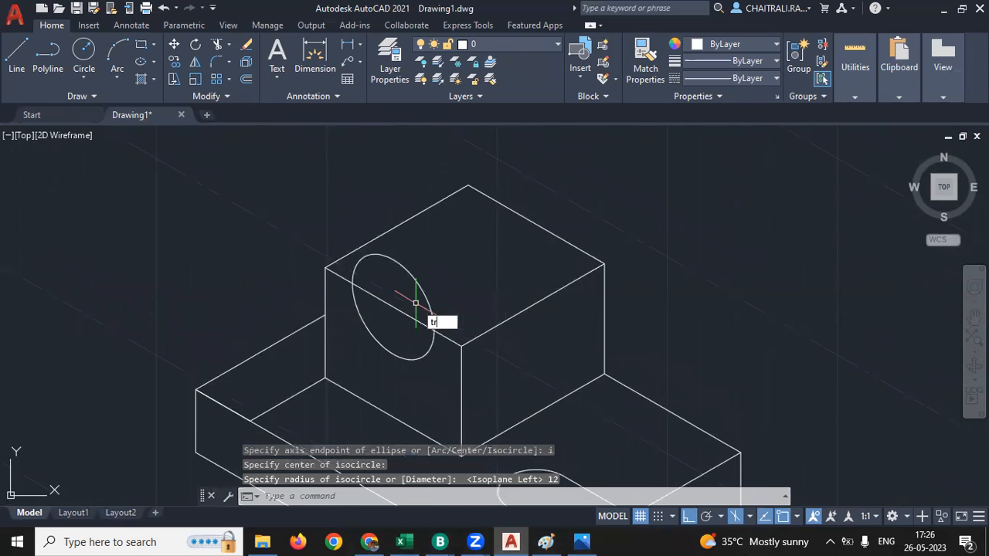
key("Return")
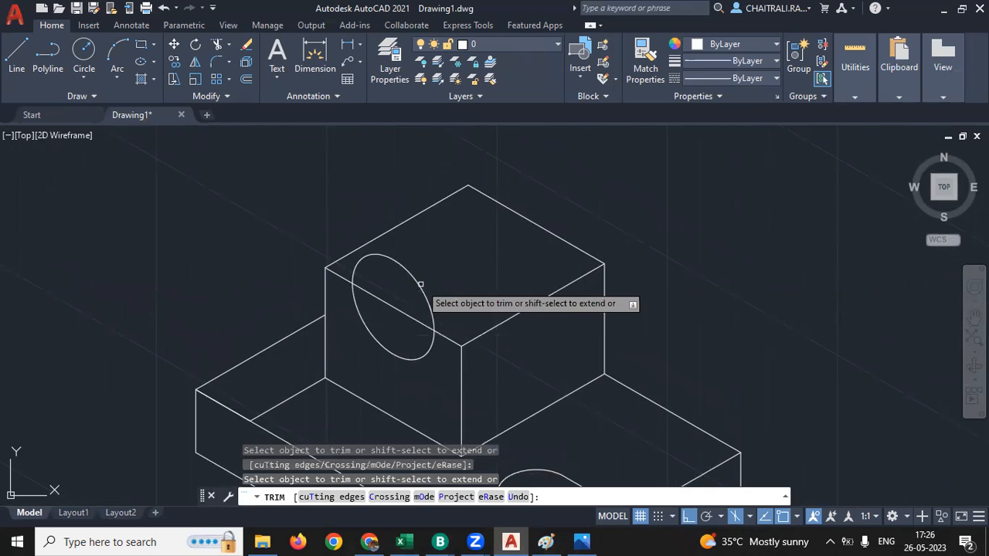
left_click(404, 306)
key("Escape")
- Copy the semicircular groove arc 42 units along the top isoplane to the block's back edge, using its centre as base point
left_click(406, 333)
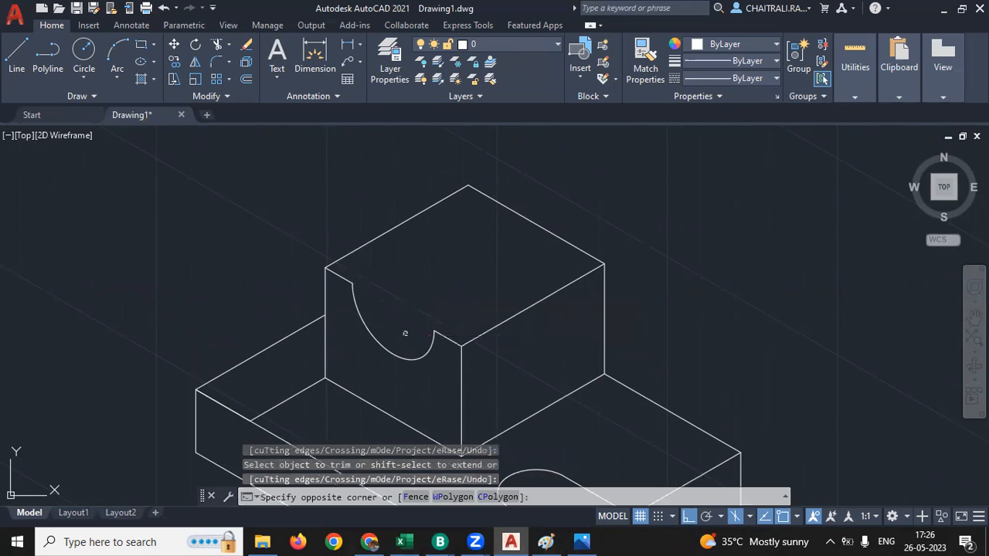
left_click(379, 375)
type("c")
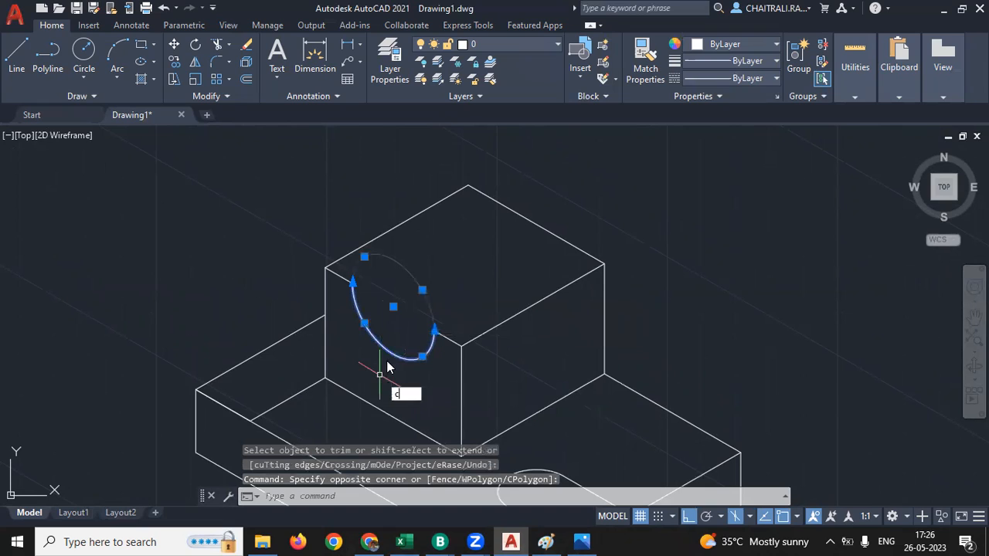
type("o")
key("Return")
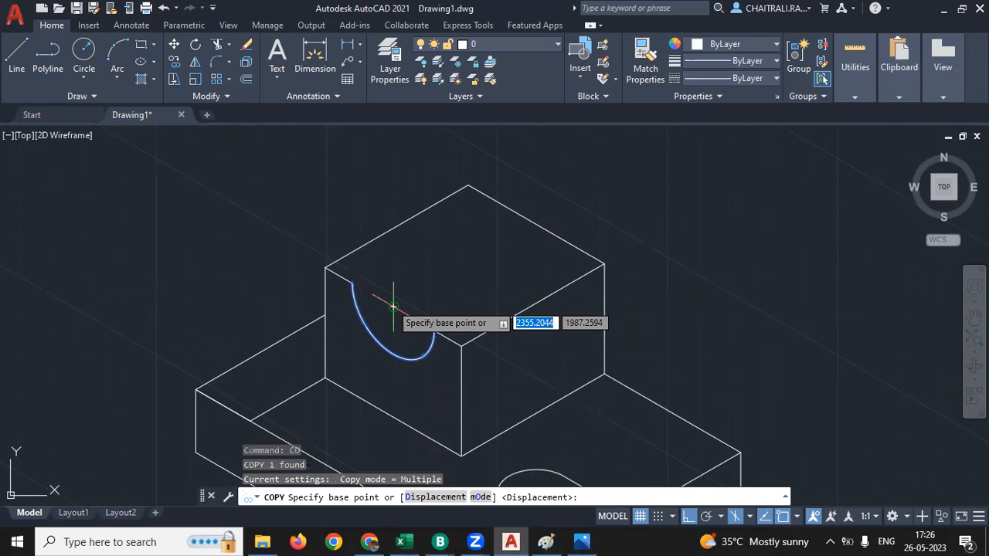
left_click(394, 306)
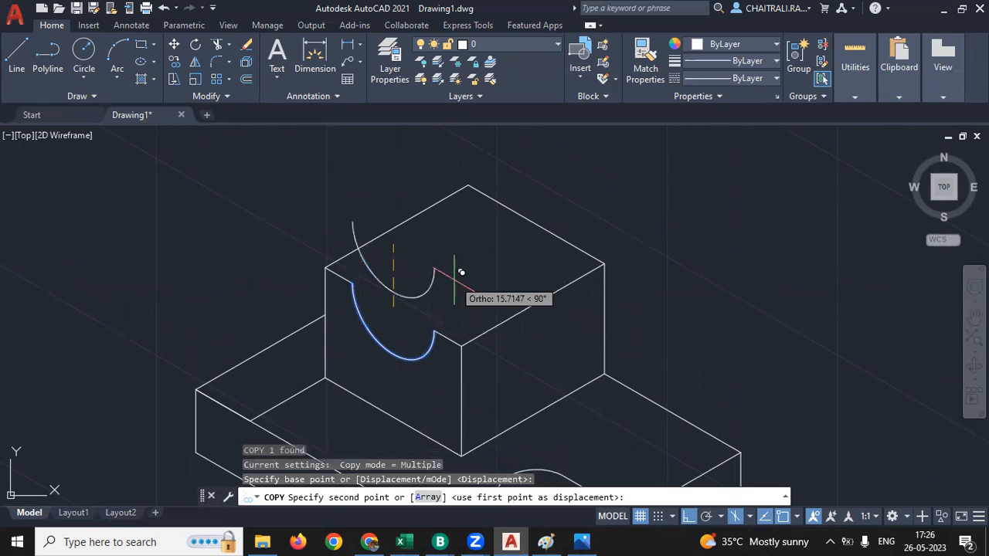
key("F5")
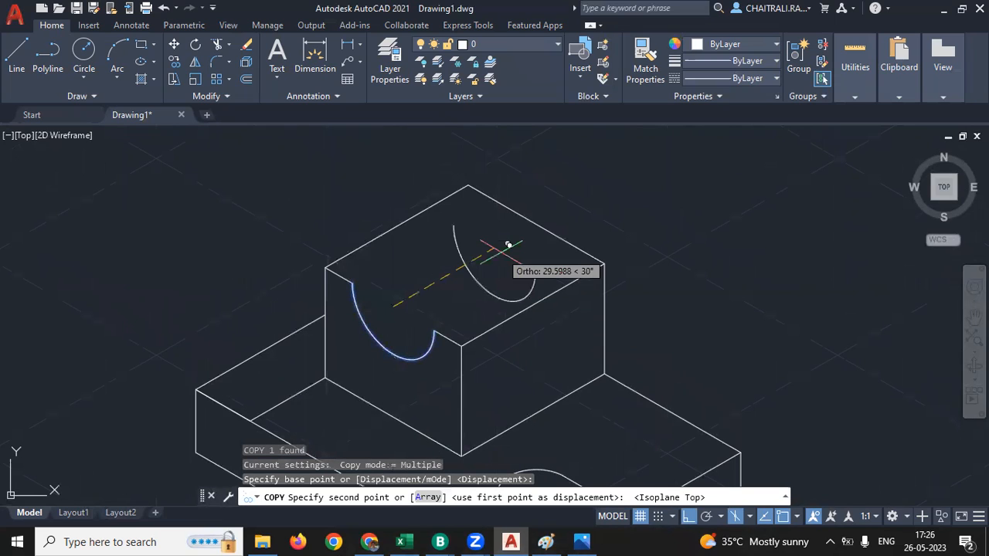
type("42")
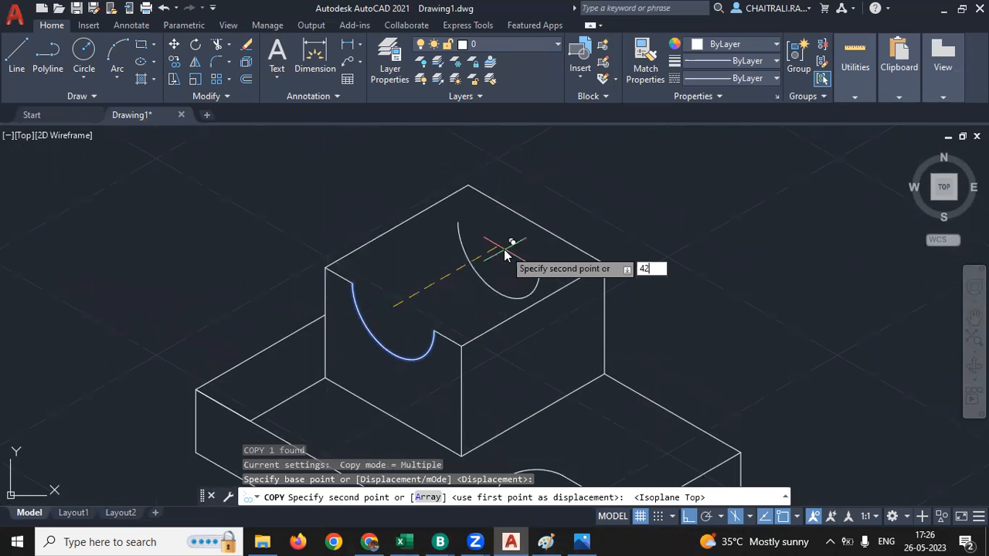
key("Return")
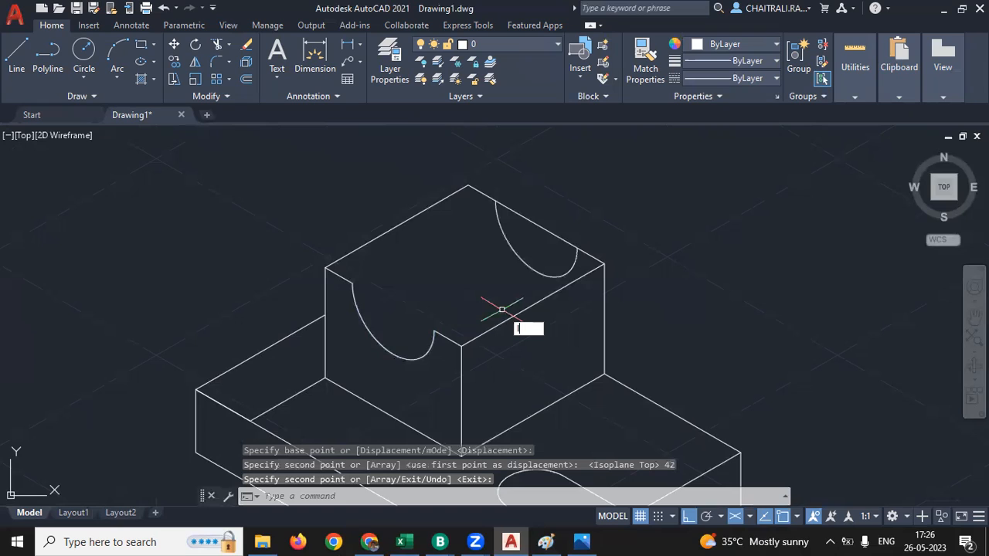
key("Escape")
- Draw two lines joining the ends of the front groove arc to the matching ends of the back arc
type("l")
key("Return")
left_click(392, 307)
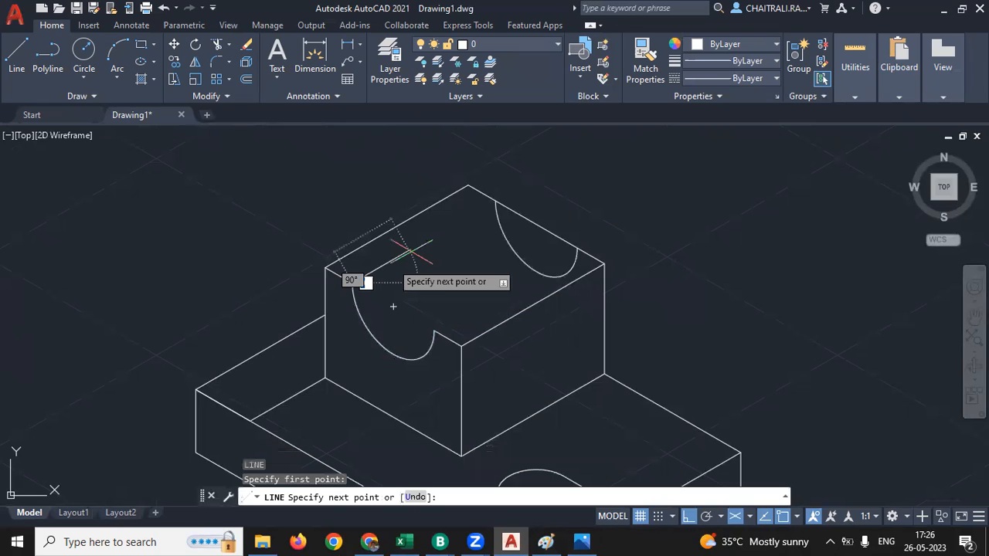
key("Escape")
key("Return")
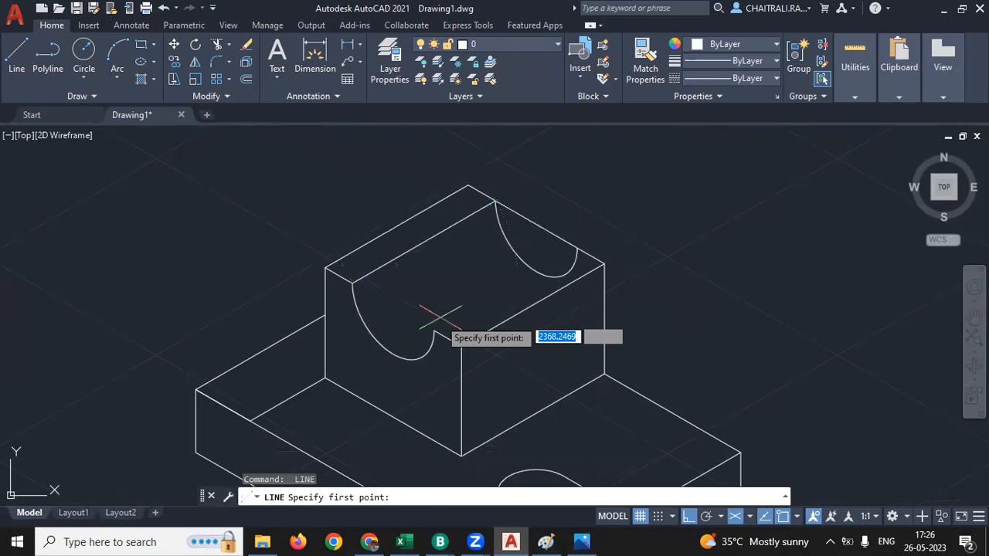
left_click(436, 331)
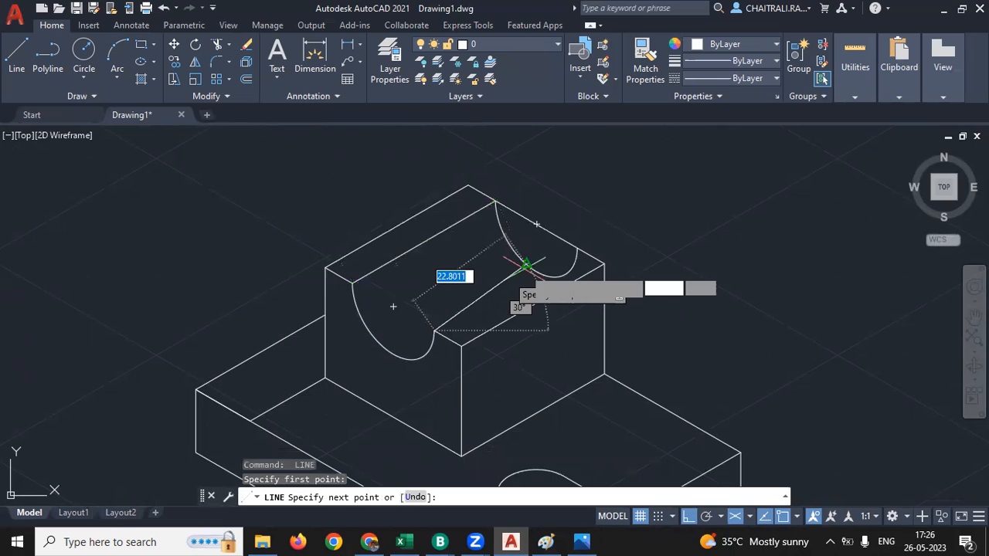
left_click(578, 247)
key("Return")
- Trim the hidden part of the back groove arc and the block's back edge segment spanning the groove
type("tr")
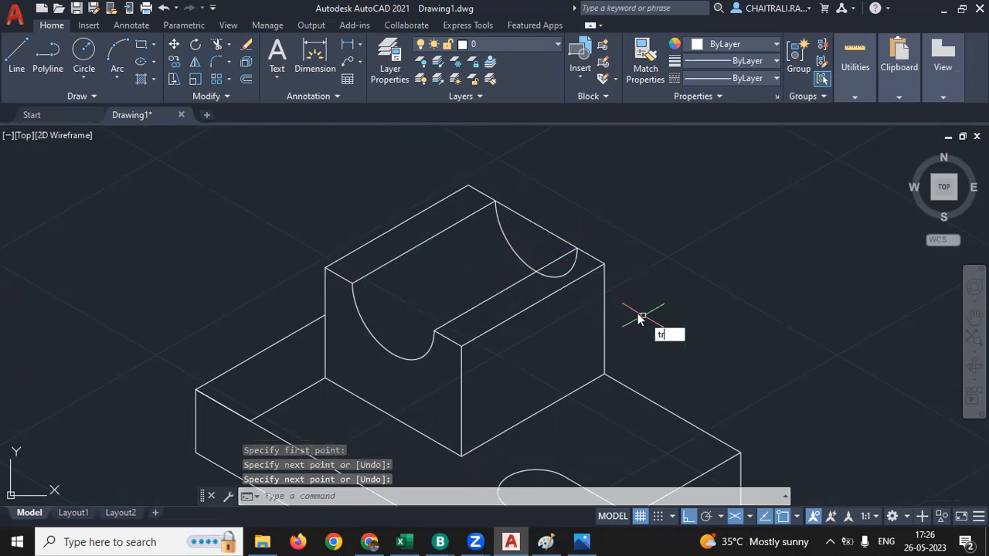
key("Return")
left_click(555, 274)
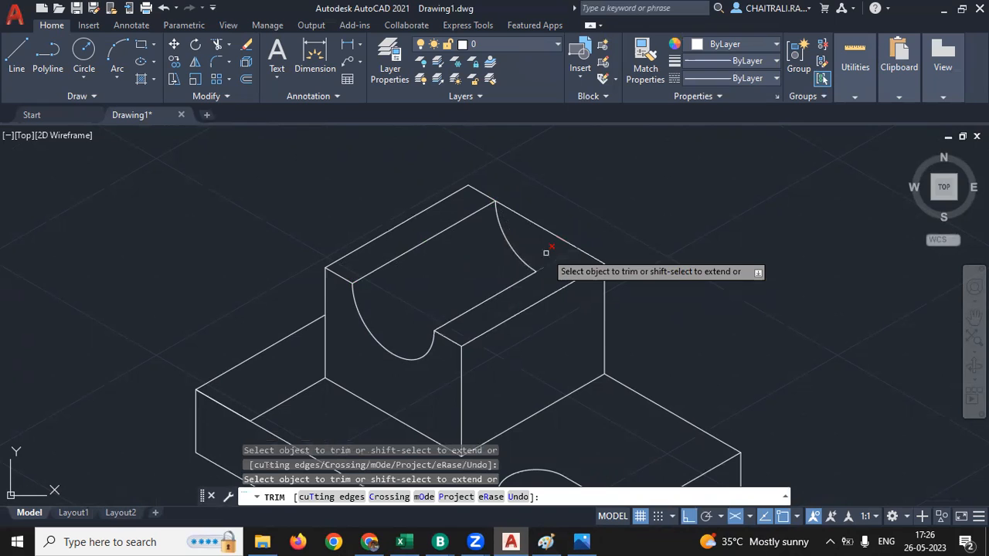
left_click(549, 233)
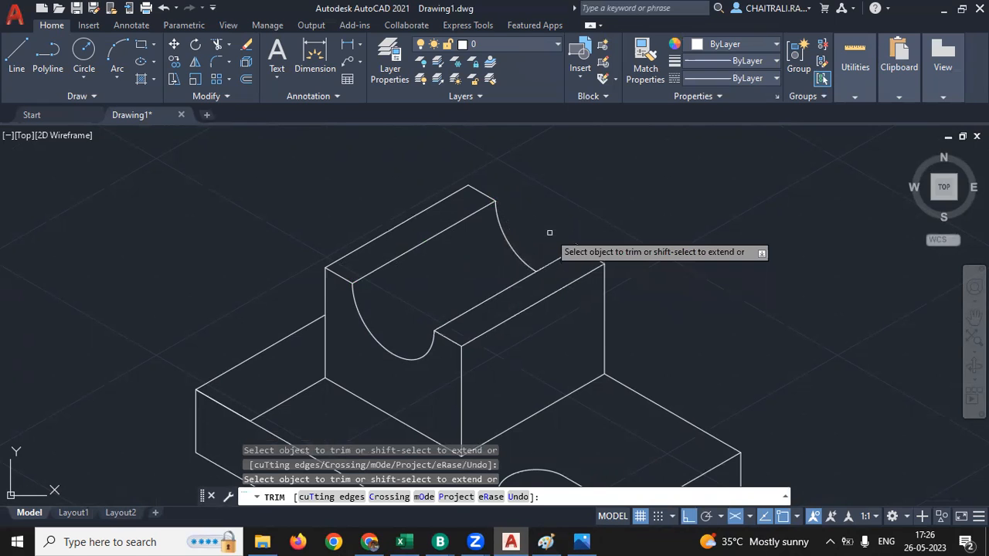
middle_click_drag(534, 295, 536, 324)
mouse_move(450, 310)
middle_mouse_down()
mouse_move(476, 279)
mouse_move(450, 264)
middle_mouse_up()
key("Return")
scroll(464, 185, "down", 2)
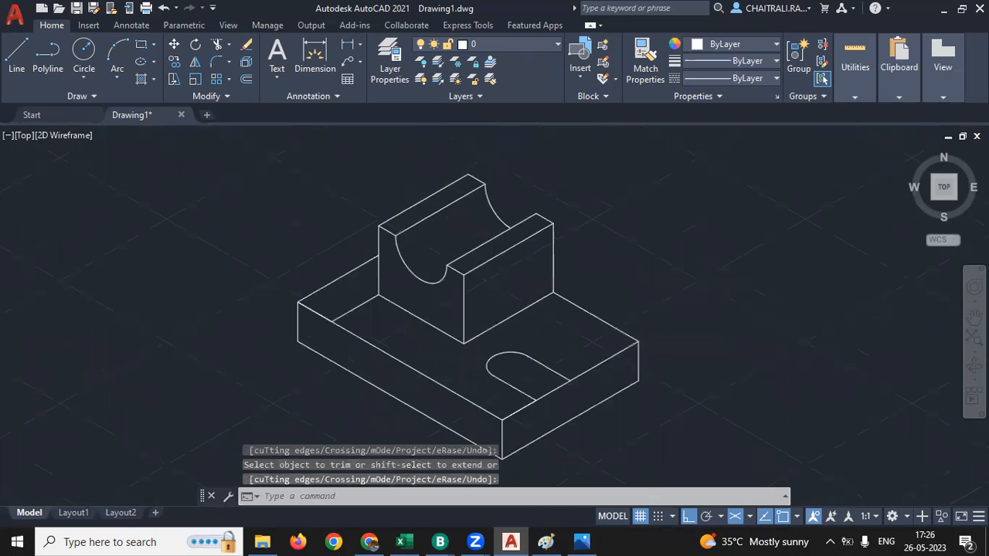
- Check the reference image, and draw the rib's outer sloping edge from the block's upper right corner to the base's right top corner
scroll(464, 247, "up", 1)
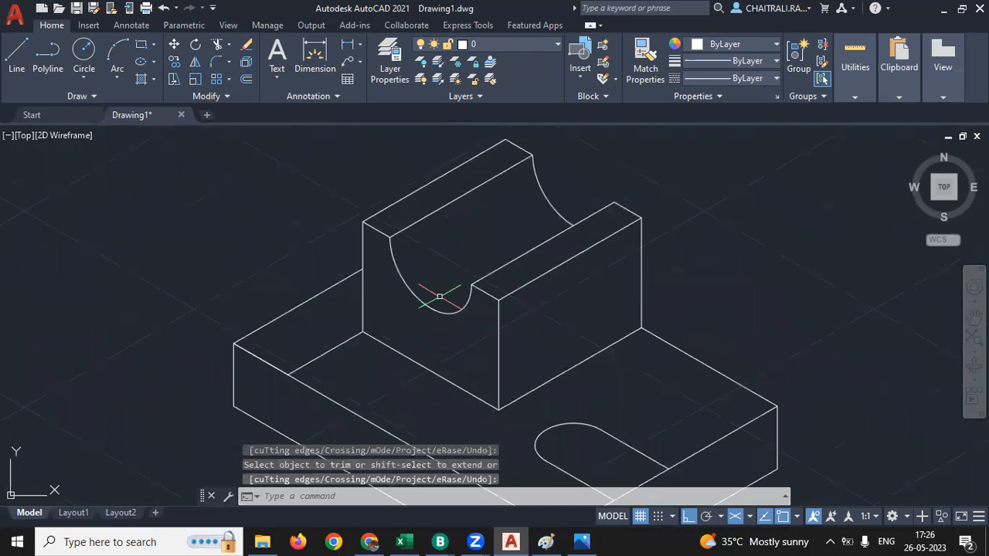
scroll(463, 247, "up", 1)
key("alt+Tab")
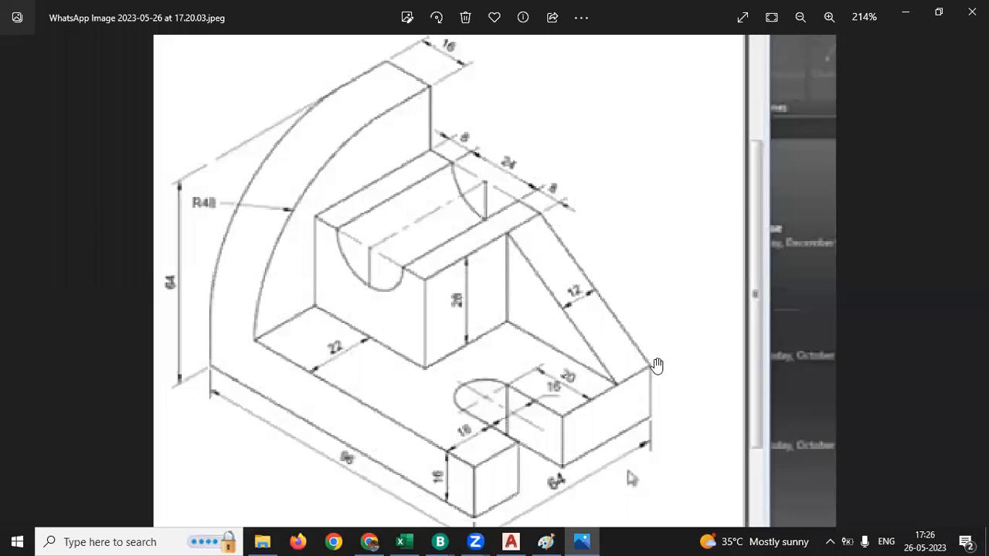
left_click(583, 537)
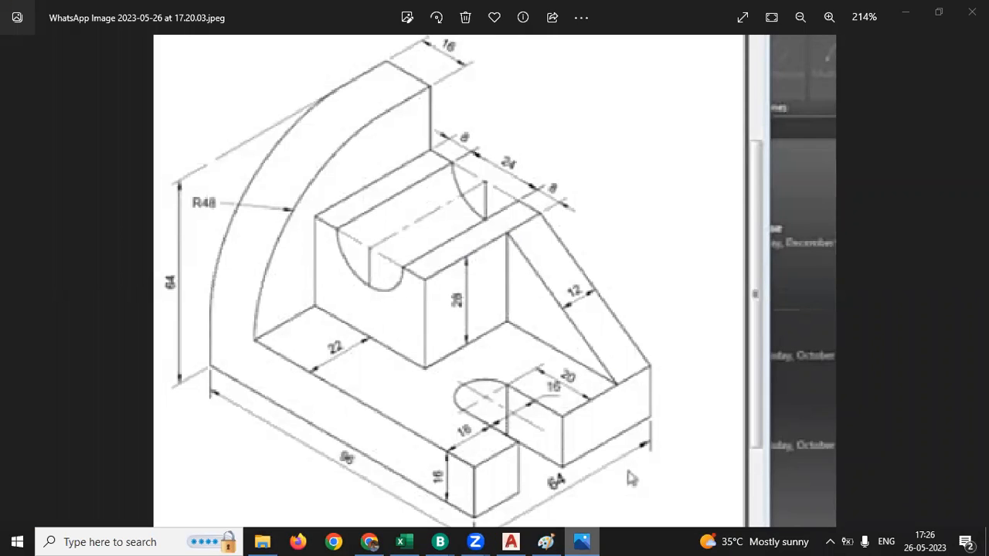
type("l")
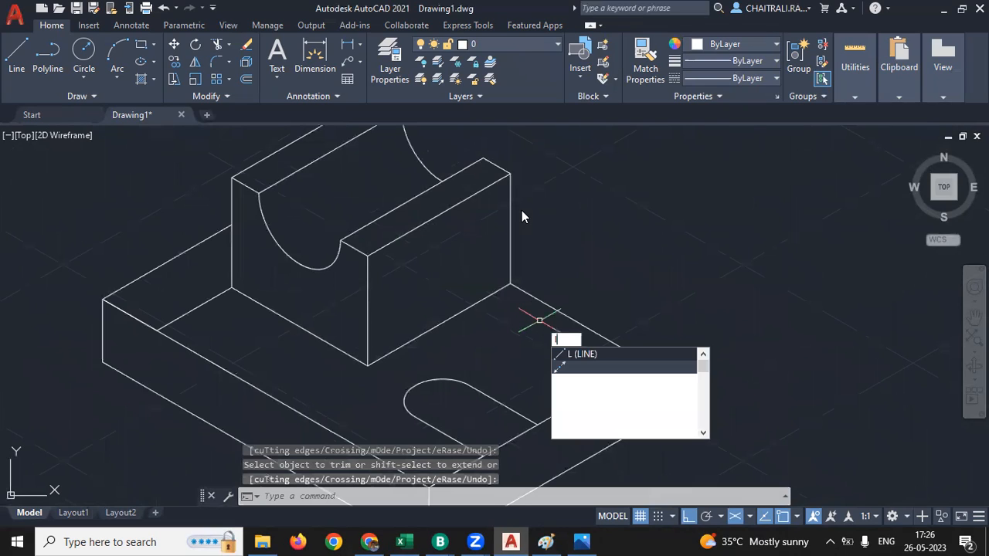
key("Return")
left_click(510, 174)
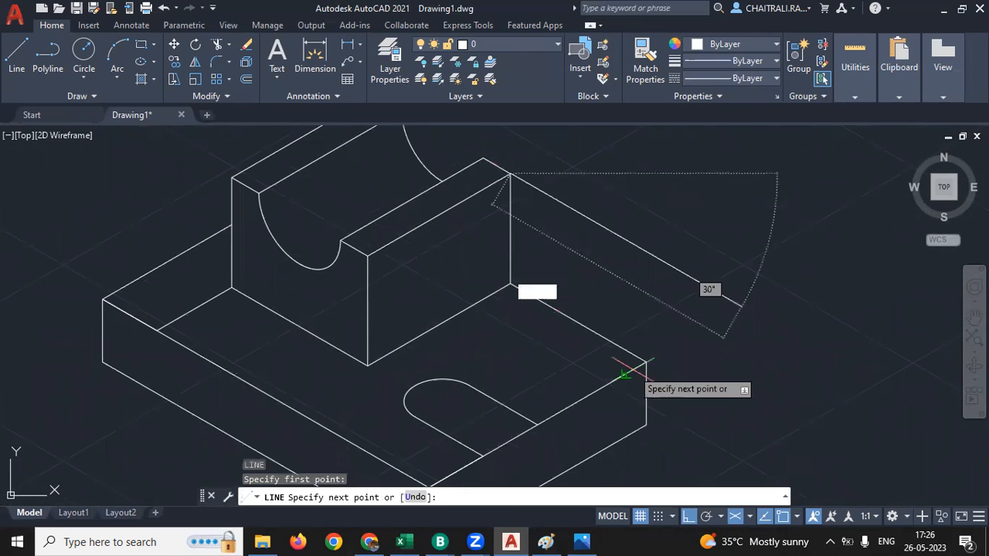
left_click(647, 361)
key("Return")
- Copy the sloping rib edge 12 units toward the front along the base's right edge, from its lower end
left_click(585, 239)
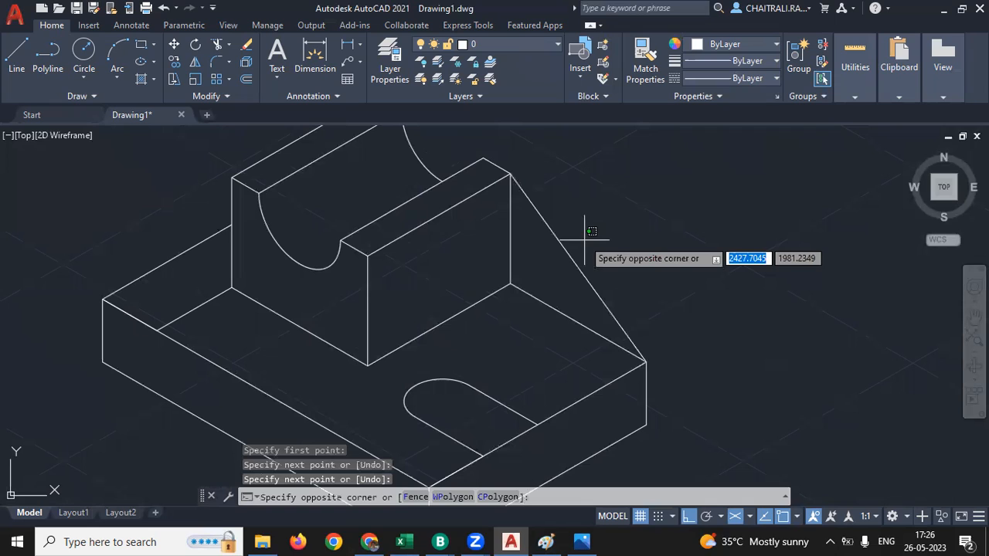
left_click(548, 265)
type("CO")
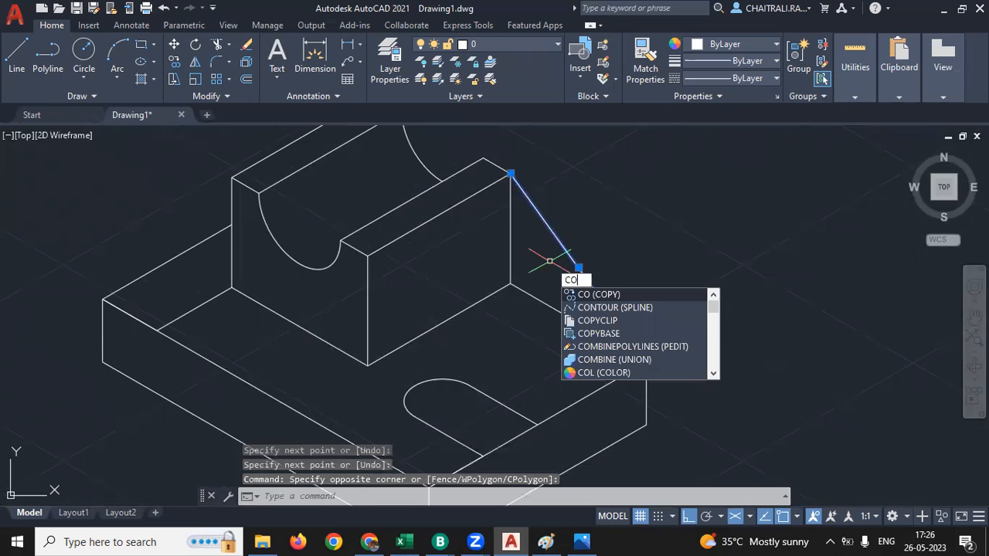
key("Return")
left_click(646, 360)
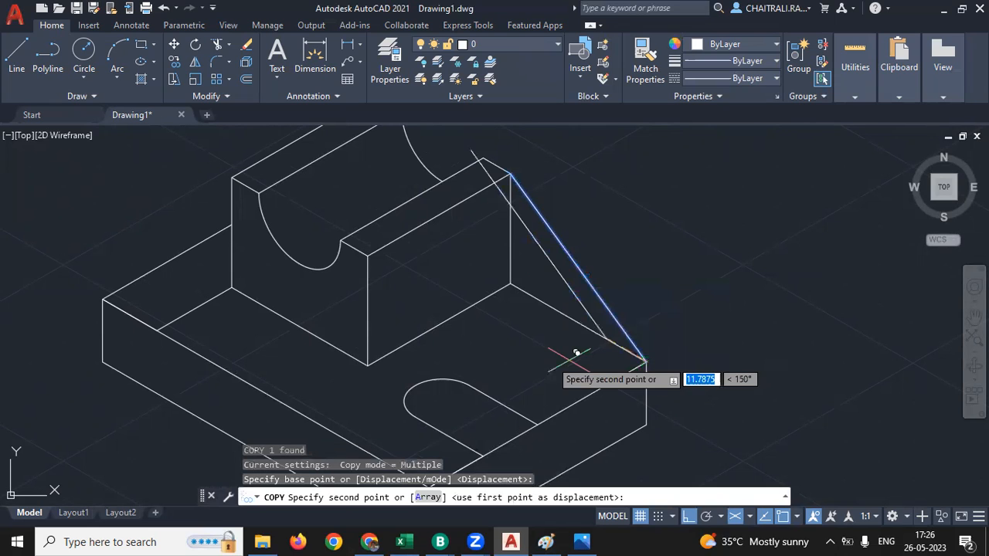
type("1")
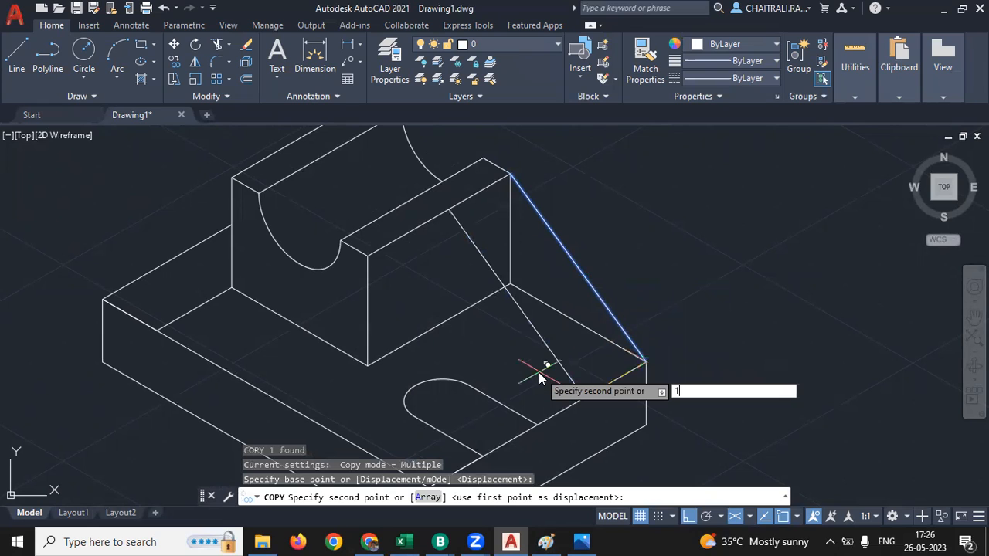
type("2")
key("Return")
key("Return")
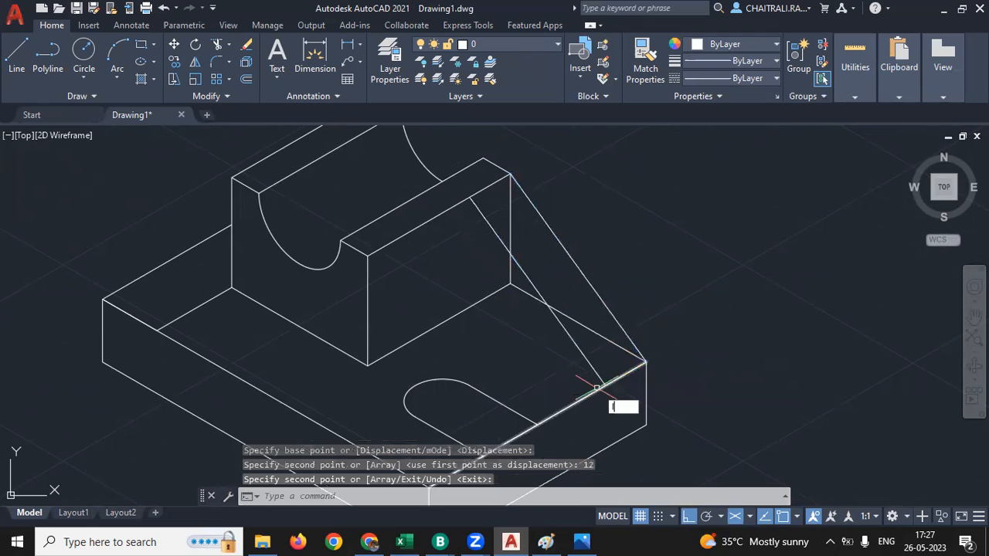
- Draw a line about 49 units long from the copied edge's lower end, parallel to the base's back edge, past the block's lower edge
type("l")
key("Return")
left_click(606, 384)
scroll(433, 288, "up", 2)
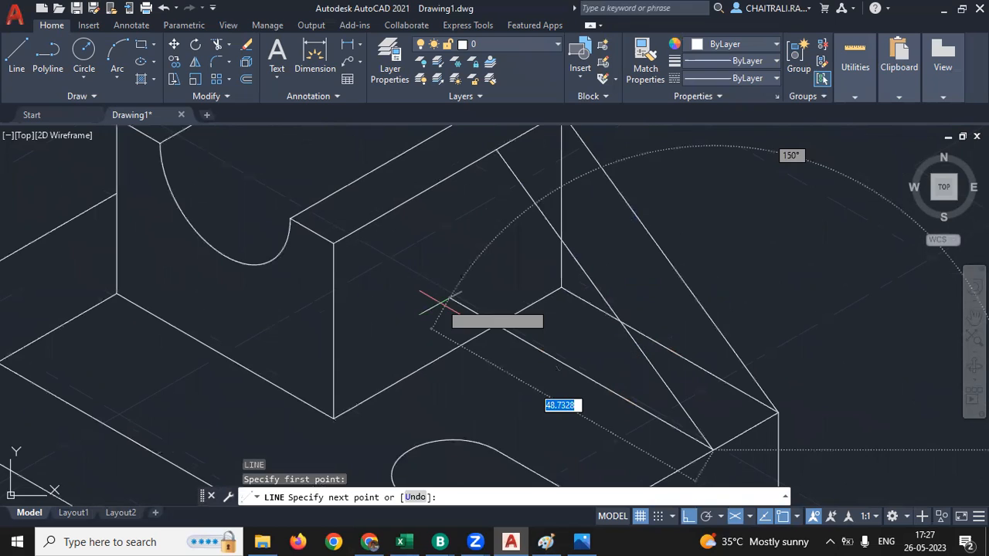
left_click(441, 297)
key("Return")
- Switch to the right isoplane and draw a vertical line about 34 units down from the copied rib edge's upper end
key("Return")
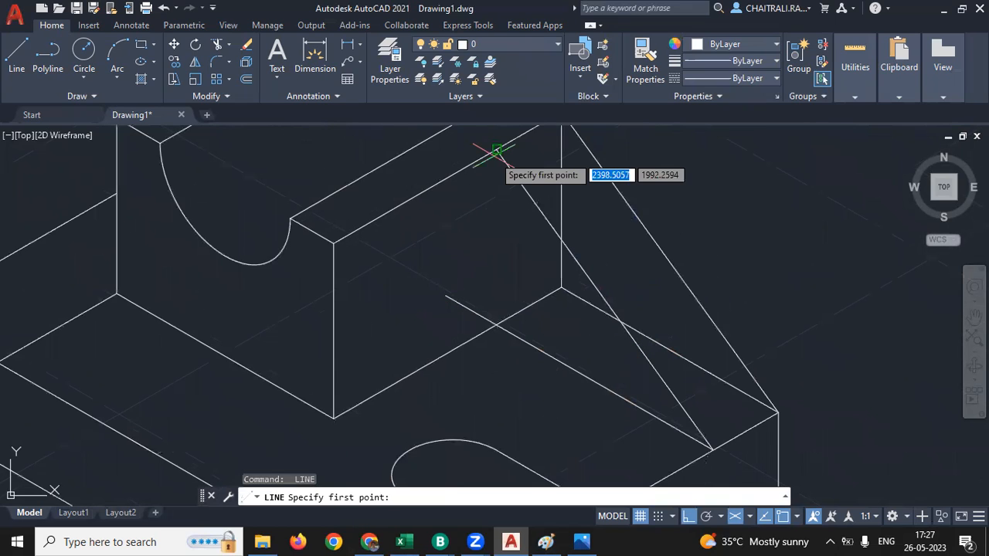
left_click(497, 150)
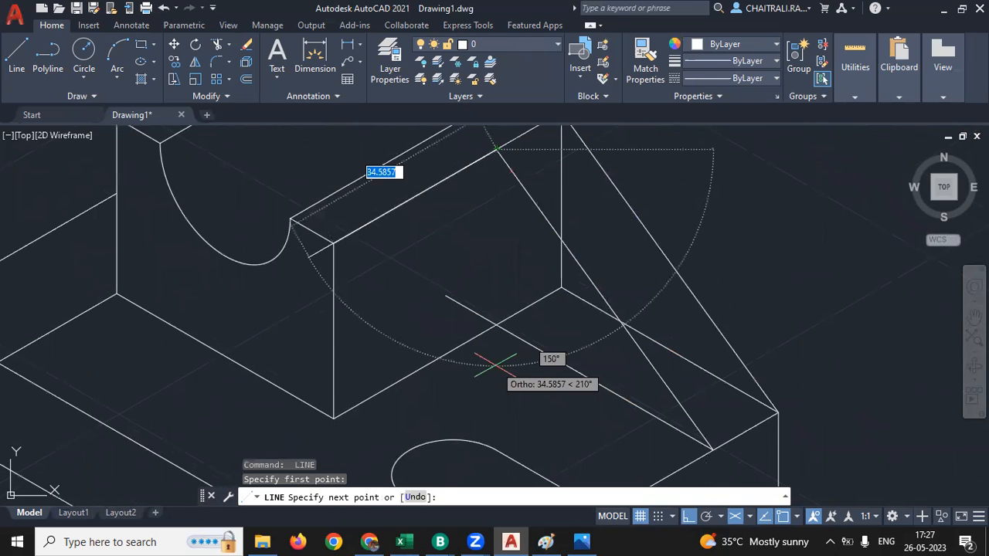
key("F5")
key("Return")
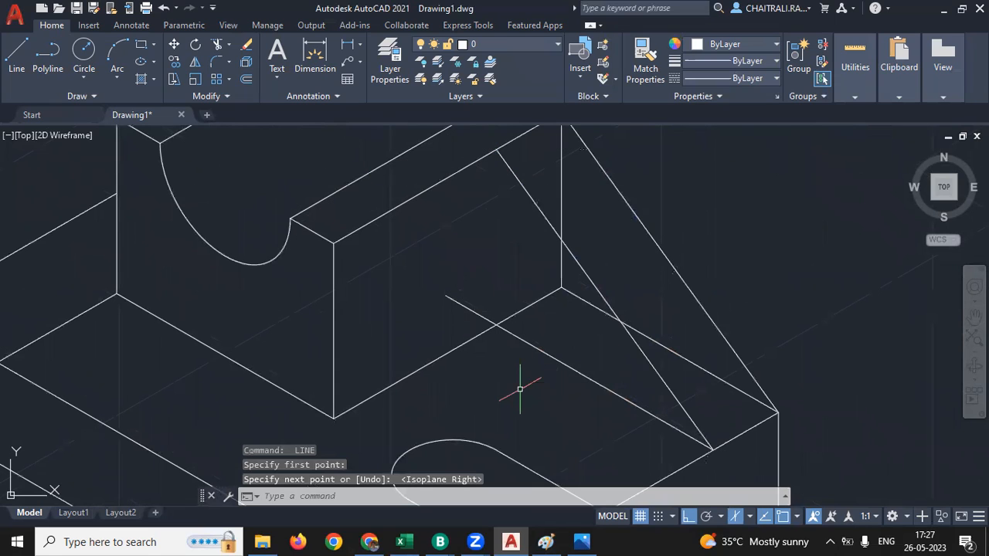
key("Return")
left_click(446, 296)
key("Escape")
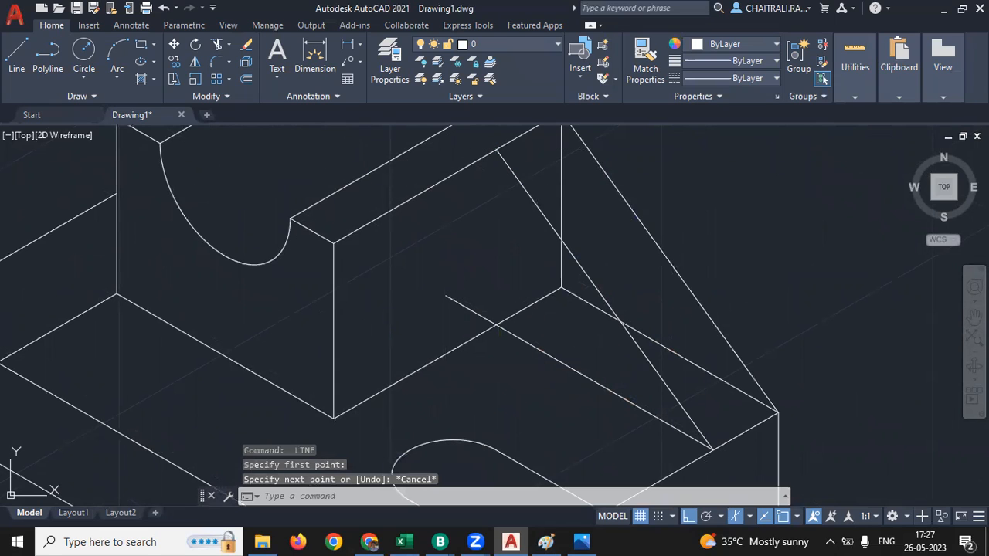
key("Return")
left_click(497, 149)
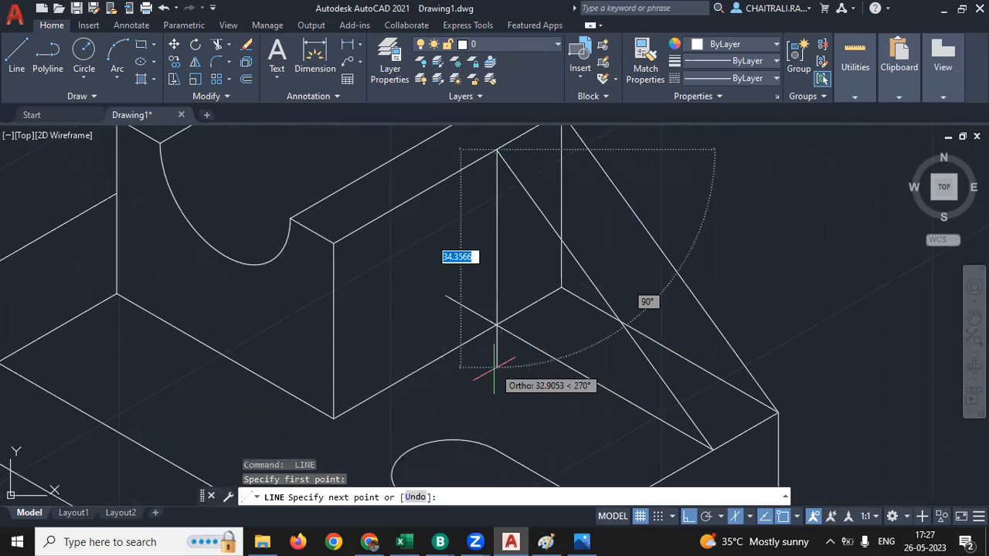
left_click(496, 366)
key("Return")
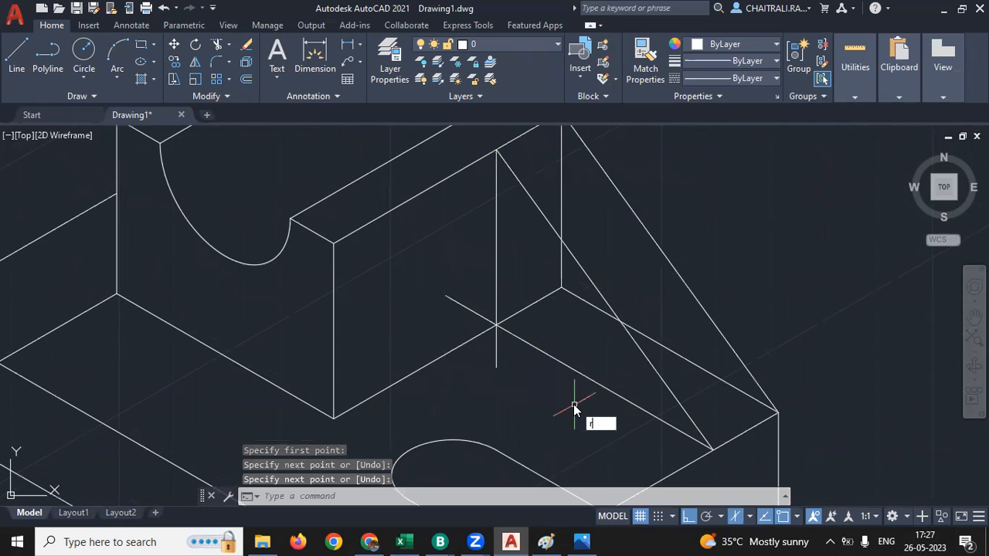
key("Escape")
key("Escape")
- Trim the two line overhangs below the block's lower edge and the hidden block and base edges behind the sloping rib
type("tr")
key("Return")
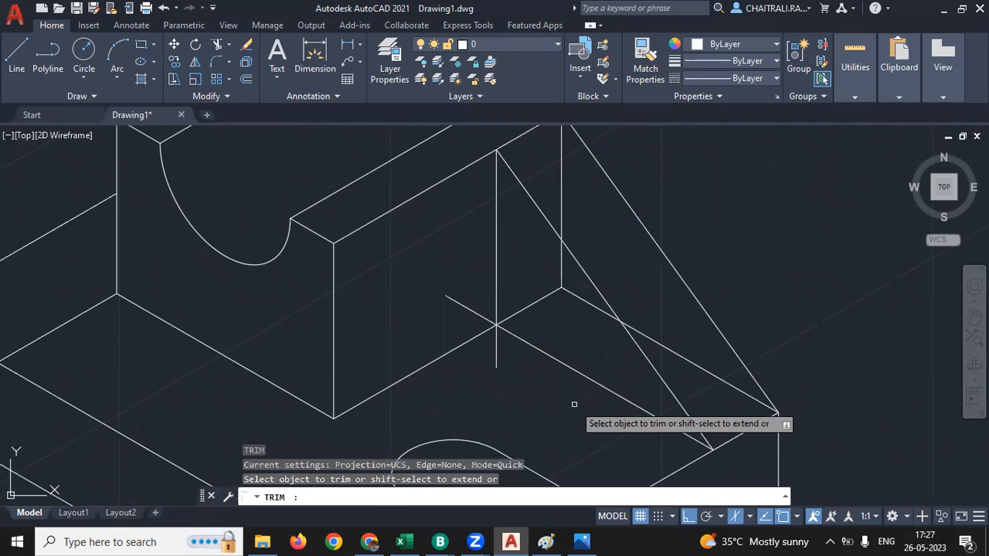
left_click(495, 346)
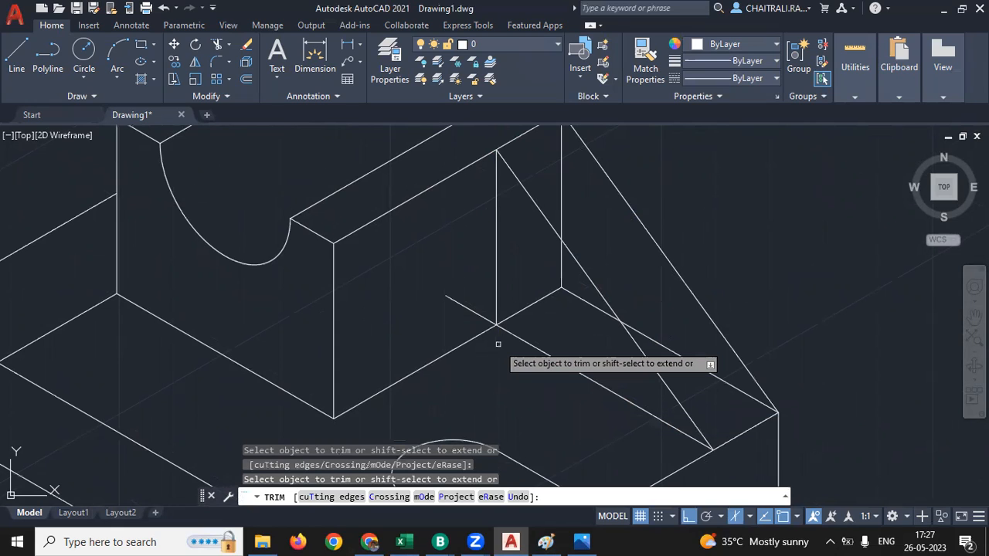
left_click(470, 310)
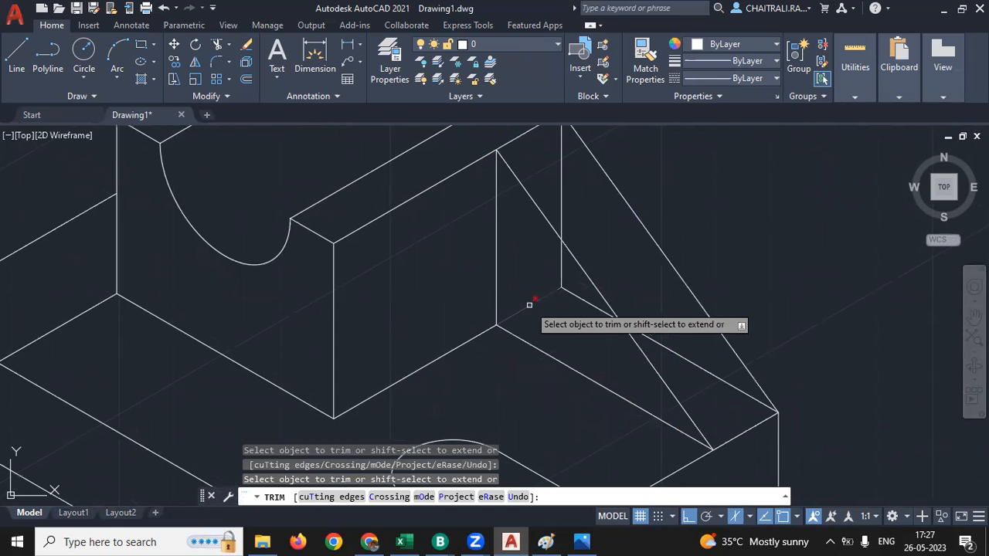
left_click(530, 304)
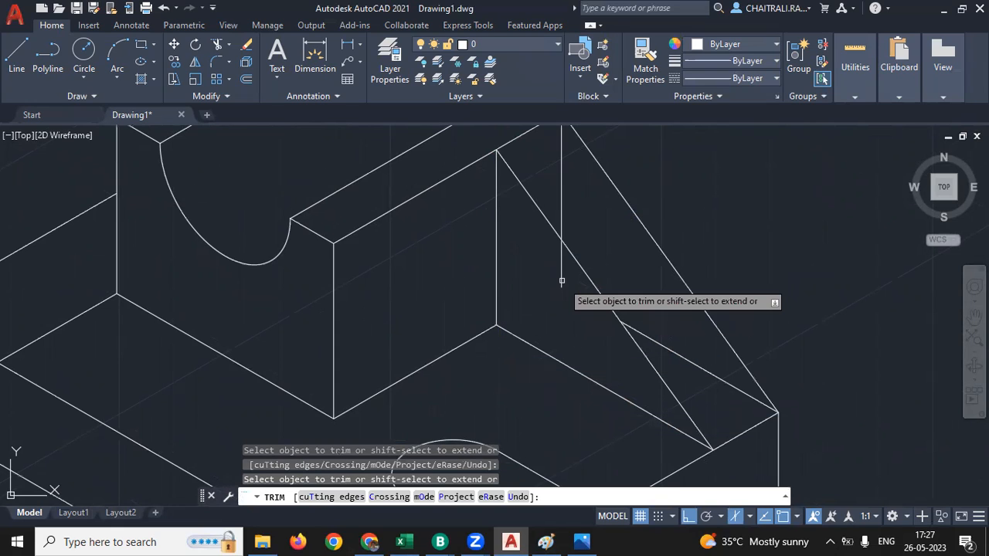
left_click(564, 209)
scroll(661, 345, "down", 2)
mouse_move(585, 358)
middle_mouse_down()
mouse_move(487, 341)
mouse_move(539, 331)
middle_mouse_up()
key("Escape")
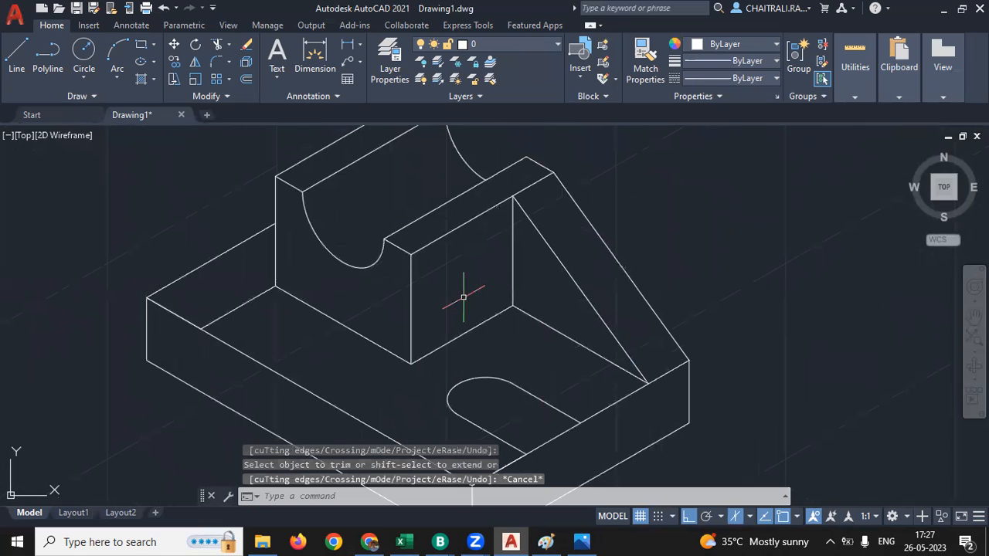
key("Escape")
key("Escape")
mouse_move(464, 297)
middle_mouse_down()
mouse_move(489, 278)
mouse_move(557, 323)
middle_mouse_up()
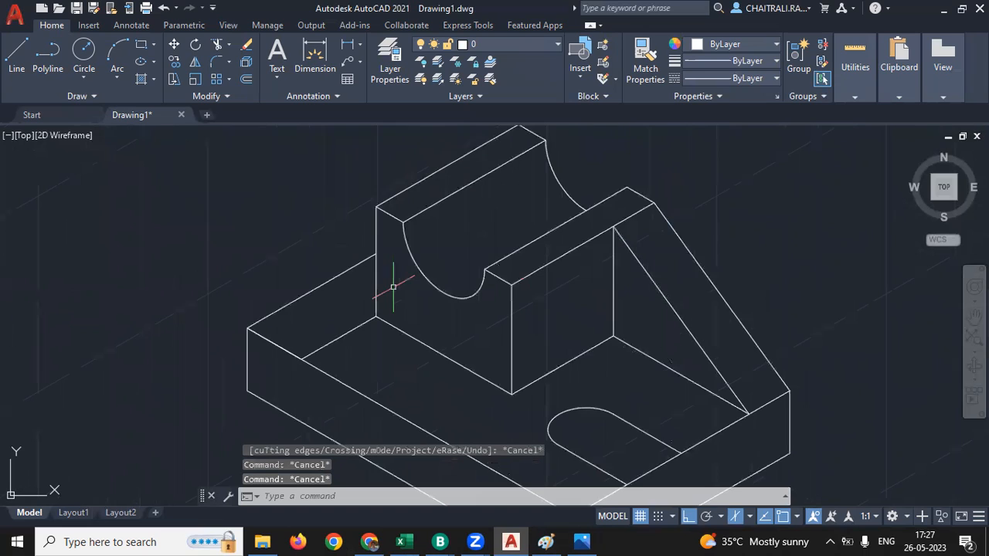
scroll(393, 287, "down", 2)
- Check the curved wall in the reference image, and draw a 48-unit line at 30° from its inner corner on the base's front edge
key("alt+Tab")
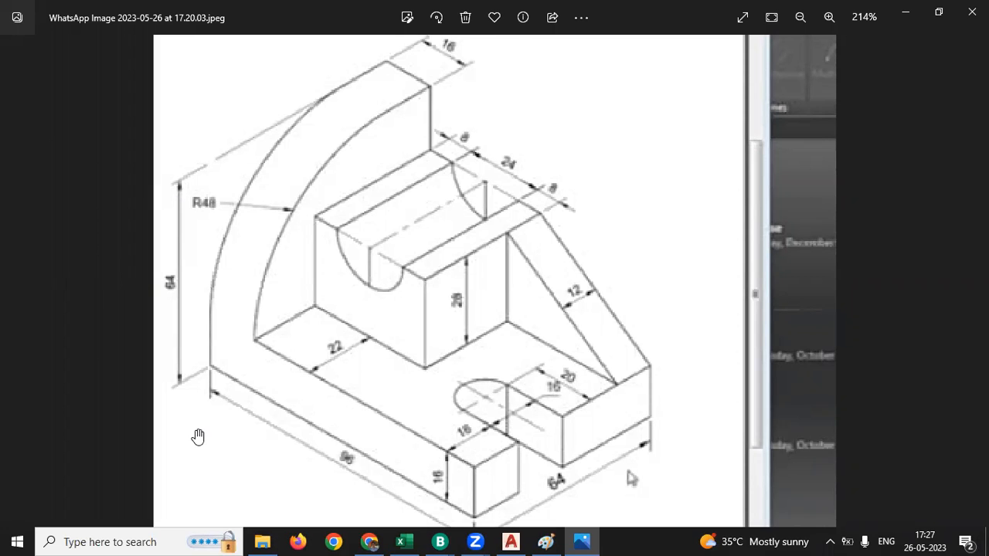
scroll(164, 255, "down", 1)
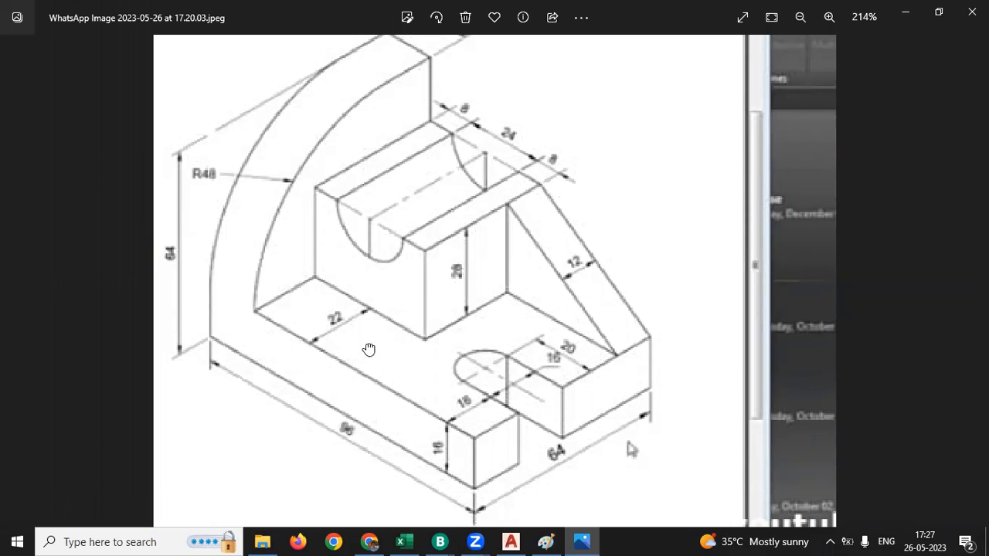
scroll(367, 165, "up", 1)
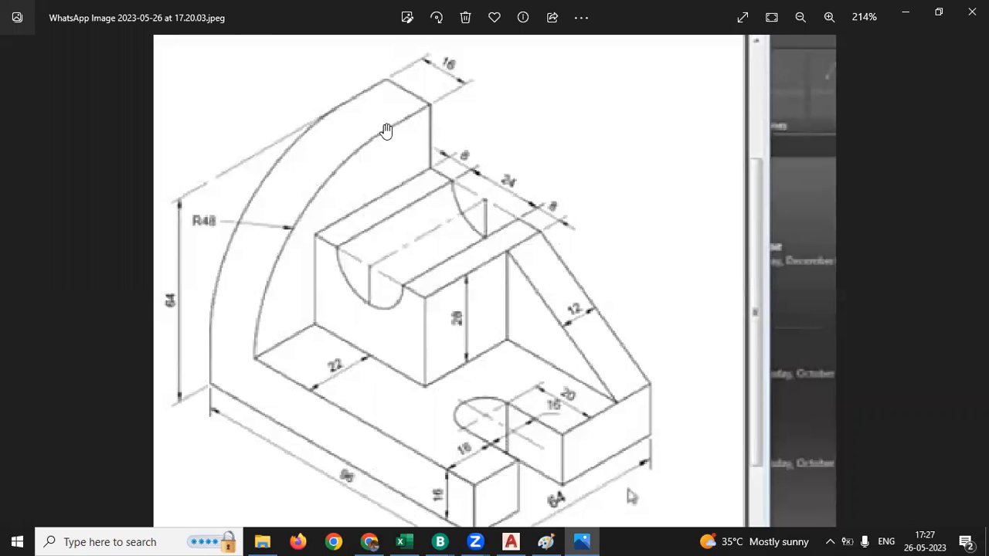
left_click(511, 541)
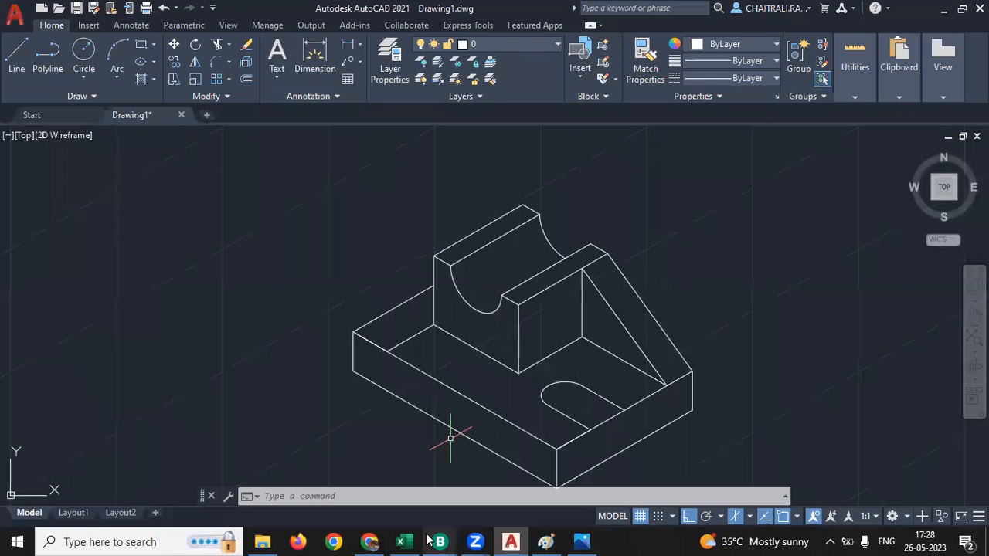
mouse_move(439, 542)
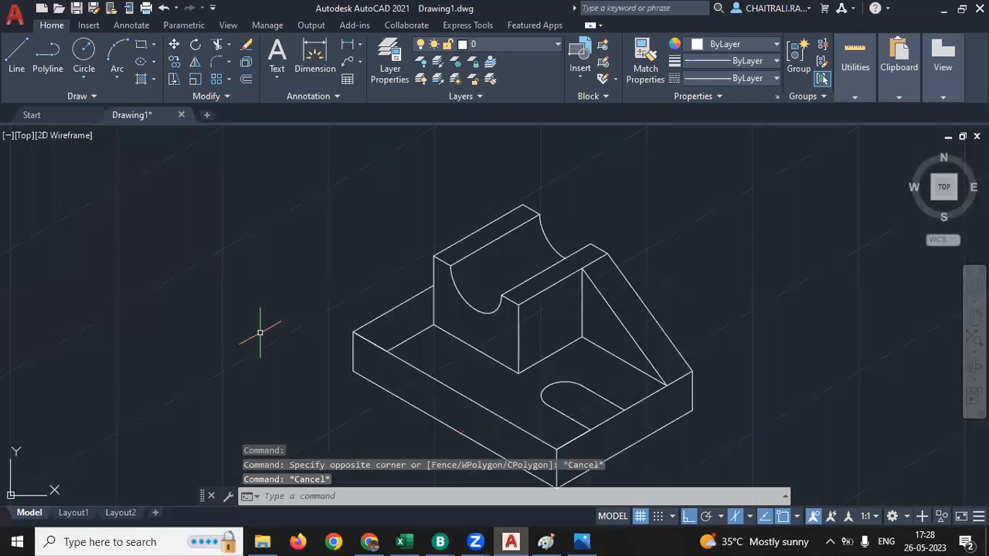
key("Escape")
key("Escape")
type("l")
key("Return")
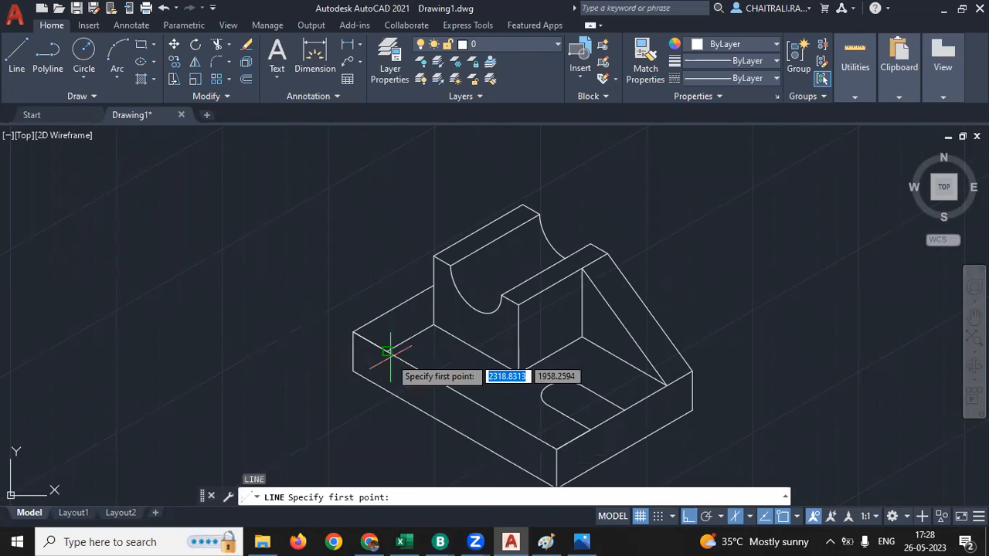
left_click(390, 352)
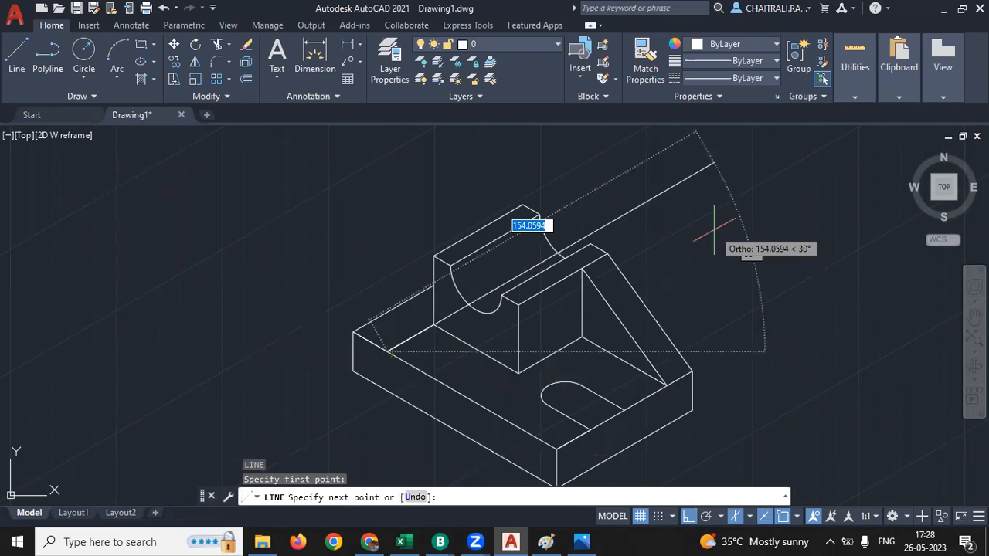
type("48")
key("Return")
- Continue with a short vertical line up from the far end of the 48-unit line, marking the arc's centre
scroll(491, 277, "up", 4)
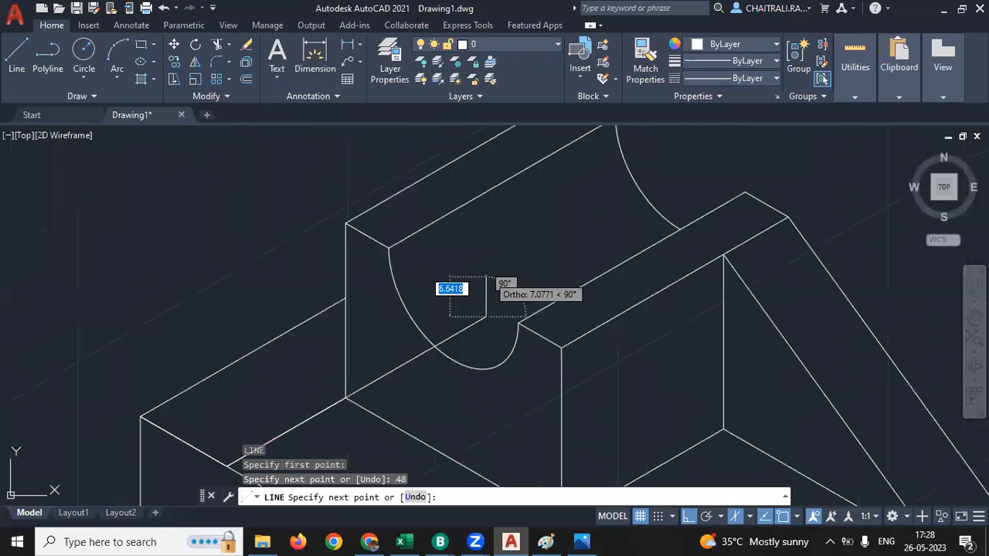
left_click(487, 302)
scroll(486, 311, "up", 3)
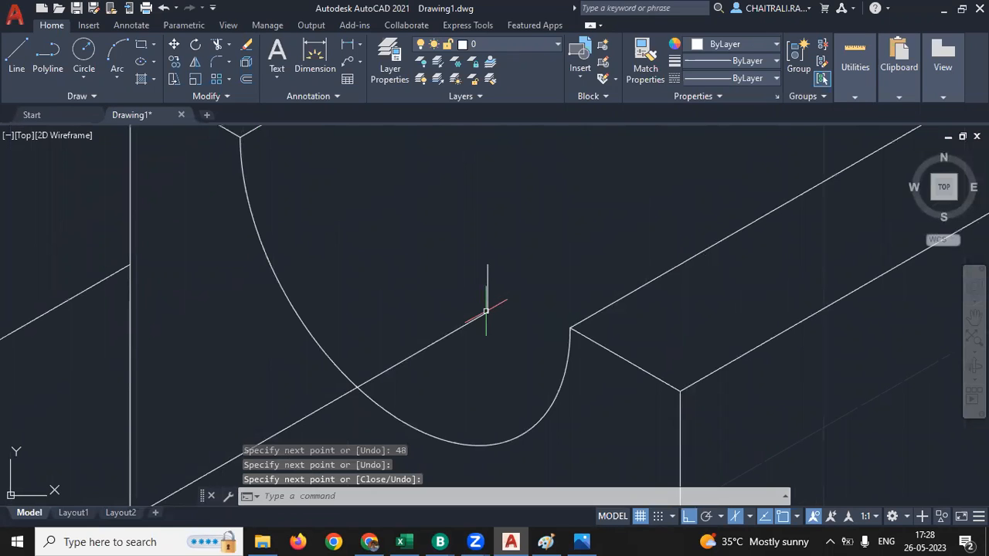
left_click(486, 312)
key("Return")
scroll(512, 238, "down", 3)
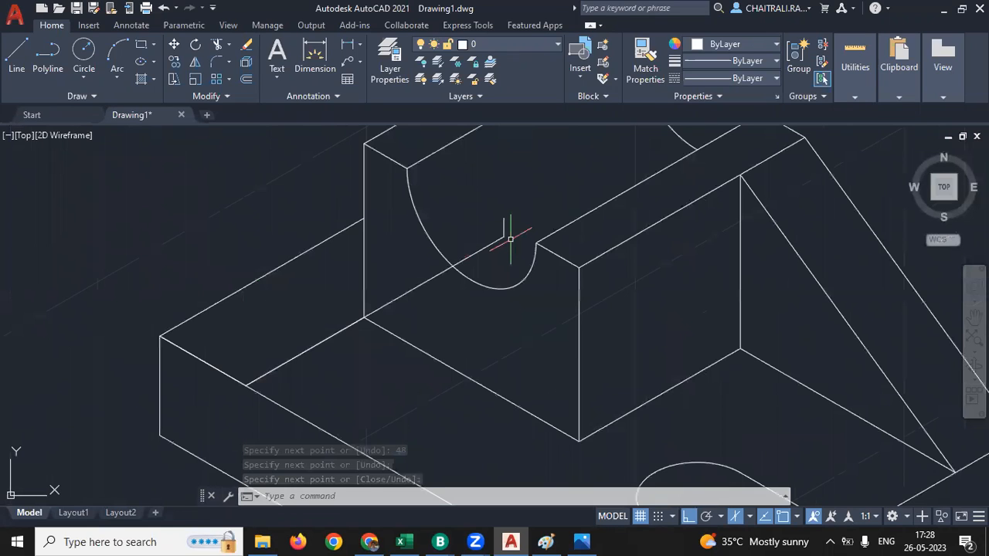
- Draw an isocircle of radius 48 in the right isoplane, centred on the far end of the 48-unit line
type("el")
key("Return")
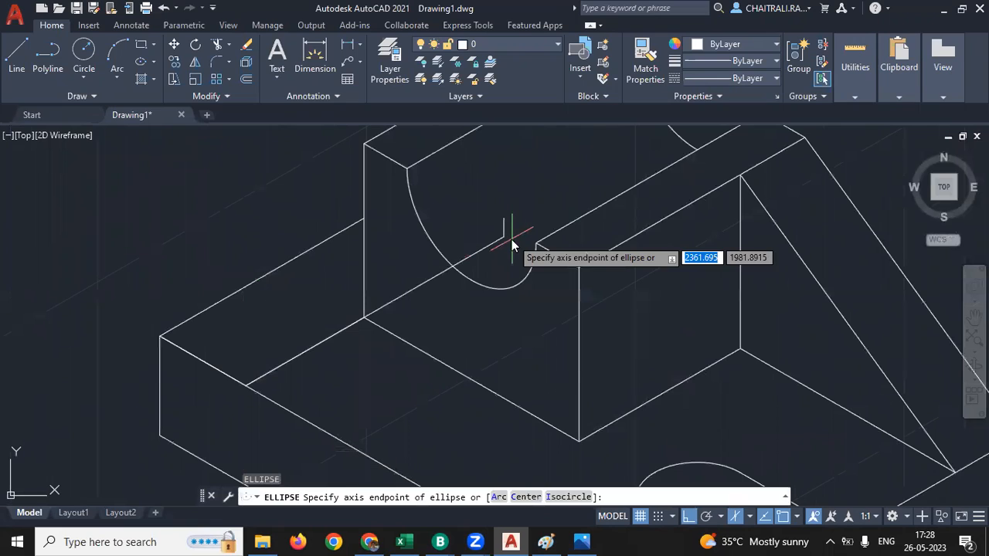
type("i")
key("Return")
left_click(506, 237)
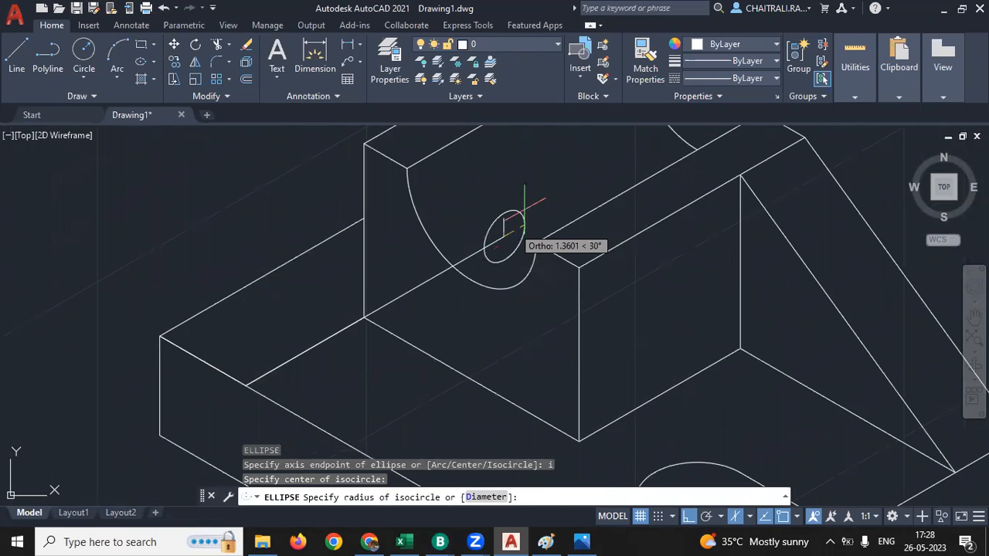
type("4")
key("Return")
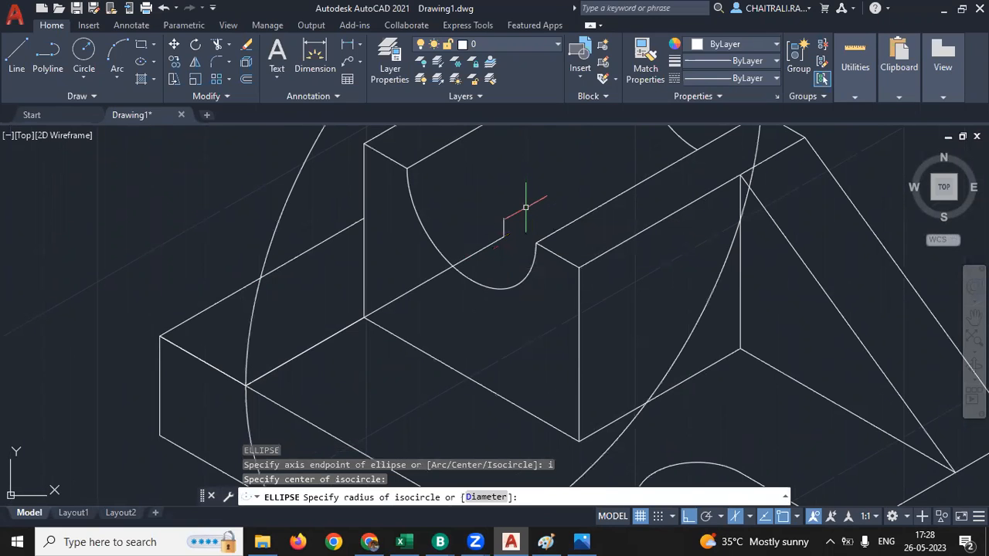
- Trim the isocircle's lower portions across the block and base, keeping the upper arc from the wall's inner corner
scroll(492, 272, "down", 4)
middle_click_drag(492, 272, 476, 255)
type("tr")
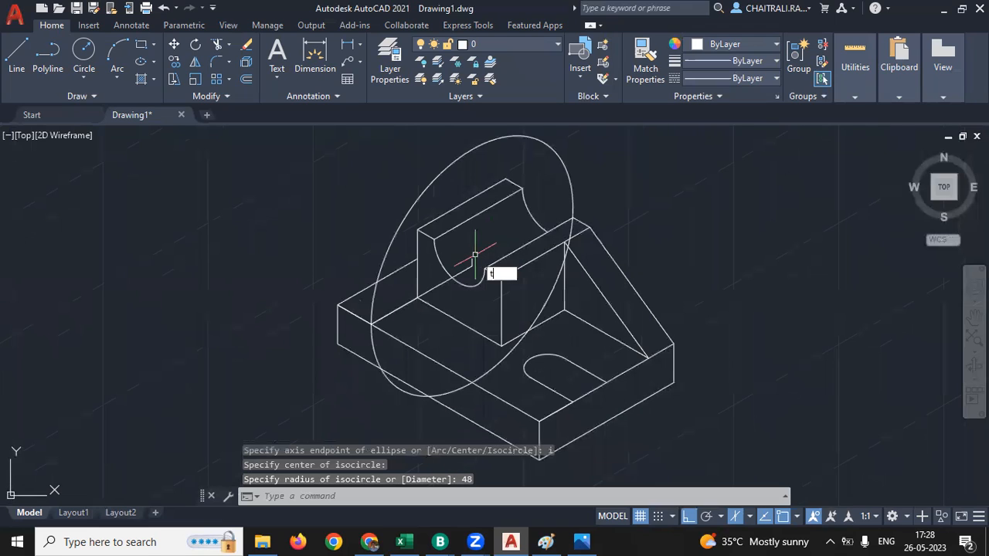
key("Return")
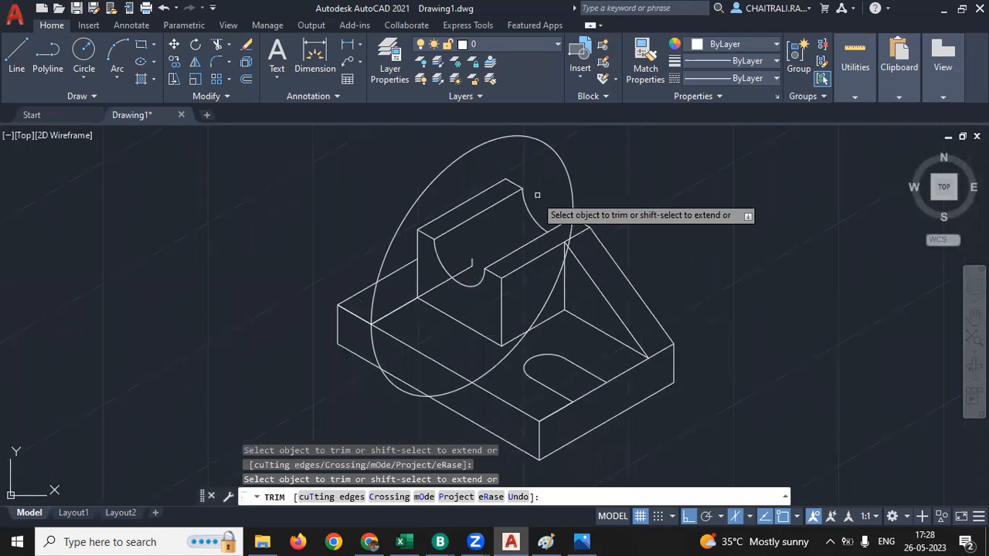
left_click(555, 287)
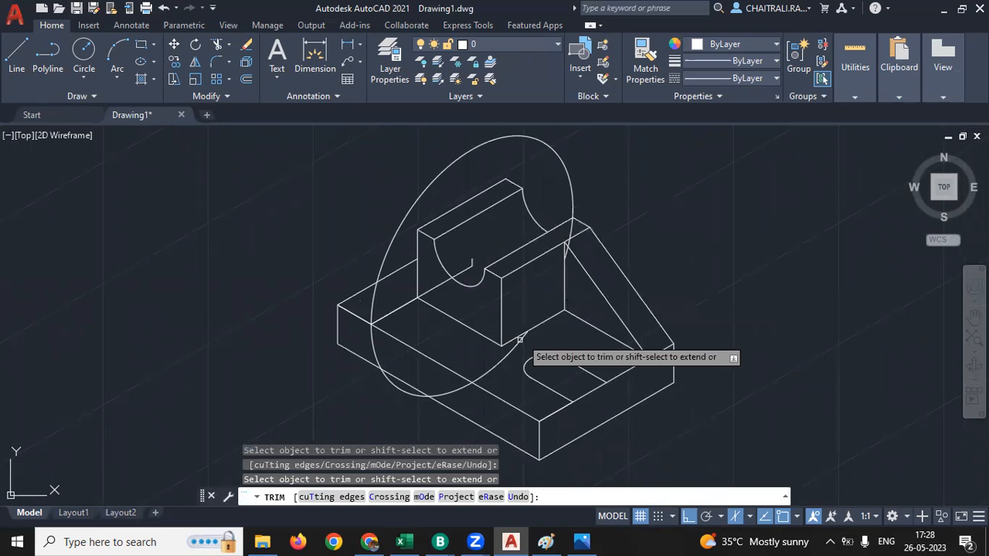
left_click(520, 339)
left_click(460, 391)
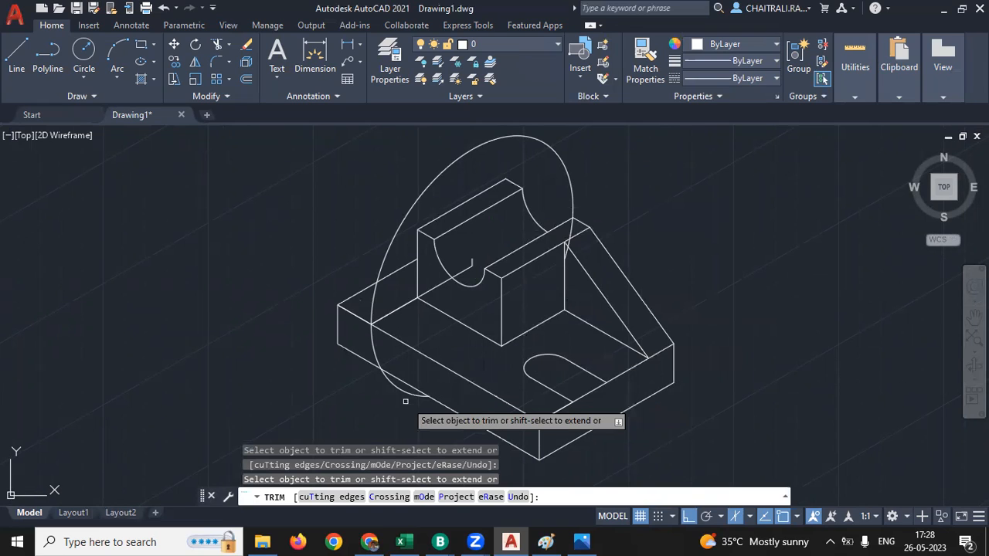
left_click(377, 355)
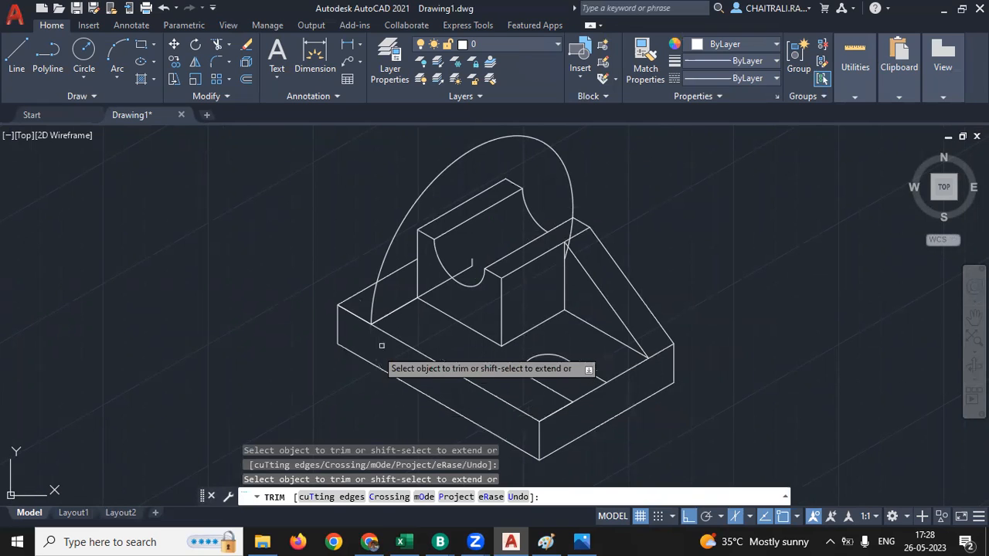
middle_click_drag(485, 252, 472, 299)
key("Escape")
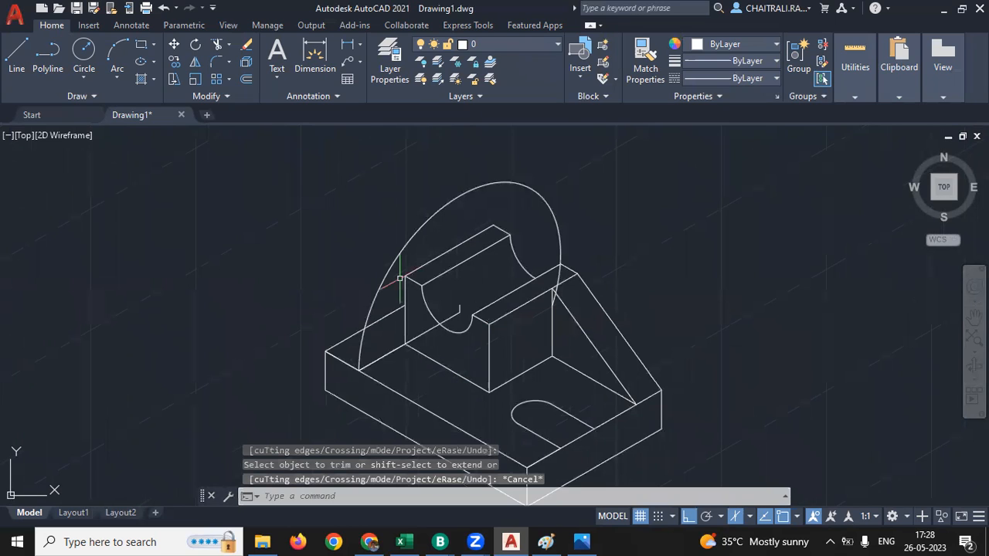
key("Escape")
key("Escape")
- Draw a 64-unit line at 30° from the arc's lower end, along the block's lower edge direction
middle_click_drag(482, 245, 482, 226)
type("l")
key("Return")
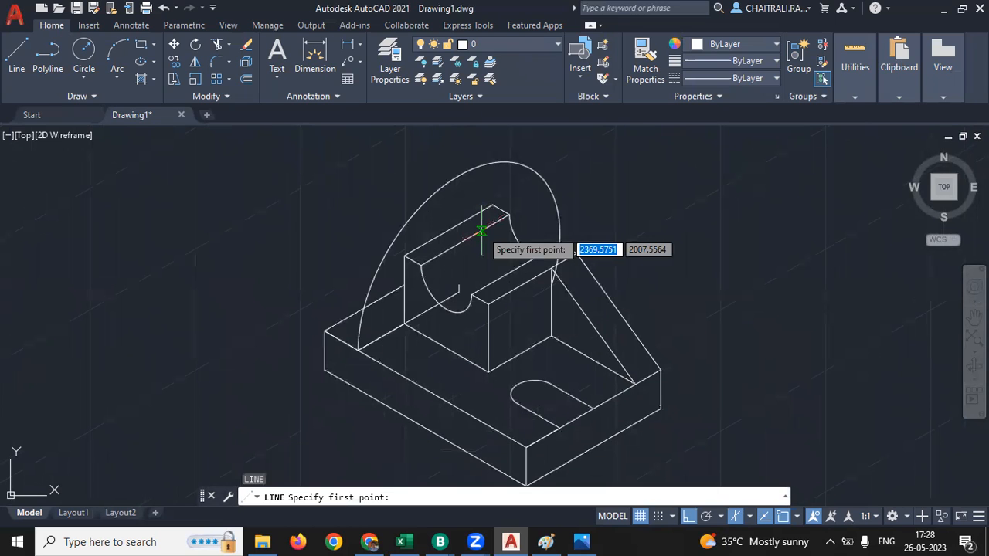
scroll(379, 310, "up", 2)
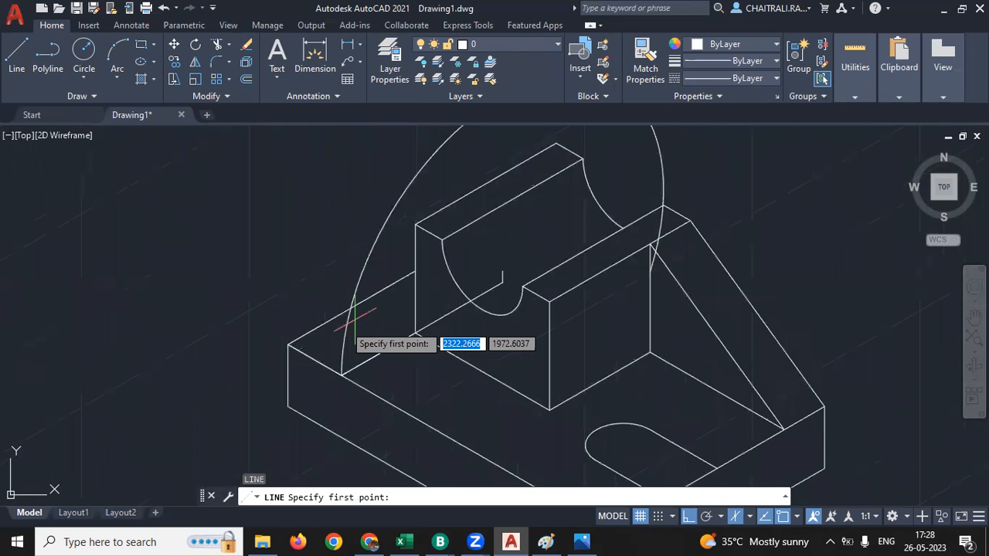
left_click(342, 375)
scroll(599, 206, "up", 2)
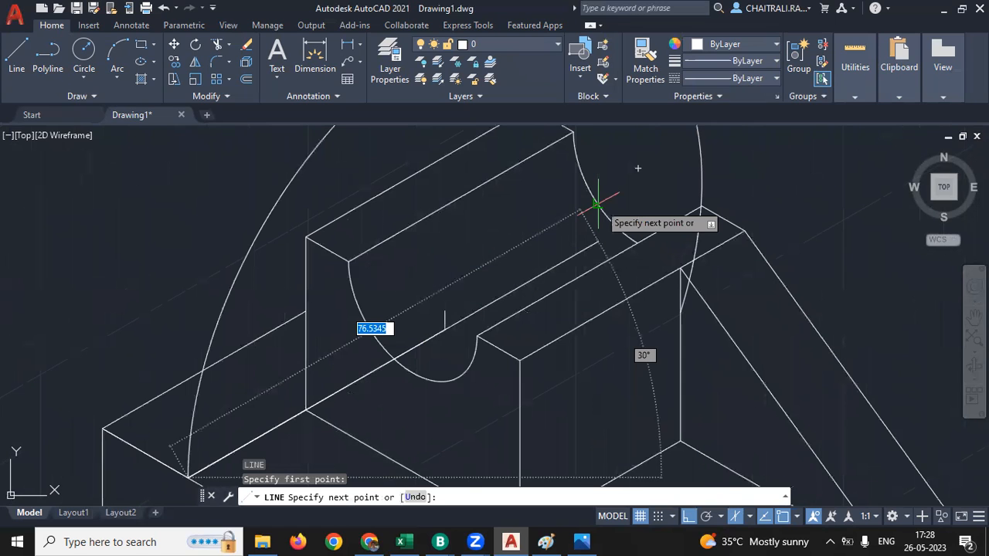
scroll(610, 206, "up", 2)
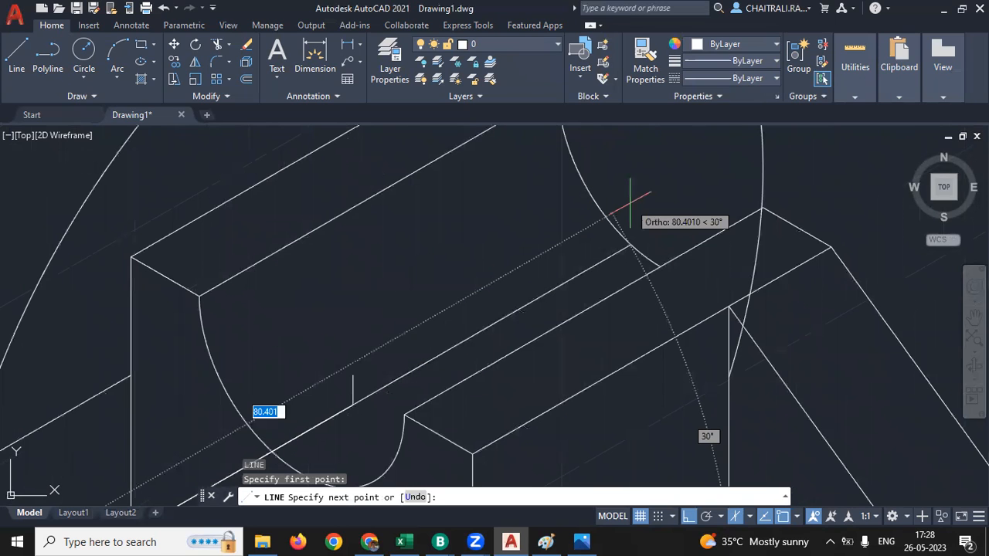
type("6")
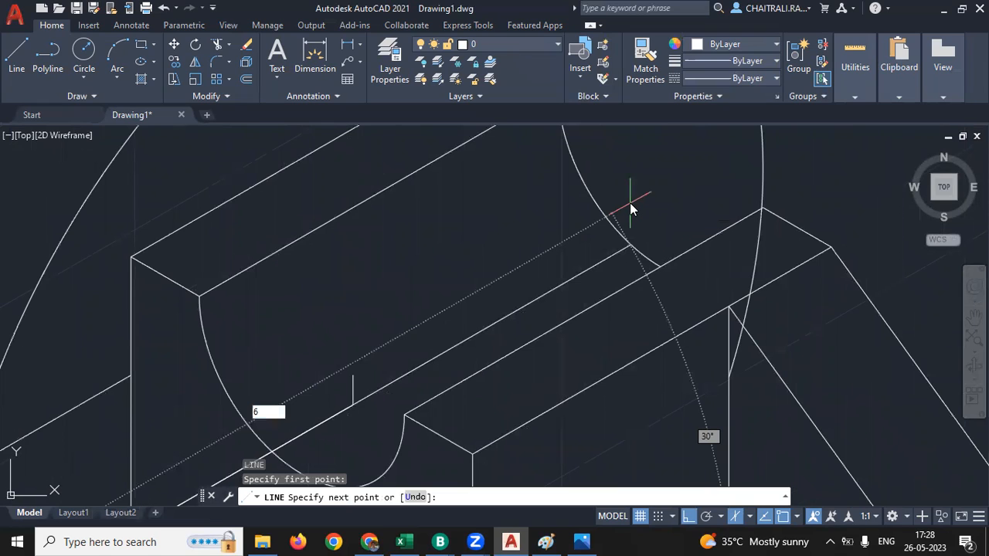
type("4")
key("Return")
- Check the reference image, end the Line command and erase the 64-unit line running from the arc's lower end
left_click(582, 542)
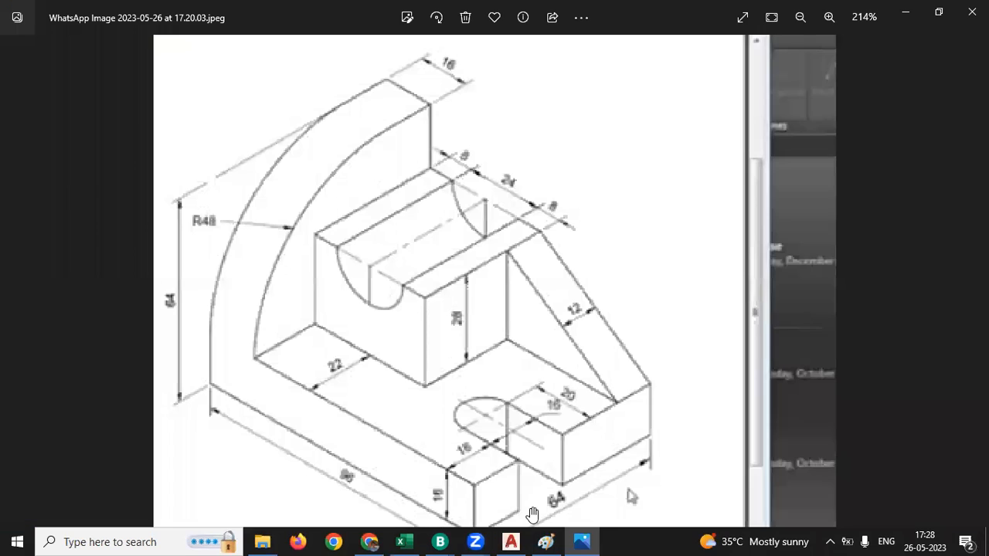
left_click(510, 542)
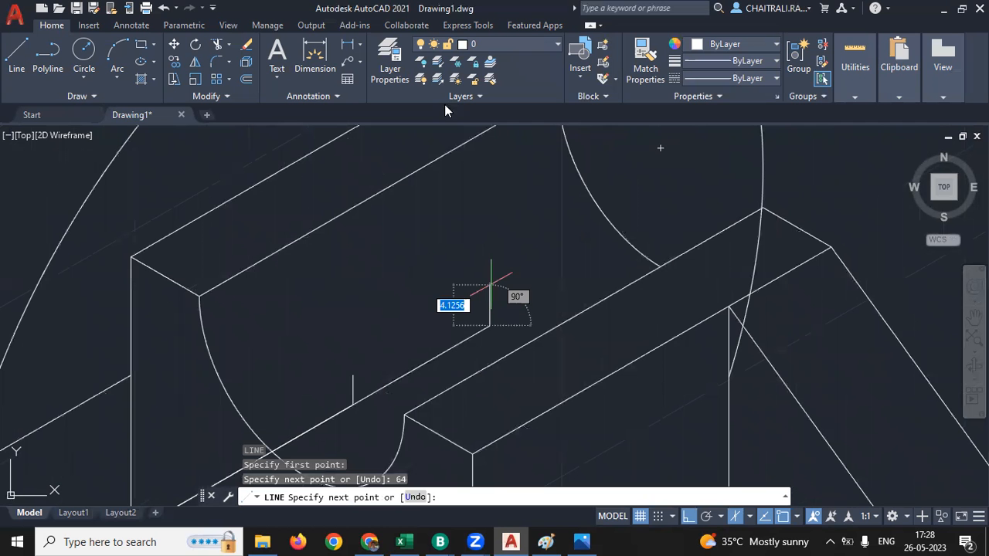
middle_click_drag(466, 173, 484, 318)
scroll(484, 319, "down", 2)
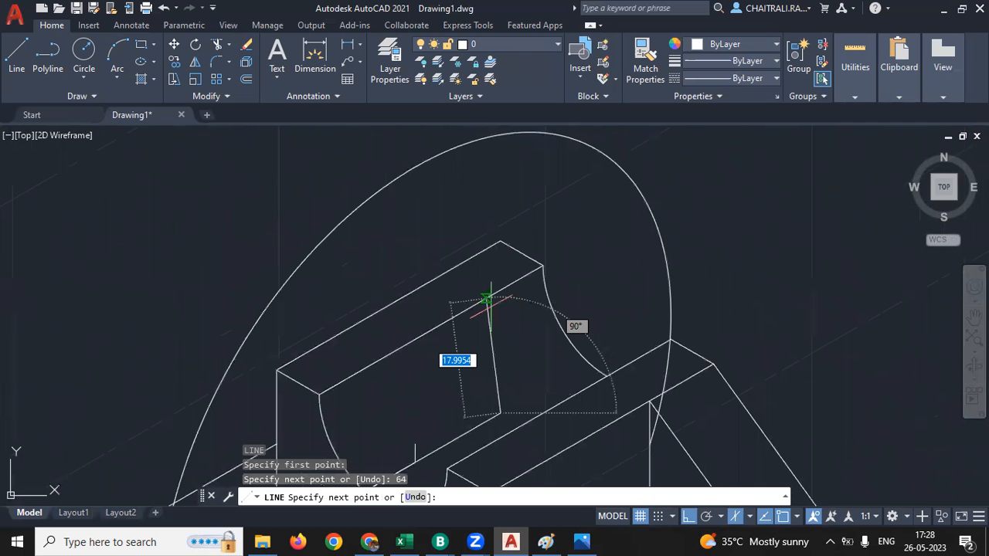
key("Escape")
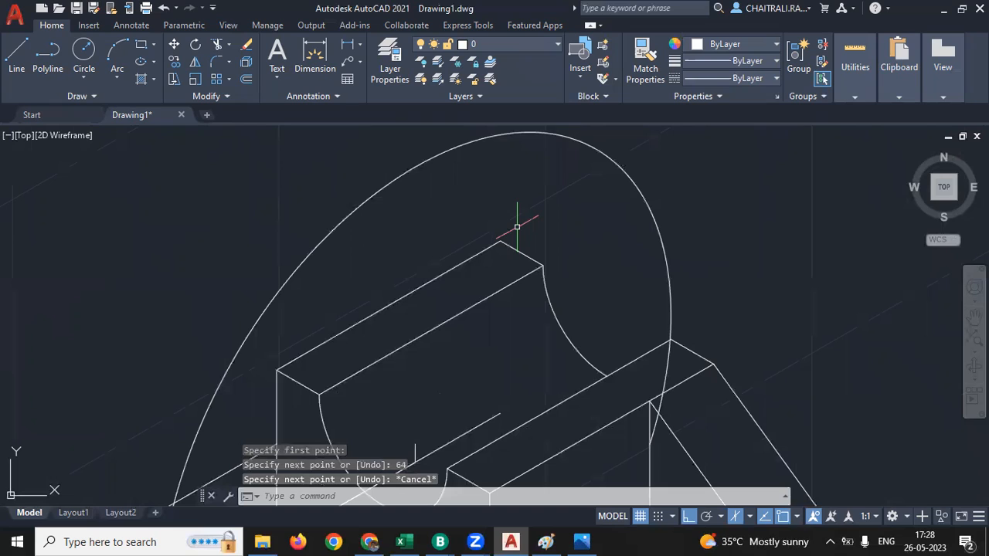
key("Escape")
left_click(477, 424)
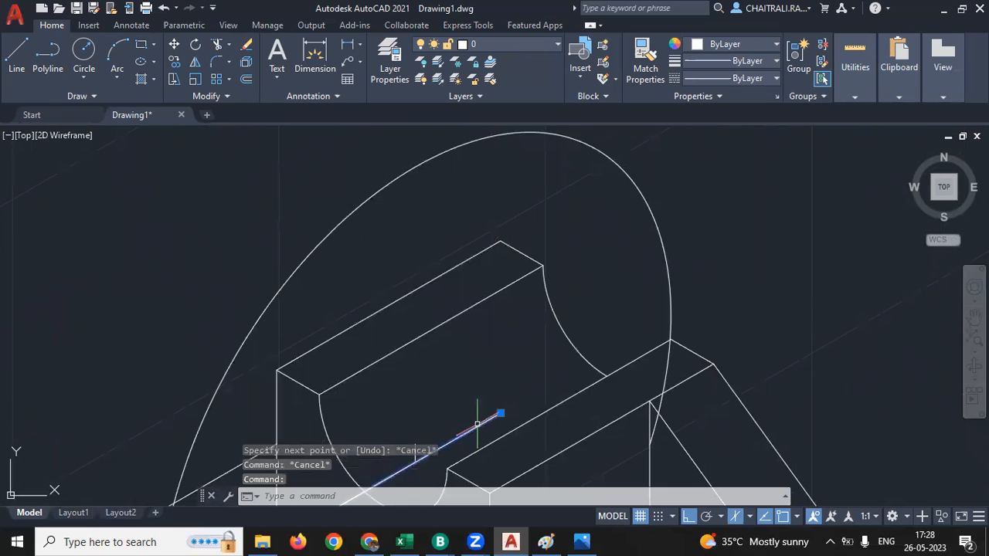
key("Delete")
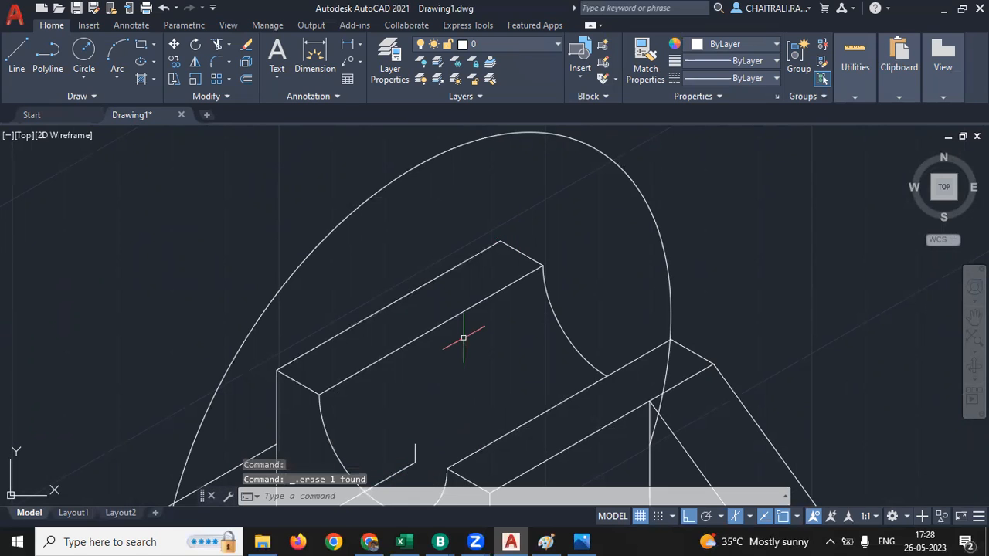
type("l")
key("Return")
left_click(499, 233)
middle_click_drag(494, 207, 494, 304)
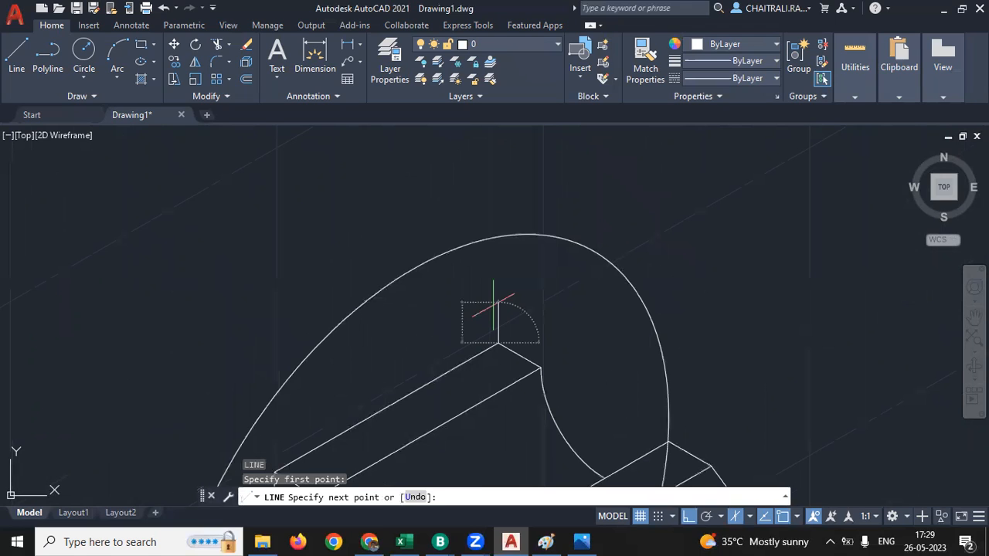
scroll(511, 165, "down", 2)
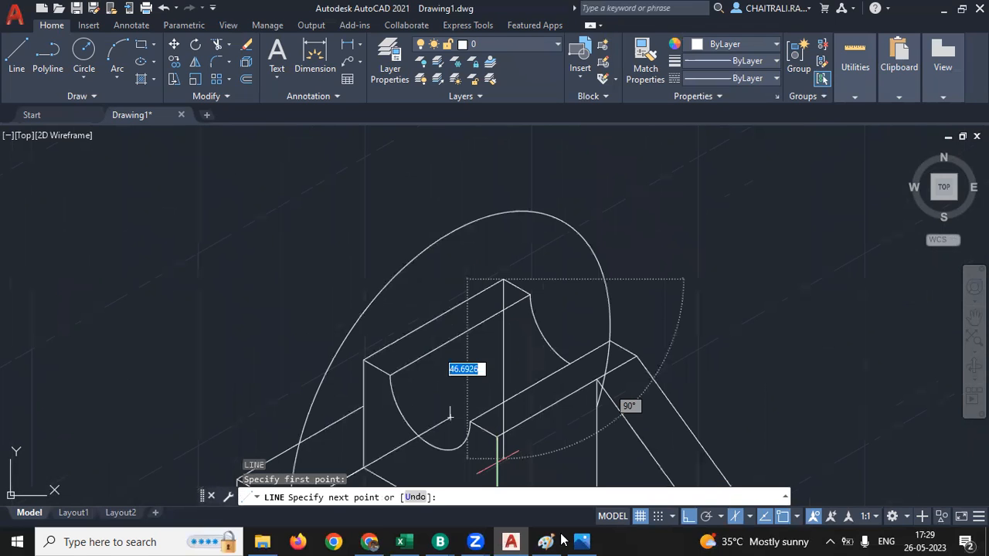
left_click(592, 541)
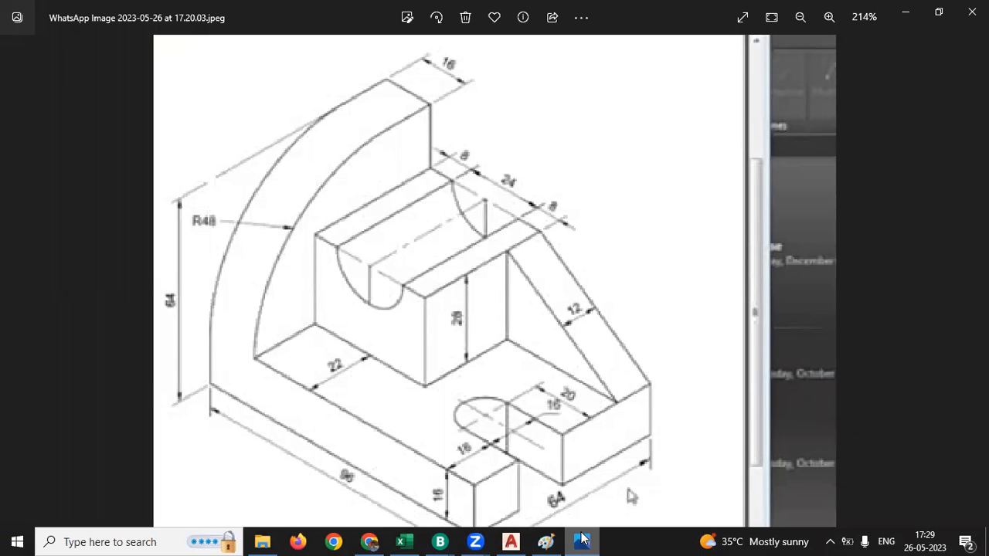
left_click(583, 539)
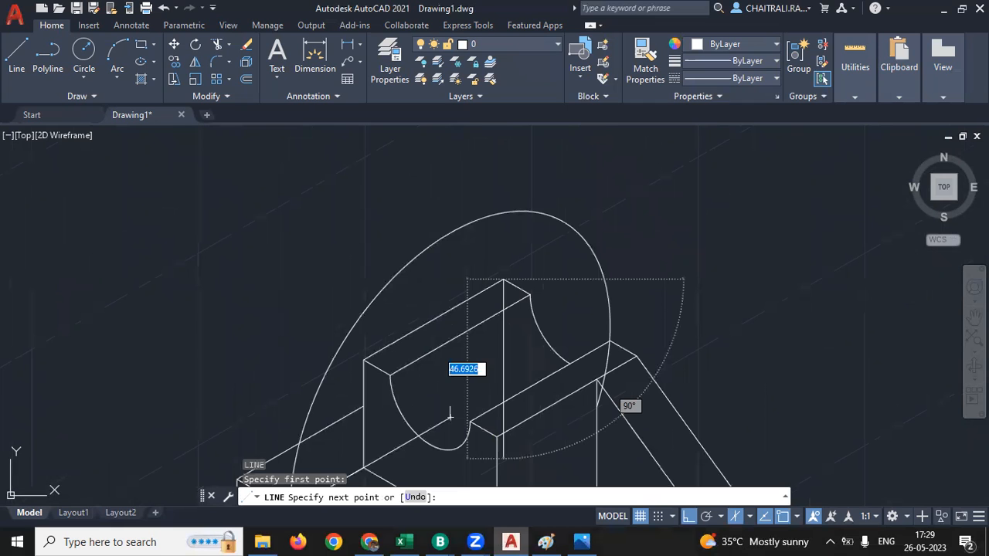
mouse_move(497, 380)
middle_mouse_down()
mouse_move(513, 270)
mouse_move(505, 315)
middle_mouse_up()
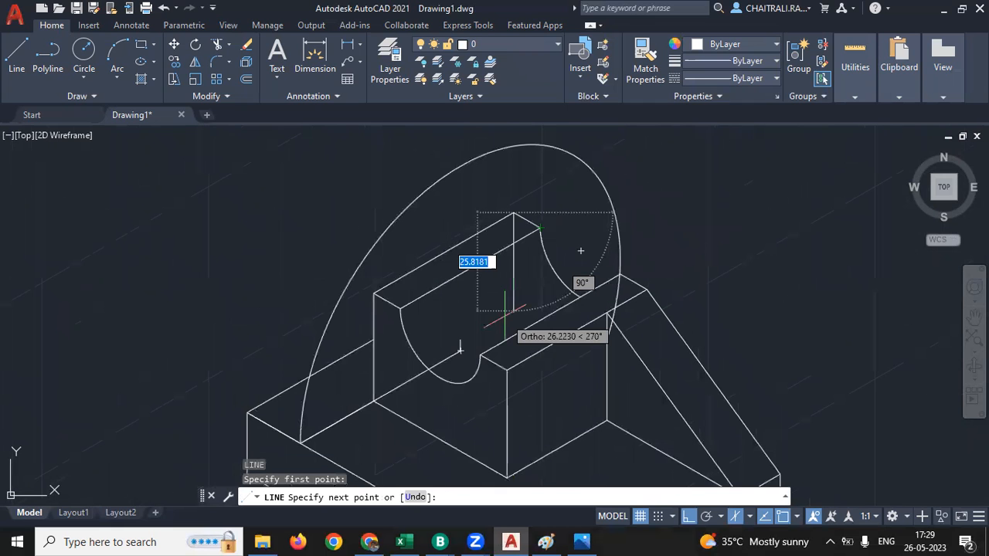
scroll(505, 313, "down", 2)
key("Escape")
middle_click_drag(527, 427, 543, 387)
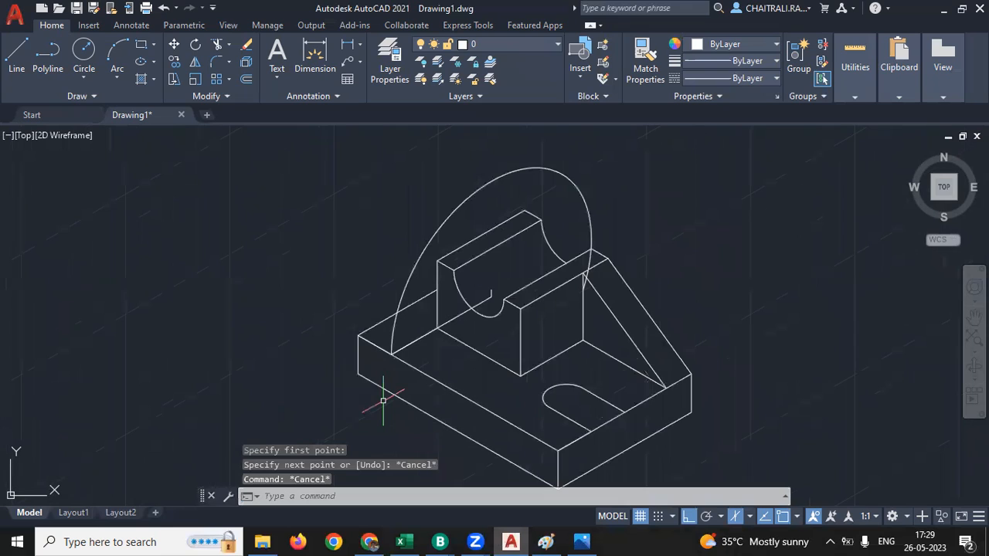
- Check the back wall in the reference image and draw a 20-unit vertical line up from the block's rear top corner
key("Return")
middle_click_drag(450, 391, 446, 360)
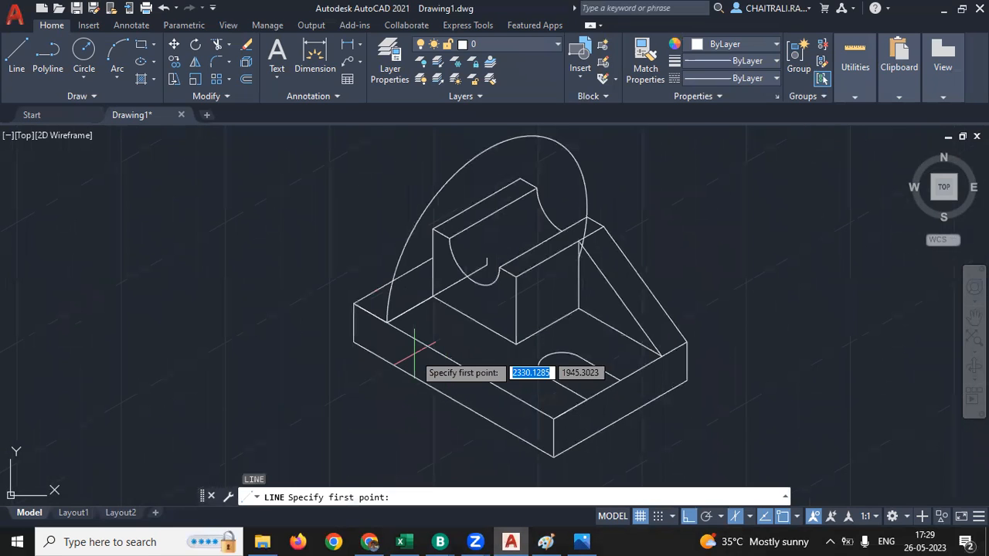
key("alt+Tab")
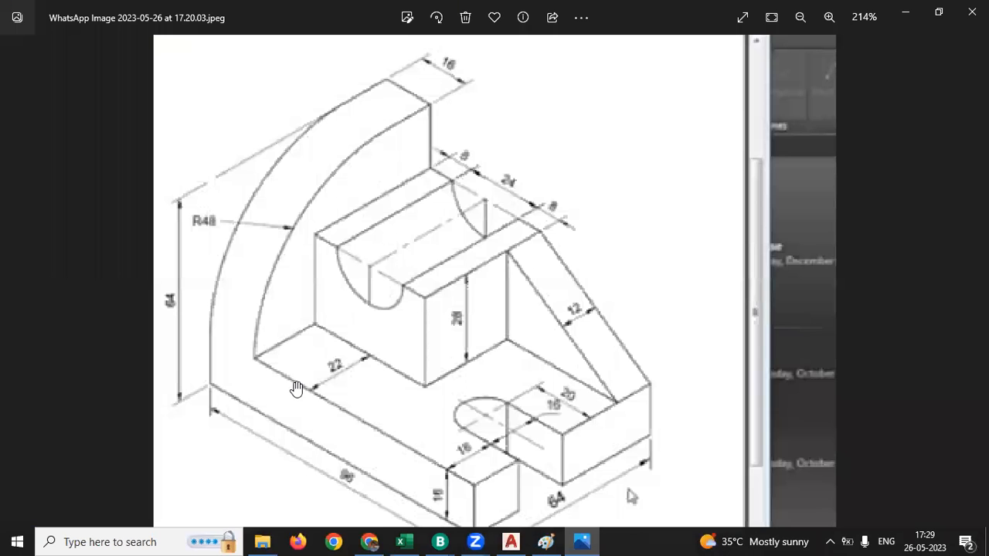
scroll(367, 387, "down", 1)
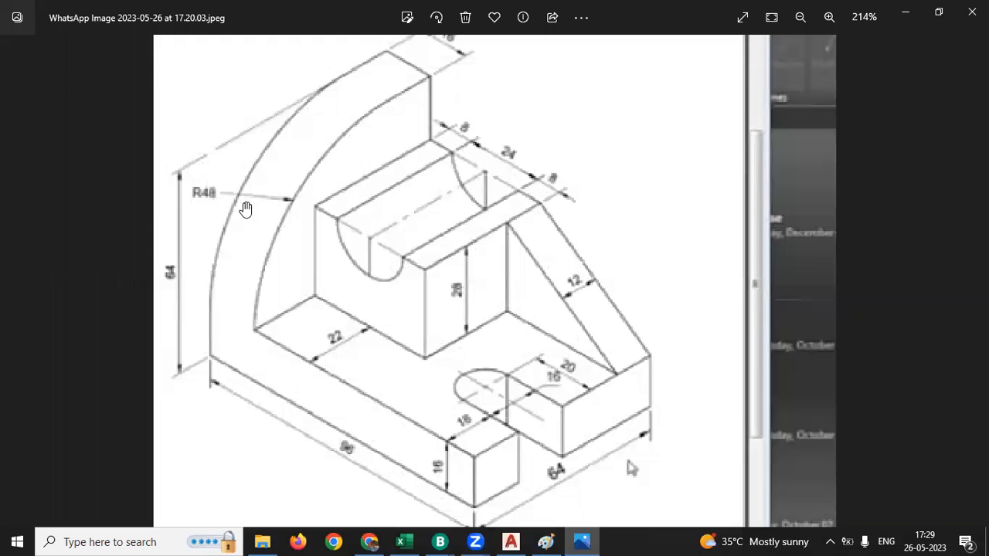
left_click(581, 542)
middle_click_drag(473, 263, 471, 300)
left_click(582, 541)
left_click(585, 537)
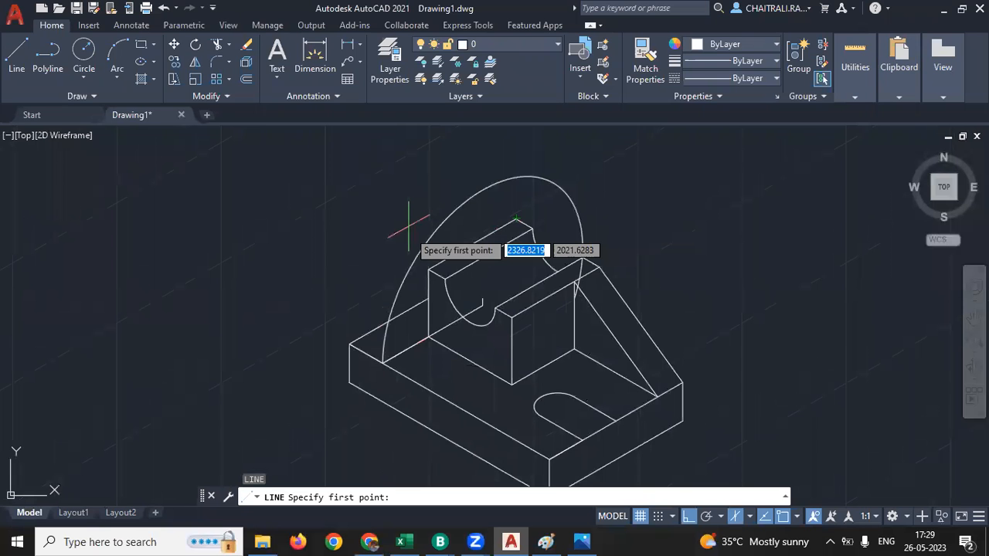
middle_click_drag(504, 211, 507, 245)
left_click(507, 247)
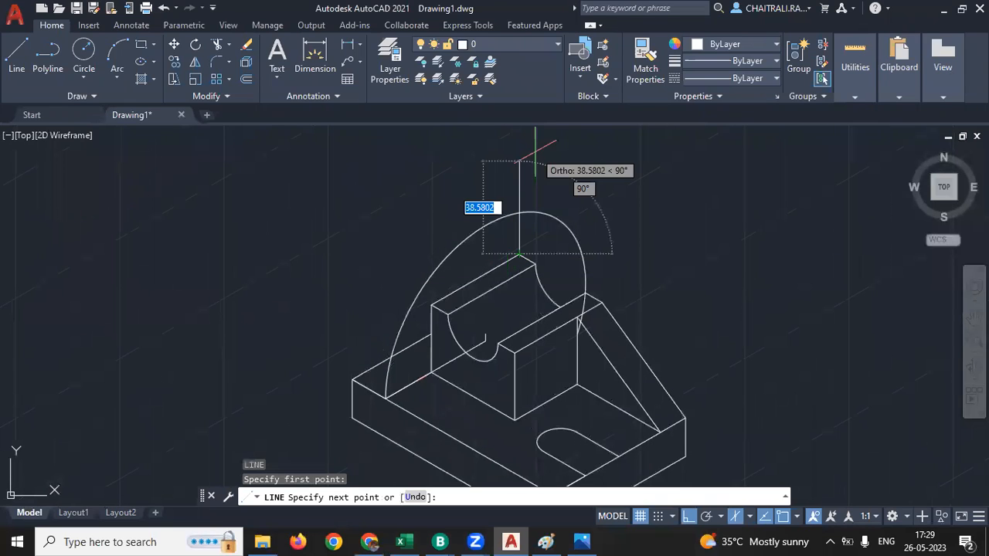
type("20")
key("Return")
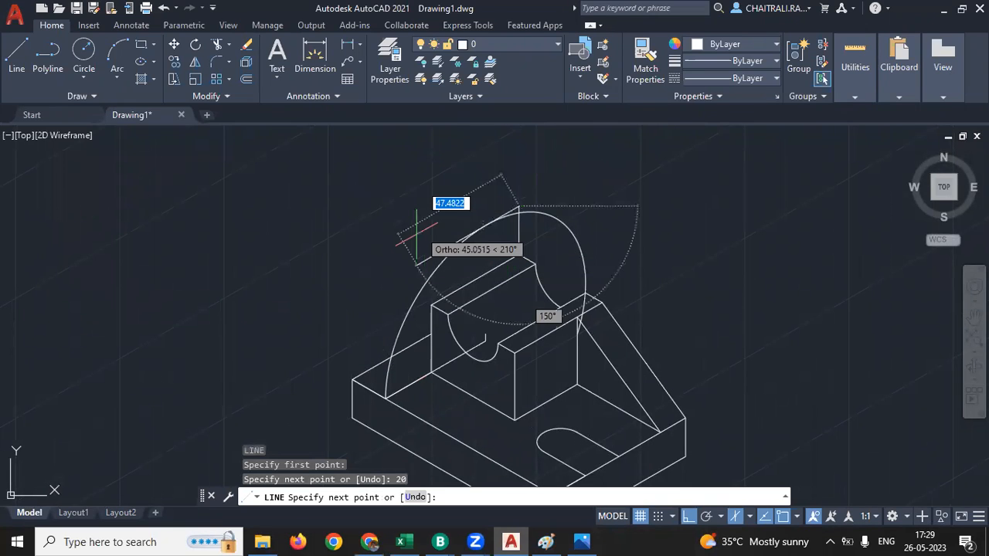
- Continue with a line about 51 units long at 210° that touches the R48 arc, and finish the command
scroll(417, 233, "up", 2)
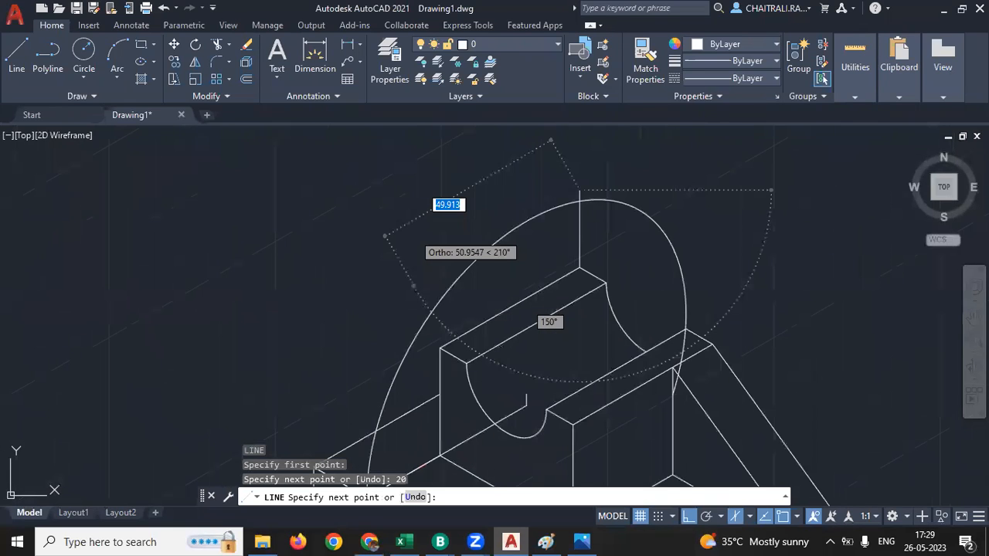
left_click(411, 232)
key("Return")
scroll(552, 186, "up", 4)
left_click(473, 228)
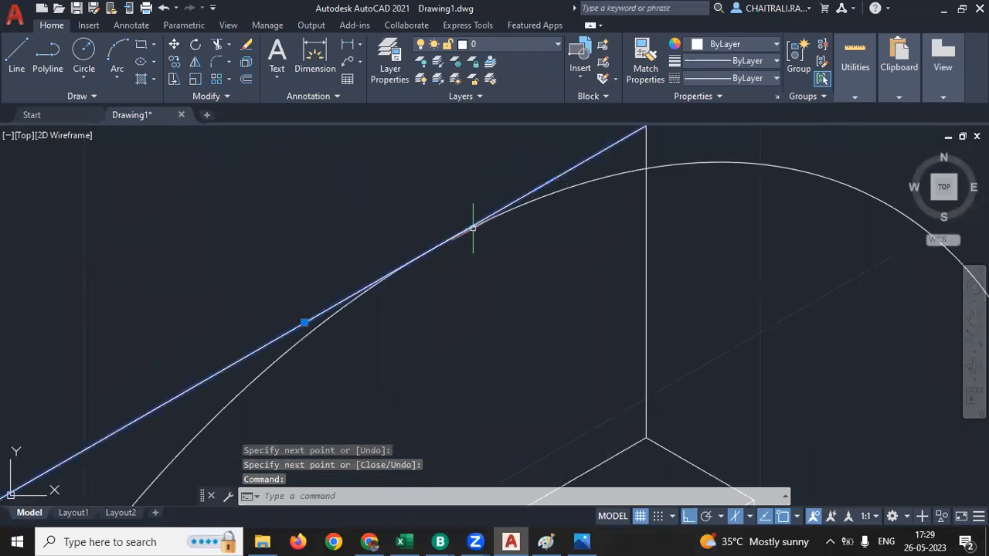
key("Escape")
key("Escape")
- Trim the excess tangent line and isocircle around the wall's top corner, and remove the arc-centre construction lines inside the block
type("tr")
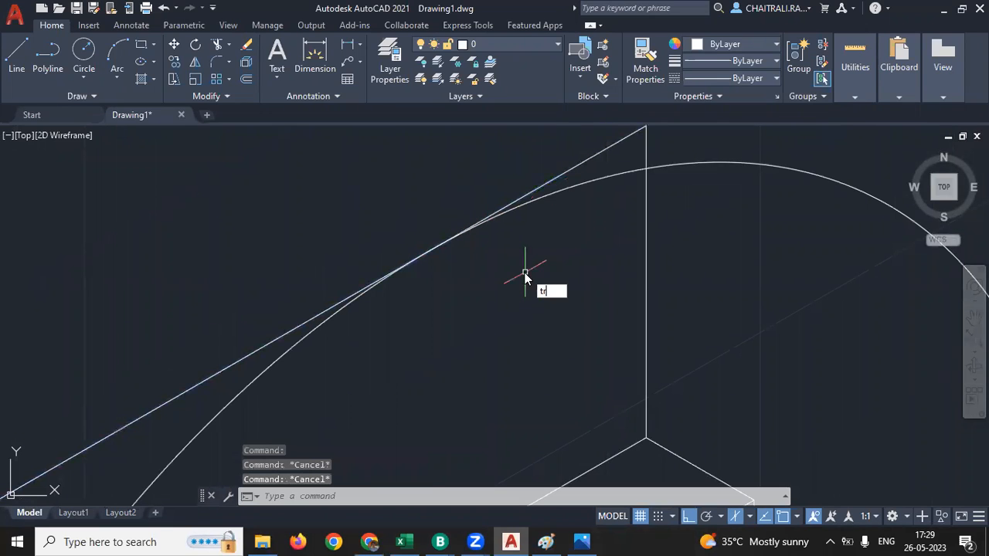
key("Return")
scroll(525, 272, "down", 4)
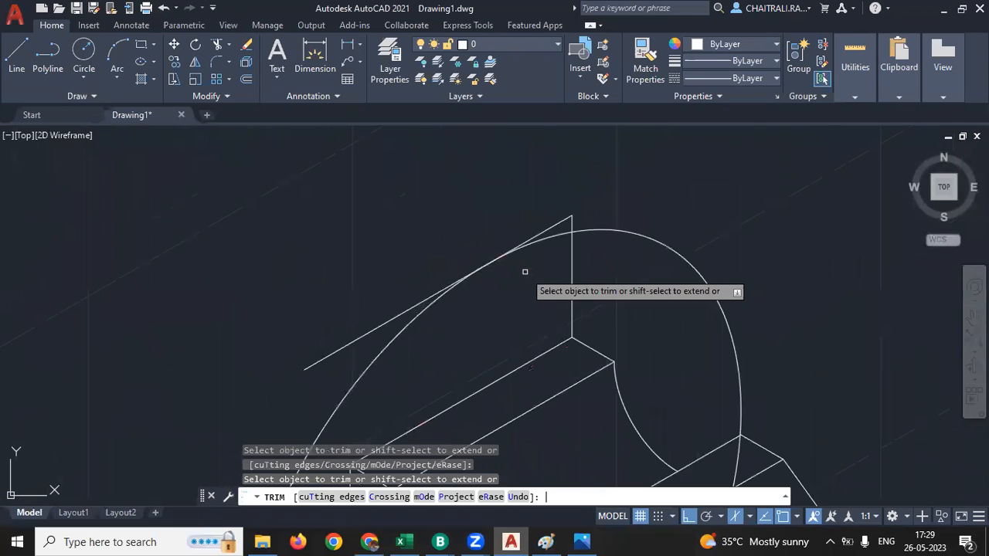
left_click(564, 236)
left_click(429, 300)
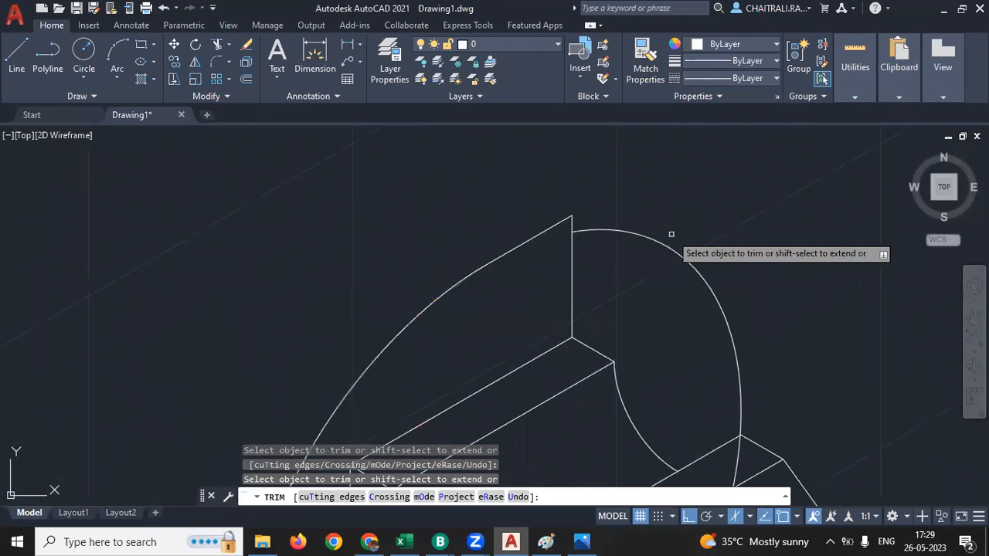
scroll(671, 234, "down", 3)
middle_click_drag(545, 359, 516, 357)
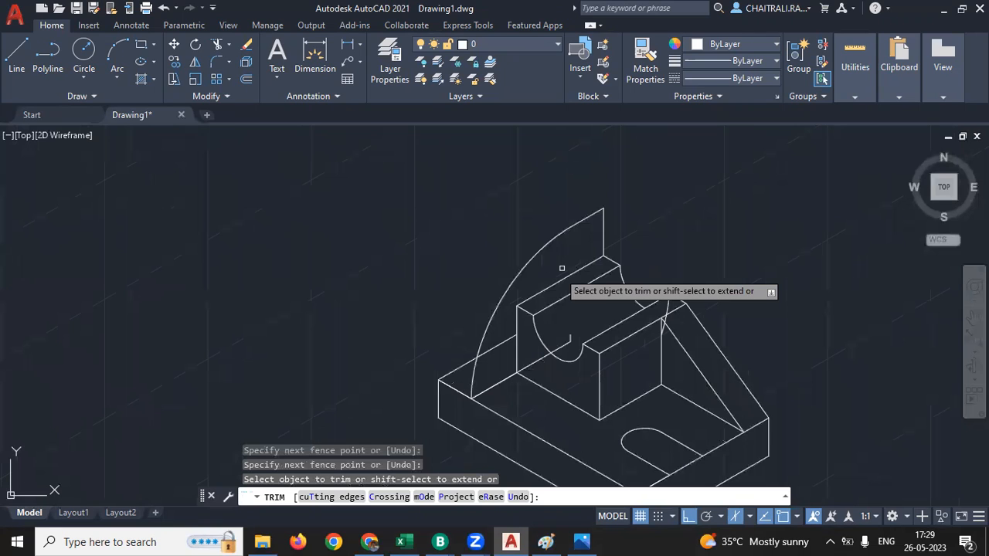
left_click(534, 361)
key("Escape")
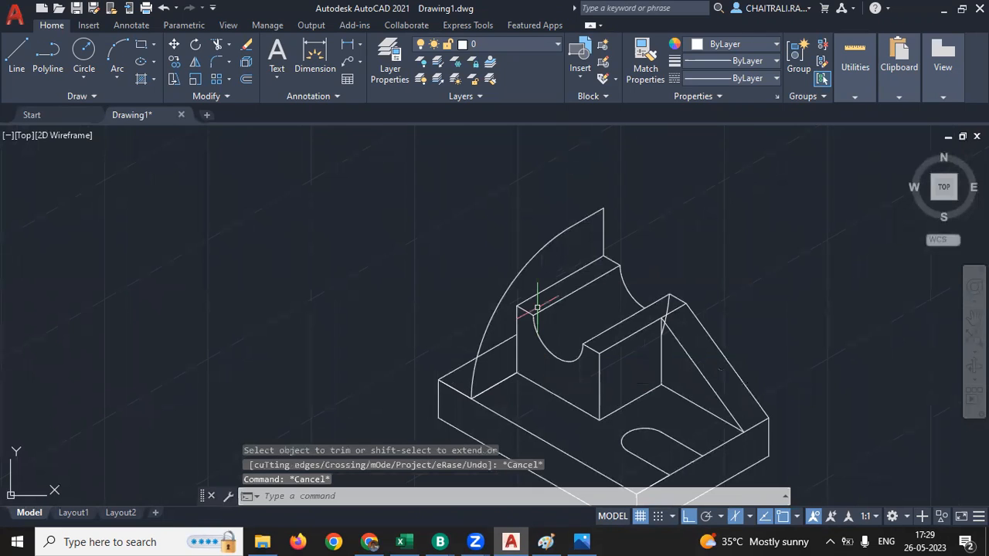
- Copy the wall's arc, top line, vertical edge and bottom line 16 units at 150° in the left isoplane
left_click(514, 264)
left_click(593, 218)
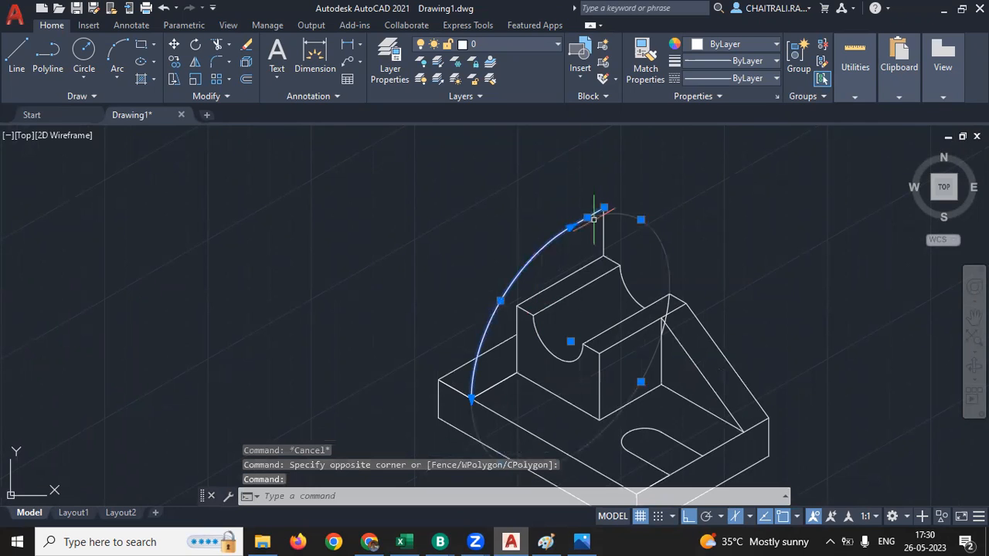
left_click(604, 231)
left_click(503, 377)
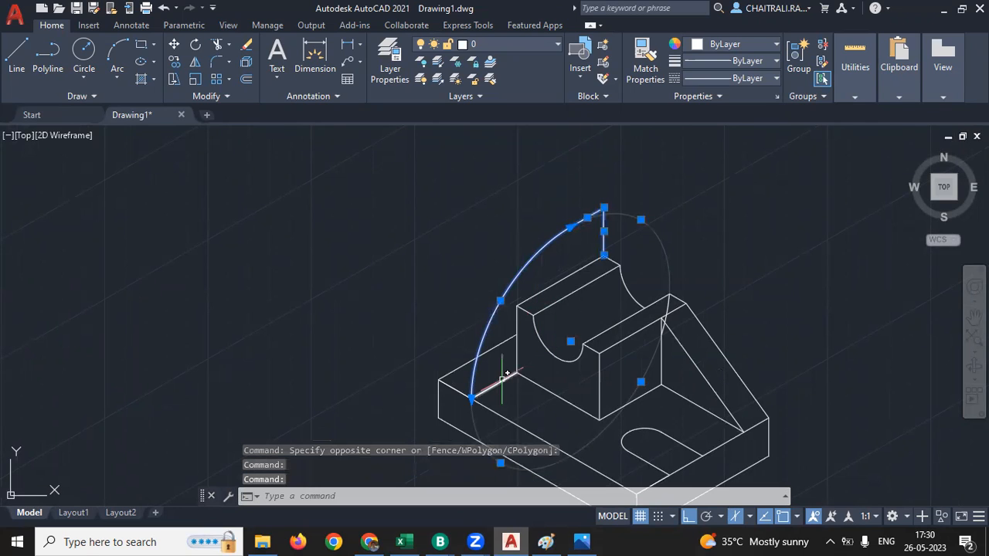
type("co")
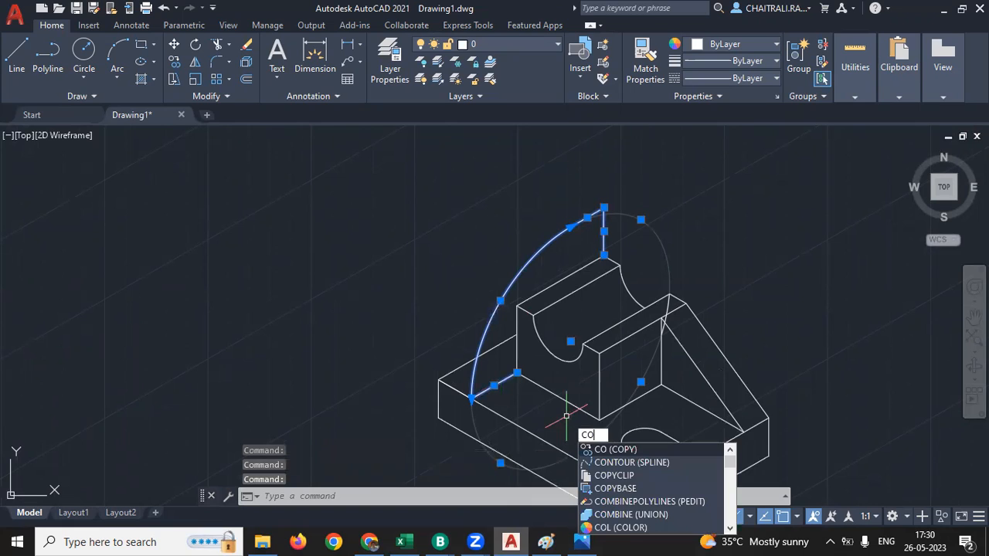
key("Return")
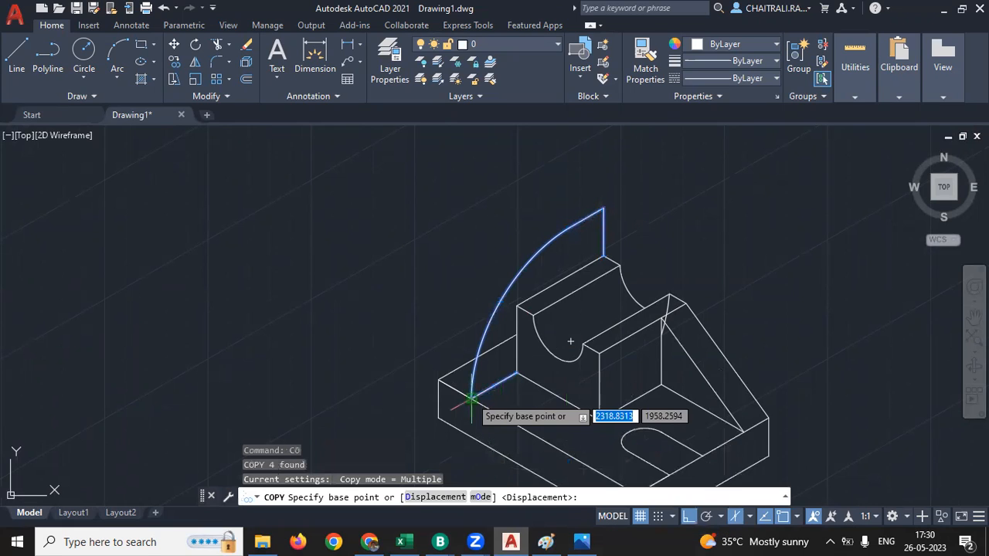
left_click(470, 398)
key("F5")
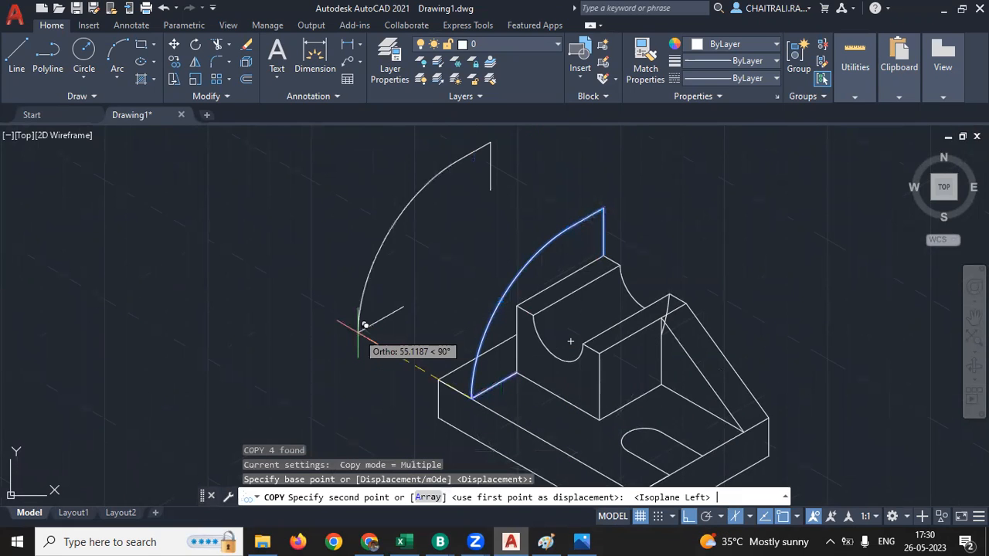
type("16")
key("Return")
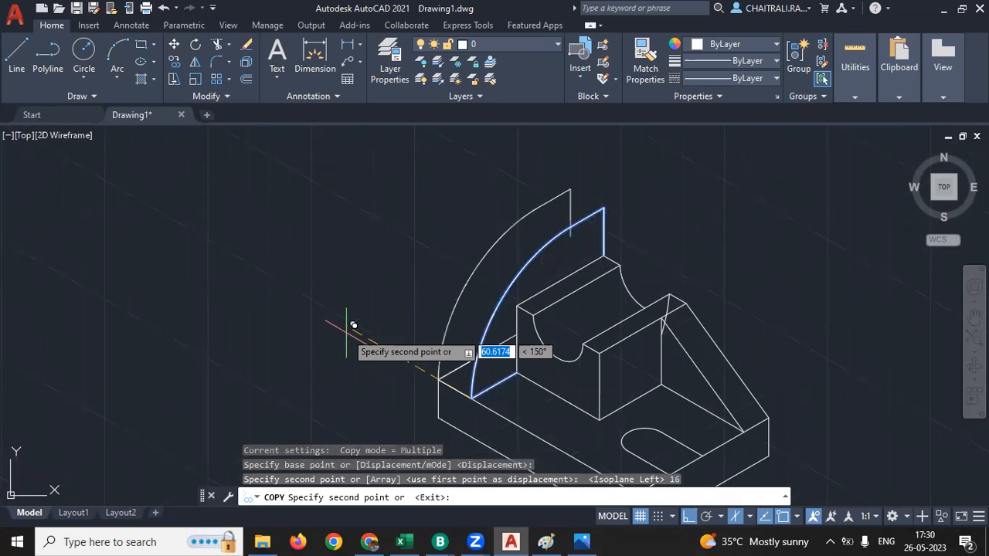
key("Escape")
- Draw a line joining the top corners of the wall's front and rear profiles
type("l")
key("Return")
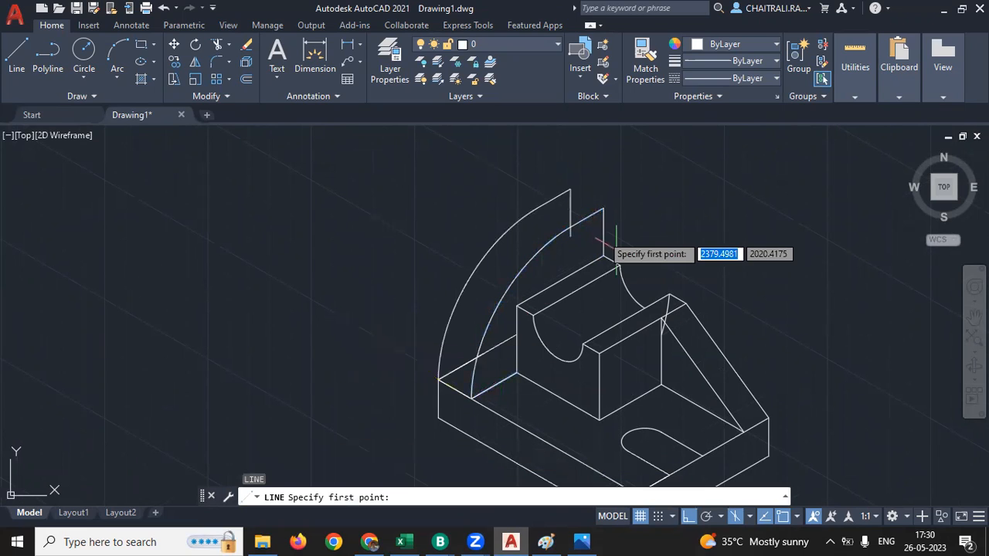
left_click(568, 194)
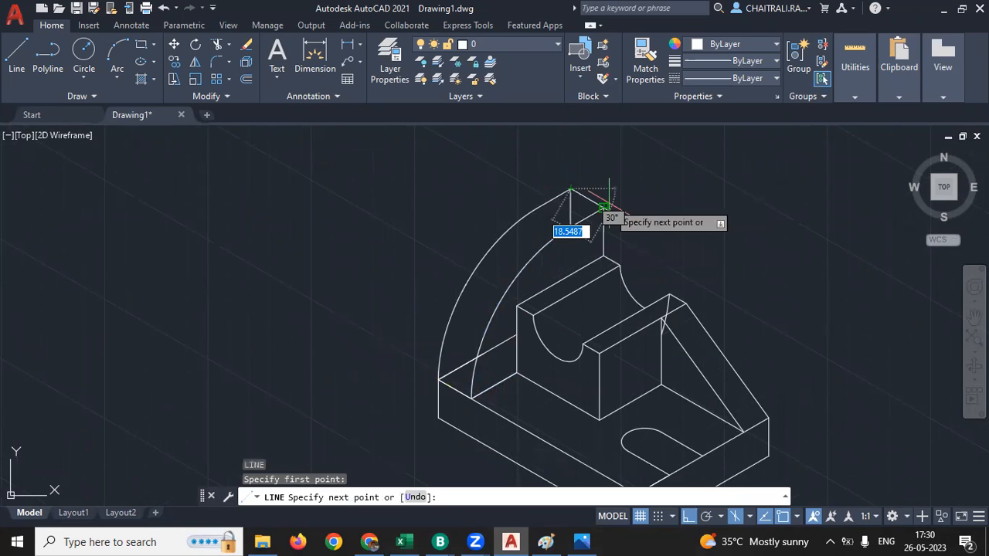
left_click(605, 207)
key("Return")
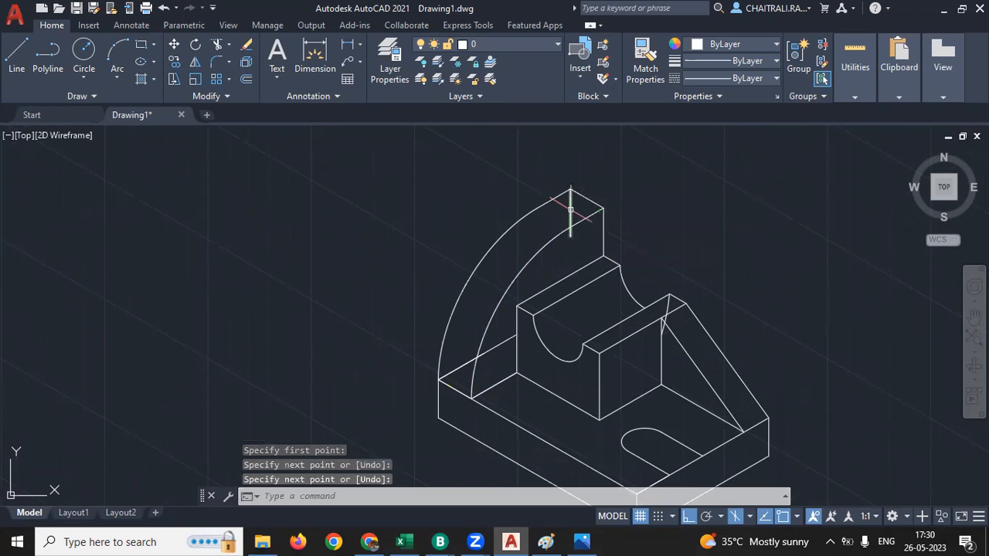
- Erase the hidden vertical edge and the hidden base line segments behind the curved back wall
left_click(571, 209)
key("Delete")
left_click(464, 363)
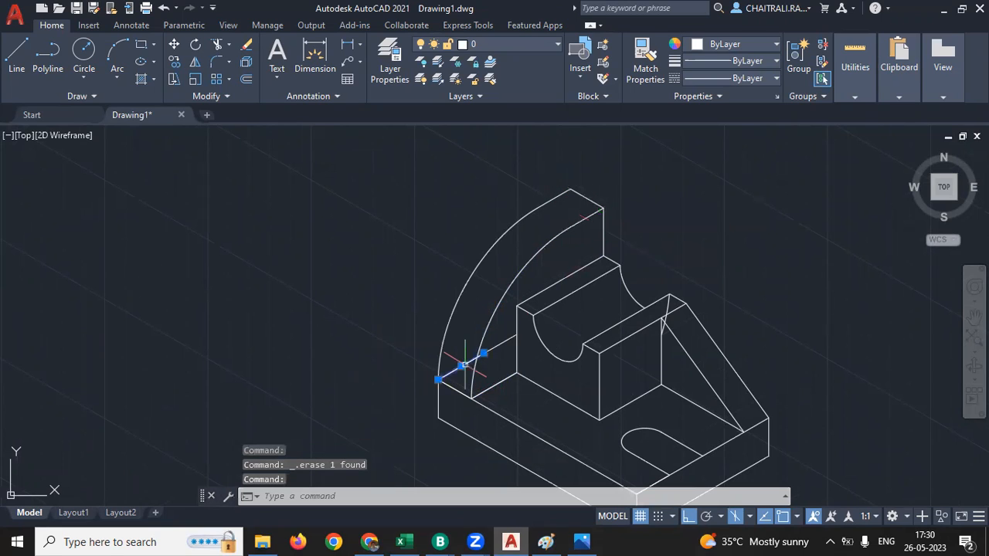
key("Delete")
left_click(499, 348)
key("Delete")
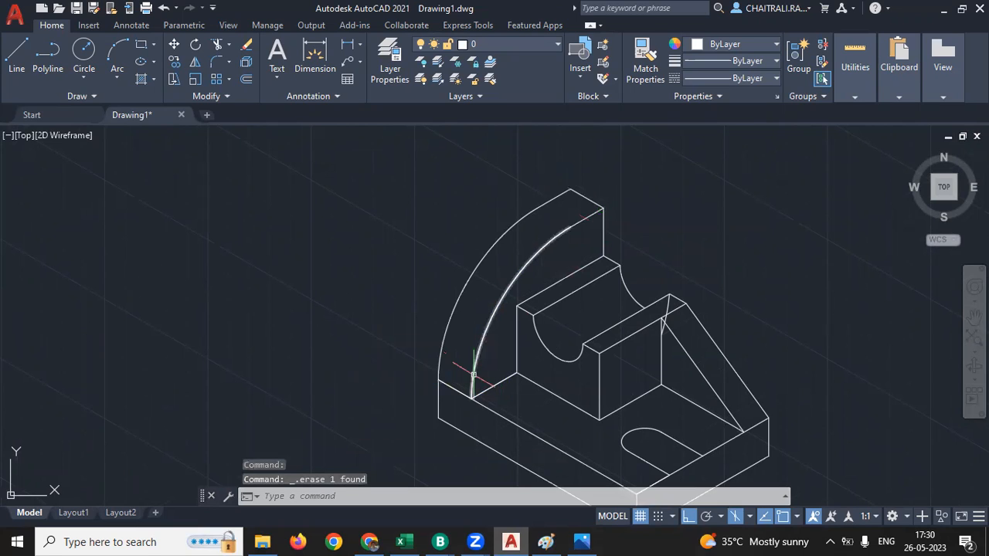
middle_click_drag(512, 356, 485, 362)
key("Escape")
key("Escape")
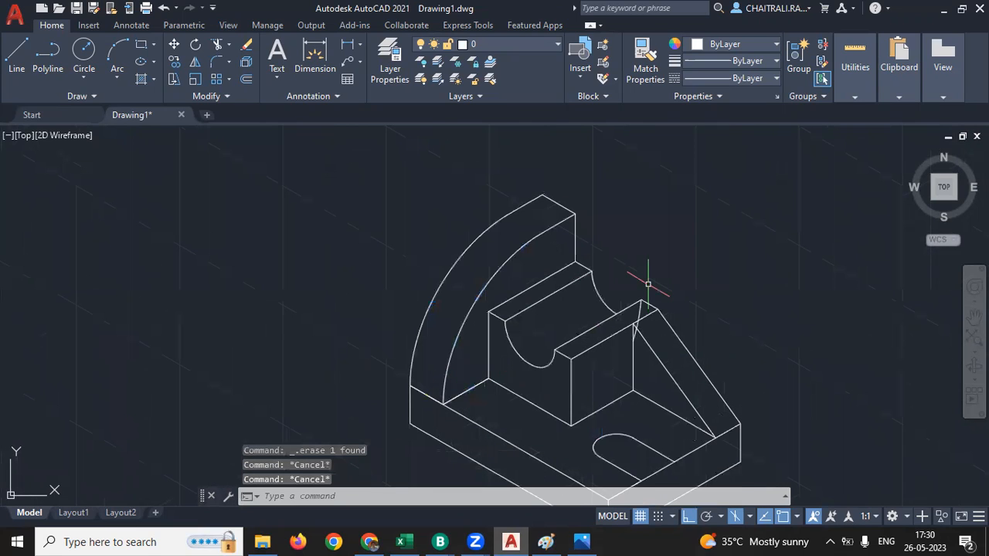
- Erase the leftover arc piece crossing the upper corner of the block beside the sloping rib
middle_click_drag(638, 337, 622, 306)
scroll(623, 306, "up", 2)
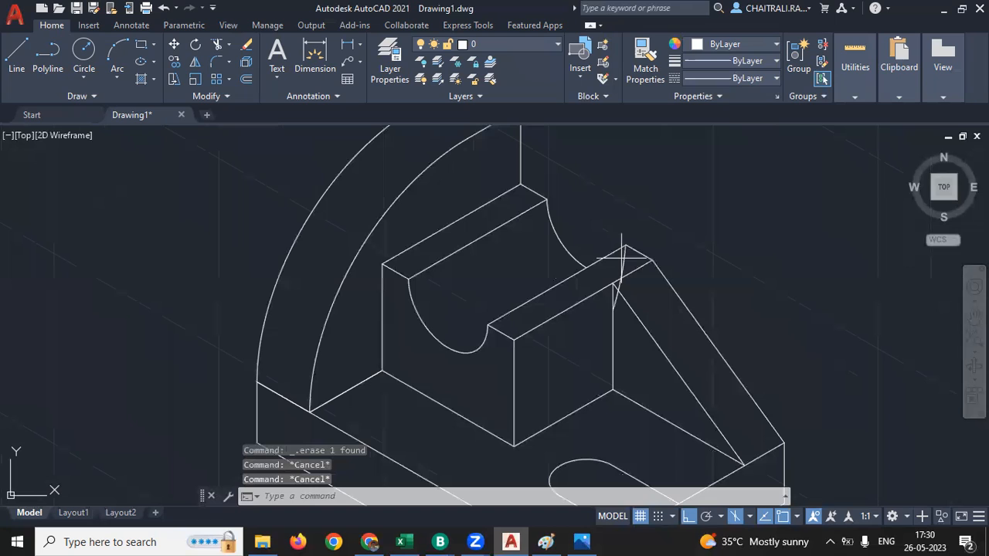
left_click_drag(624, 261, 630, 268)
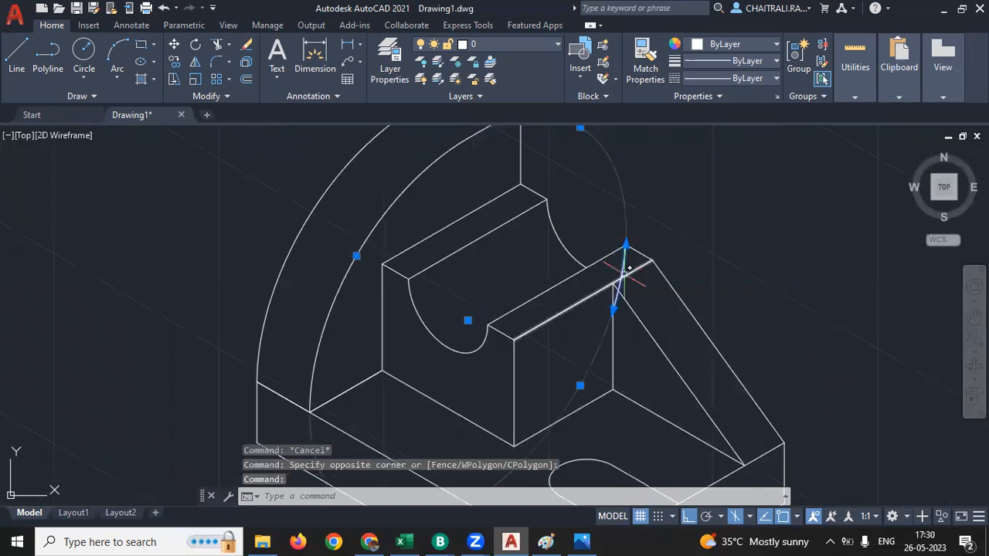
key("Delete")
middle_click_drag(394, 306, 418, 323)
scroll(417, 323, "down", 2)
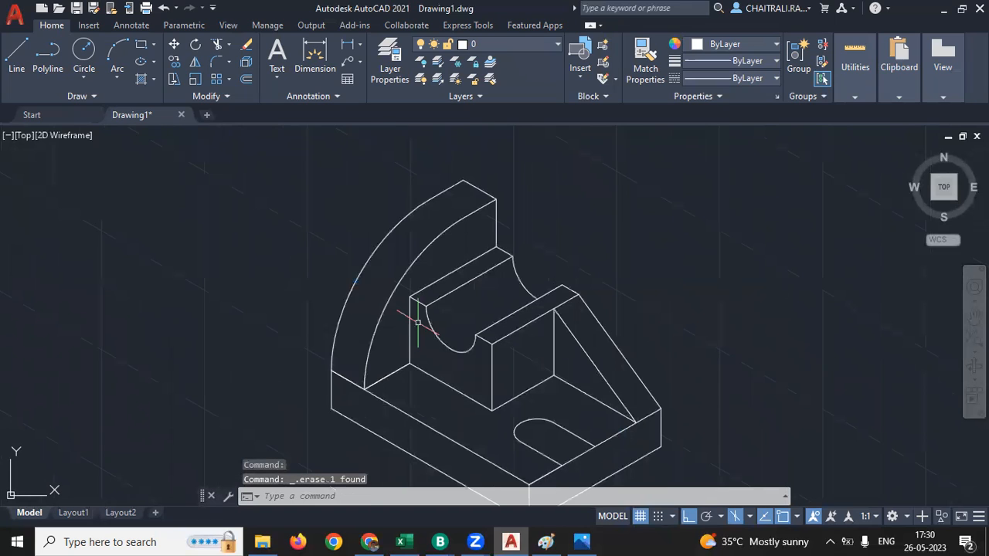
- Inspect the curved wall's front arc, its centre and ends, and the straight top line that meets it
scroll(418, 323, "up", 2)
middle_click_drag(411, 392, 401, 401)
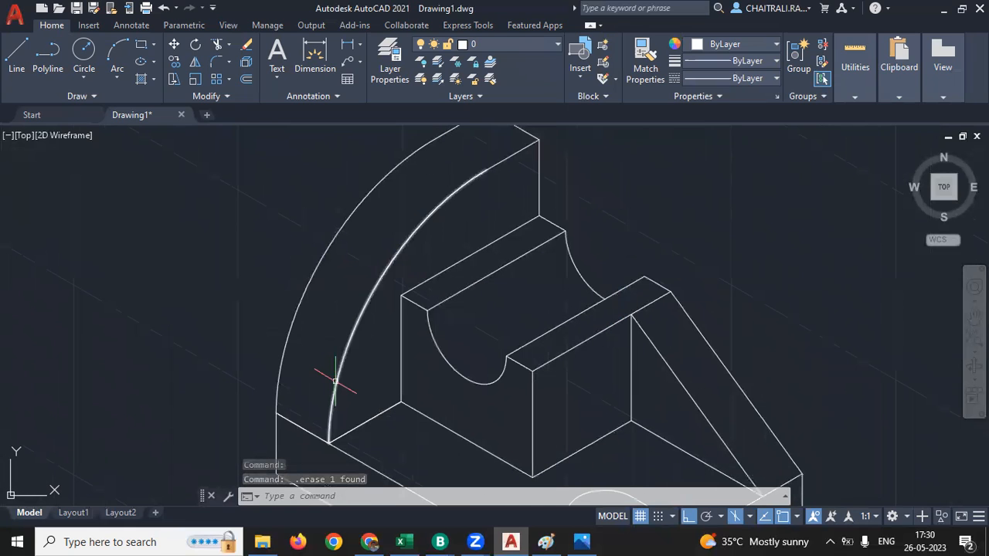
left_click(334, 380)
scroll(361, 370, "down", 2)
scroll(362, 370, "up", 2)
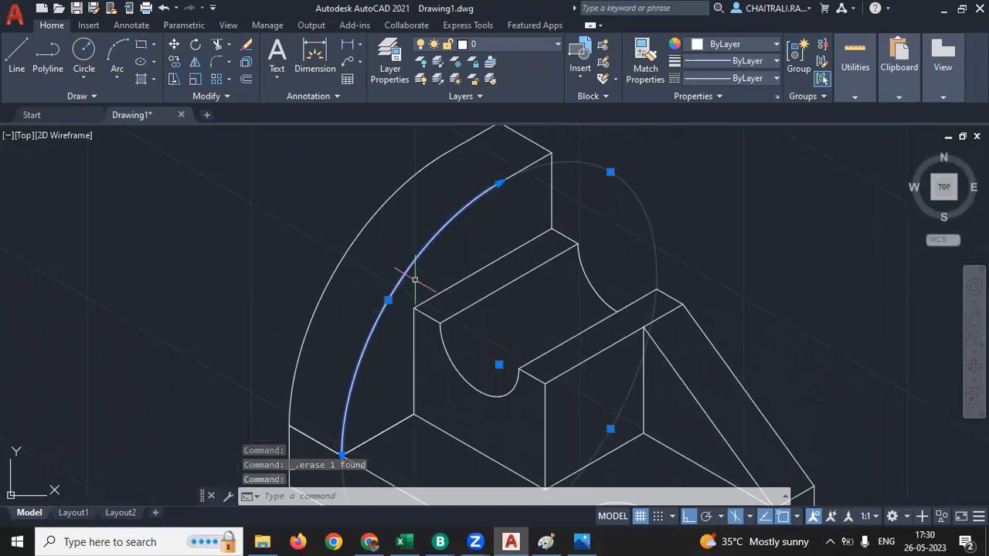
mouse_move(440, 297)
middle_mouse_down()
mouse_move(453, 261)
mouse_move(449, 287)
middle_mouse_up()
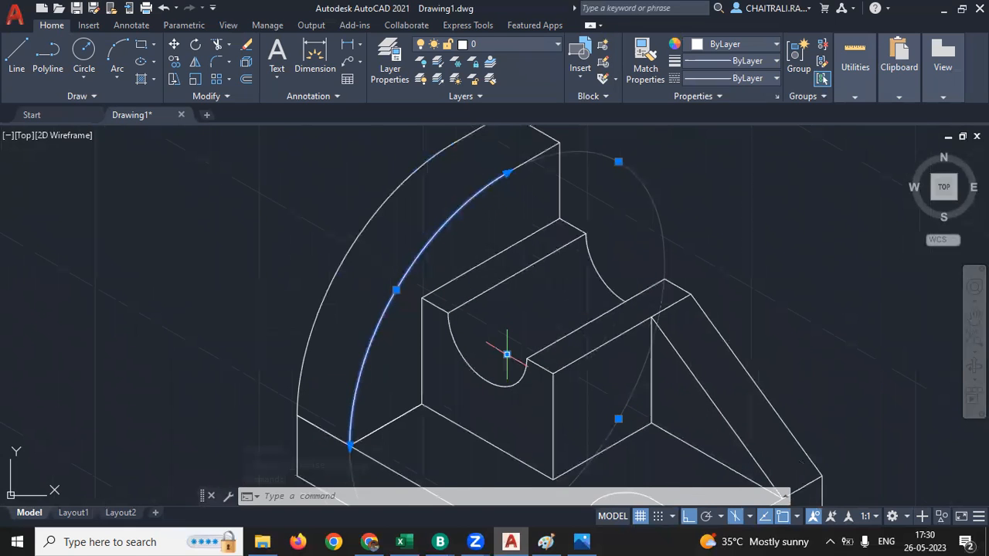
middle_click_drag(314, 427, 361, 383)
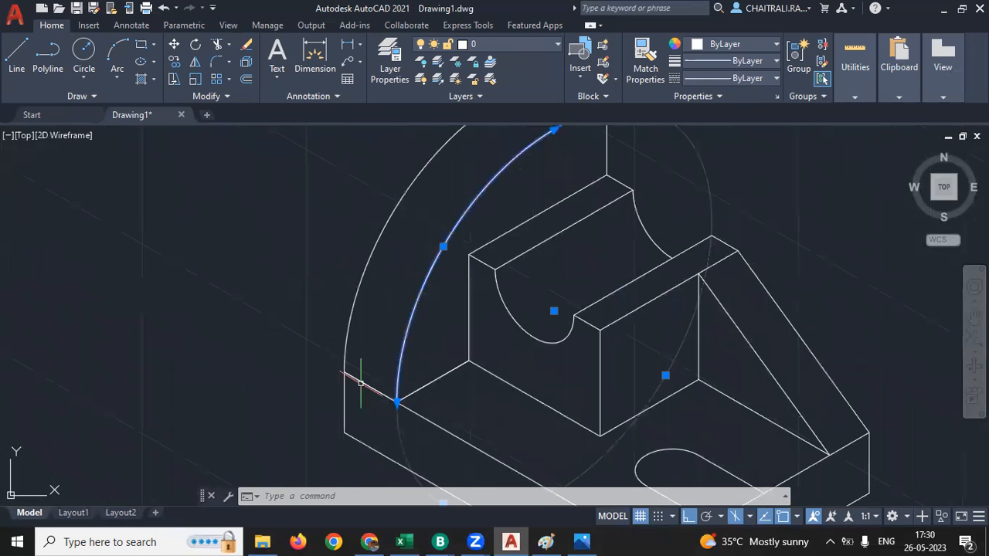
scroll(361, 383, "up", 2)
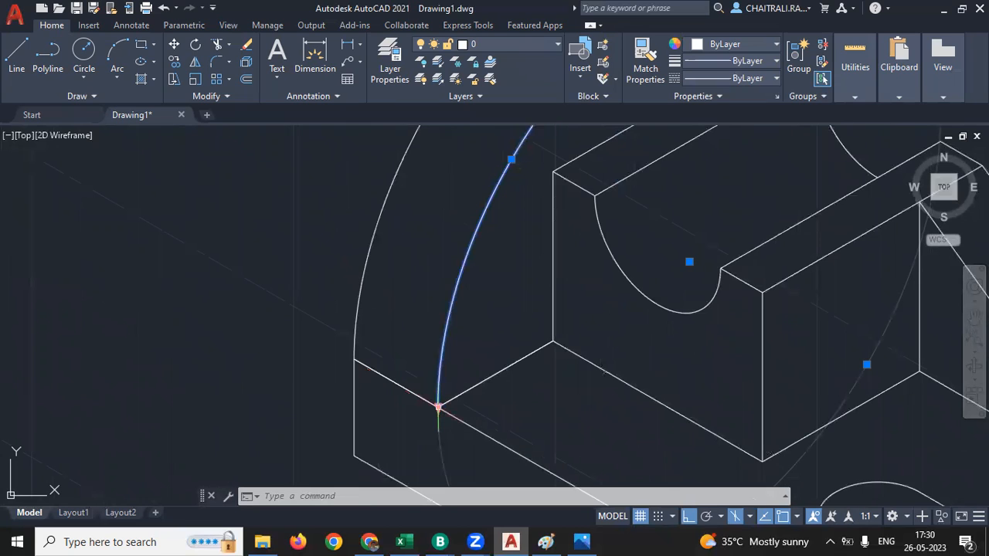
mouse_move(438, 407)
middle_mouse_down()
mouse_move(367, 422)
mouse_move(326, 454)
middle_mouse_up()
scroll(555, 310, "down", 2)
middle_click_drag(555, 311, 527, 359)
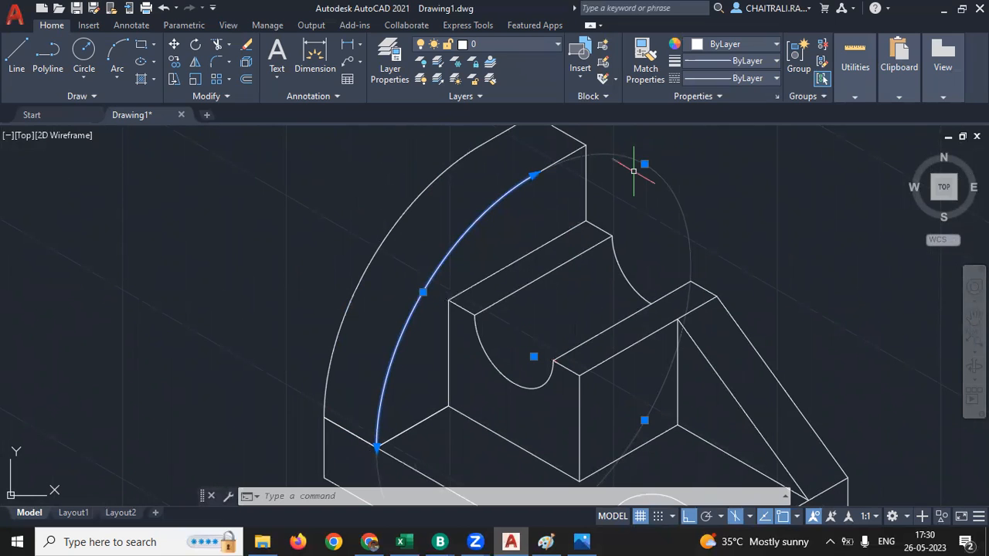
middle_click_drag(557, 253, 574, 237)
middle_click_drag(595, 129, 587, 152)
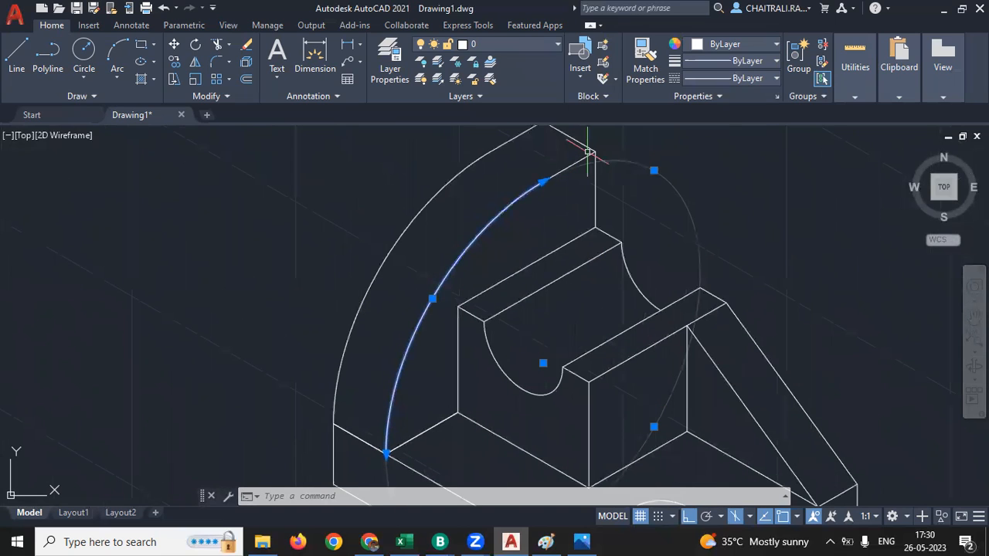
left_click(588, 157)
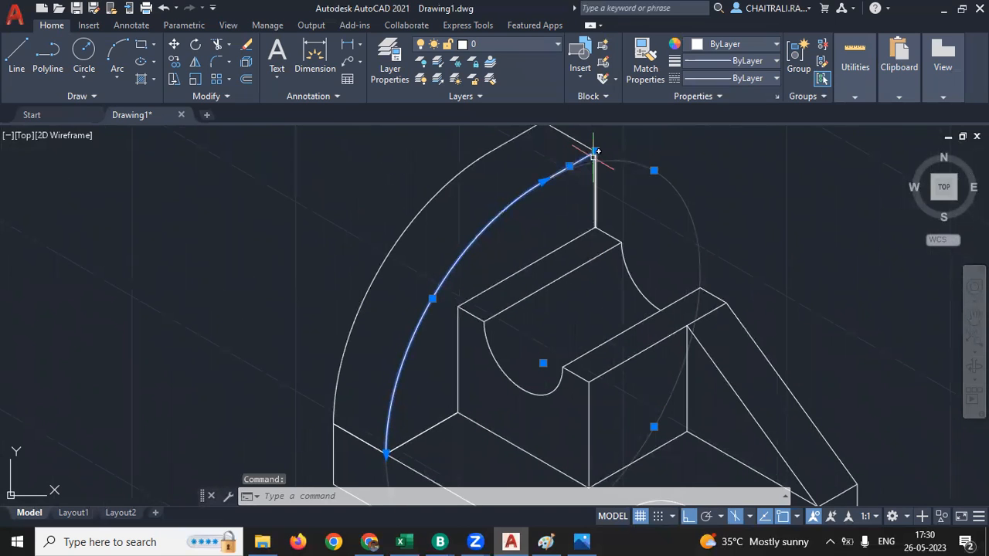
key("Escape")
key("Escape")
key("Escape")
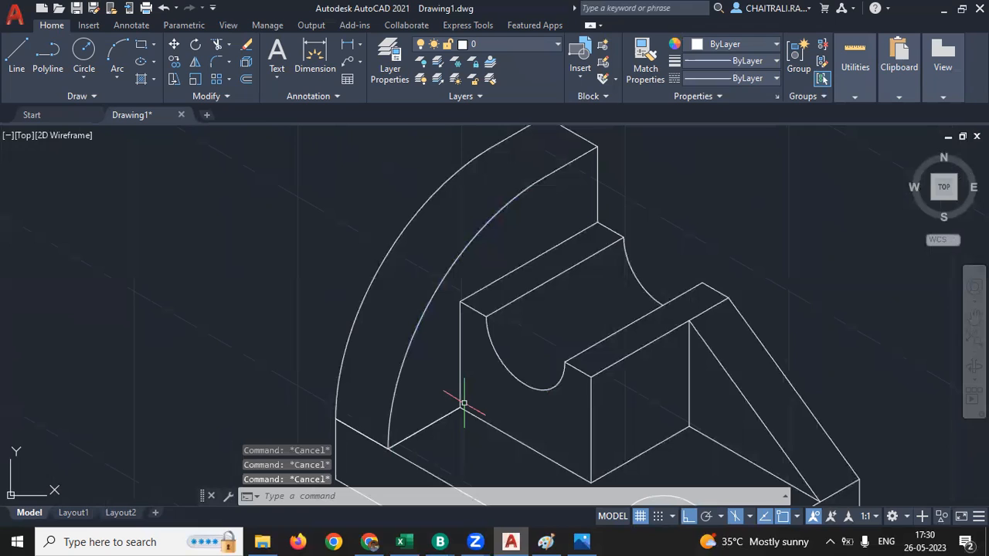
- Switch to the reference image to compare the wall and open slot with the drawing, and return to the drawing at the slot
middle_click_drag(464, 403, 459, 351)
scroll(393, 385, "down", 3)
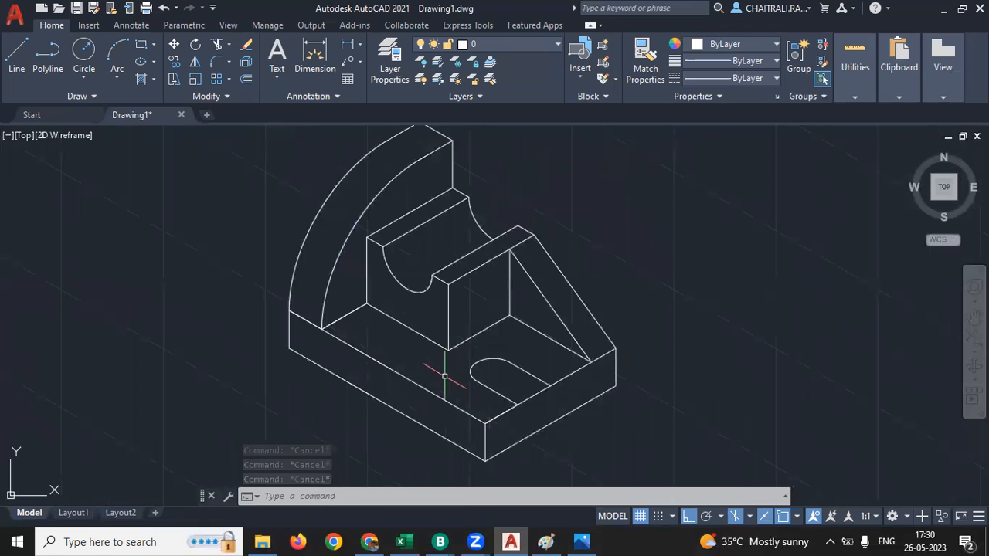
middle_click_drag(448, 301, 451, 336)
scroll(382, 305, "up", 2)
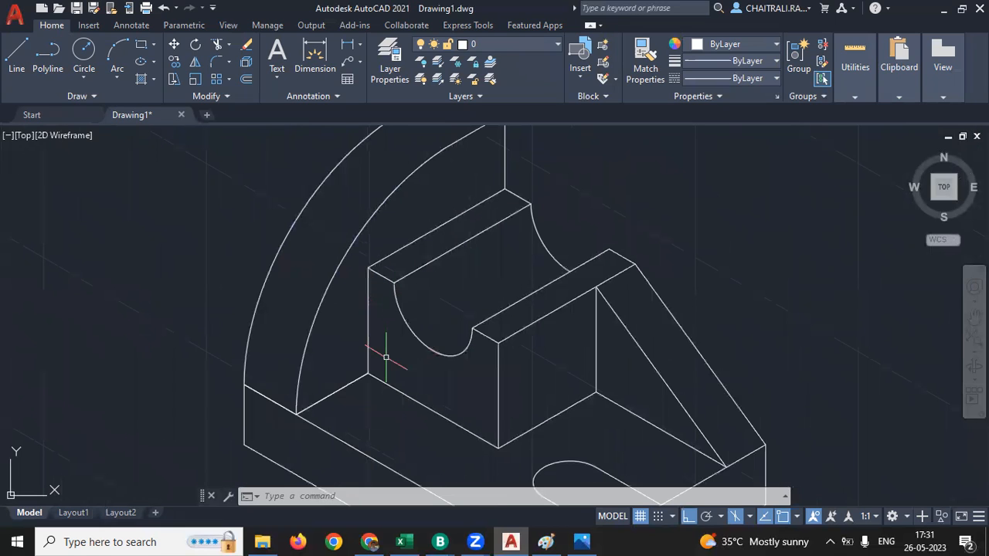
scroll(378, 307, "down", 2)
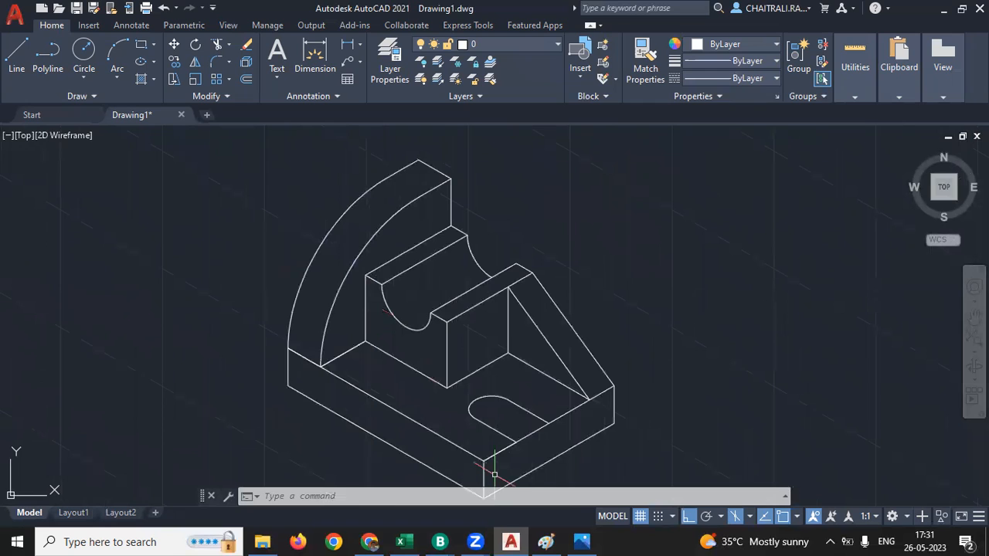
middle_click_drag(495, 474, 488, 454)
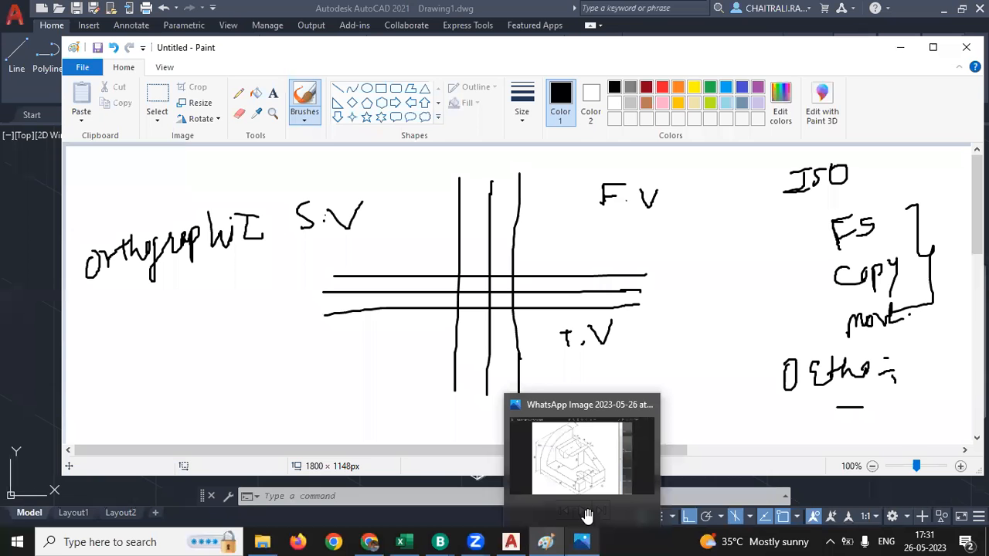
left_click(571, 456)
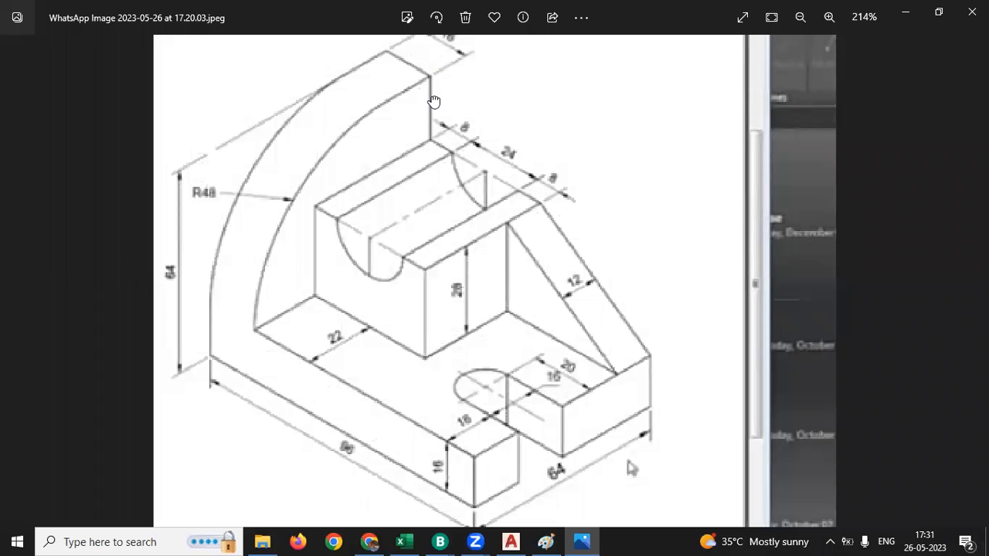
scroll(437, 109, "up", 1)
scroll(445, 149, "up", 1)
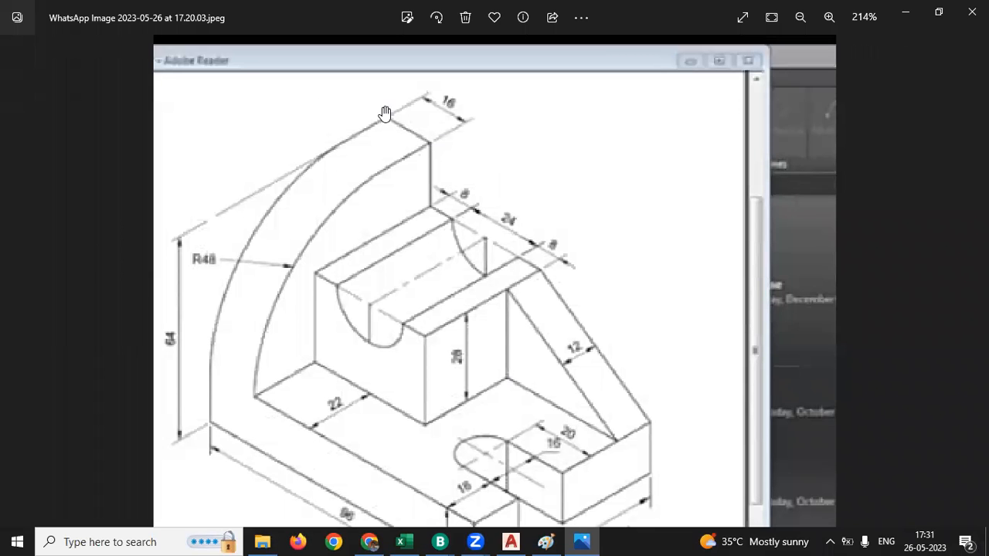
left_click(511, 542)
scroll(486, 402, "up", 2)
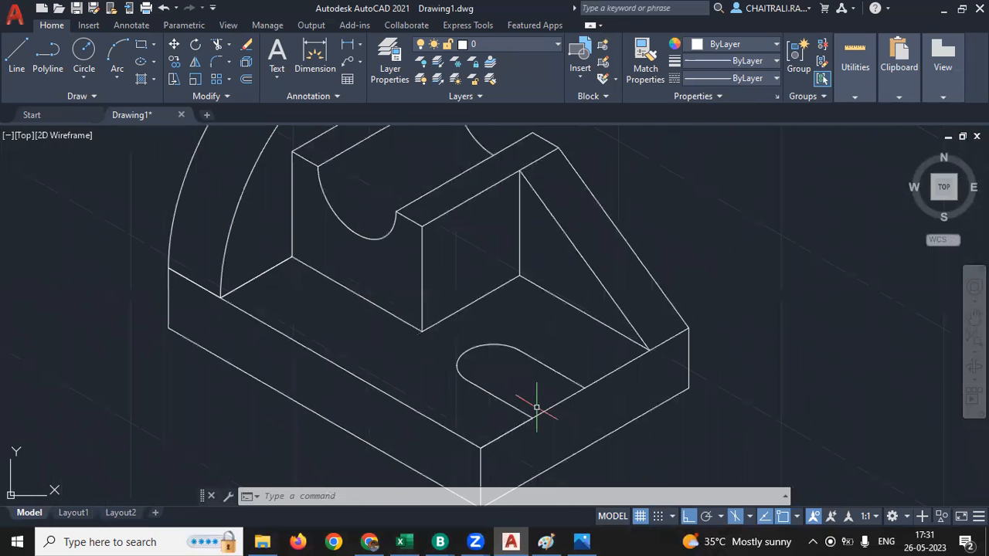
scroll(536, 407, "up", 2)
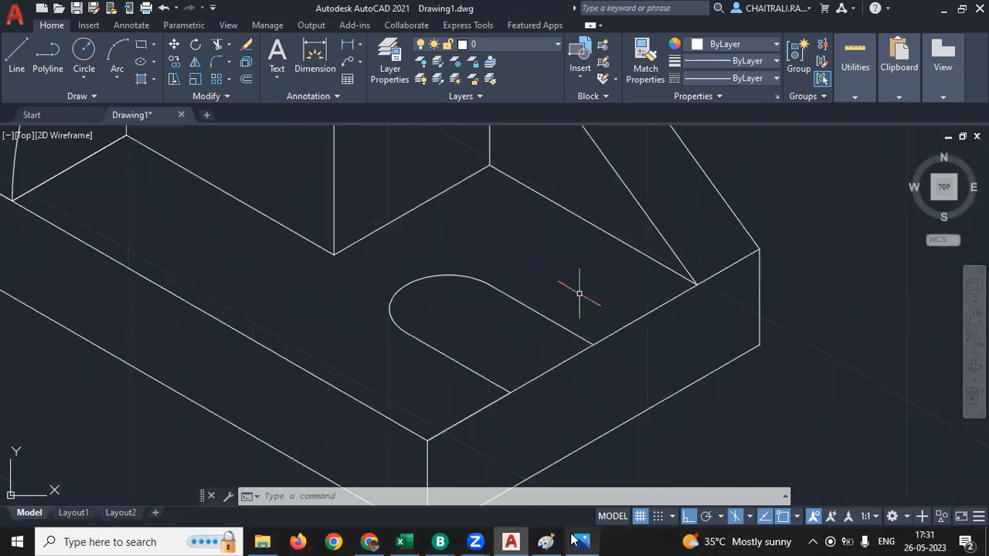
type("l")
key("Return")
key("Escape")
key("Escape")
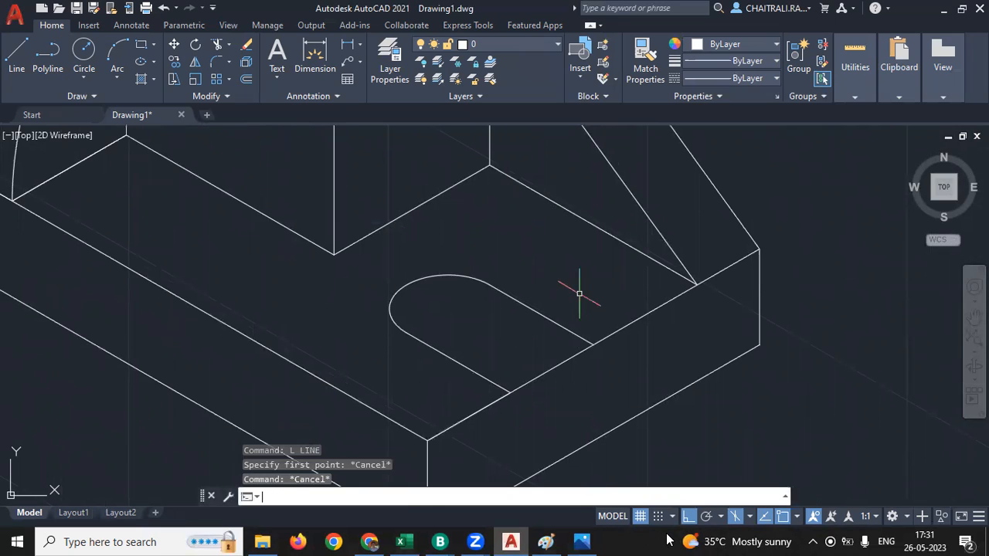
- Draw a 16-unit vertical line down from the outer end of the slot edge nearer the rib
type("1")
key("Return")
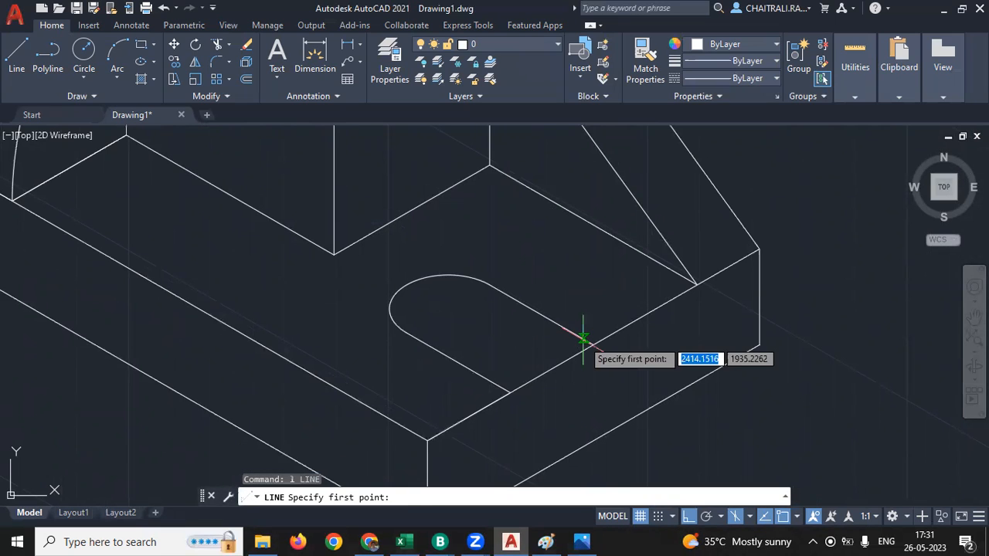
left_click(592, 343)
middle_click_drag(618, 456, 624, 415)
type("1")
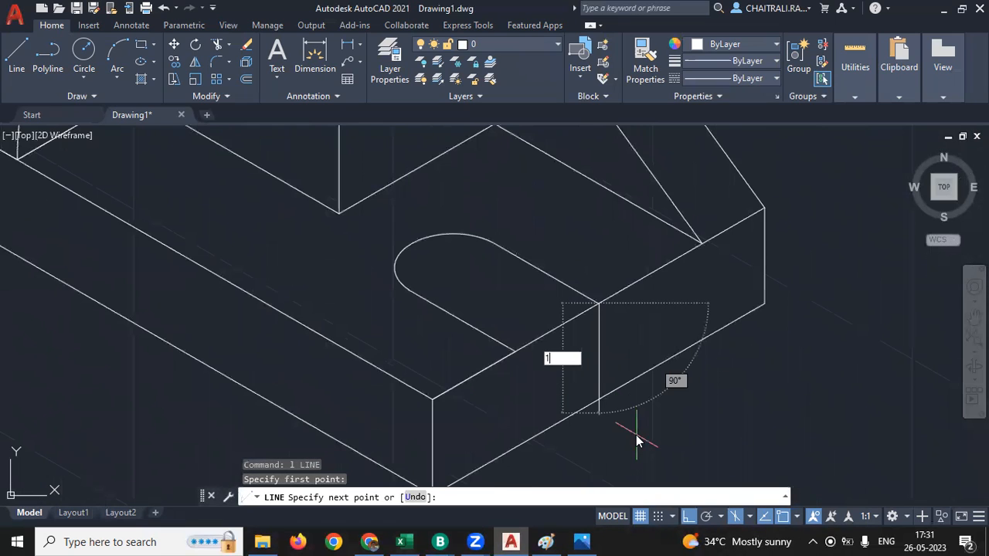
type("6")
key("Return")
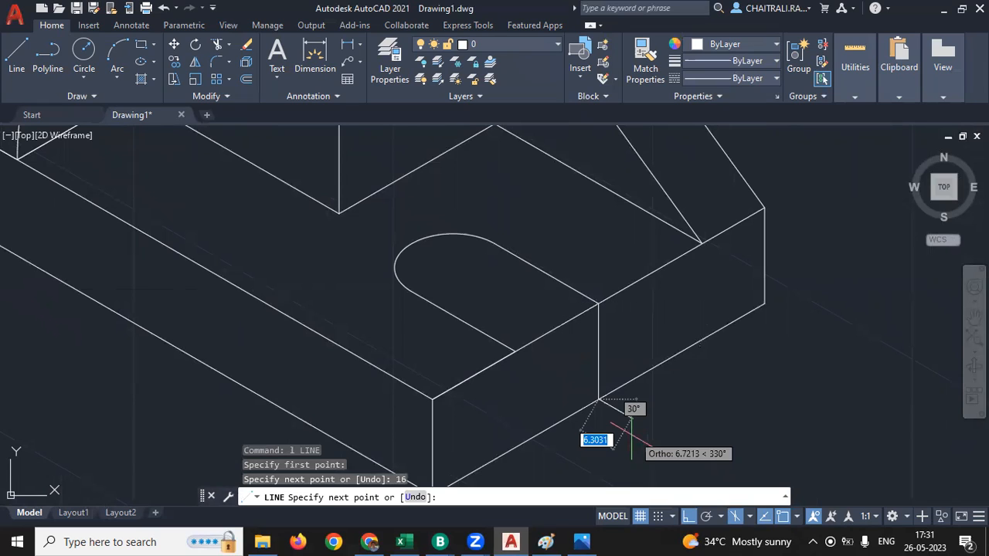
key("Return")
- Draw a 16-unit vertical line down from the outer end of the slot edge nearer the base's front corner
key("Return")
left_click(516, 352)
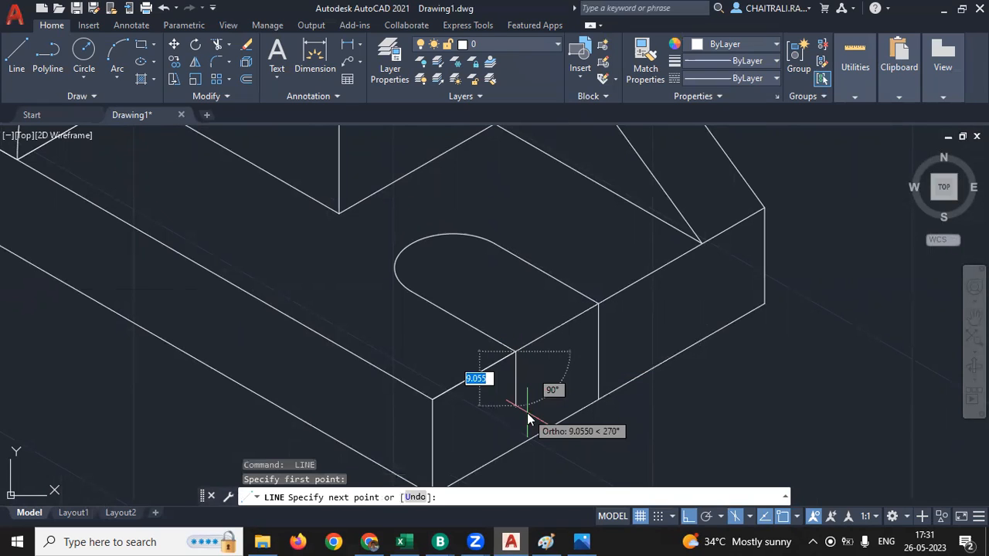
type("16")
key("Return")
key("Return")
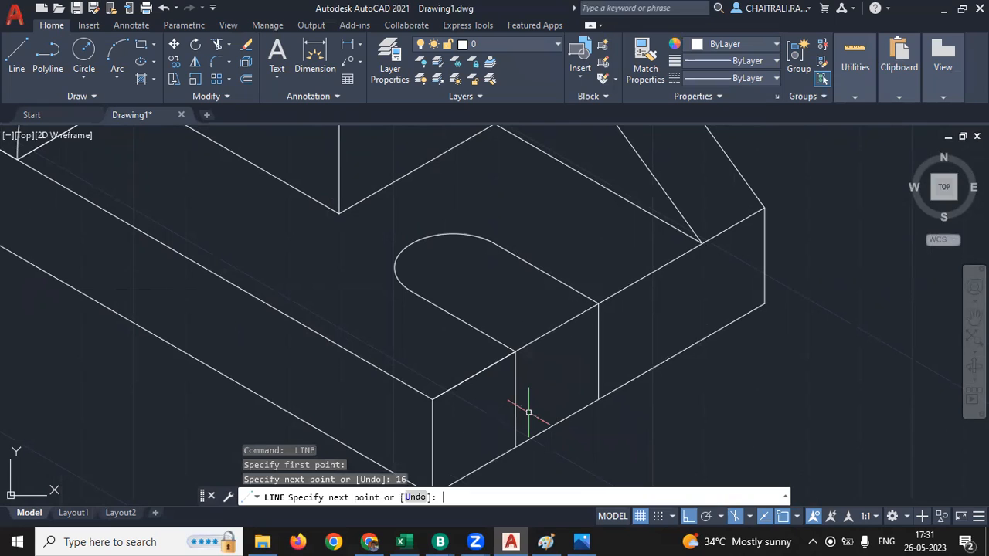
- Trim the base's top and bottom edges between the slot's two vertical lines to open the slot
type("tr")
key("Return")
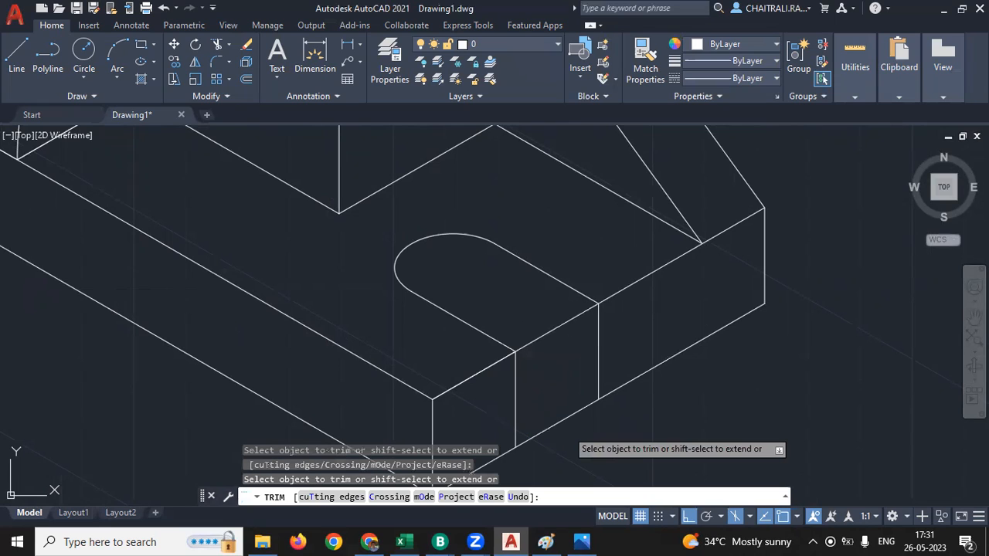
left_click_drag(568, 430, 550, 321)
scroll(567, 398, "down", 2)
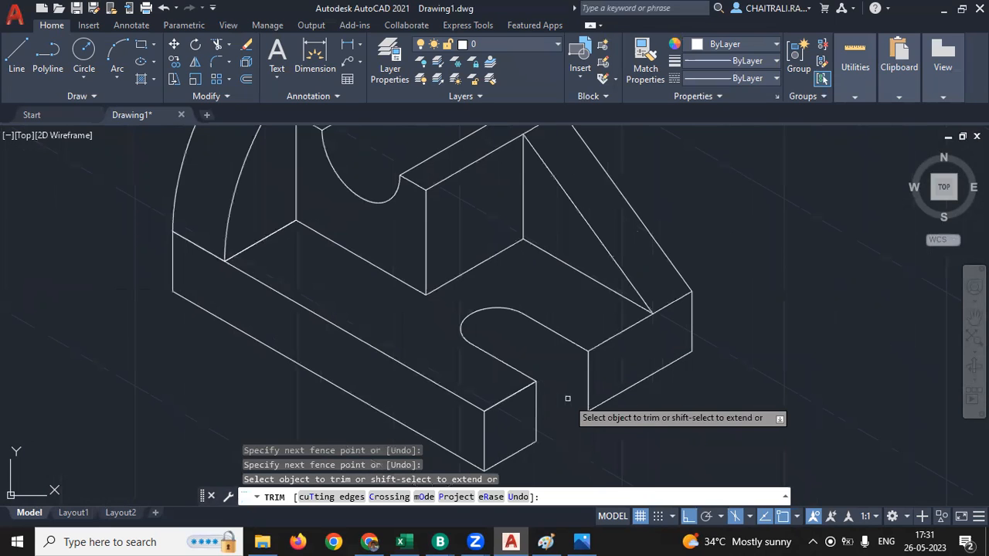
key("Return")
- Draw the slot's bottom edge from the foot of the vertical line nearer the rib to the opposite slot edge's outer top corner
type("l")
key("Return")
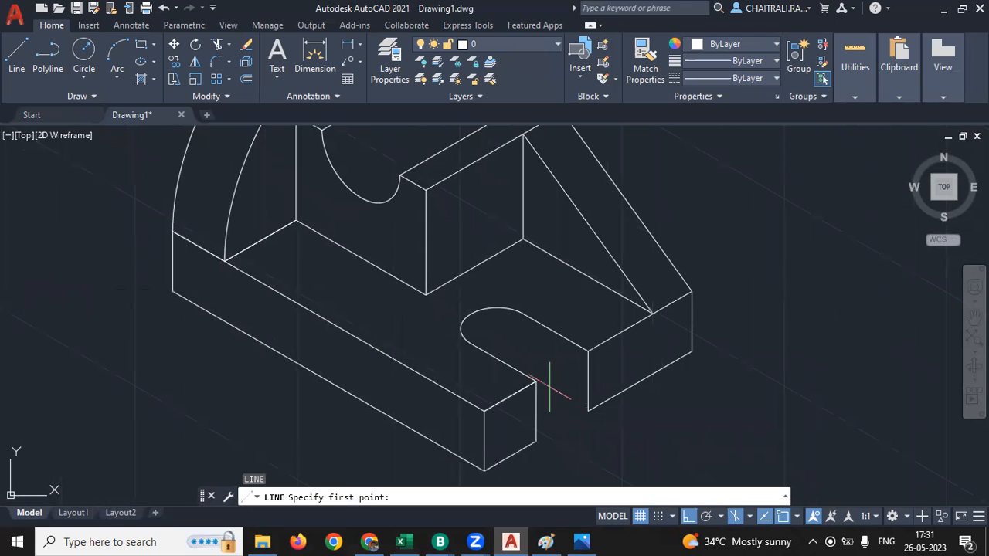
left_click(588, 411)
scroll(507, 379, "up", 3)
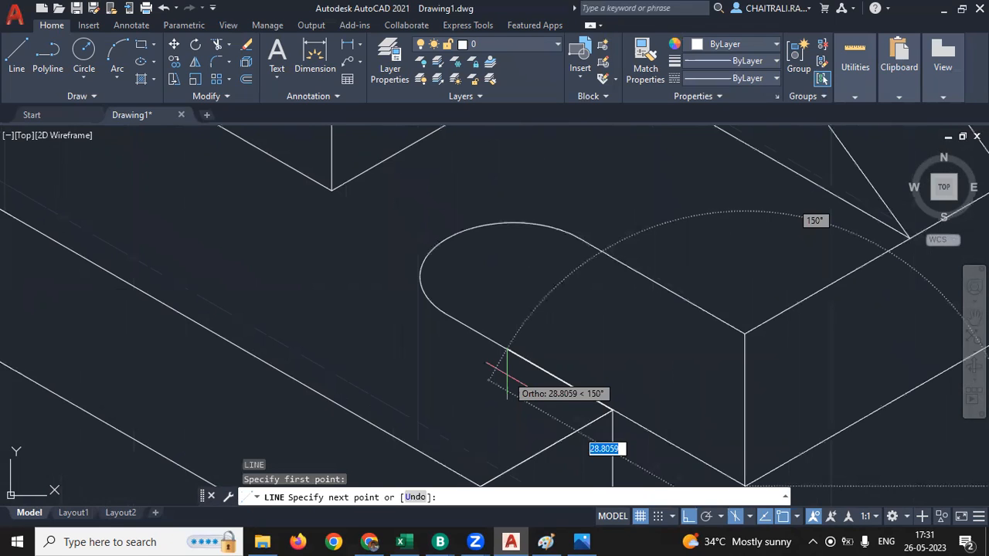
scroll(507, 378, "up", 2)
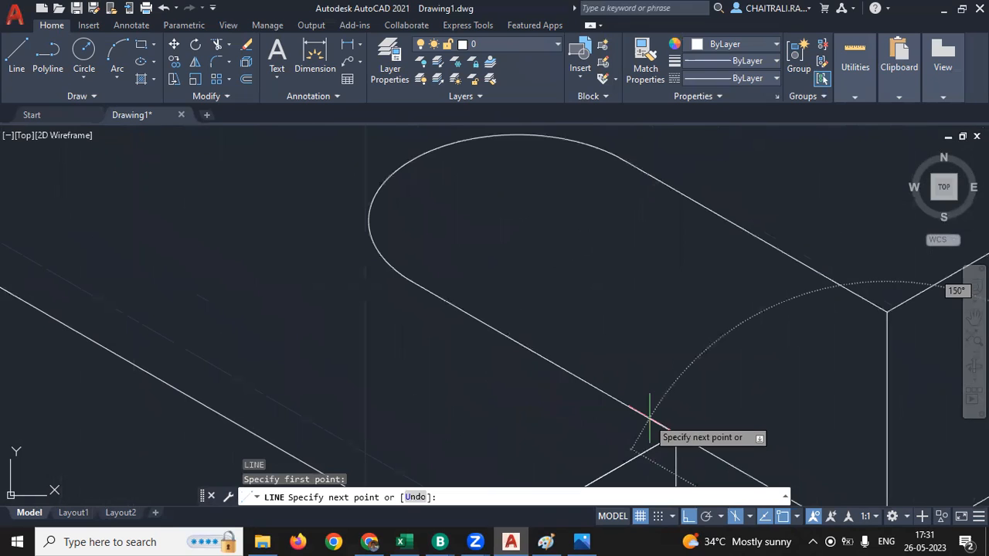
scroll(569, 415, "up", 3)
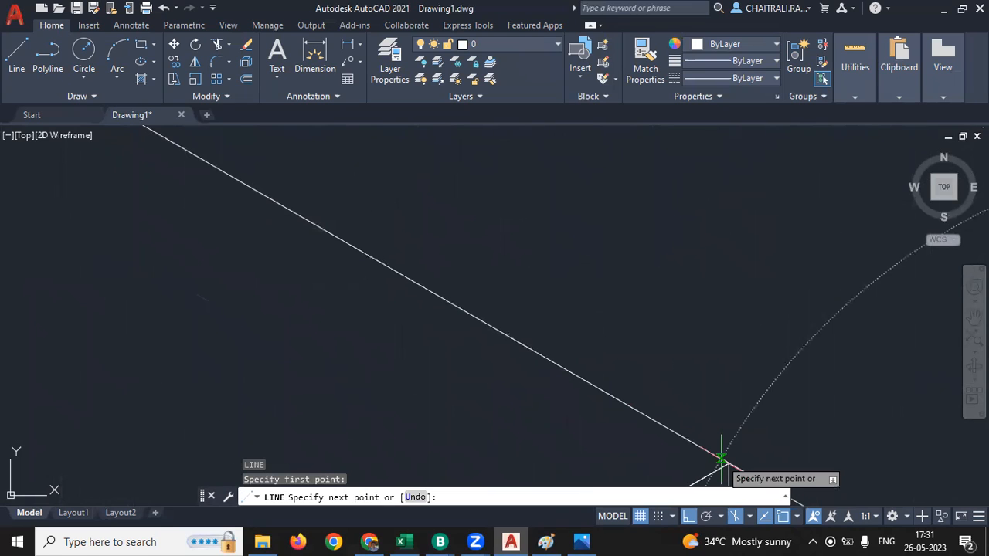
left_click(721, 460)
key("Escape")
scroll(575, 350, "down", 3)
key("Escape")
scroll(463, 315, "down", 2)
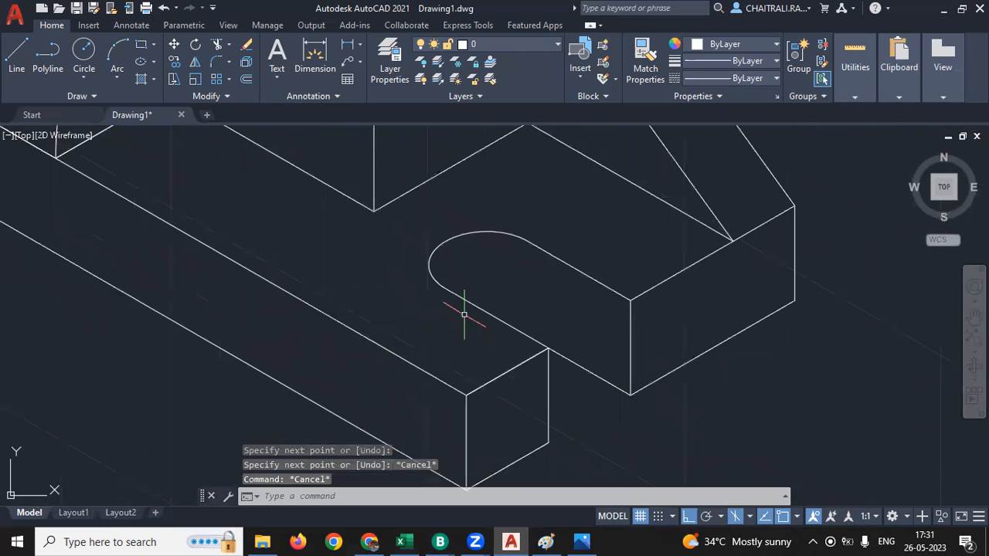
- Switch to the reference image to compare the slot's inner lines with the drawing, and return to the drawing
scroll(464, 315, "down", 2)
mouse_move(620, 295)
middle_mouse_down()
mouse_move(676, 369)
mouse_move(674, 384)
middle_mouse_up()
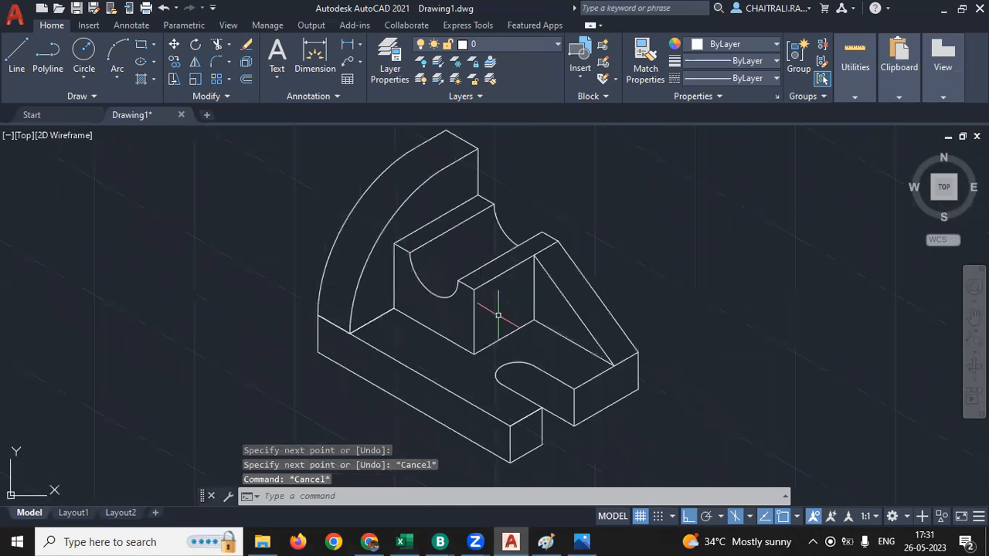
left_click(583, 541)
scroll(531, 346, "down", 1)
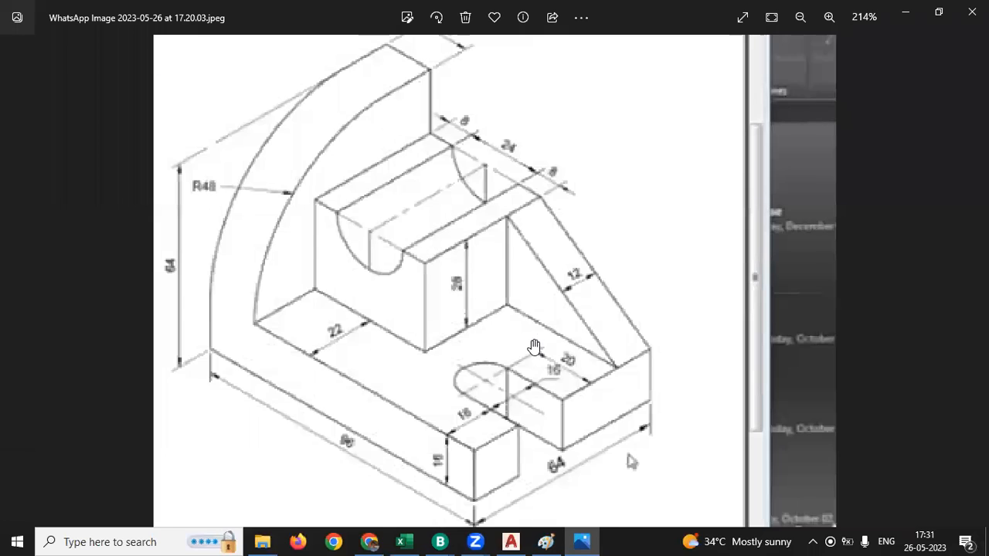
scroll(612, 517, "down", 1)
left_click(584, 541)
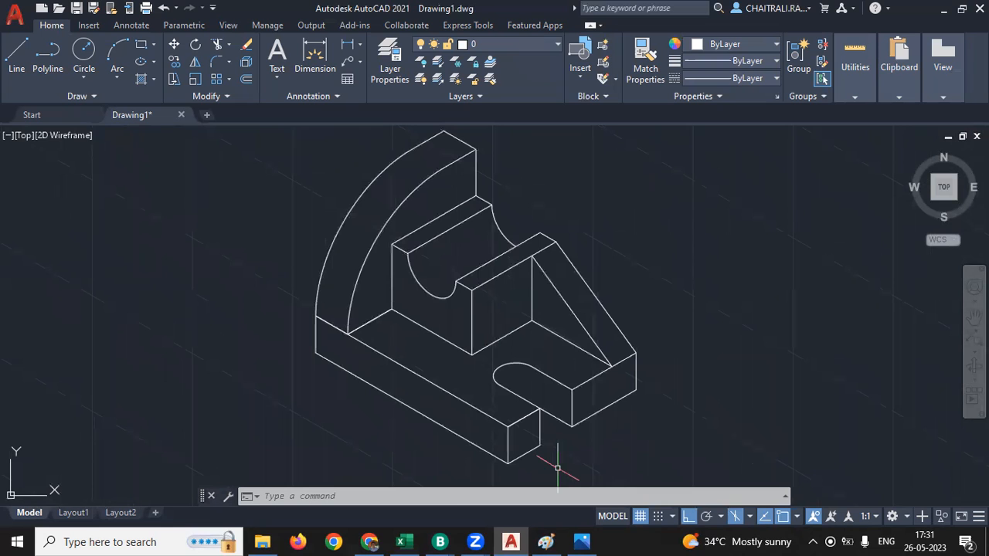
- Draw a vertical line about 18 units long down from the rib-side end of the slot's arc, past the opposite slot edge
scroll(502, 390, "up", 2)
key("l")
key("Return")
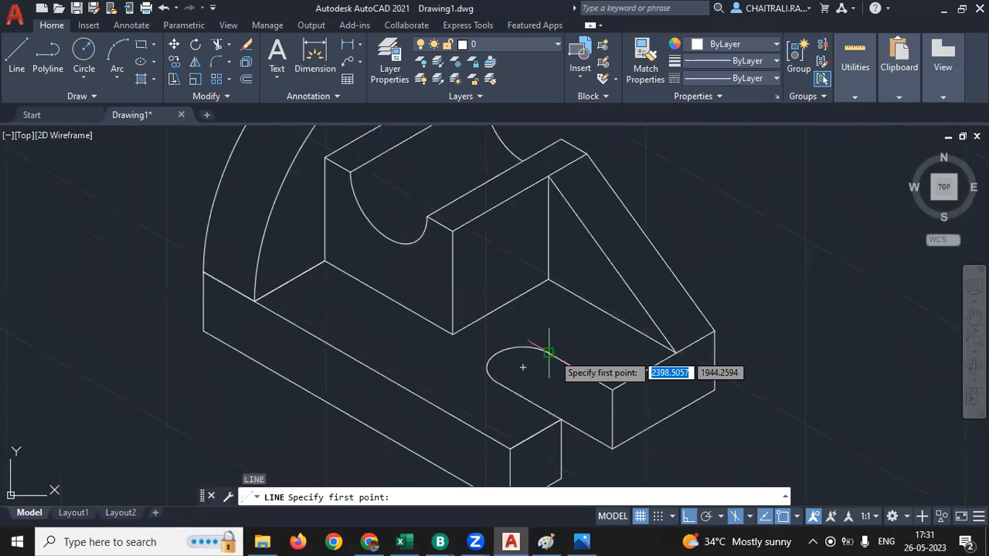
left_click(549, 353)
scroll(550, 402, "up", 2)
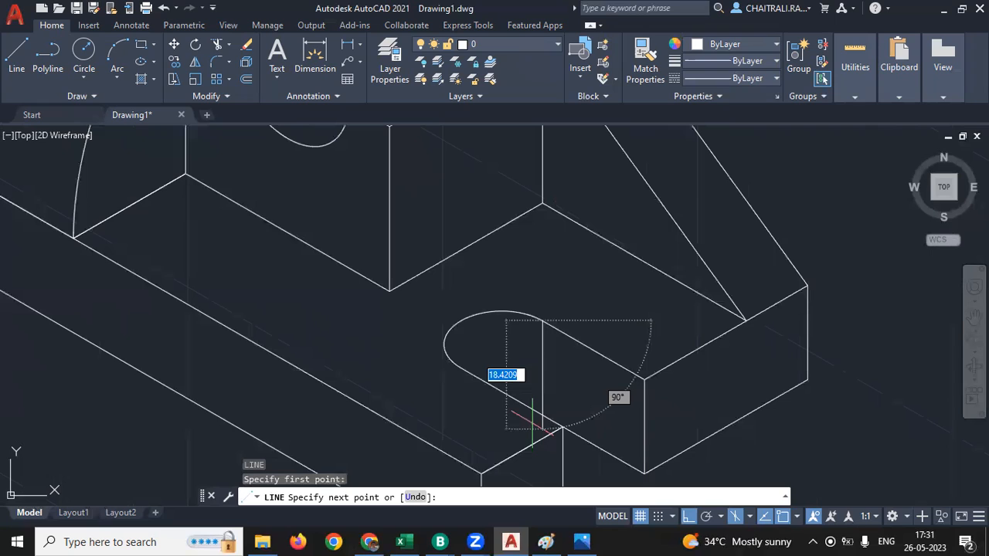
left_click(542, 426)
key("Return")
- Trim the part of the slot's inner vertical line that extends below the opposite slot edge
type("tr")
key("Return")
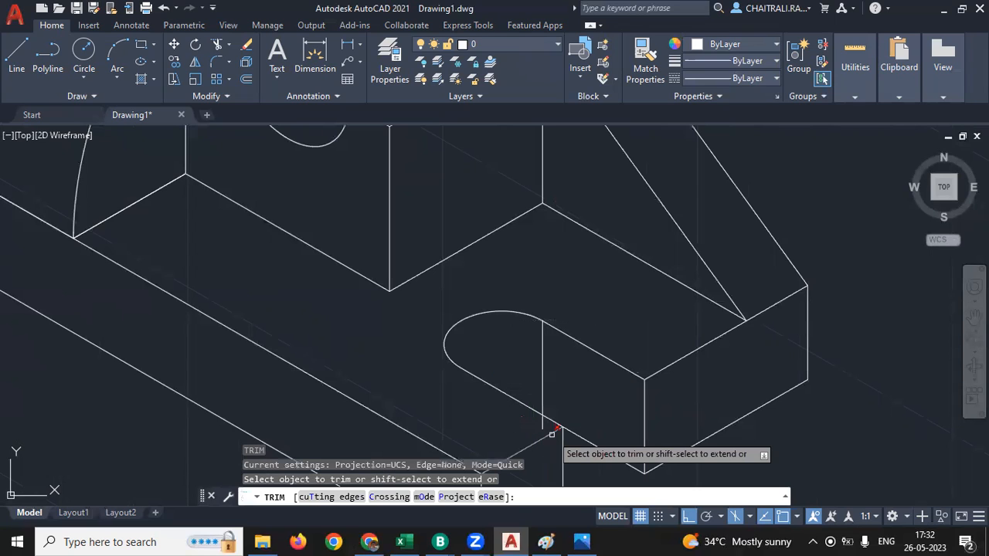
left_click(552, 433)
key("Escape")
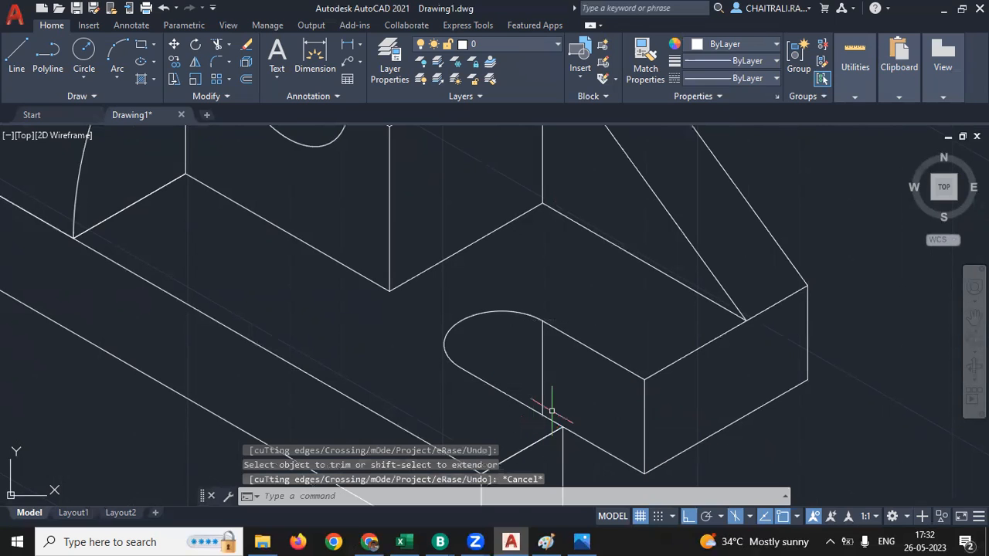
key("Escape")
key("Escape")
key("Escape")
scroll(561, 393, "down", 2)
mouse_move(548, 309)
middle_mouse_down()
mouse_move(570, 368)
mouse_move(562, 360)
middle_mouse_up()
mouse_move(427, 167)
middle_mouse_down()
mouse_move(434, 277)
mouse_move(485, 223)
middle_mouse_up()
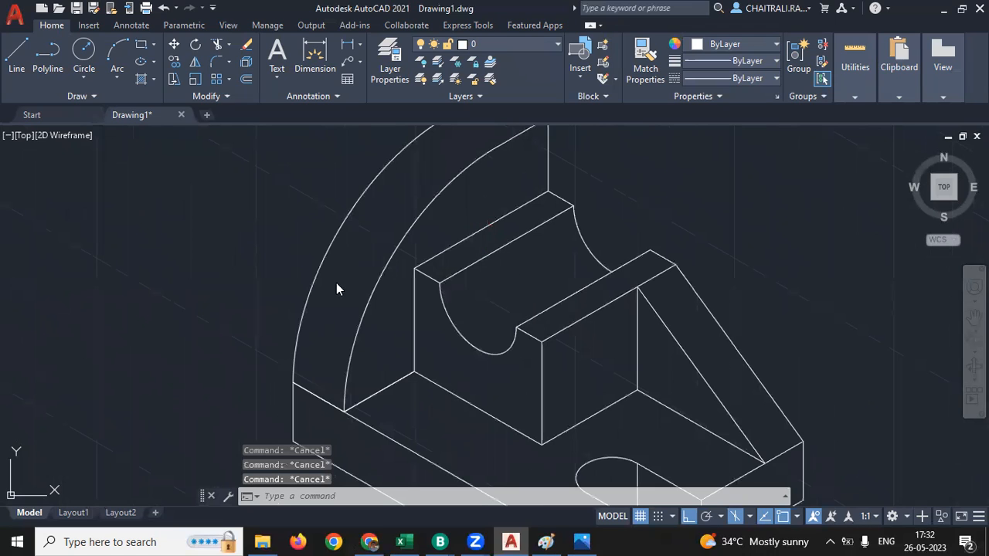
key("ctrl+s")
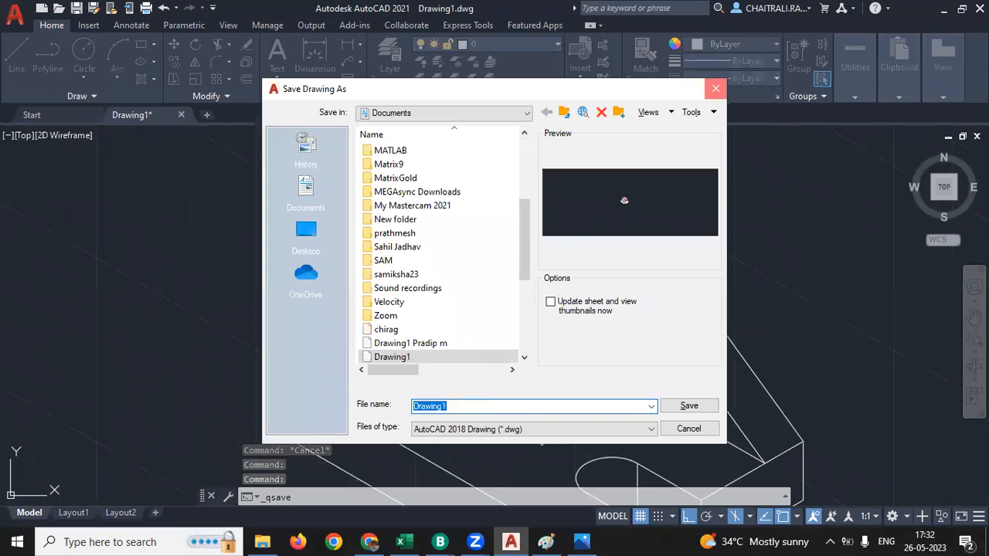
key("Escape")
- Delete the short duplicate line on the base's top edge at the foot of the curved wall
middle_click_drag(344, 338, 329, 333)
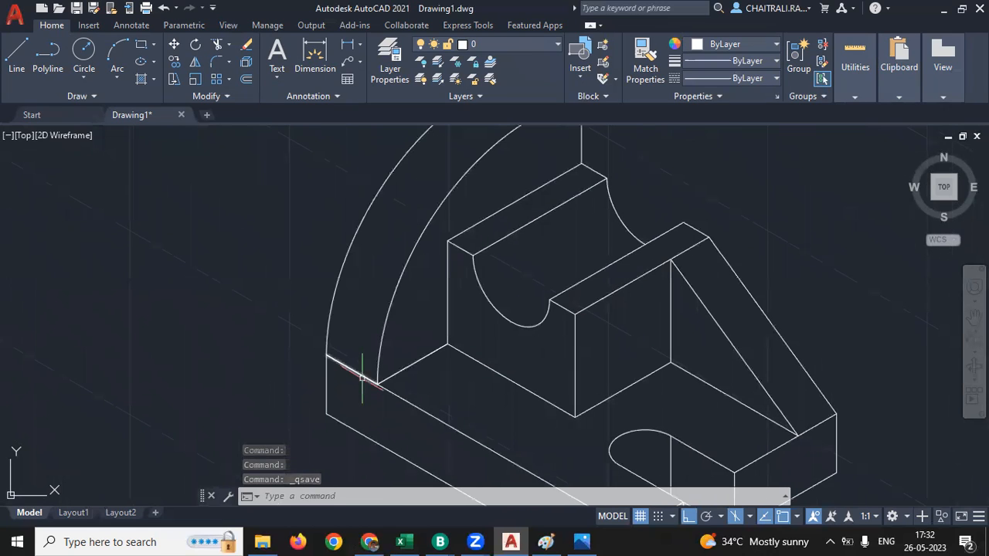
left_click(359, 375)
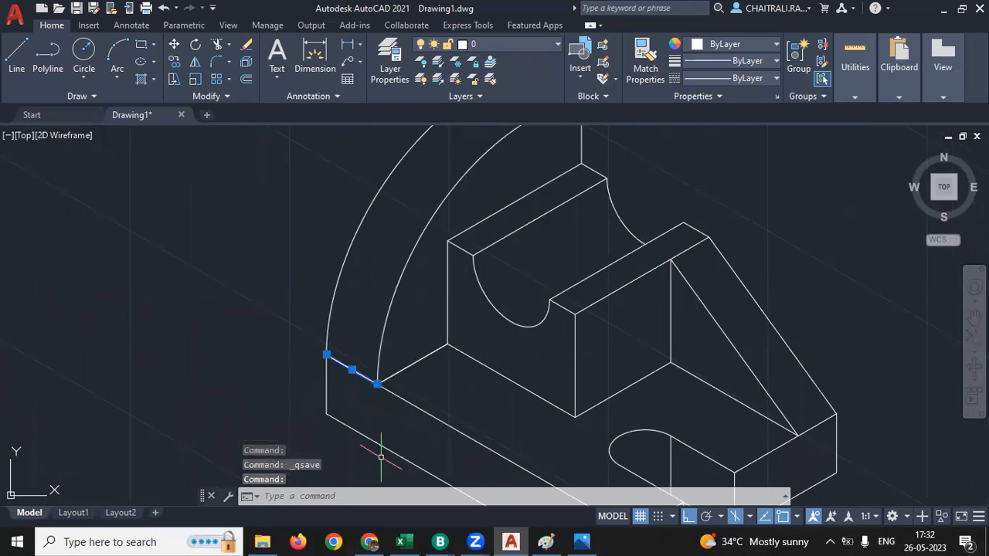
key("Delete")
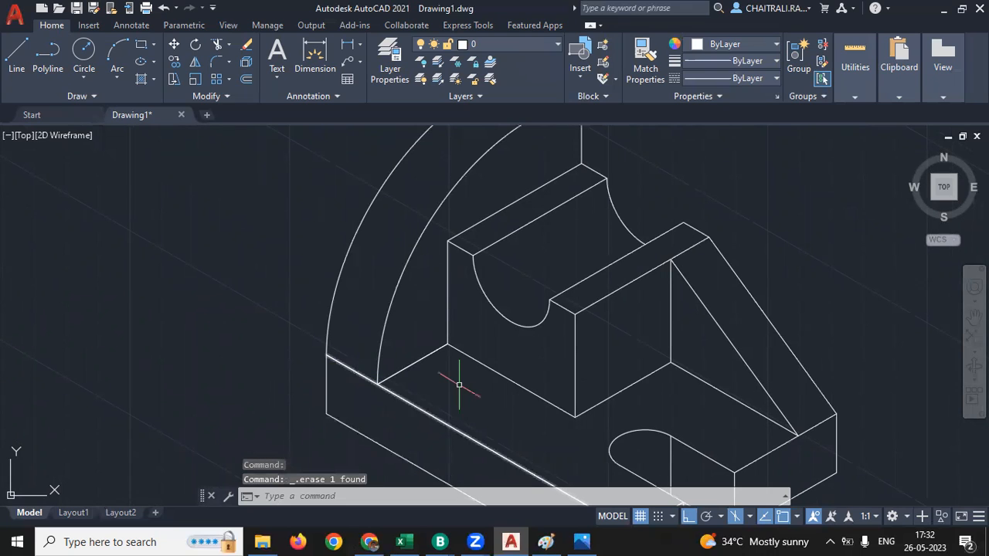
key("Escape")
key("Escape")
- Examine the completed bracket view around the curved wall, semicircular groove, rib and open slot
scroll(459, 384, "down", 2)
middle_click_drag(354, 357, 382, 323)
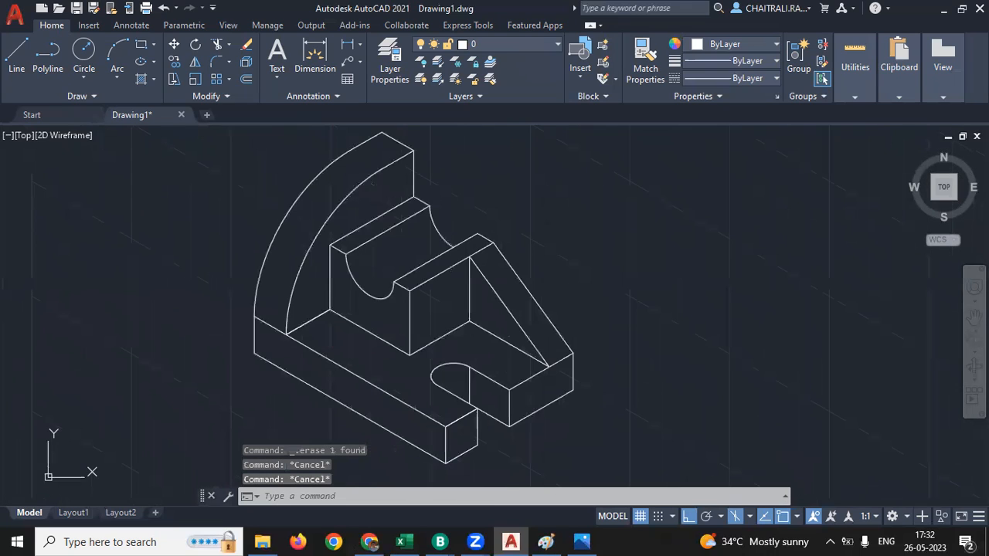
middle_click_drag(383, 247, 378, 287)
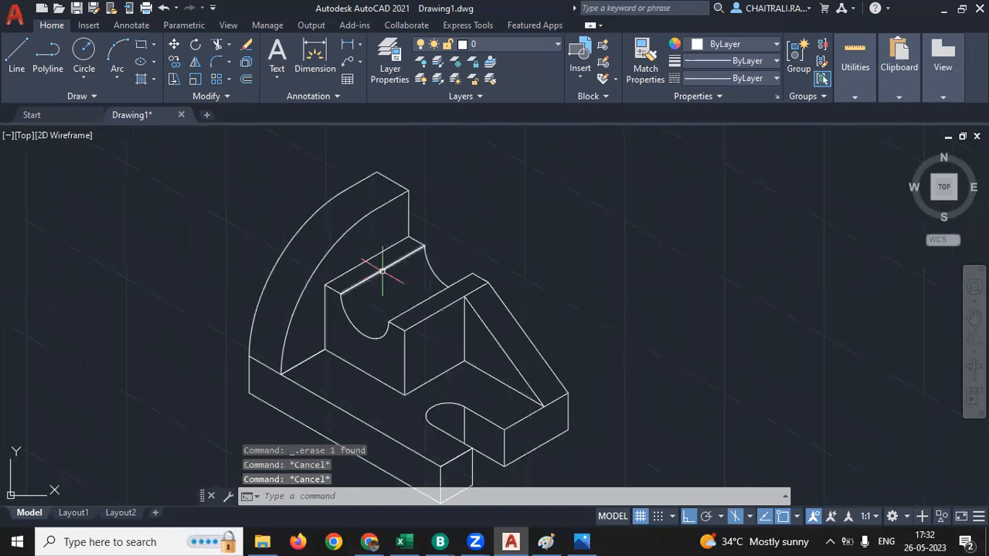
mouse_move(381, 270)
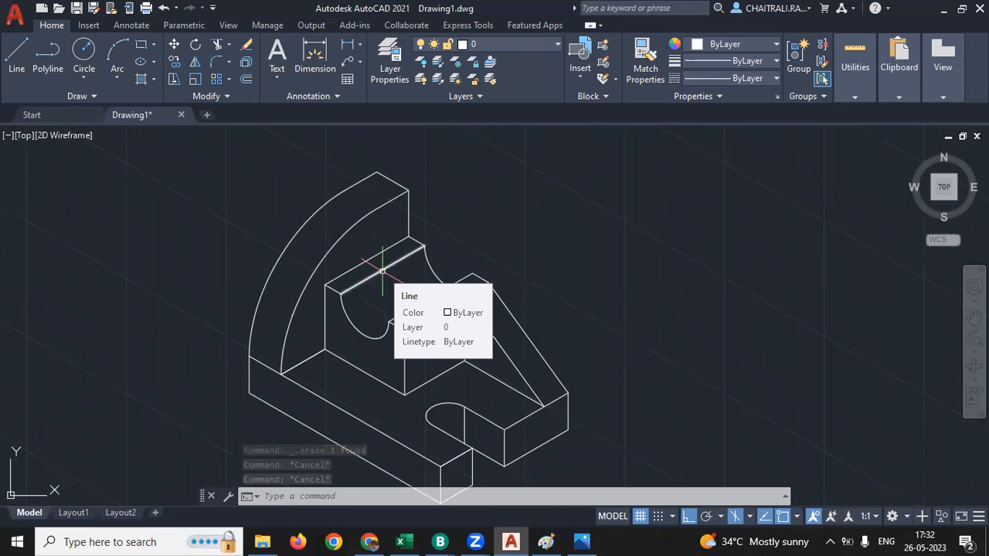
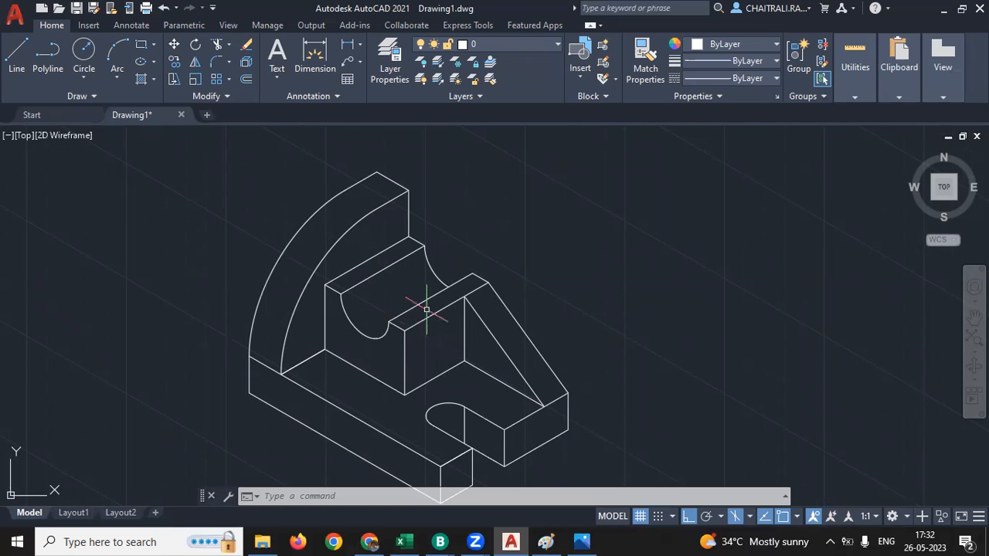
mouse_move(430, 343)
middle_mouse_down()
mouse_move(433, 361)
mouse_move(403, 280)
middle_mouse_up()
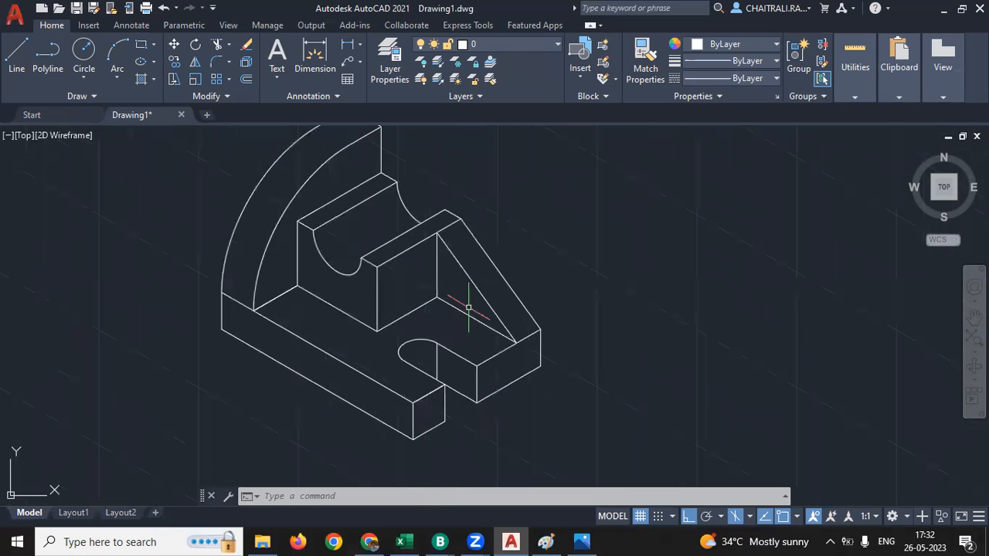
middle_click_drag(469, 308, 495, 375)
scroll(394, 286, "up", 2)
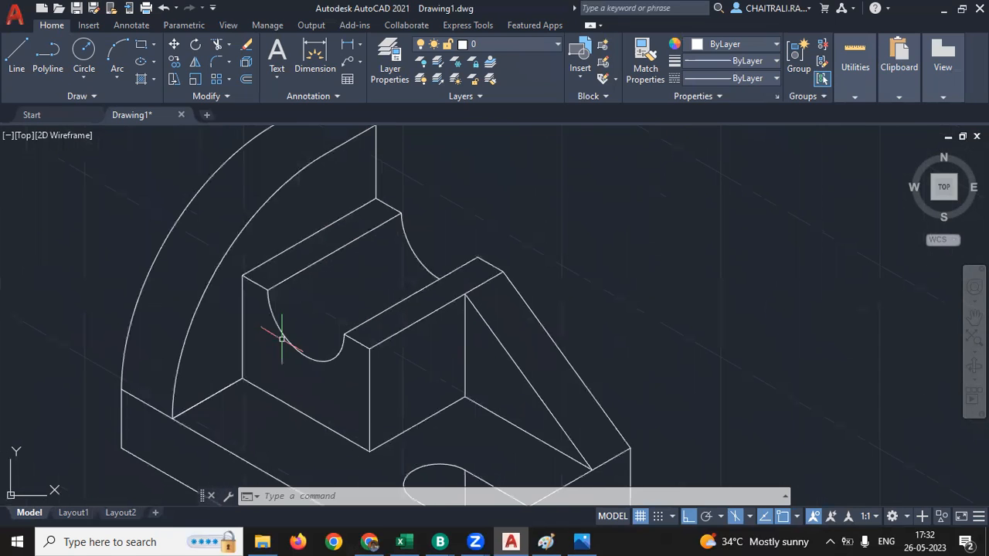
middle_click_drag(282, 338, 211, 311)
scroll(330, 297, "down", 2)
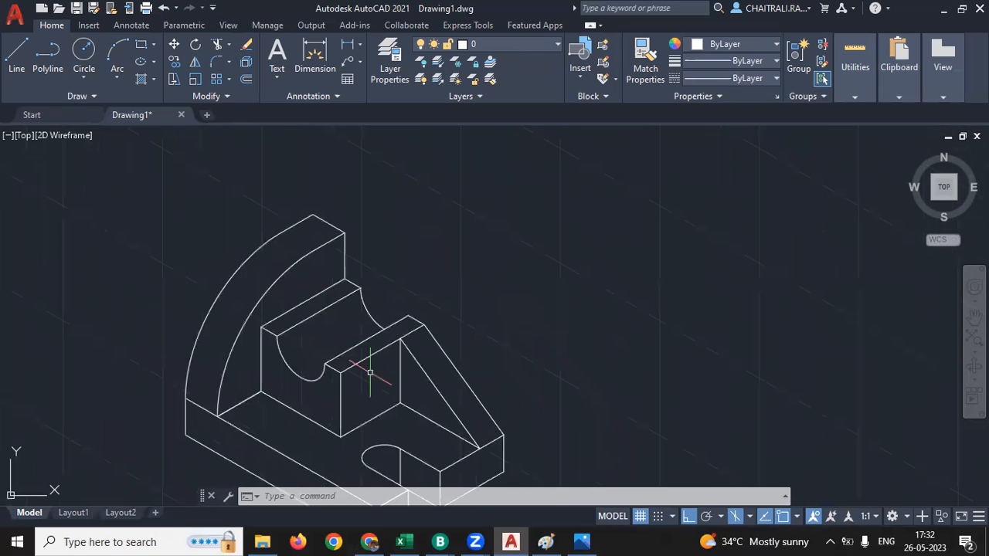
middle_click_drag(370, 373, 370, 373)
scroll(370, 374, "up", 2)
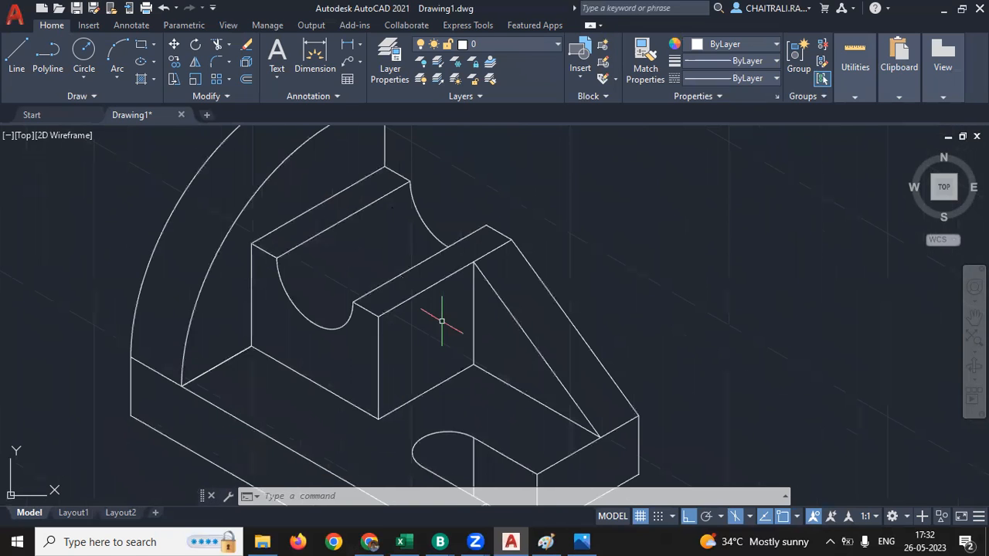
middle_click_drag(442, 320, 433, 355)
- Switch to Paint to check the handwritten notes on orthographic and isometric views, and return to the AutoCAD drawing
left_click(546, 541)
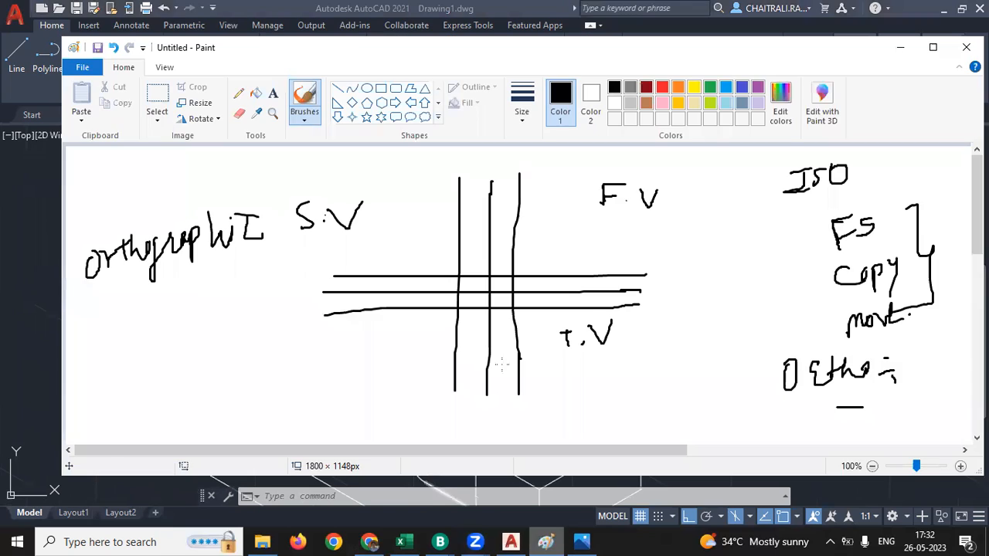
scroll(516, 228, "down", 5)
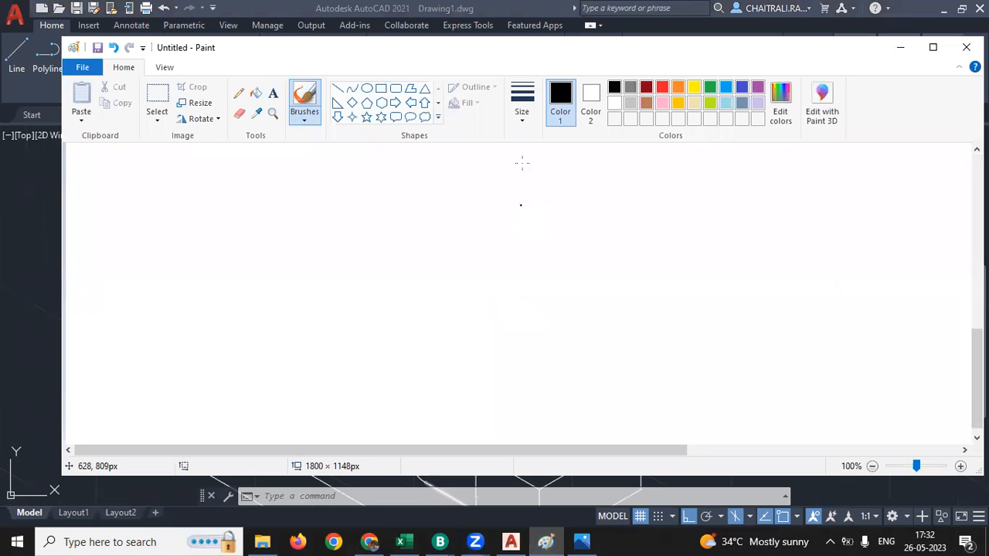
left_click(899, 53)
middle_click_drag(564, 278, 576, 298)
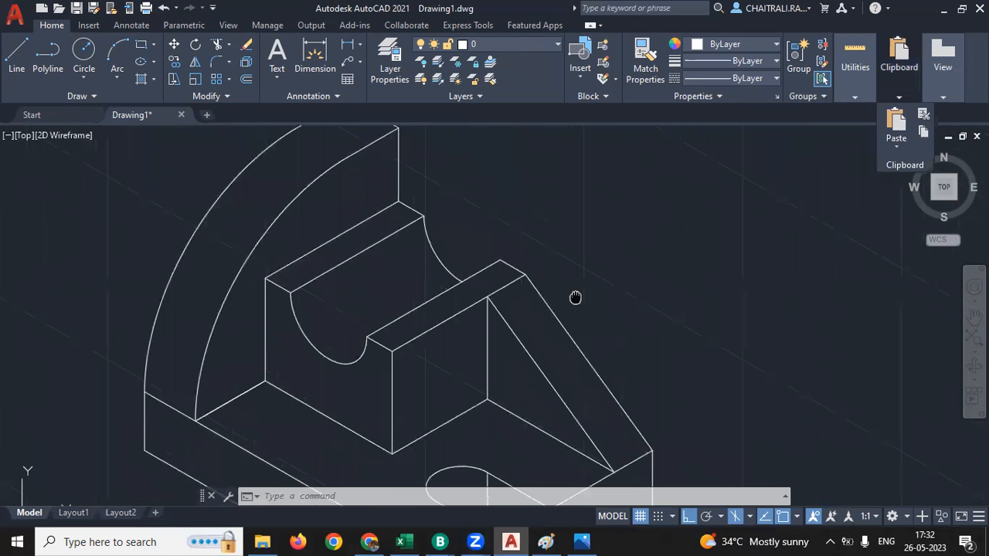
- Detach the Layers tools from the ribbon and float them over the empty drawing area beside the bracket
scroll(576, 297, "down", 2)
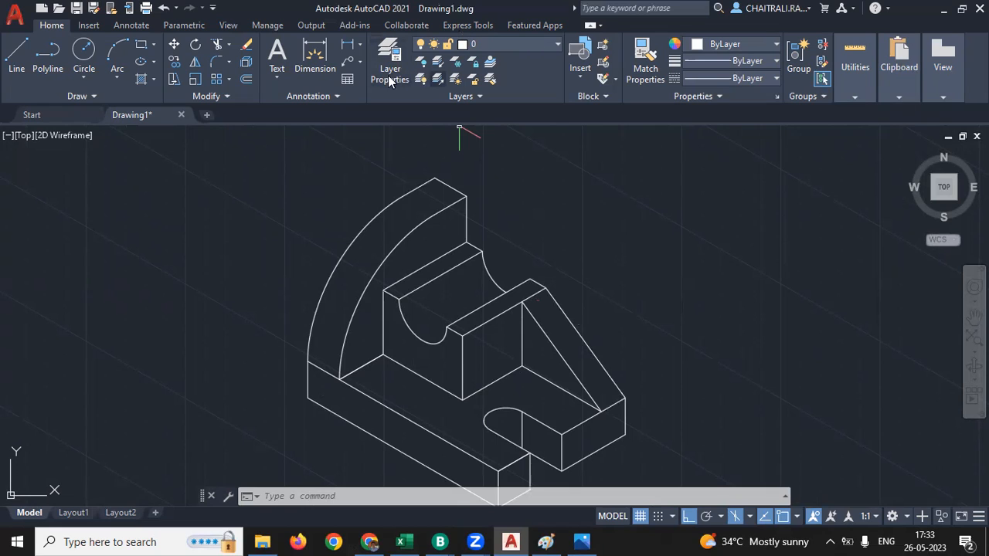
middle_click_drag(568, 225, 548, 224)
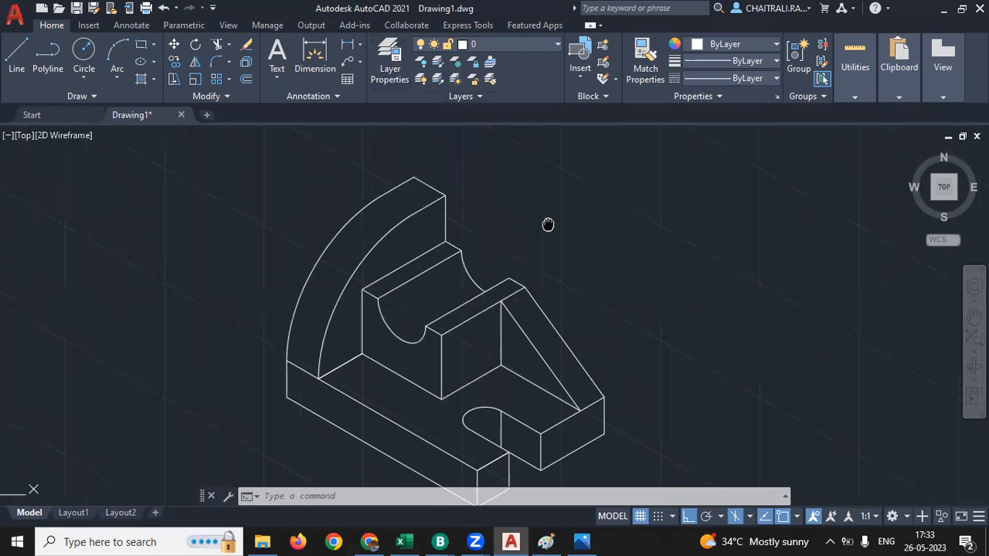
scroll(446, 209, "down", 2)
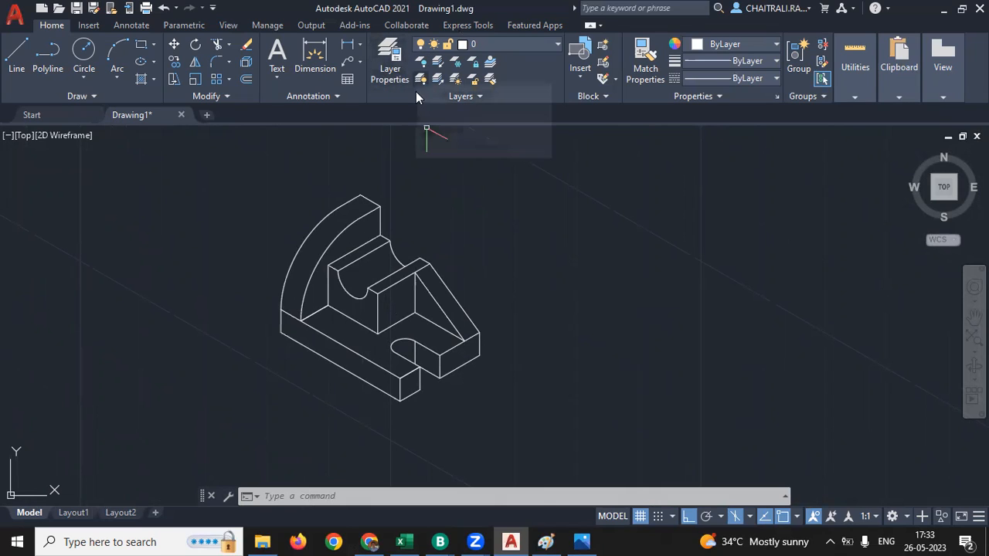
left_click_drag(442, 210, 563, 277)
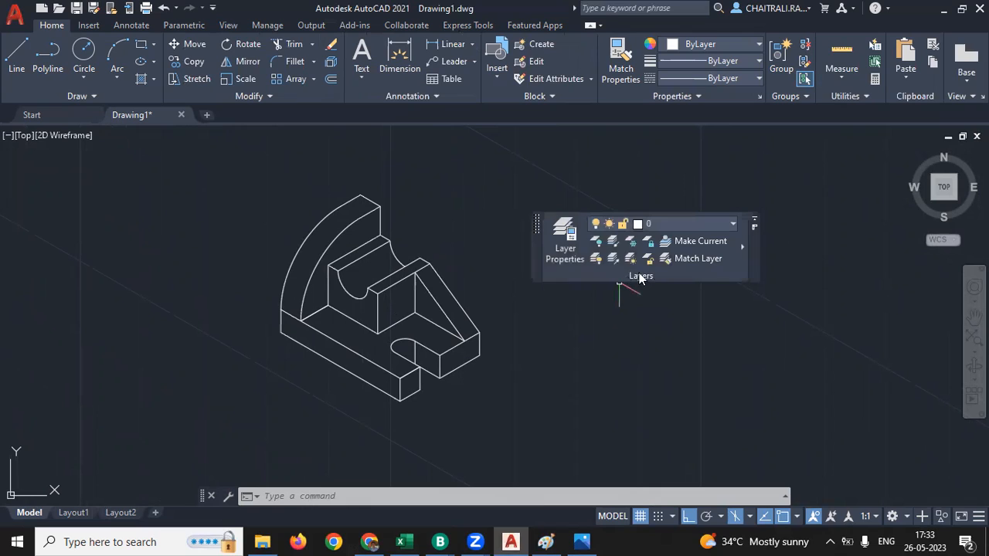
left_click_drag(719, 212, 732, 213)
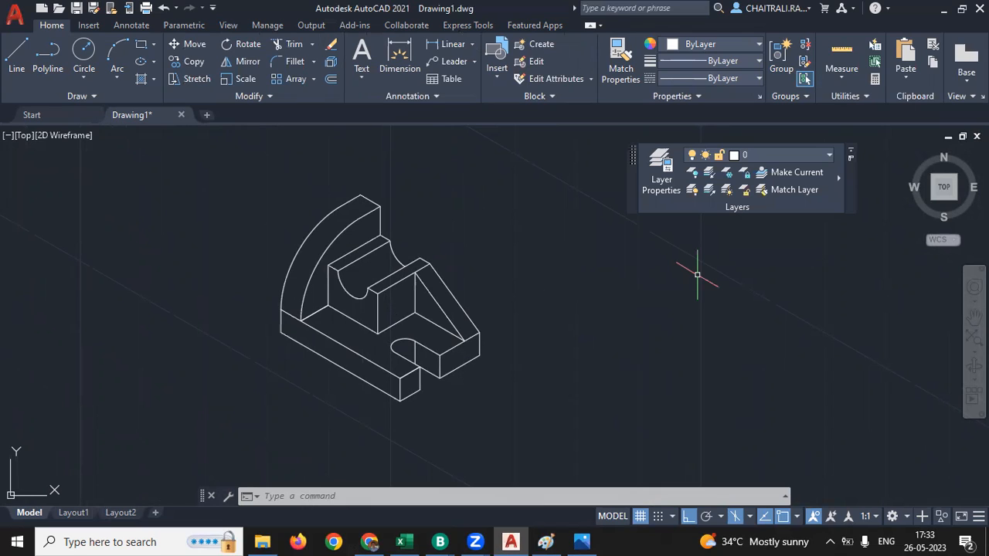
- Open the Layer Properties Manager
mouse_move(697, 274)
middle_mouse_down()
mouse_move(531, 360)
mouse_move(537, 373)
middle_mouse_up()
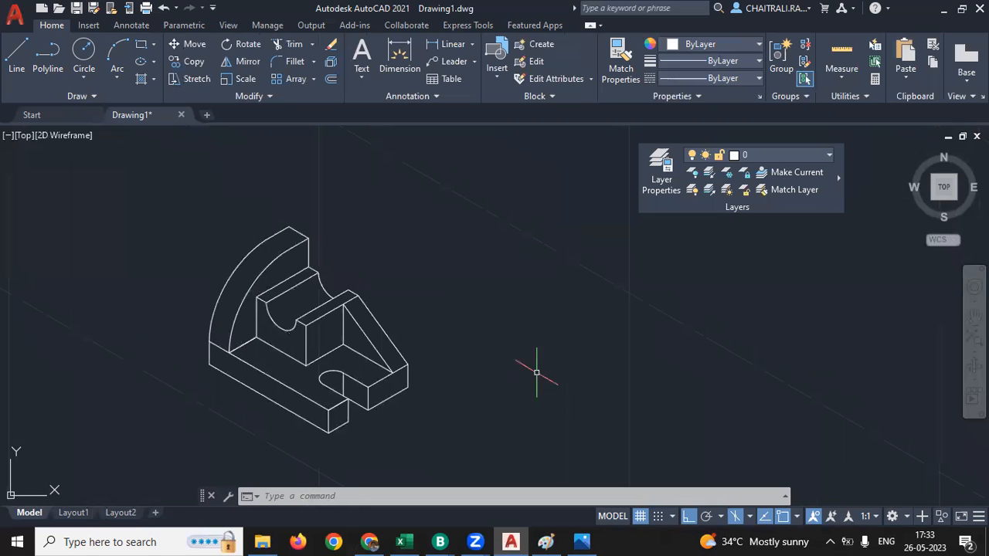
type("la")
key("Return")
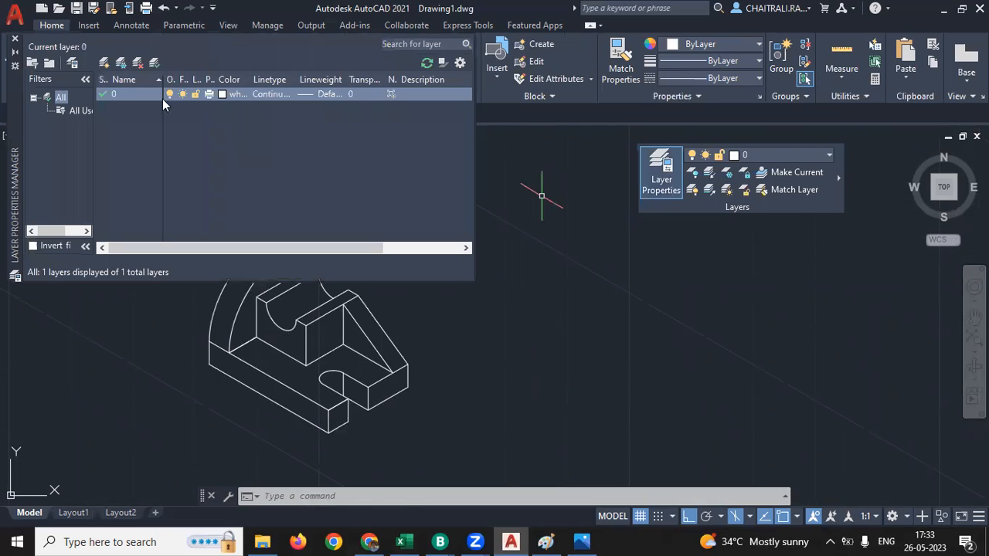
- Create a new layer named "views" and set its color to green
left_click(104, 63)
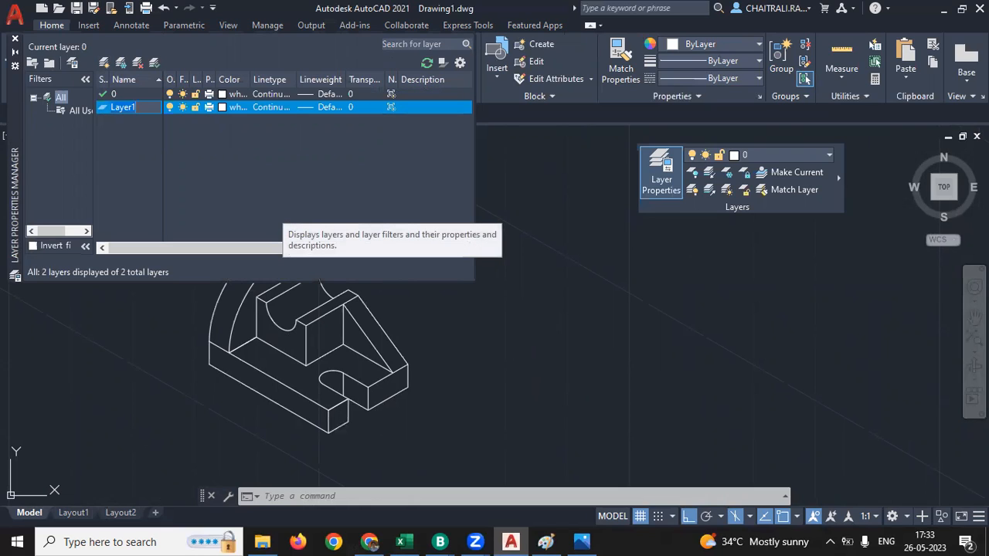
type("wind")
key("BackSpace")
key("BackSpace")
key("BackSpace")
key("BackSpace")
type("views")
key("Return")
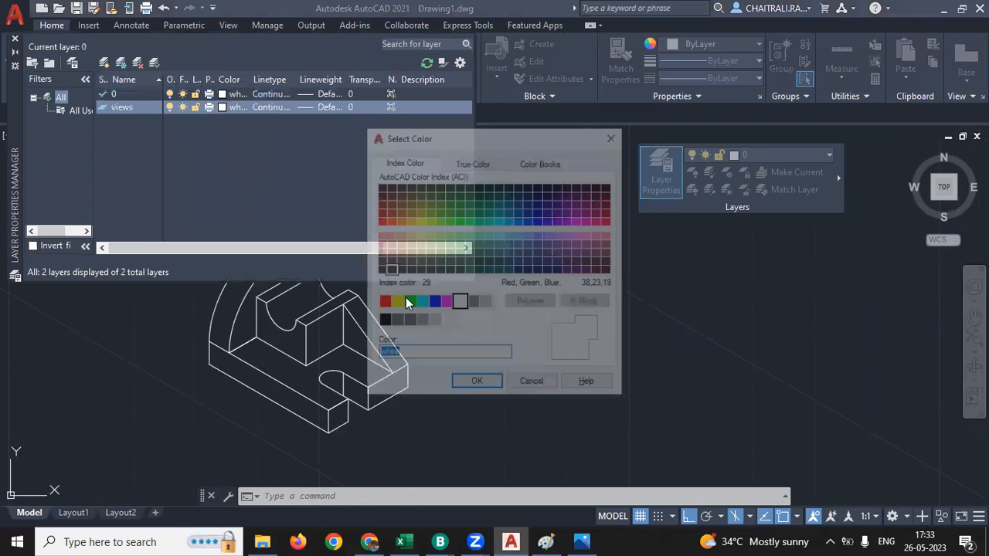
left_click(407, 301)
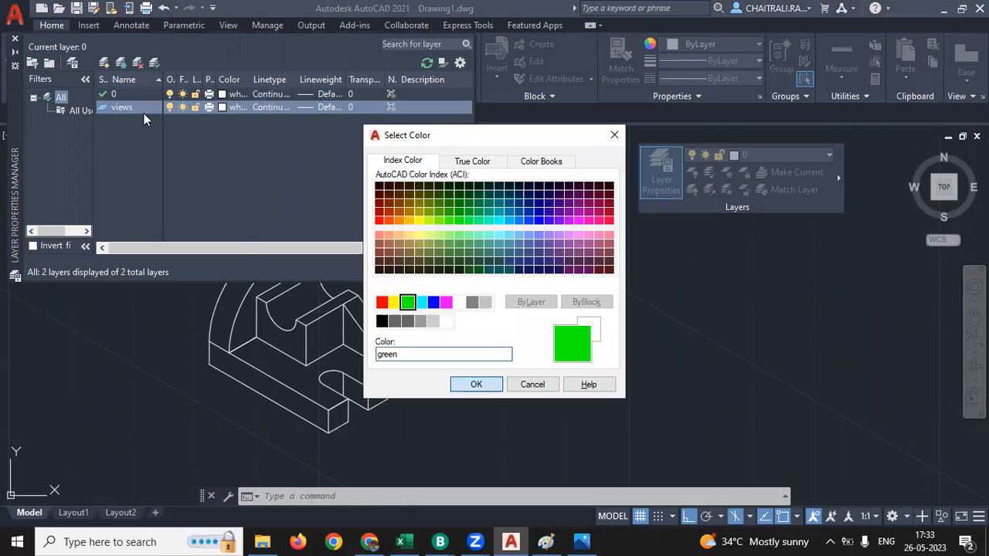
- Create another layer named "dimensions" and set its color to blue
left_click(106, 62)
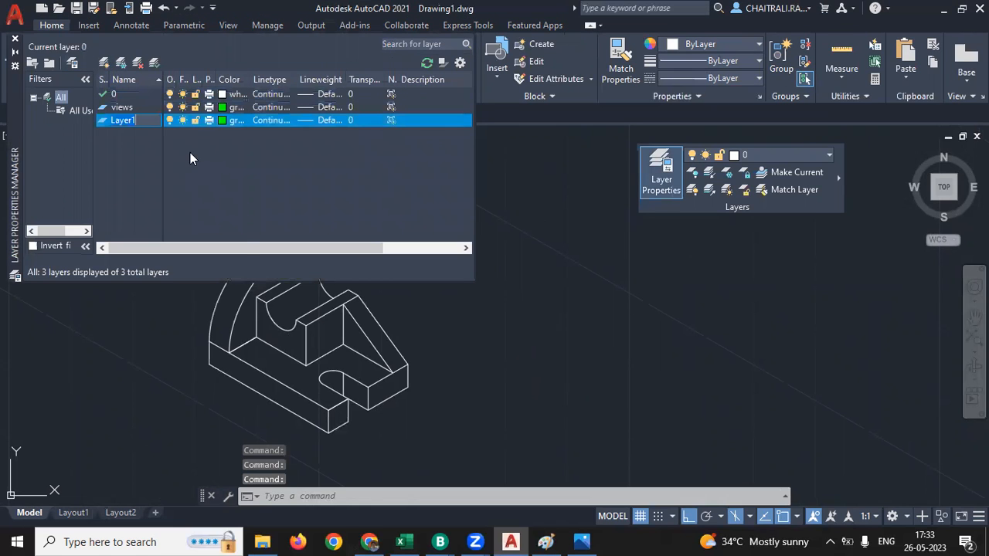
type("dime")
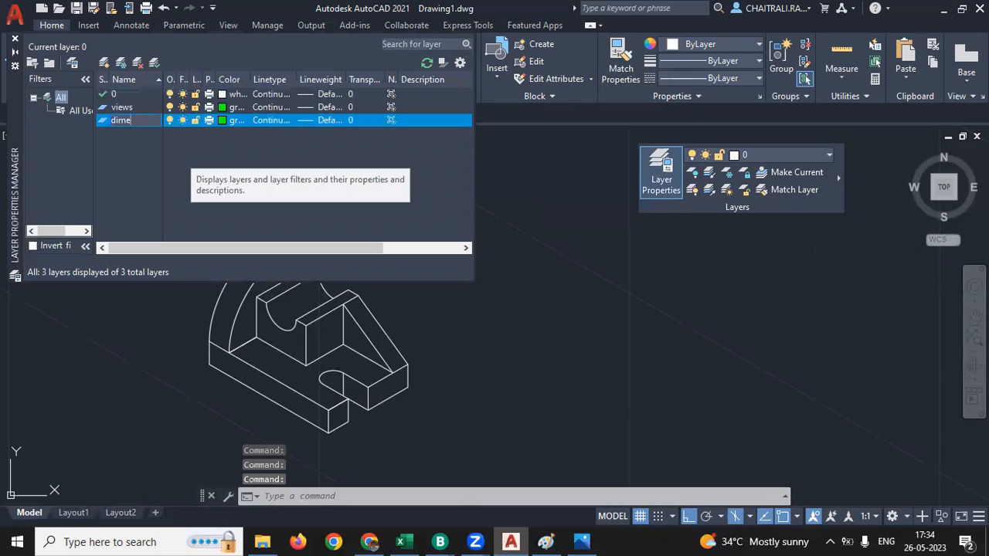
type("niom")
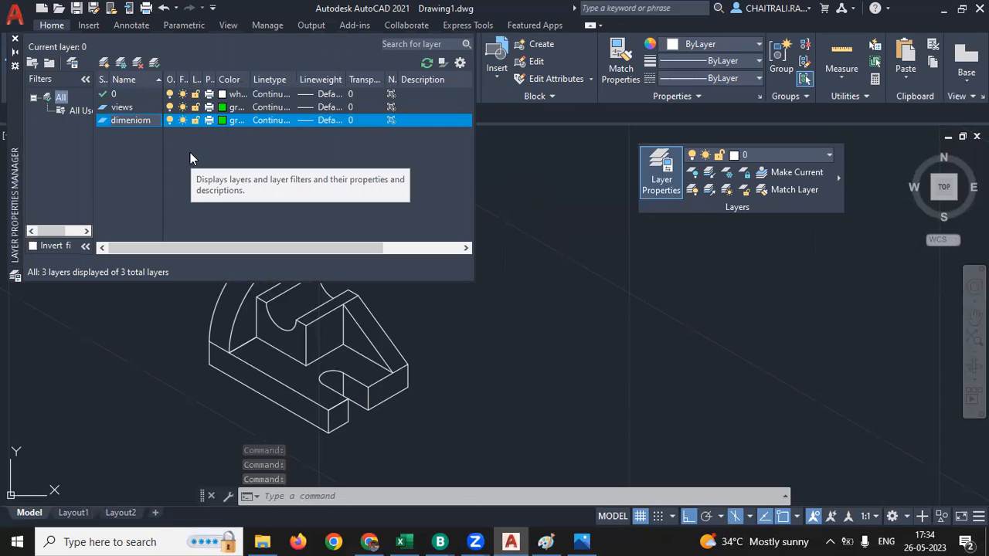
key("BackSpace")
key("BackSpace")
key("BackSpace")
type("si")
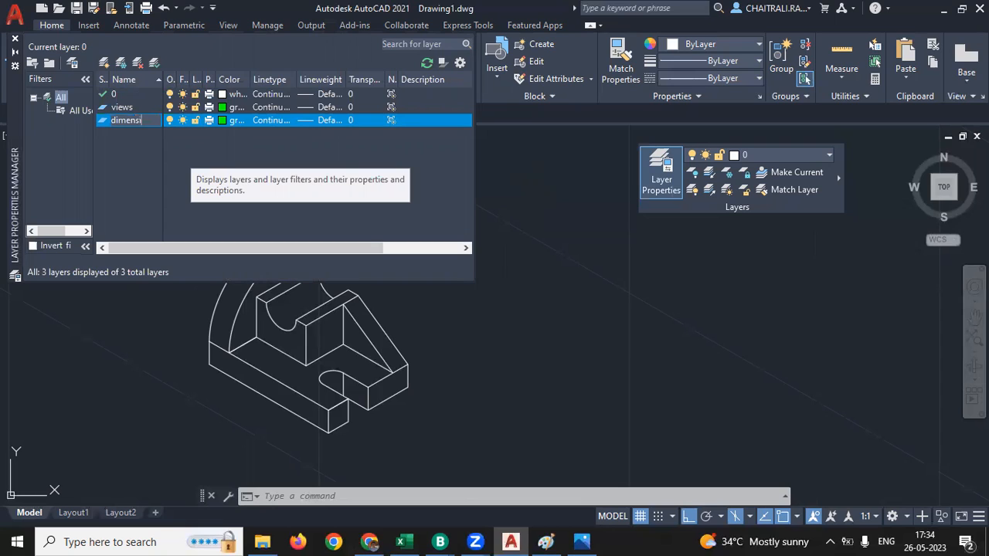
type("ons")
key("Return")
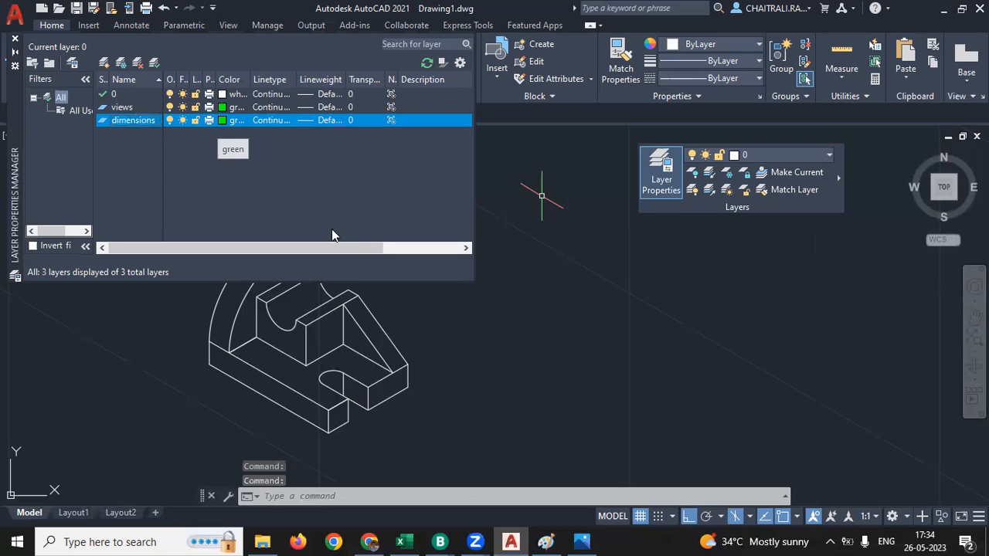
left_click(232, 119)
left_click(433, 302)
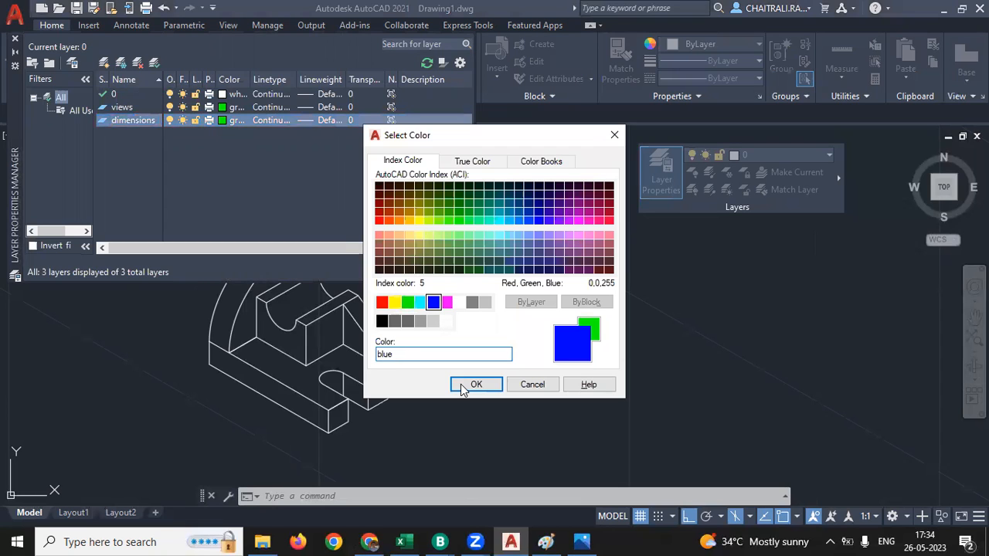
key("Return")
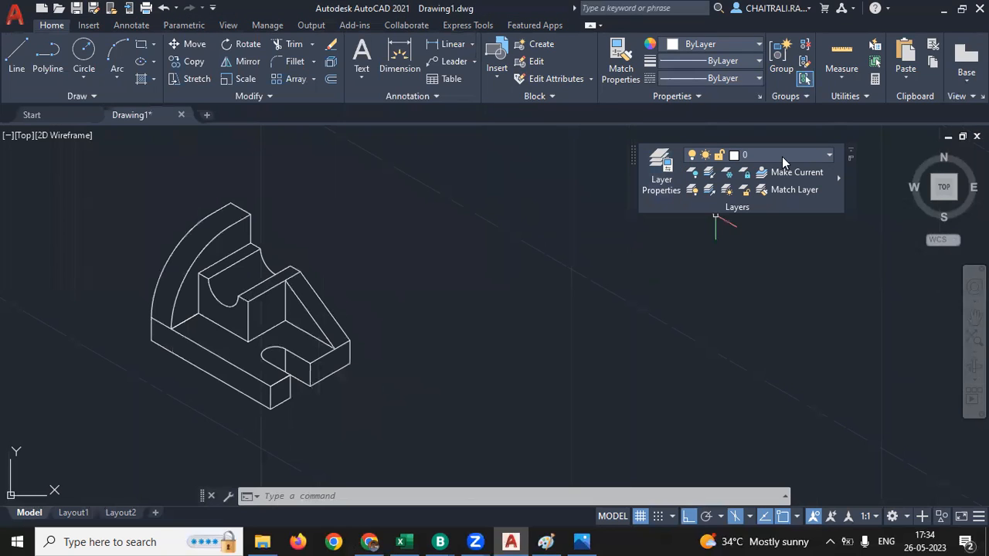
- Make the views layer current and draw three connected line segments in the empty area beside the bracket
left_click(782, 156)
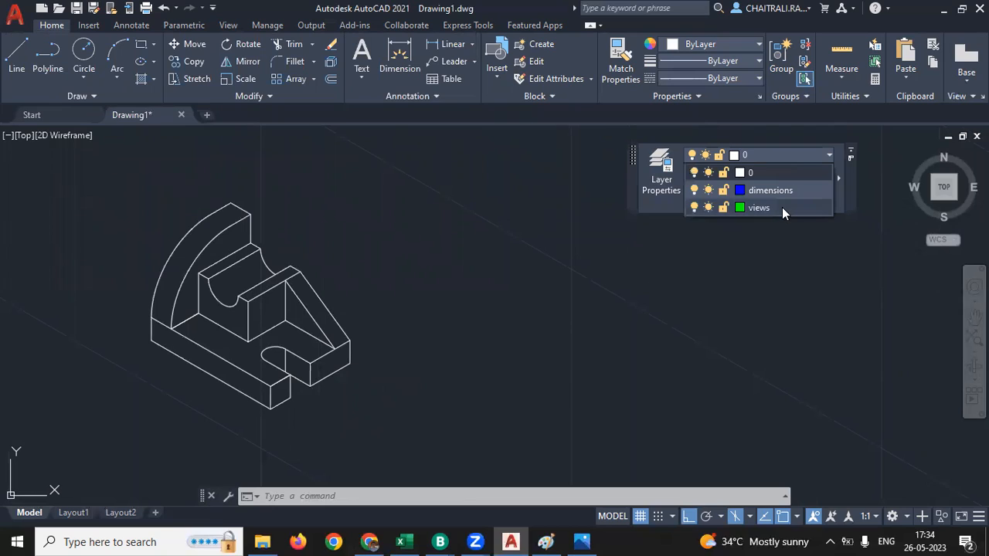
left_click(783, 207)
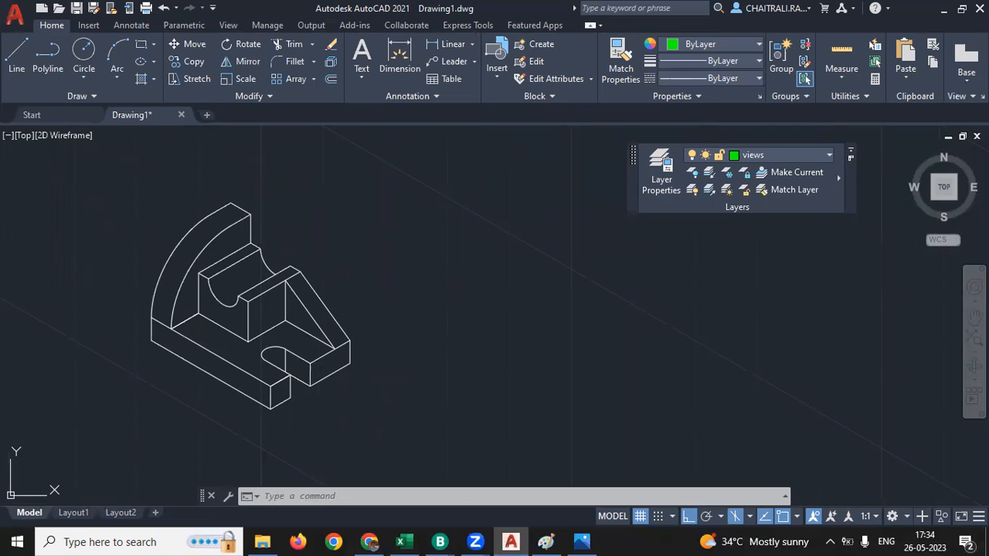
type("l")
key("Return")
left_click(441, 271)
left_click(545, 330)
left_click(546, 417)
left_click(476, 377)
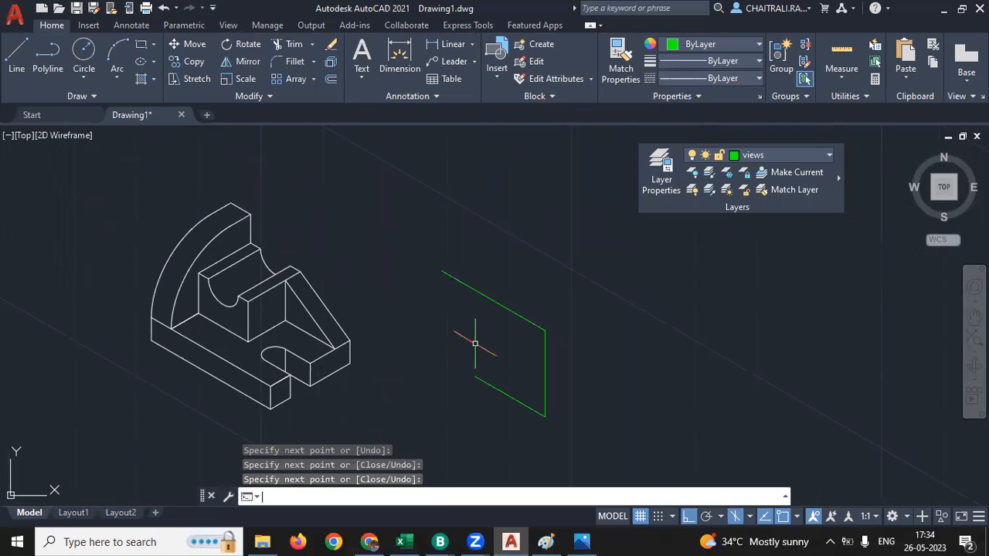
- Select all the geometry of the isometric bracket view, leaving out the green lines
middle_click_drag(378, 328, 431, 290)
scroll(425, 185, "down", 2)
left_click(431, 162)
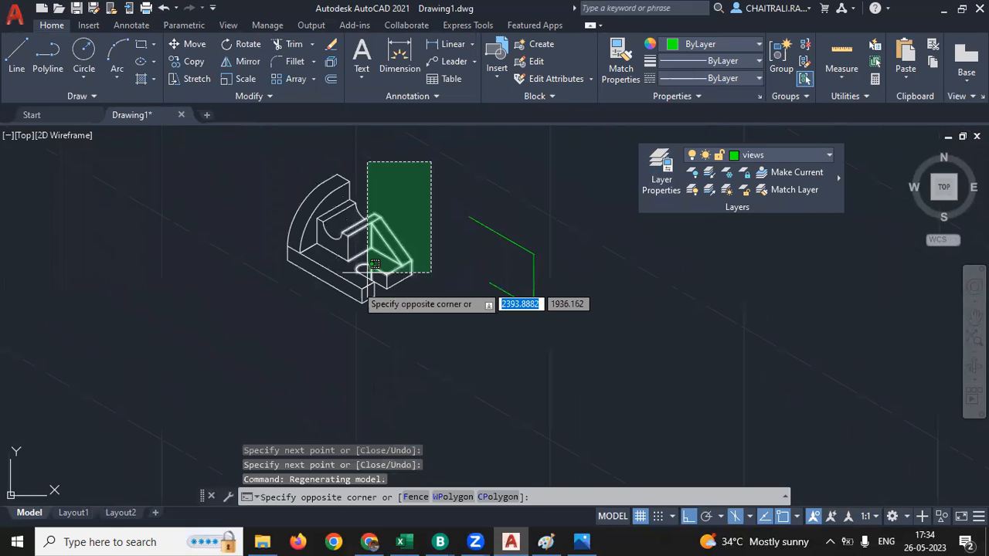
left_click(375, 264)
middle_click_drag(290, 226, 269, 238)
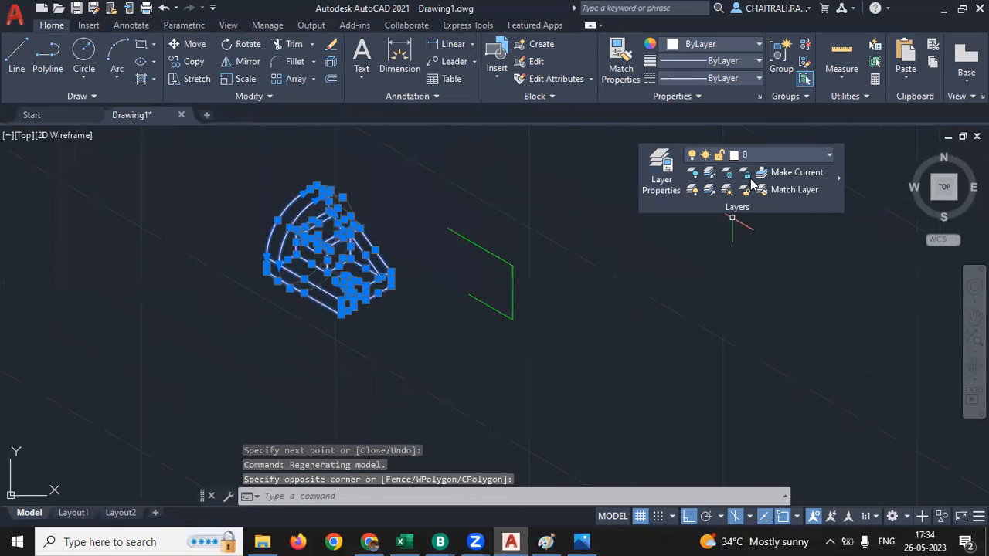
- Assign the selected isometric bracket geometry to the views layer and clear the selection
left_click(788, 155)
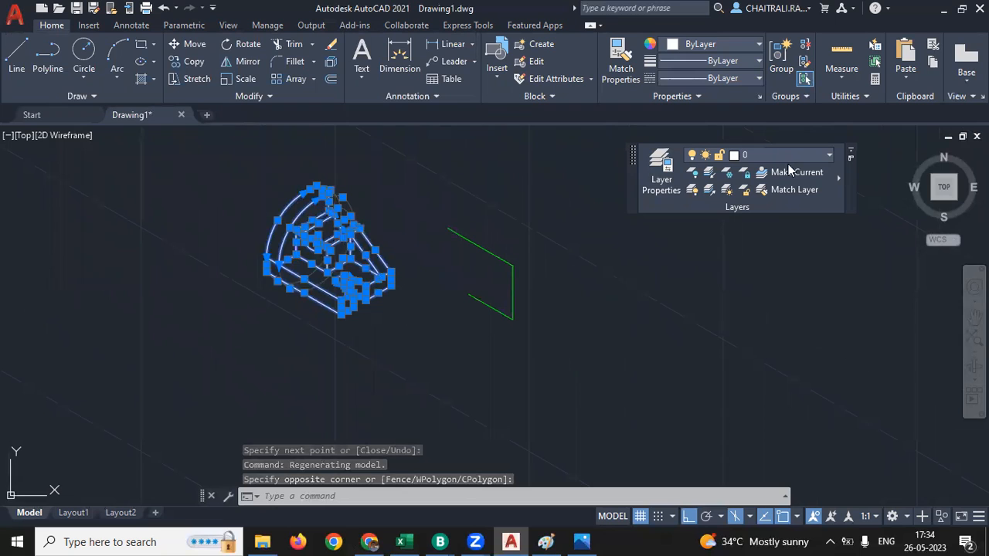
left_click(759, 207)
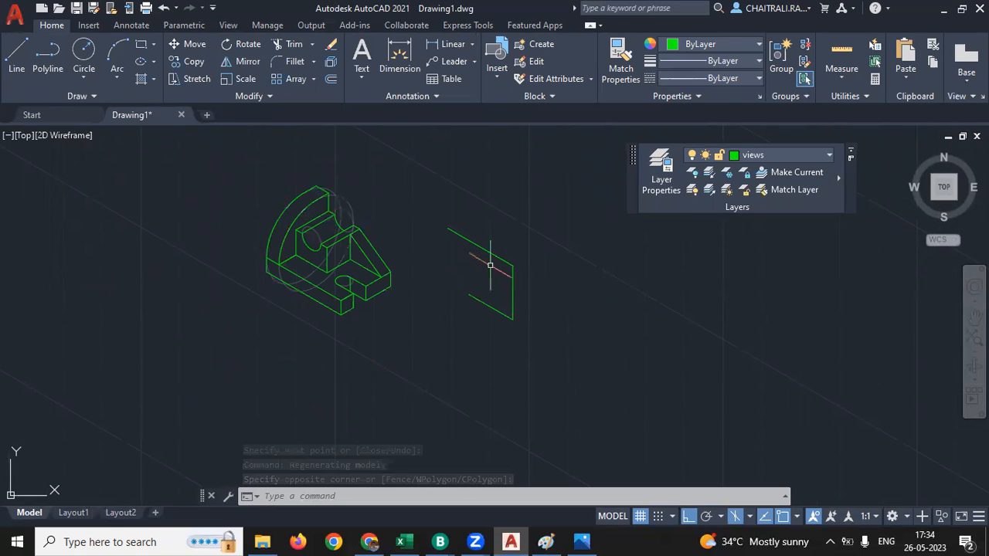
key("Escape")
key("Escape")
scroll(438, 222, "up", 4)
scroll(438, 222, "down", 2)
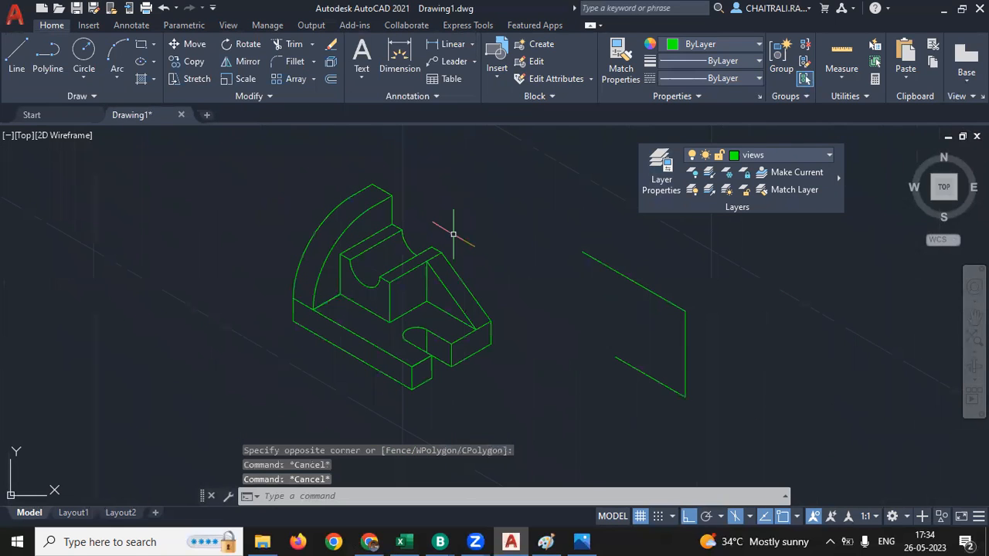
middle_click_drag(408, 357, 384, 349)
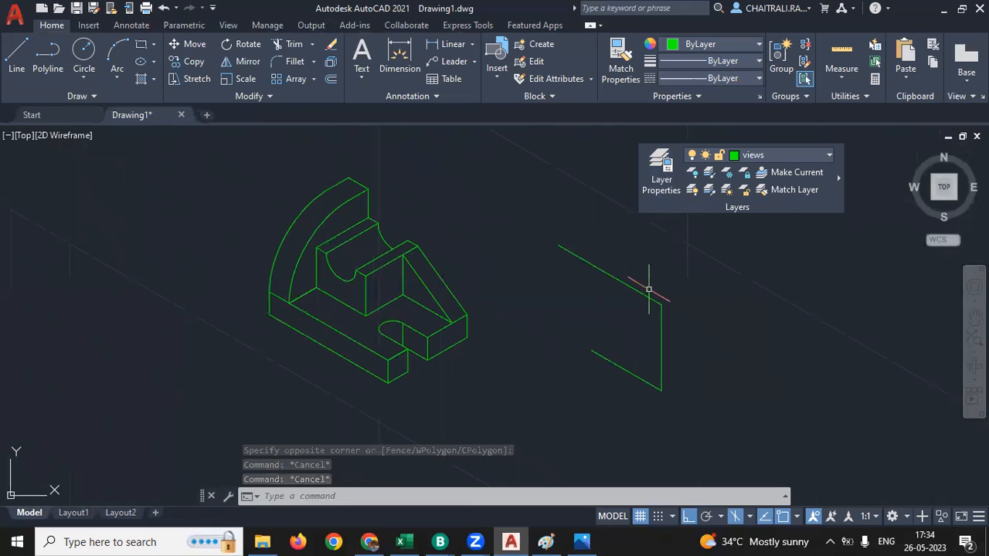
middle_click_drag(649, 290, 618, 274)
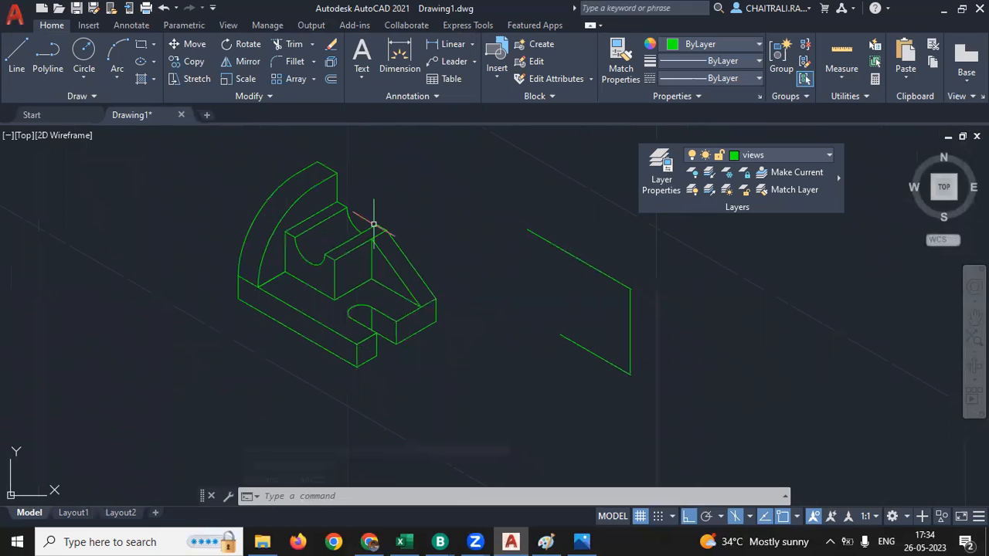
middle_click_drag(351, 261, 371, 266)
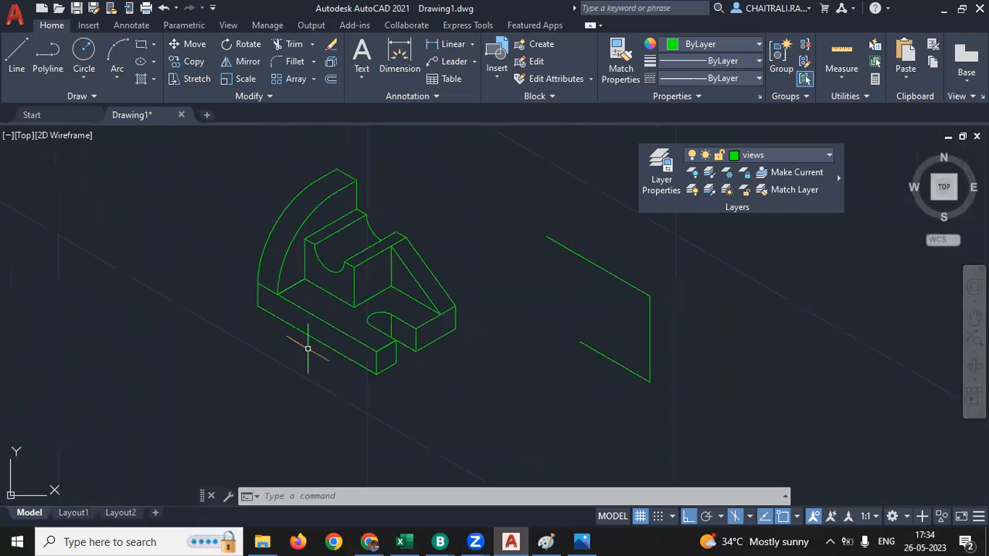
middle_click_drag(497, 313, 497, 319)
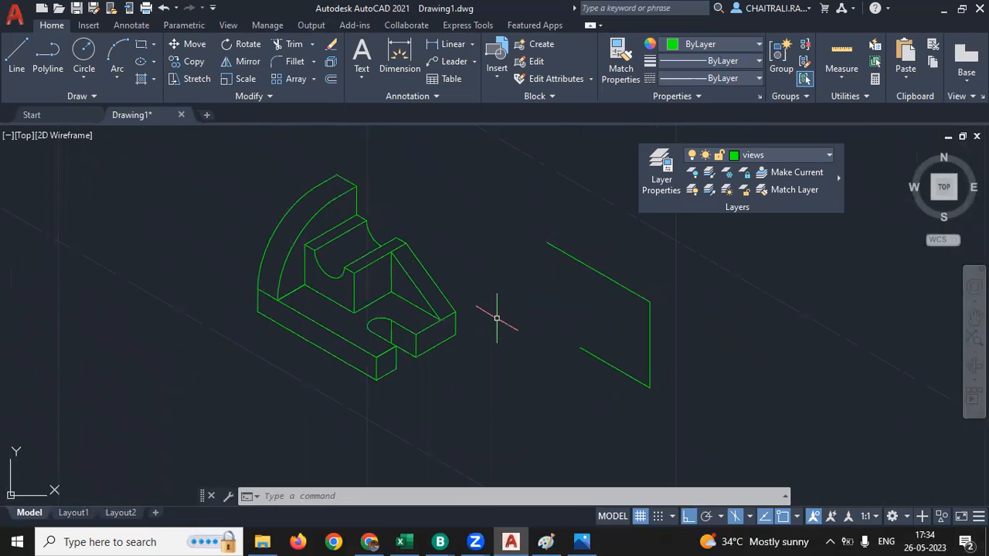
left_click(484, 178)
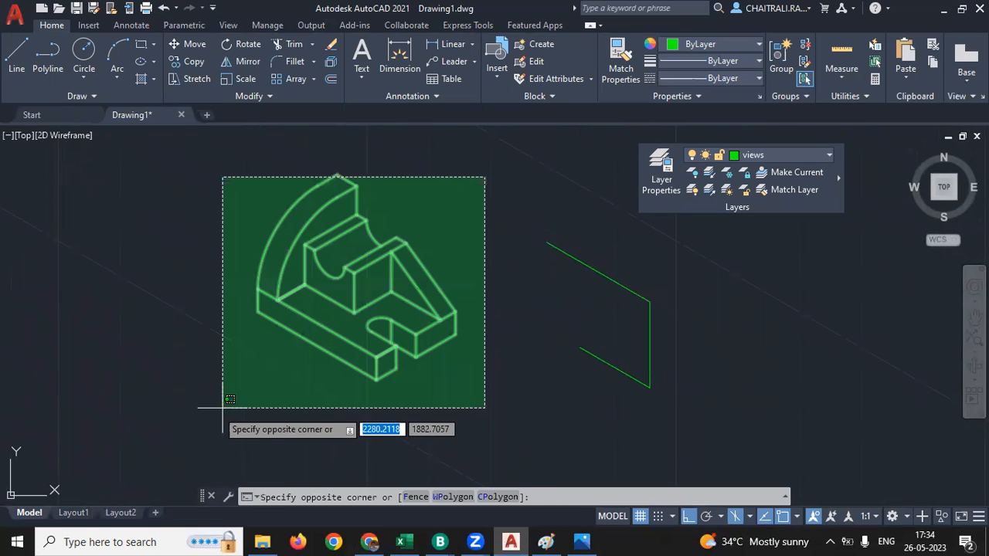
left_click(223, 408)
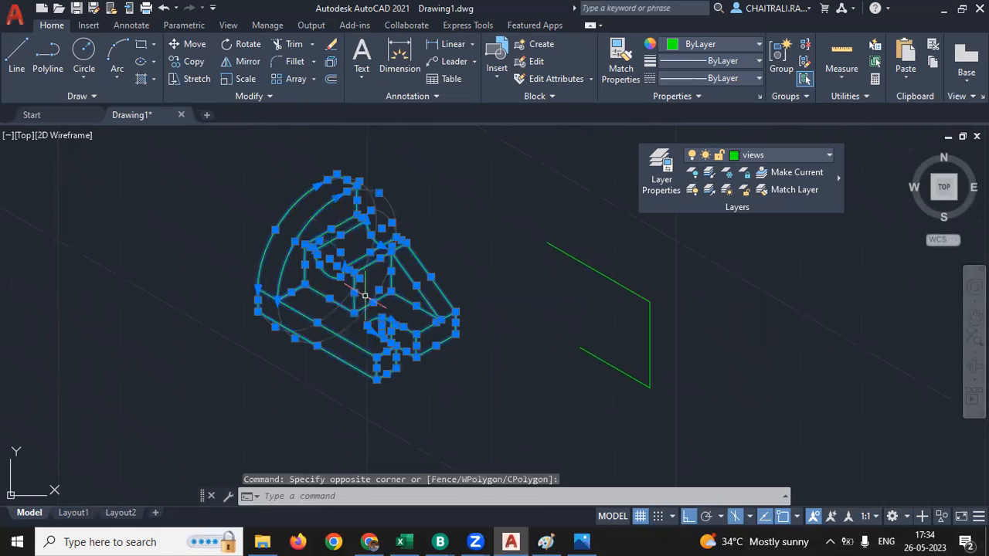
key("Escape")
key("Escape")
left_click(469, 191)
left_click(236, 382)
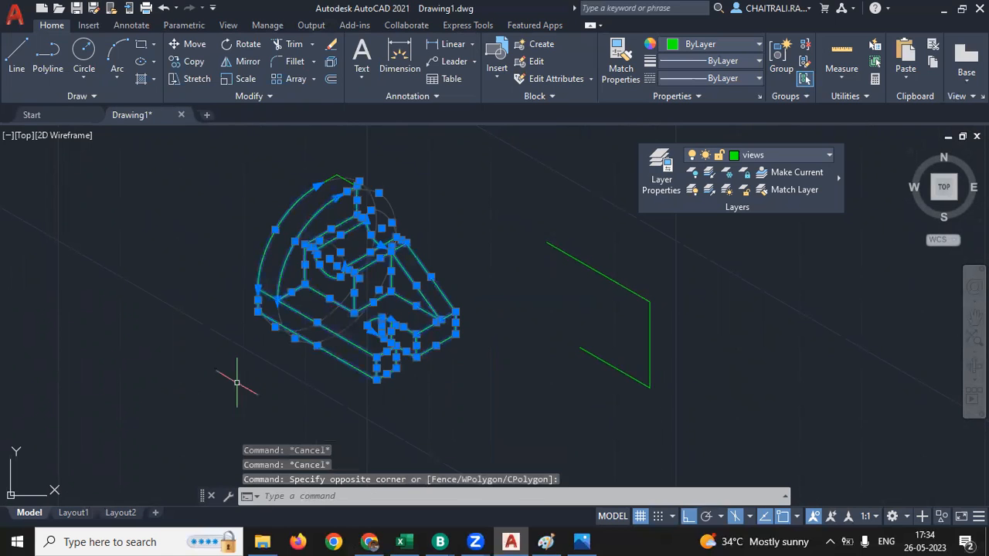
key("Escape")
key("Escape")
left_click(438, 157)
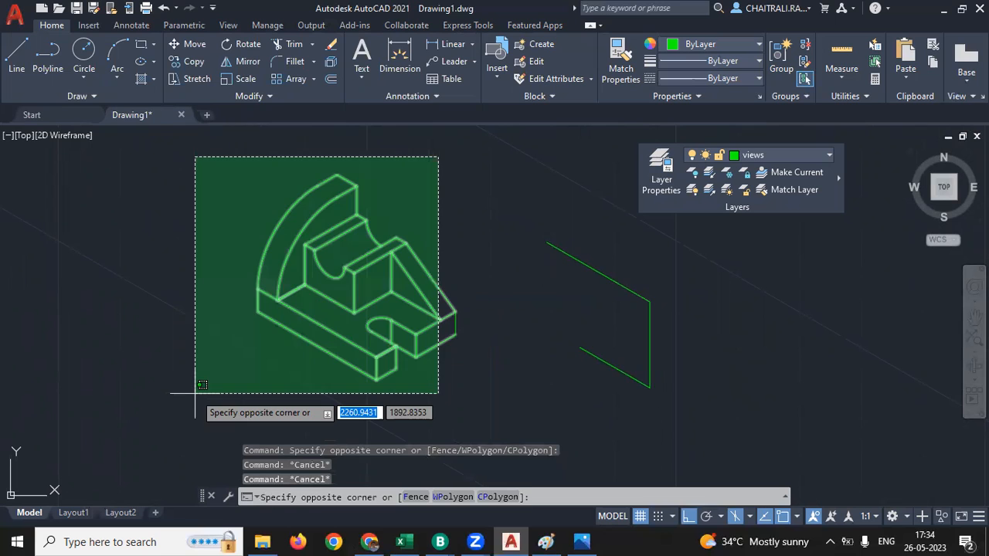
left_click(196, 394)
scroll(338, 365, "up", 2)
key("Escape")
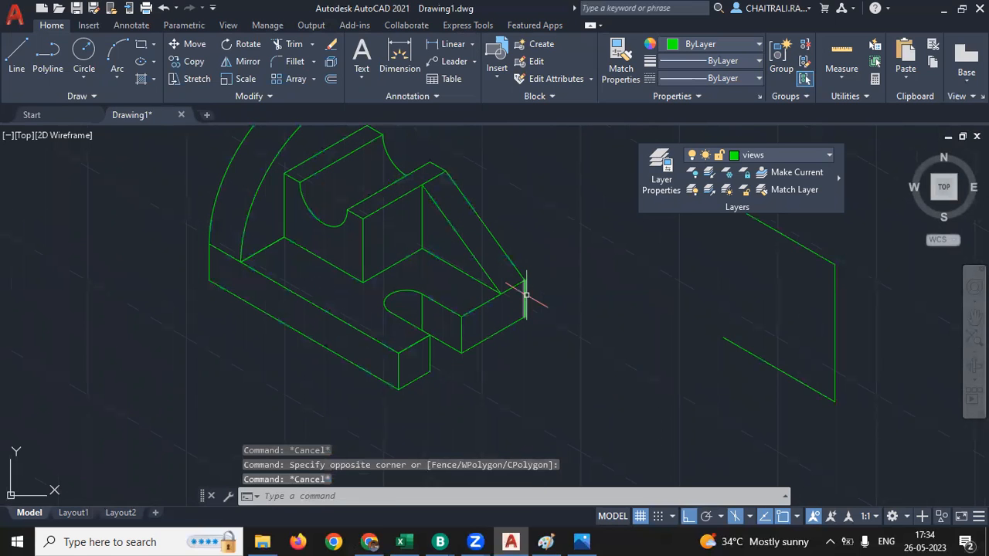
left_click(525, 295)
left_click(495, 298)
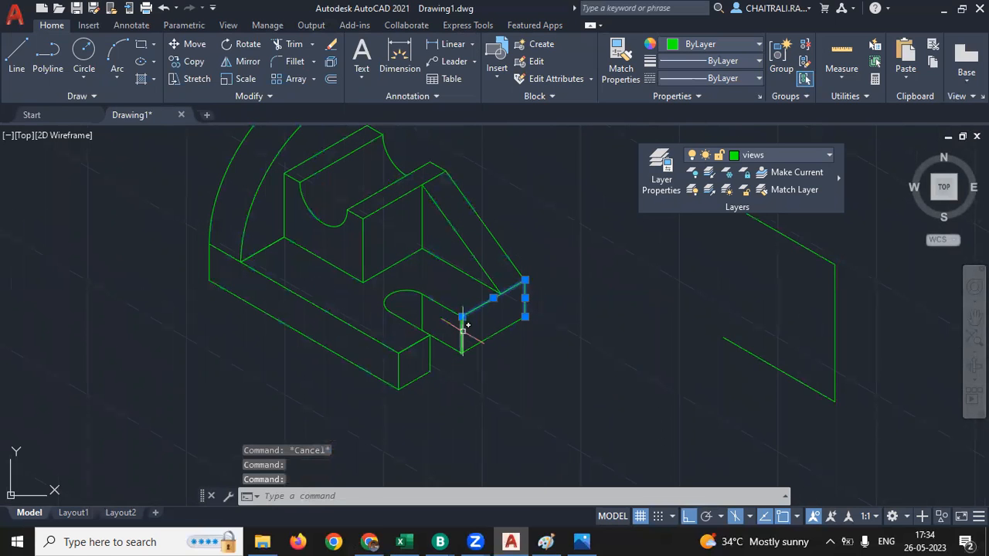
left_click(463, 332)
middle_click_drag(750, 219, 746, 257)
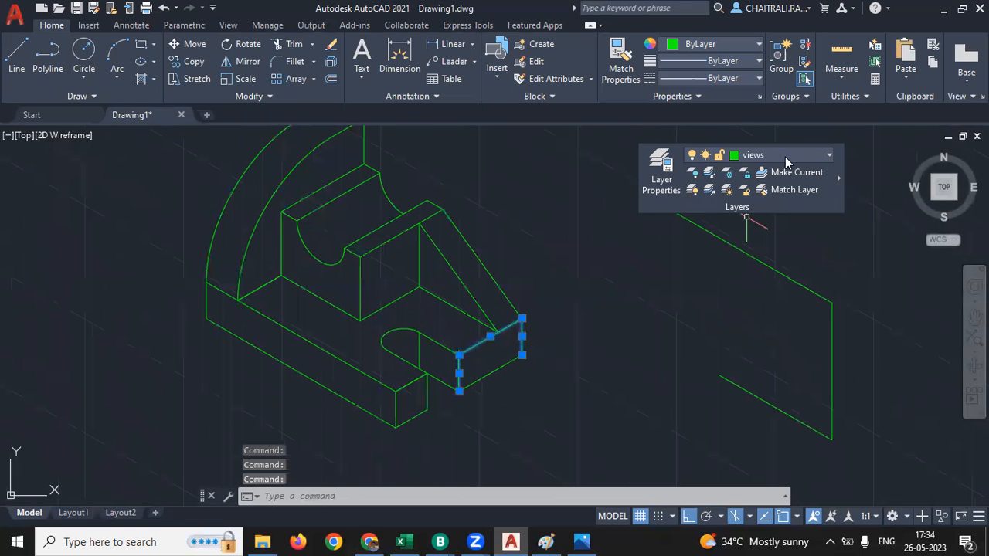
key("Escape")
key("Escape")
scroll(532, 186, "down", 3)
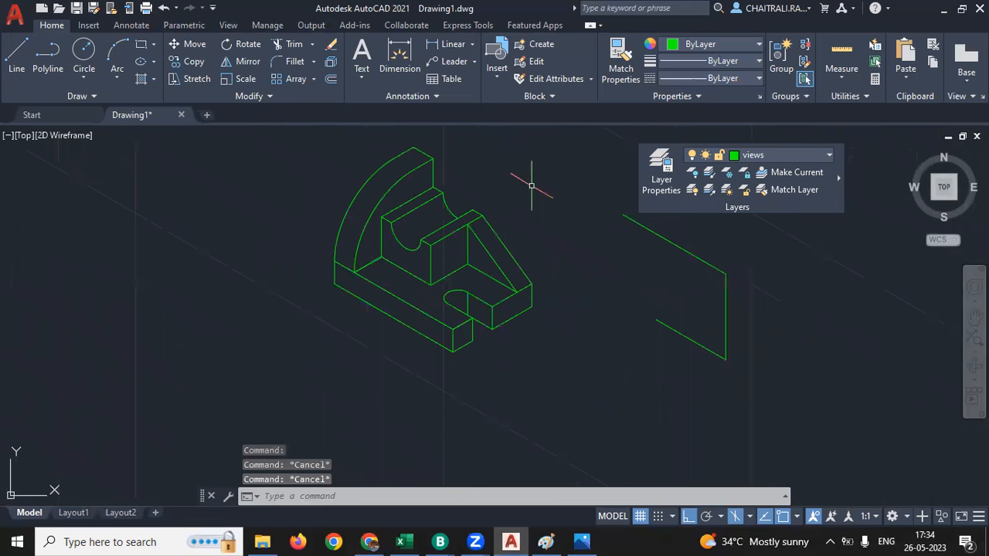
- Delete the three connected stray lines beside the isometric bracket
middle_click_drag(532, 185, 500, 249)
key("Escape")
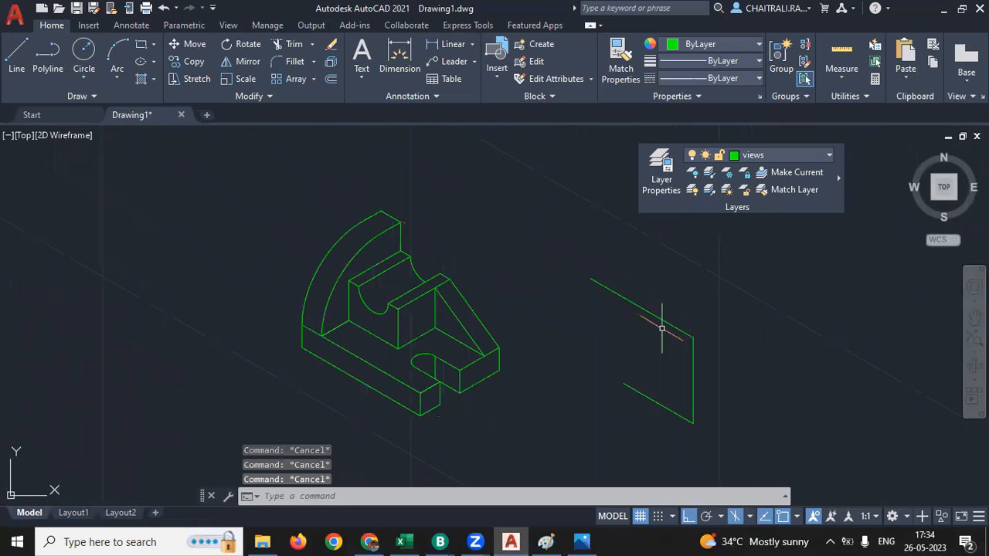
left_click(737, 308)
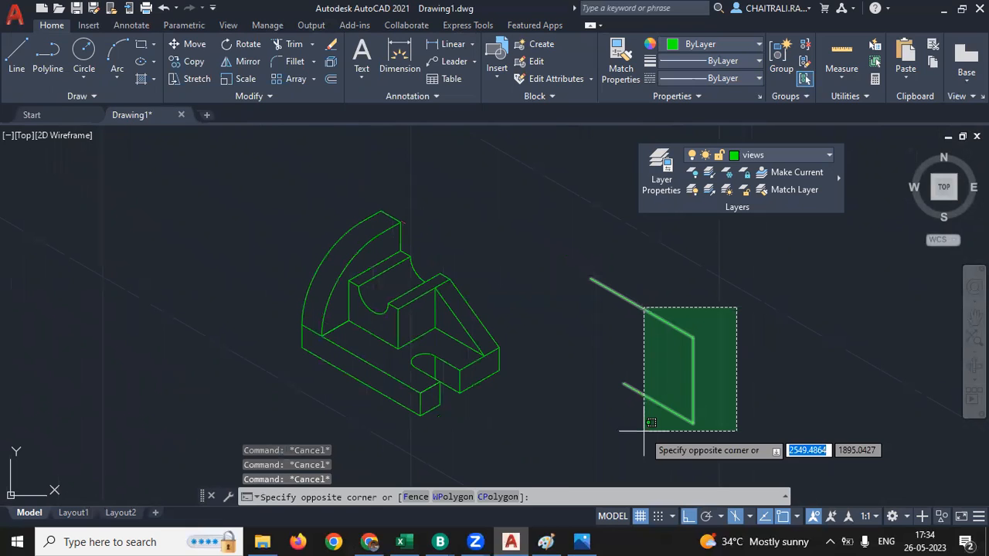
left_click(643, 430)
key("Delete")
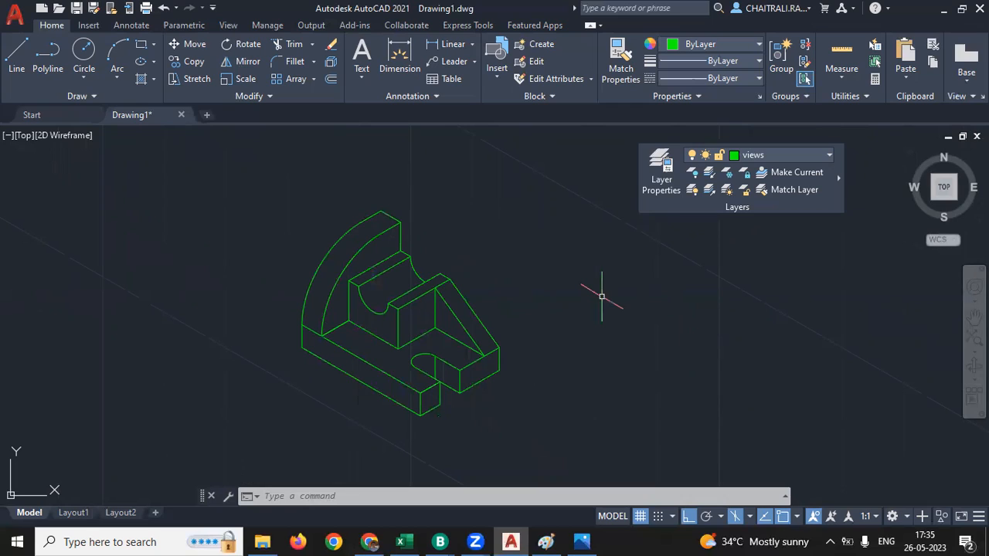
- Delete the overlapping duplicate of the short base edge between the inner arc and the raised block
left_click(340, 326)
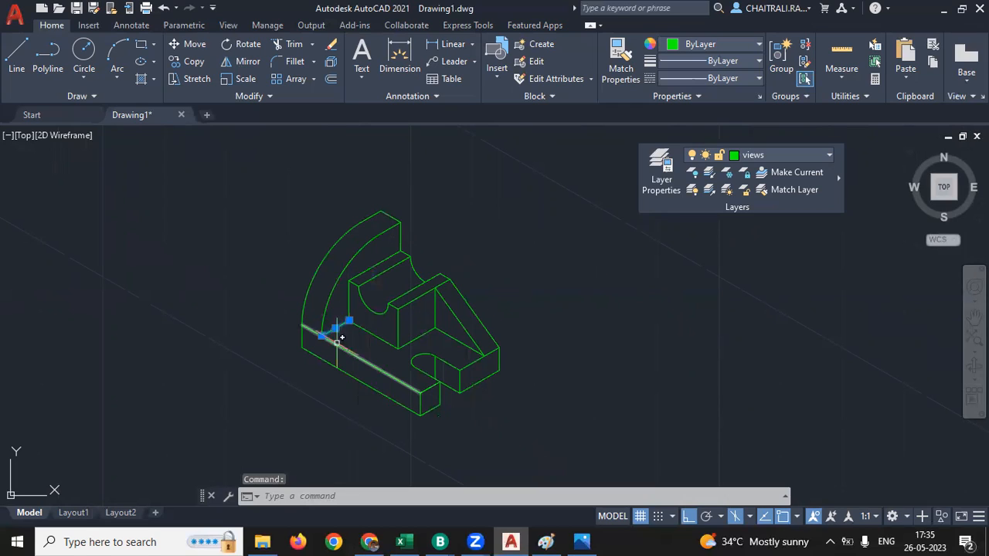
key("Delete")
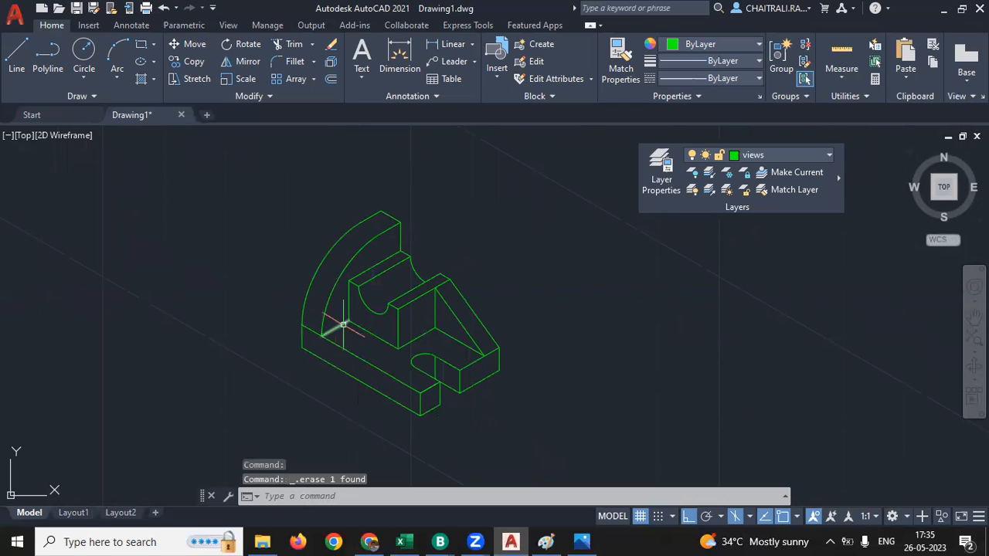
- Try erasing the remaining short base edge between the inner arc and the raised block, and undo the erase
left_click(343, 326)
scroll(335, 341, "up", 4)
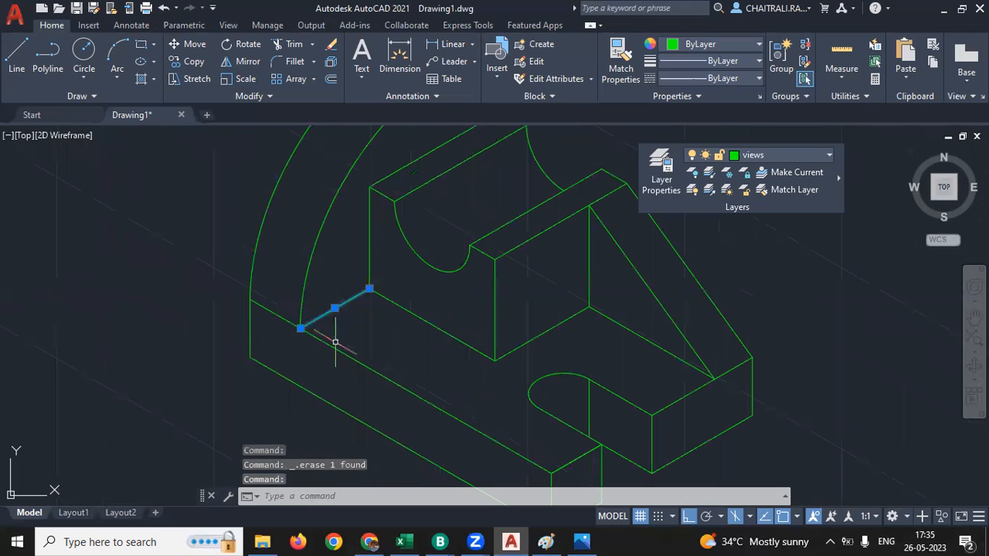
middle_click_drag(336, 341, 343, 355)
key("Delete")
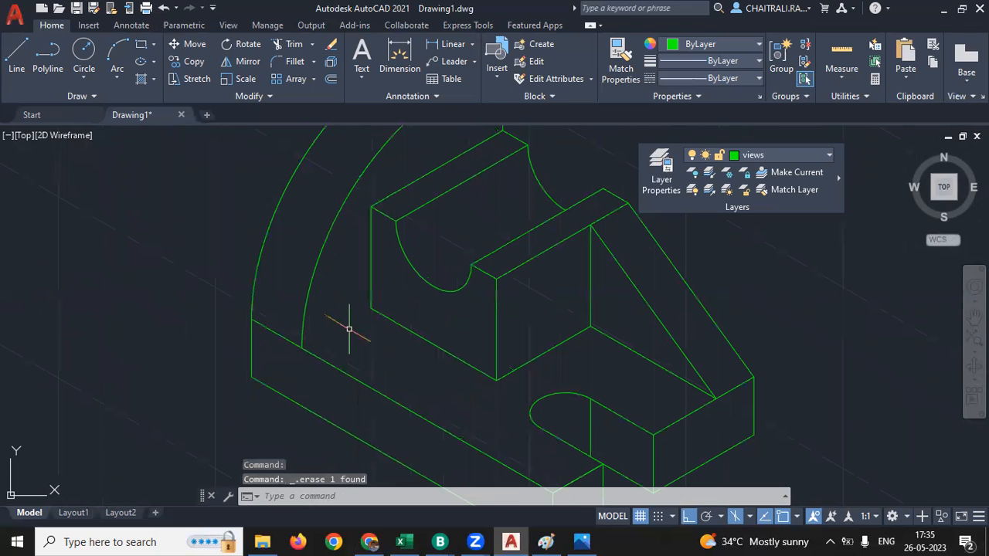
key("ctrl+z")
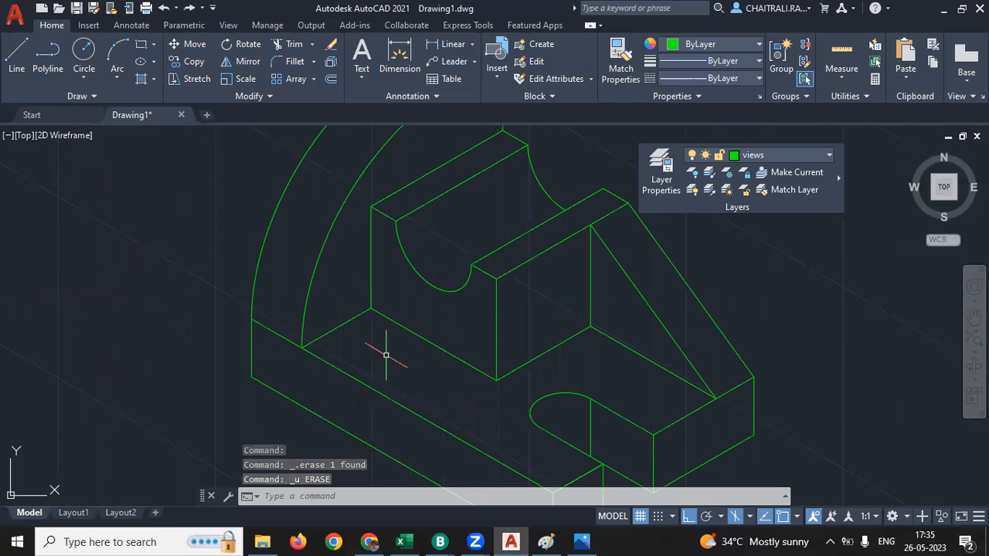
- Examine the isometric bracket's edges around the curved back plate, grooved block, sloping rib and base slot
mouse_move(386, 356)
middle_mouse_down()
mouse_move(316, 378)
mouse_move(321, 371)
middle_mouse_up()
scroll(316, 378, "down", 2)
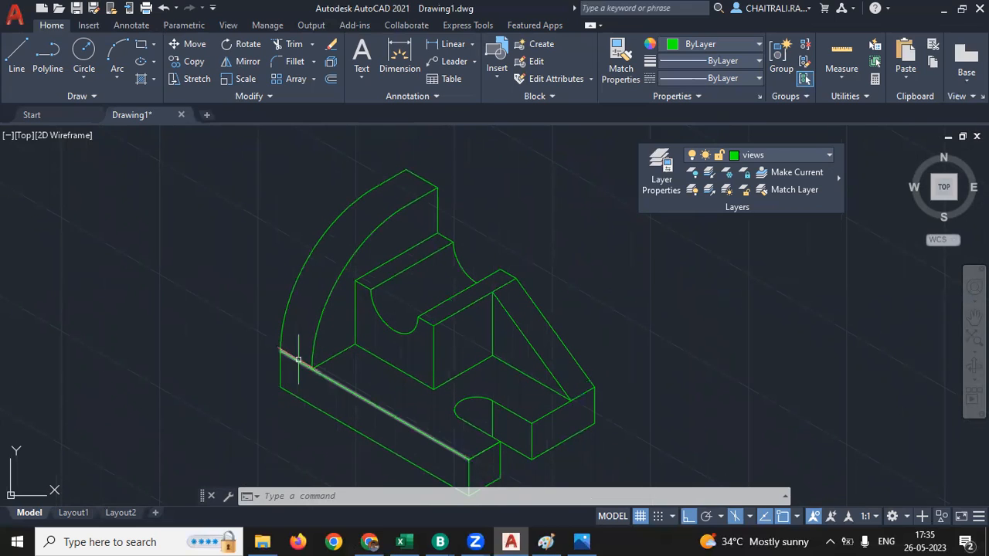
middle_click_drag(415, 408, 409, 378)
scroll(306, 326, "up", 1)
middle_click_drag(306, 325, 314, 348)
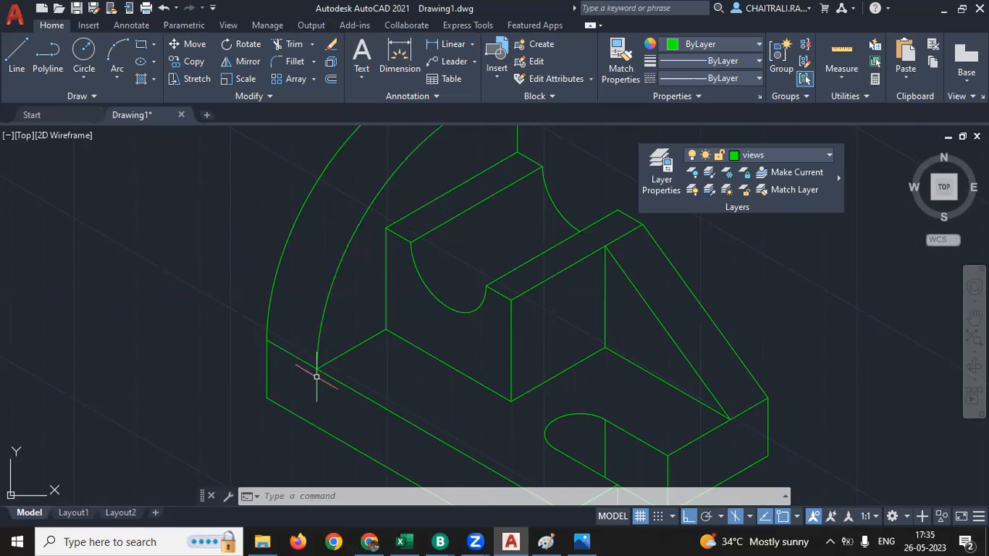
middle_click_drag(347, 372, 350, 355)
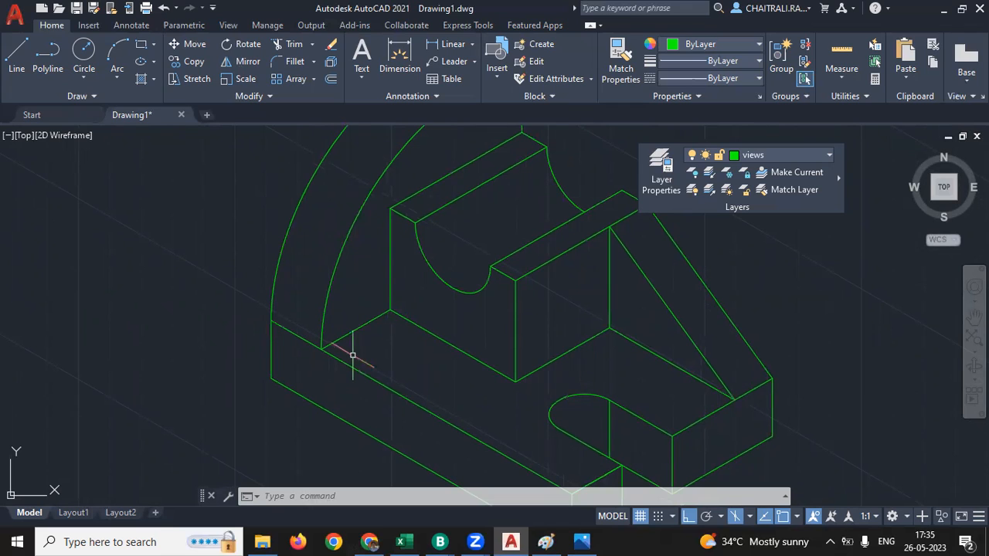
middle_click_drag(704, 343, 641, 320)
scroll(610, 383, "down", 2)
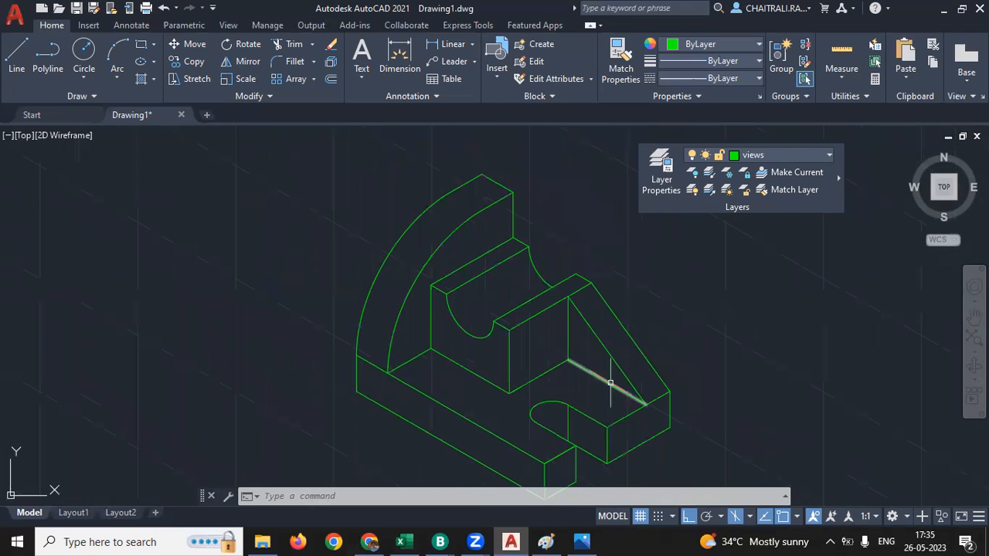
middle_click_drag(611, 382, 545, 348)
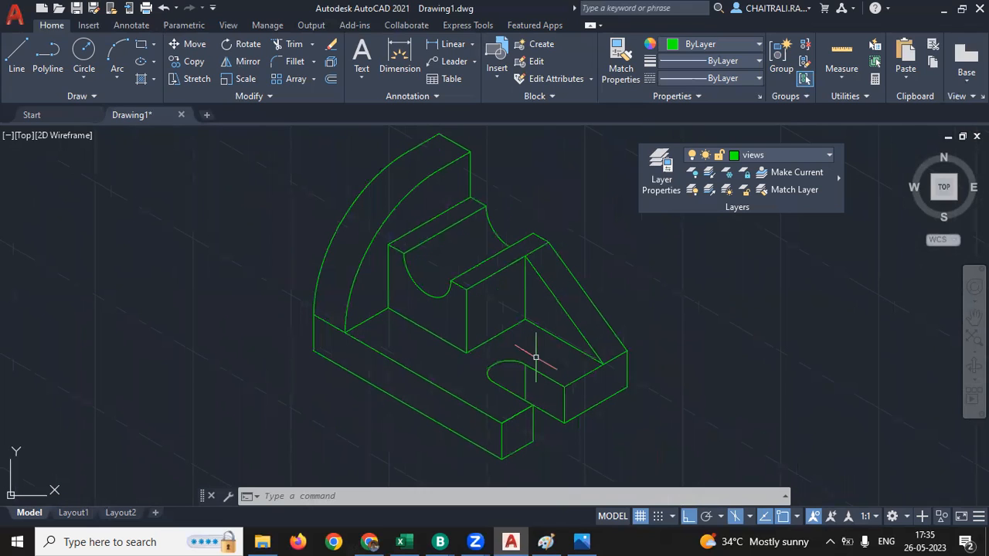
middle_click_drag(535, 357, 557, 330)
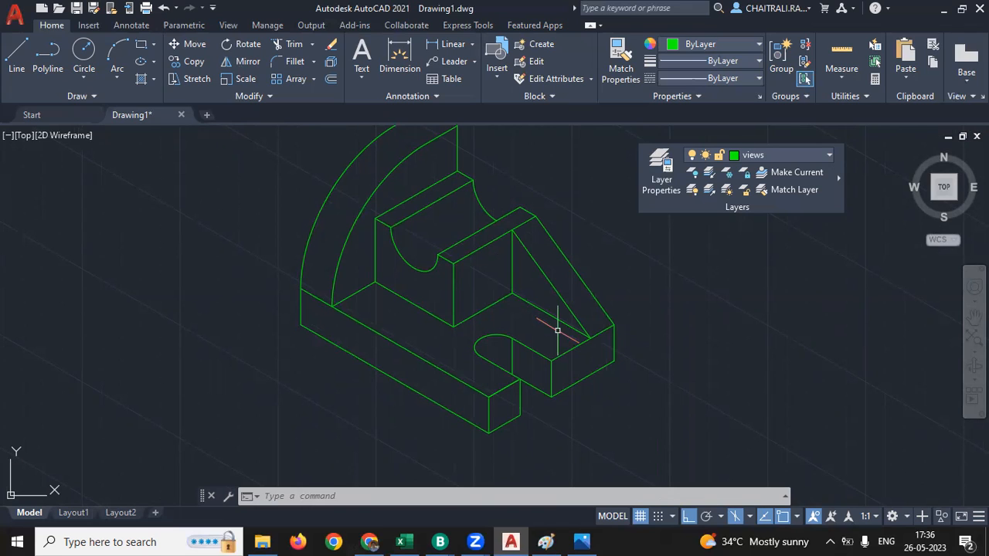
scroll(433, 355, "down", 3)
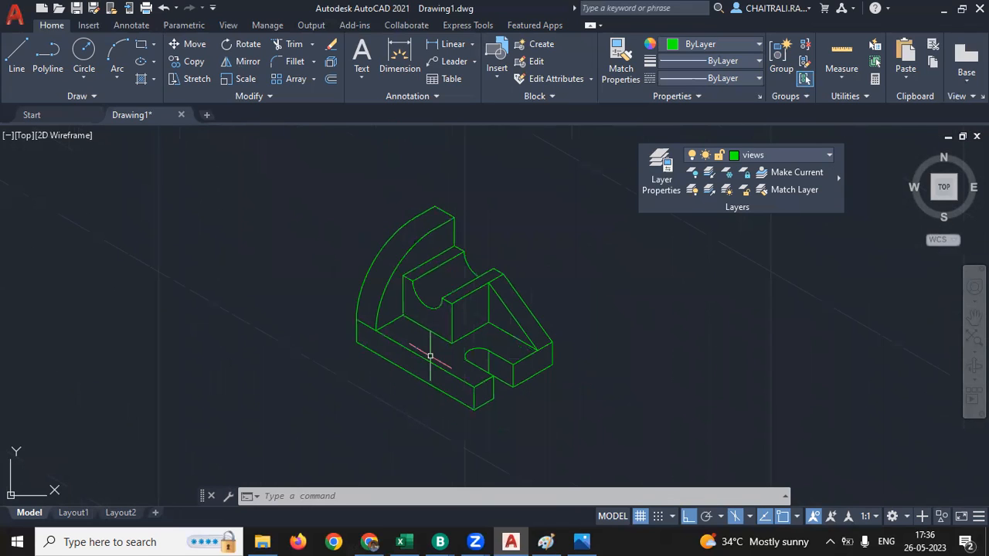
scroll(457, 374, "up", 1)
scroll(457, 374, "up", 3)
scroll(365, 336, "down", 1)
middle_click_drag(363, 303, 349, 317)
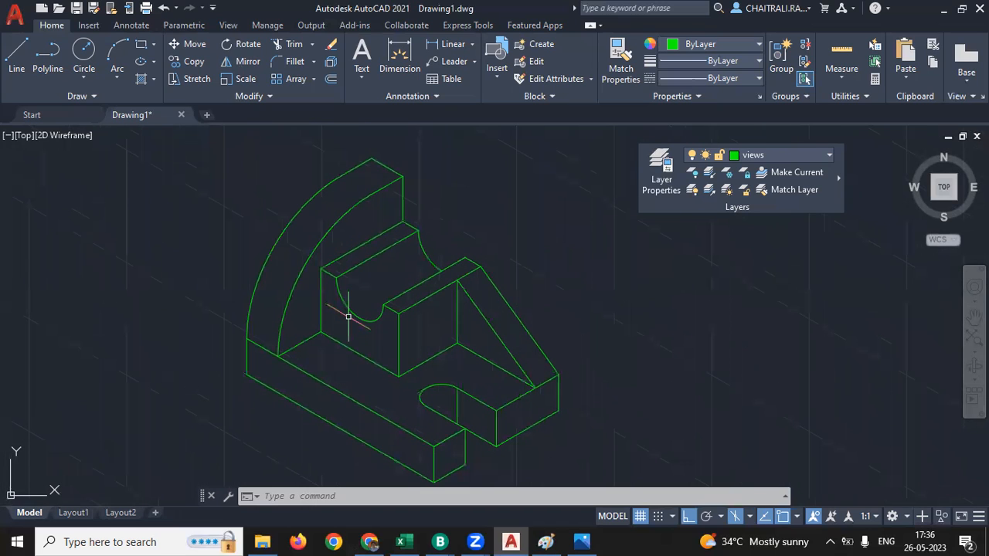
scroll(306, 265, "down", 2)
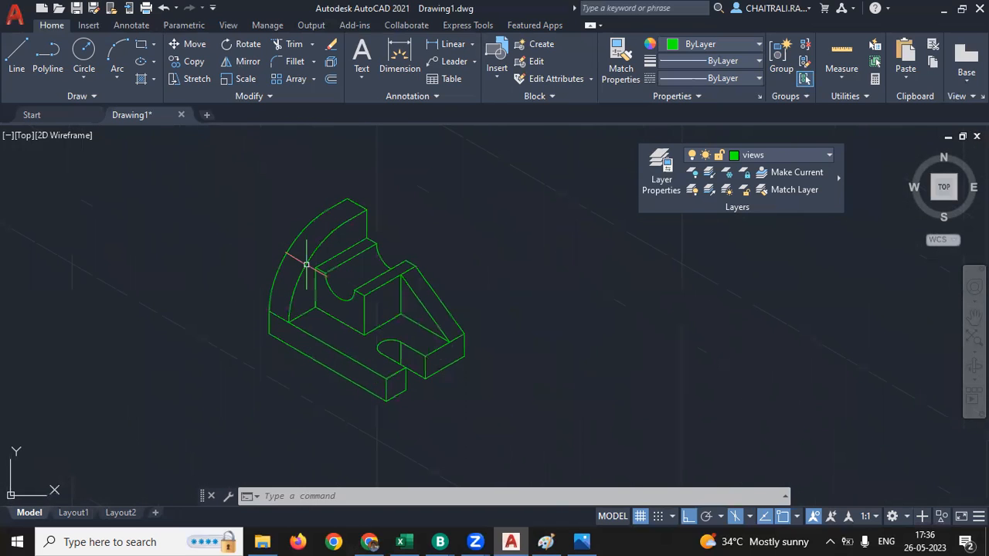
middle_click_drag(306, 264, 338, 253)
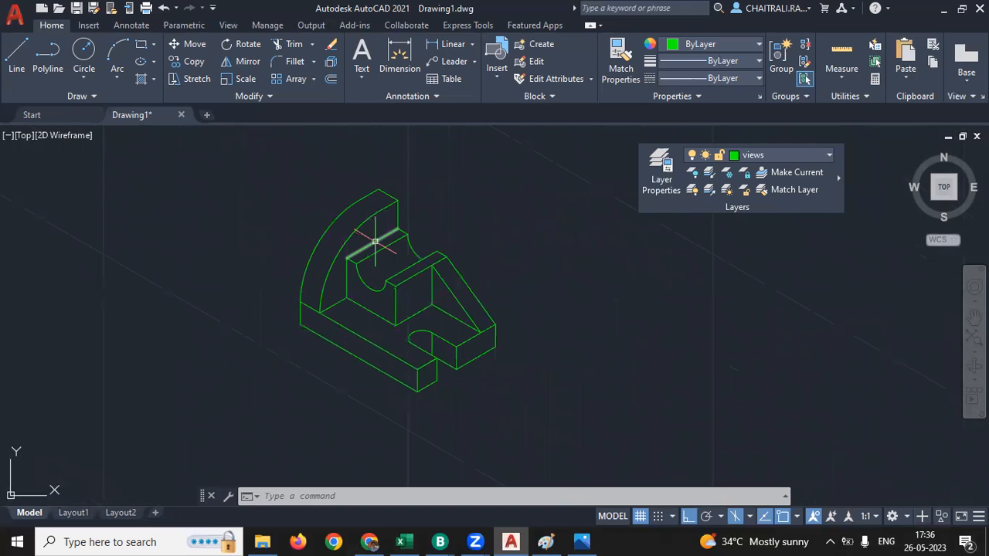
scroll(375, 242, "up", 2)
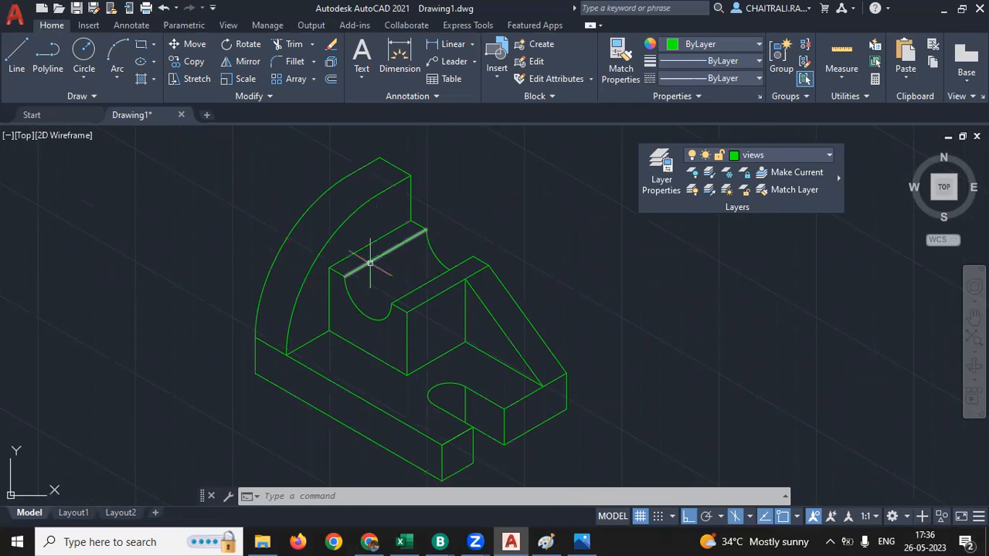
mouse_move(370, 263)
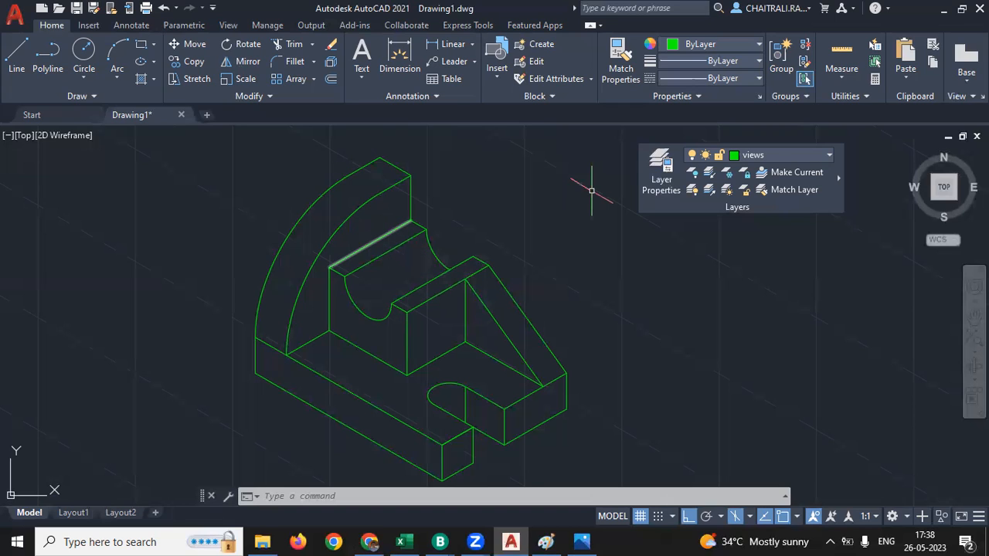
- Create a new blank drawing and open DesignCenter with the DC command
middle_click_drag(584, 320, 671, 323)
scroll(672, 323, "down", 2)
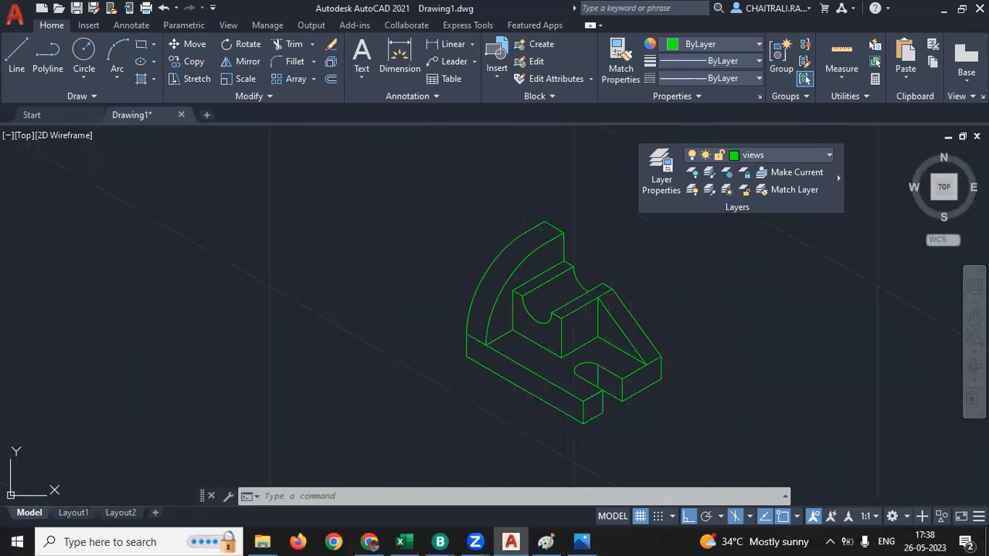
mouse_move(658, 309)
middle_mouse_down()
mouse_move(415, 259)
mouse_move(256, 253)
middle_mouse_up()
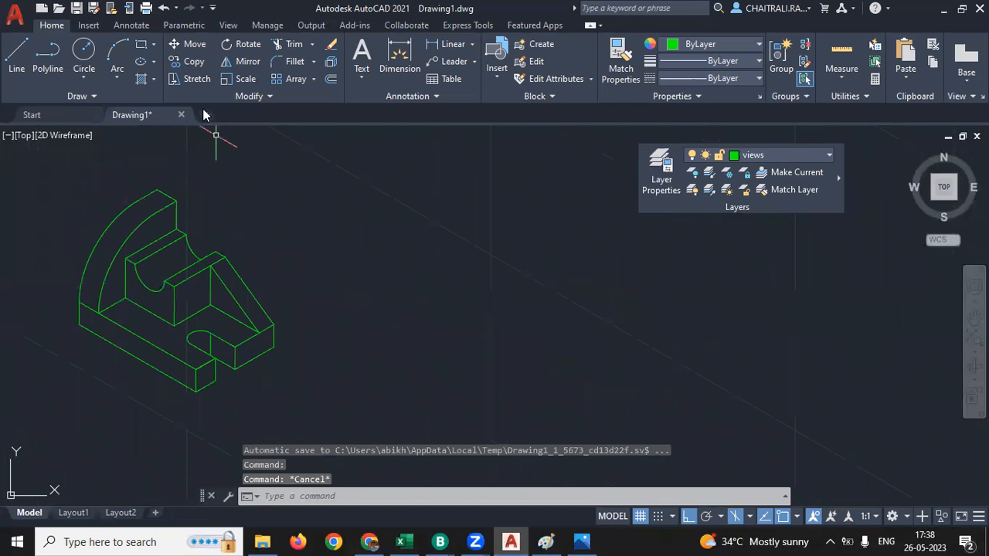
left_click(207, 115)
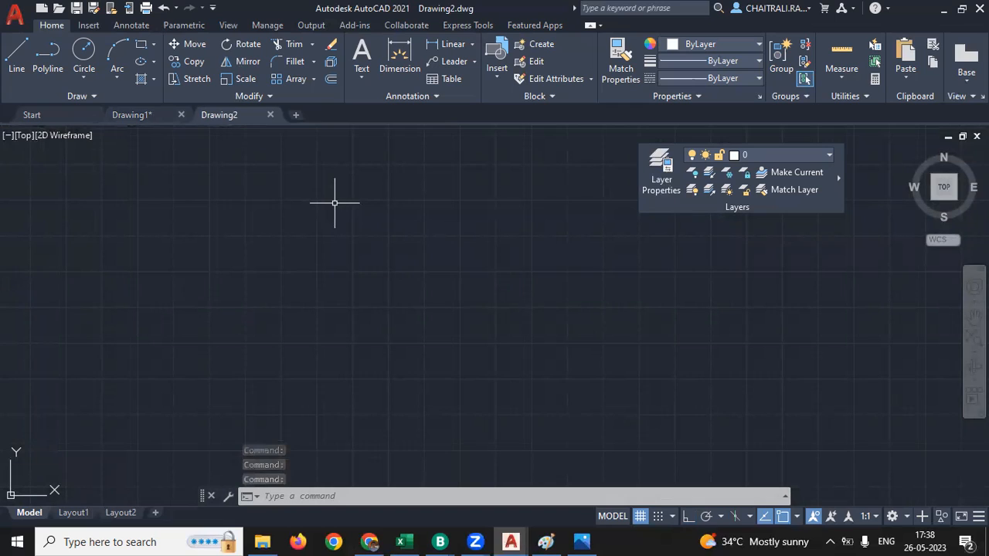
type("DC")
key("Return")
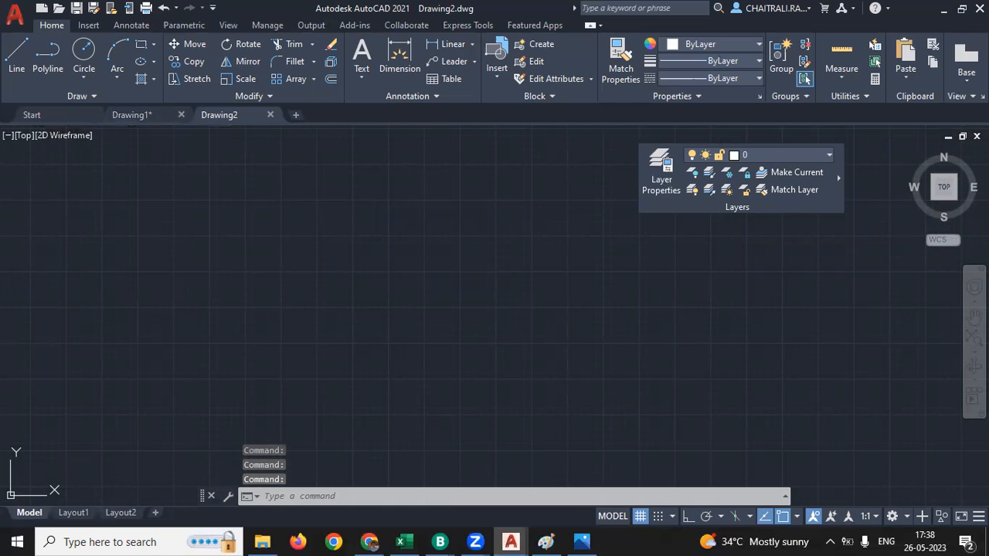
- Switch to Paint, handwrite the letters DC followed by an Enter arrow with the brush, and return to AutoCAD
left_click(546, 542)
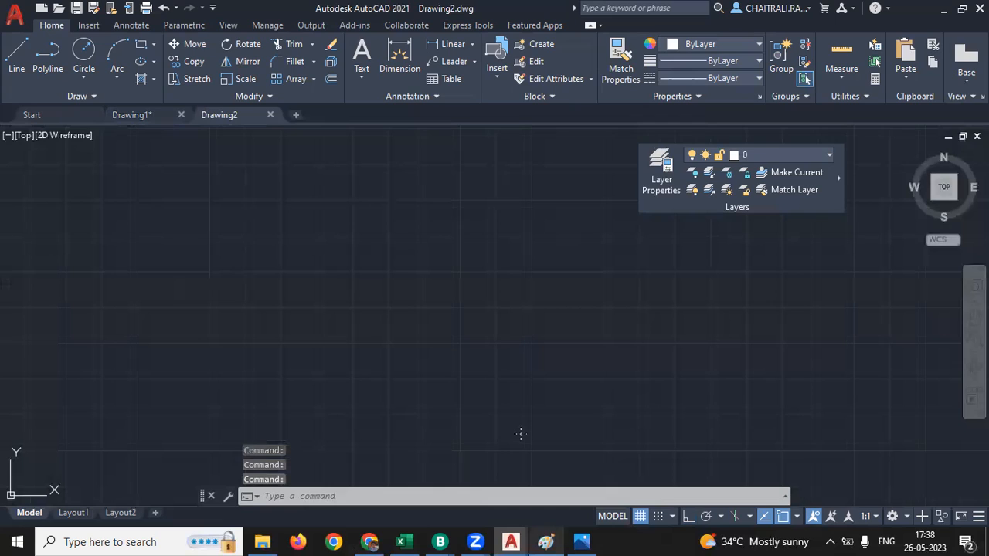
left_click_drag(535, 308, 479, 288)
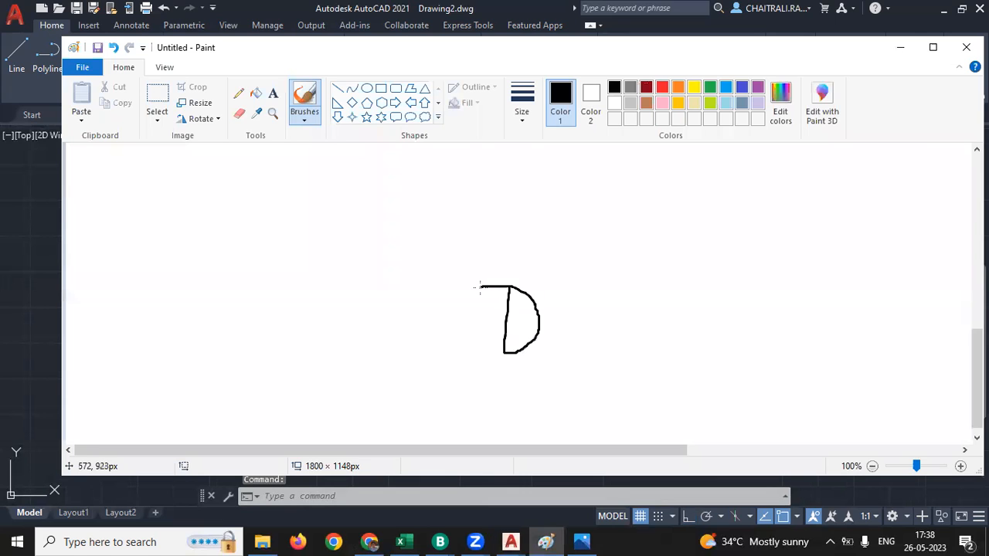
left_click(597, 292)
left_click_drag(597, 292, 616, 341)
mouse_move(653, 277)
left_mouse_down()
mouse_move(657, 345)
mouse_move(709, 334)
mouse_move(721, 368)
left_mouse_up()
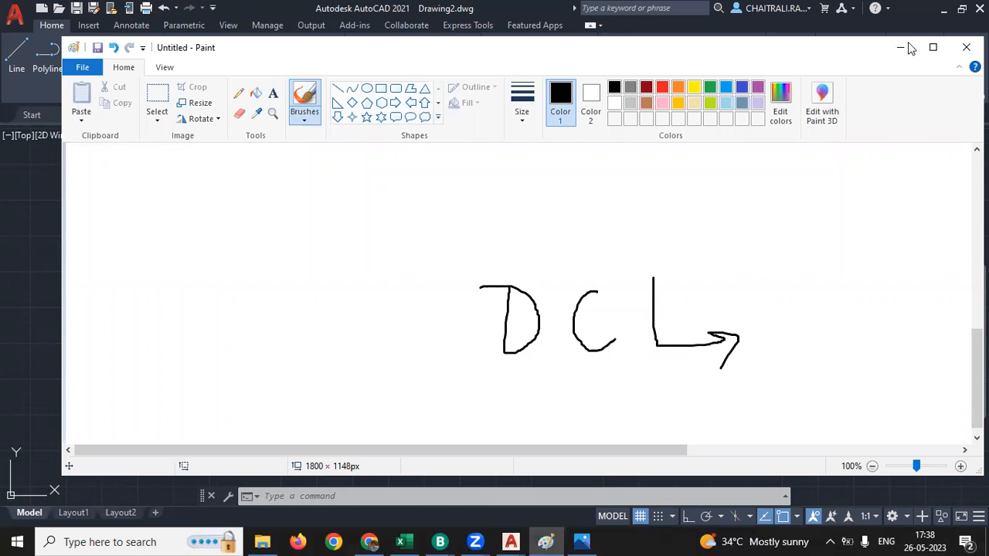
key("alt+Tab")
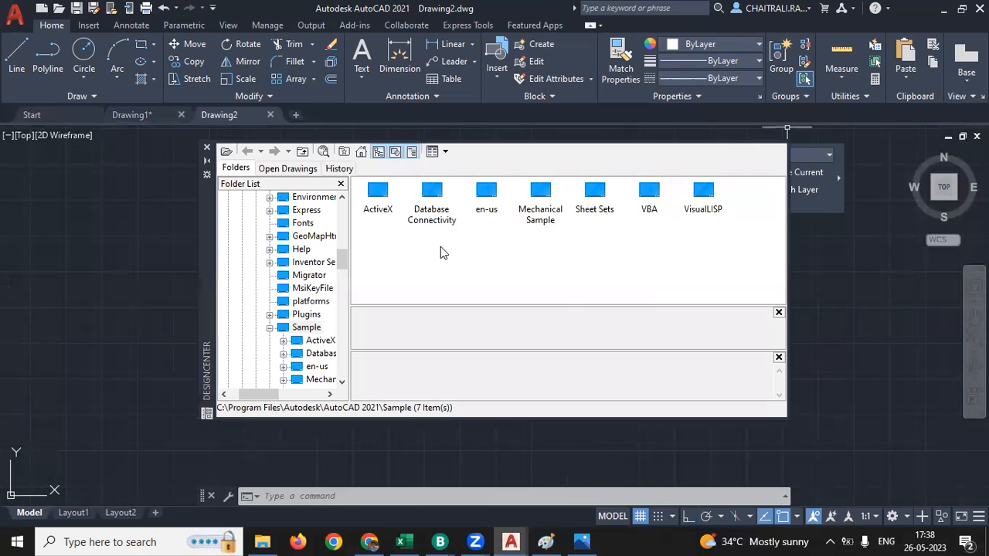
- Show the contents of Local Disk (C:) from DesignCenter's folder list
left_click_drag(343, 261, 343, 222)
scroll(282, 228, "up", 2)
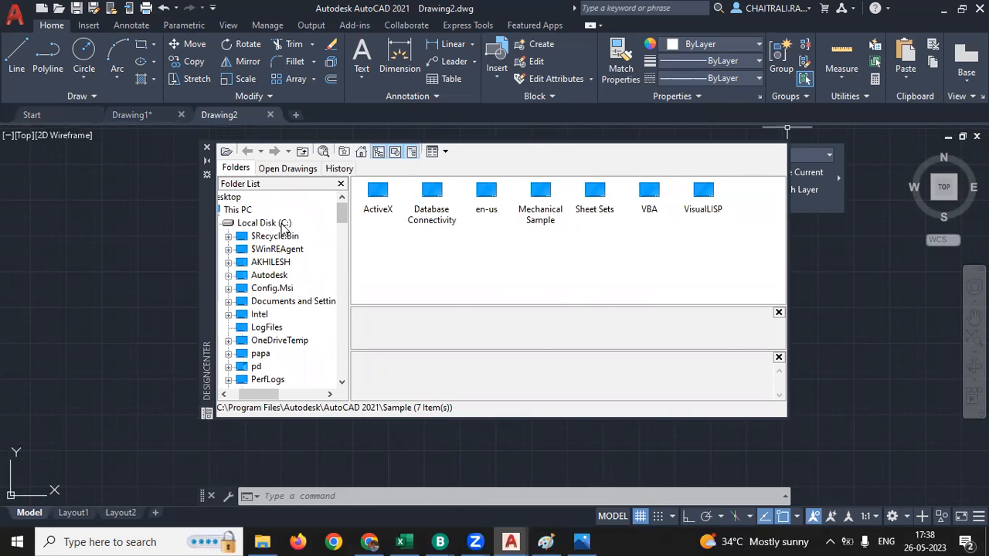
left_click(266, 224)
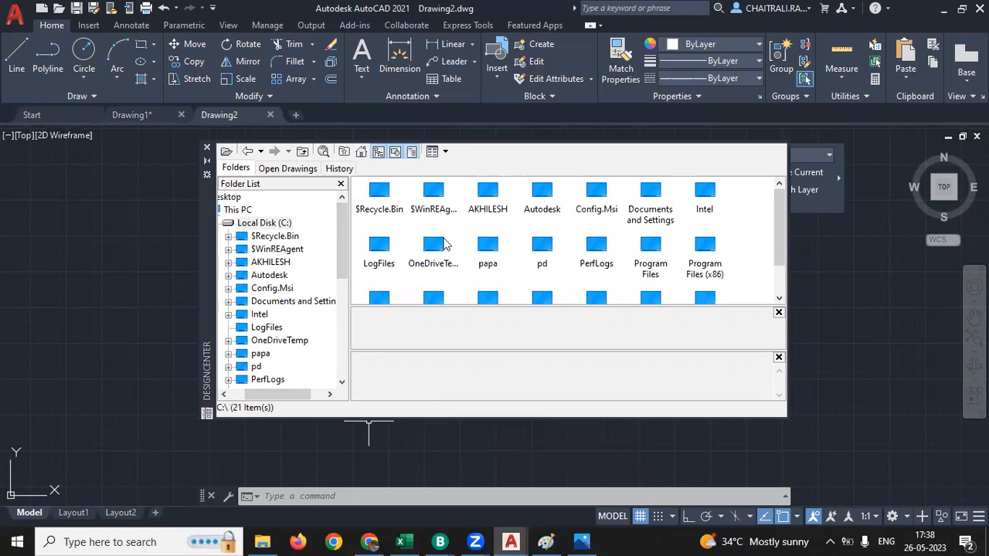
left_click_drag(286, 396, 269, 390)
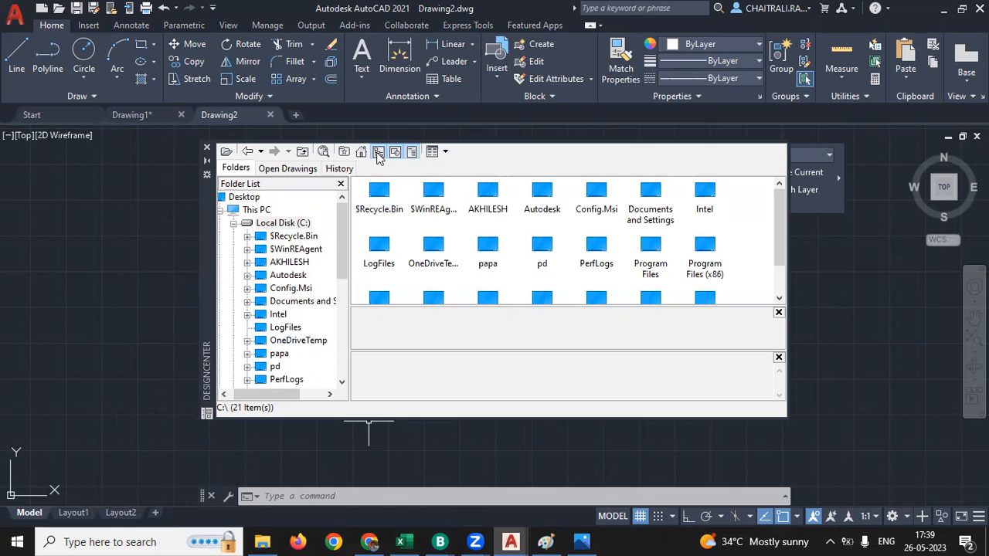
- Hide and restore DesignCenter's folder tree with Tree View Toggle, twice
left_click(378, 152)
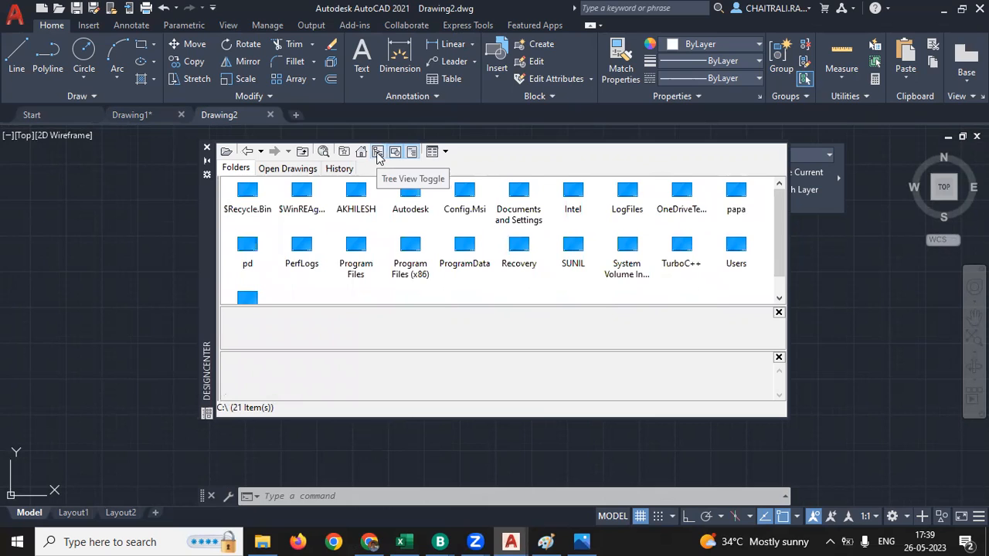
left_click(379, 153)
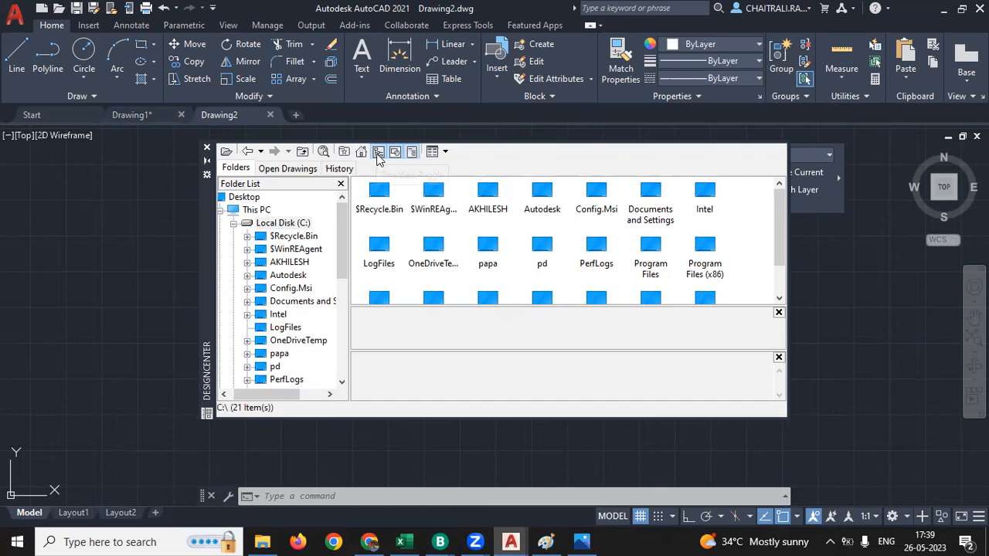
left_click(378, 153)
left_click(378, 153)
- Open the folder C:\Program Files\Autodesk\AutoCAD 2021 in DesignCenter
left_click(296, 224)
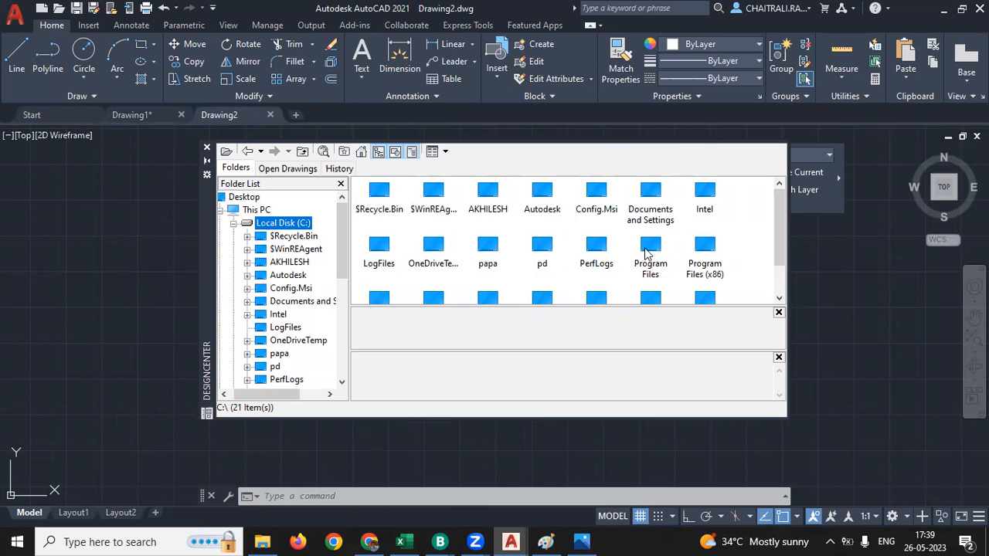
left_click(648, 254)
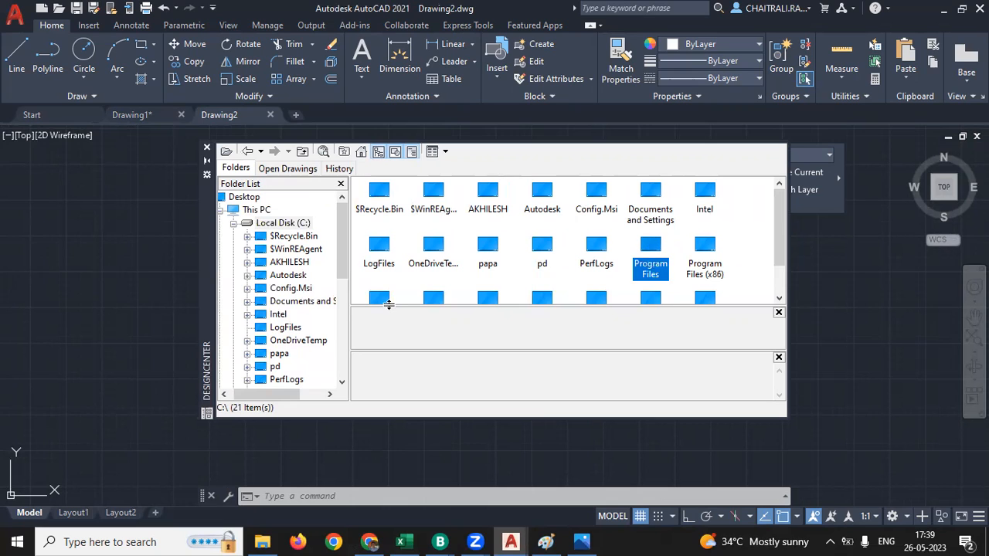
scroll(337, 275, "down", 2)
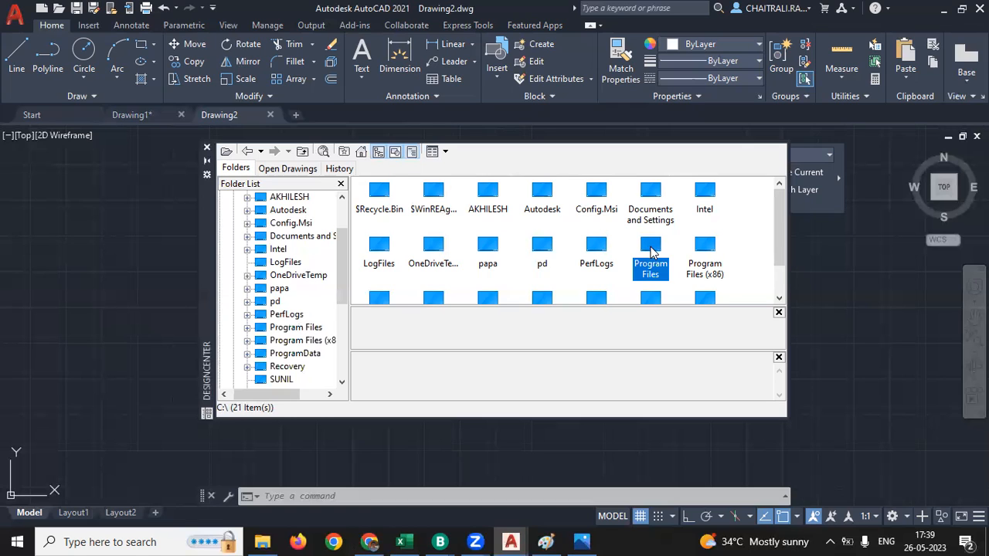
double_click(650, 249)
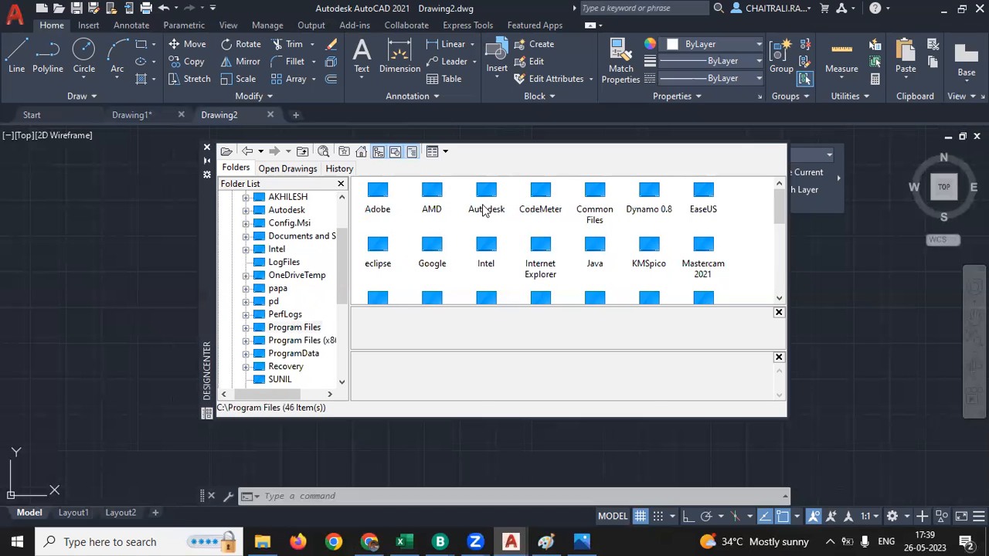
left_click(485, 210)
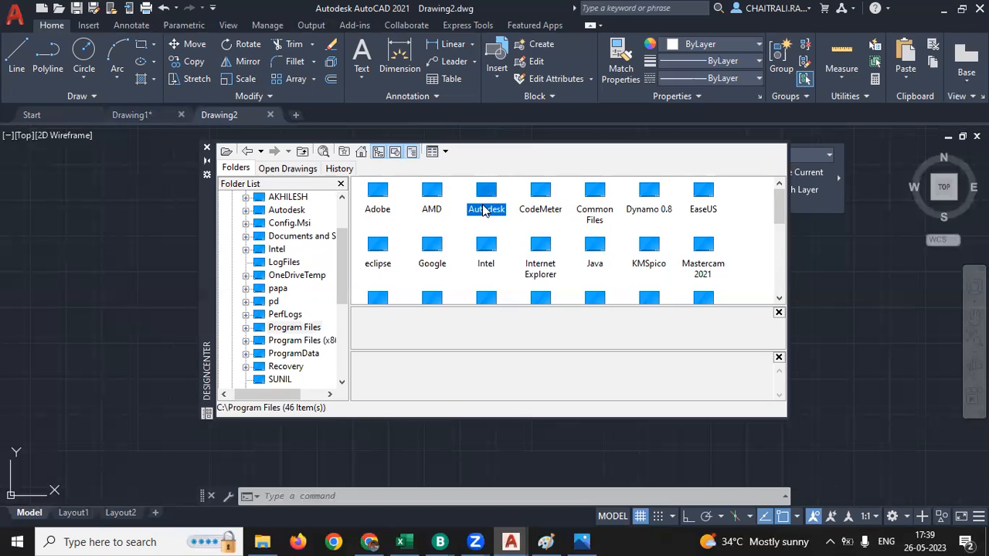
double_click(485, 209)
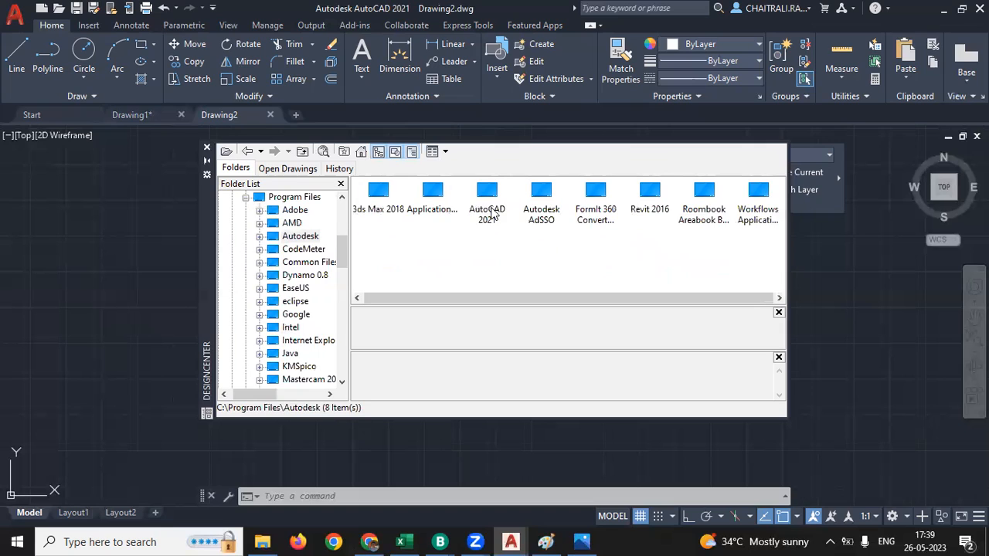
left_click(492, 208)
double_click(487, 193)
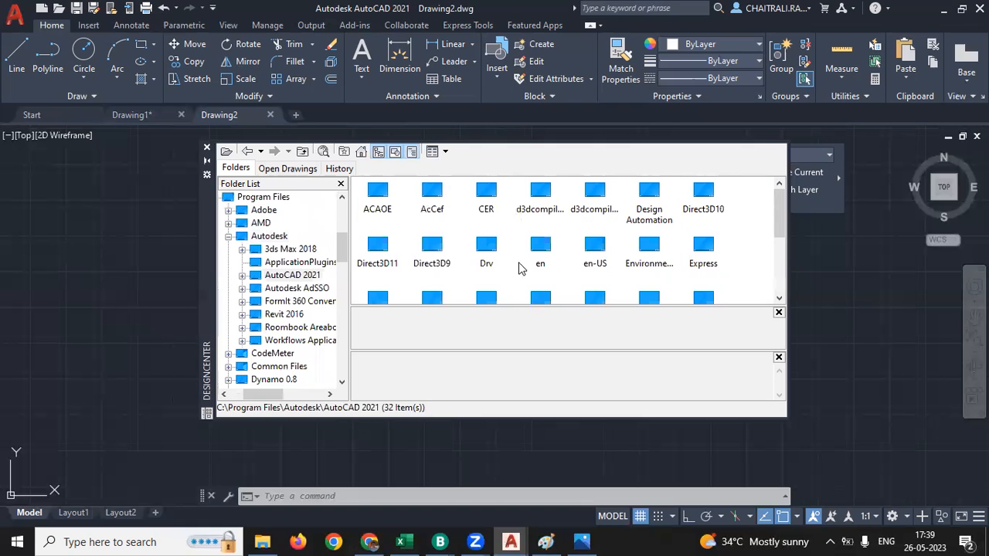
- Open the Sample\en-us\DesignCenter subfolder of AutoCAD 2021
left_click(542, 299)
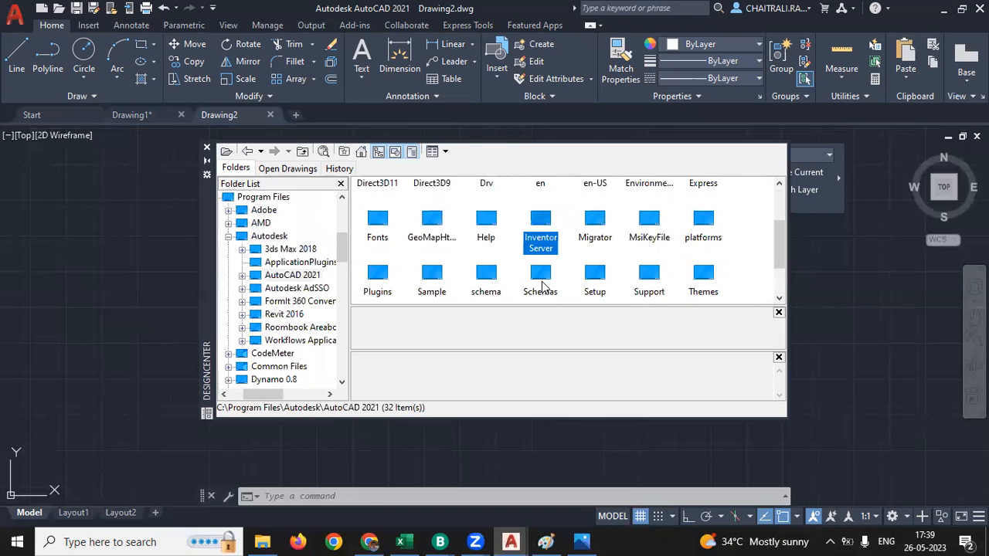
scroll(694, 241, "down", 1)
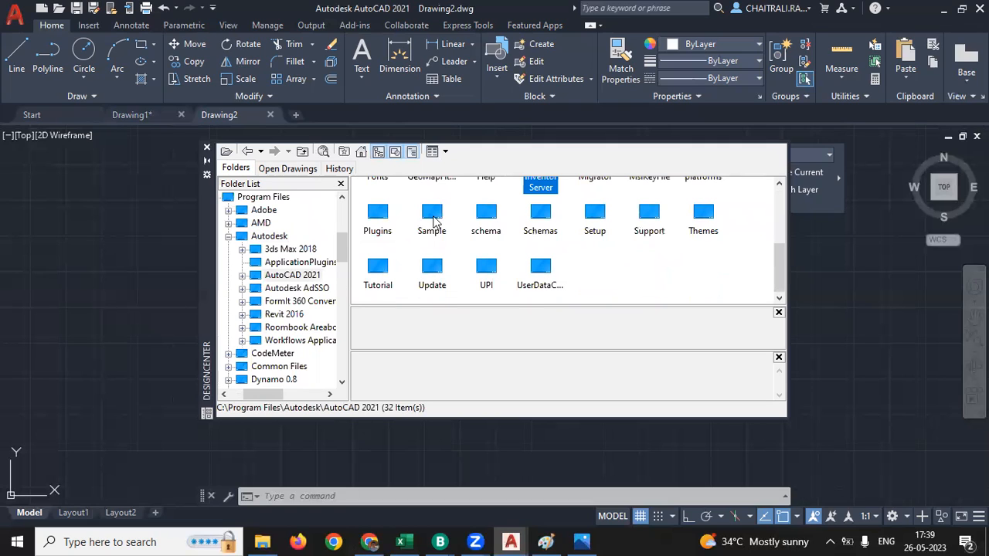
left_click(432, 221)
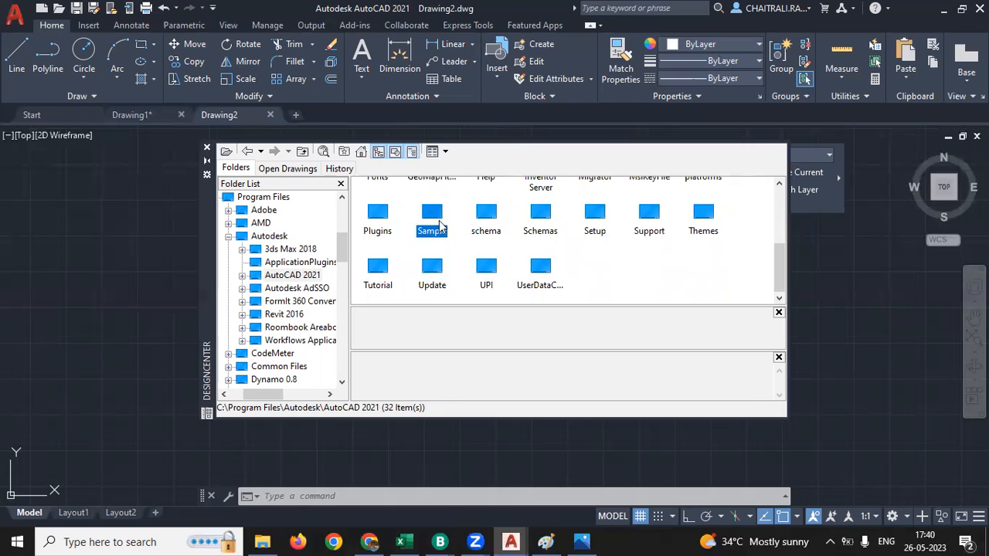
double_click(434, 225)
left_click(488, 199)
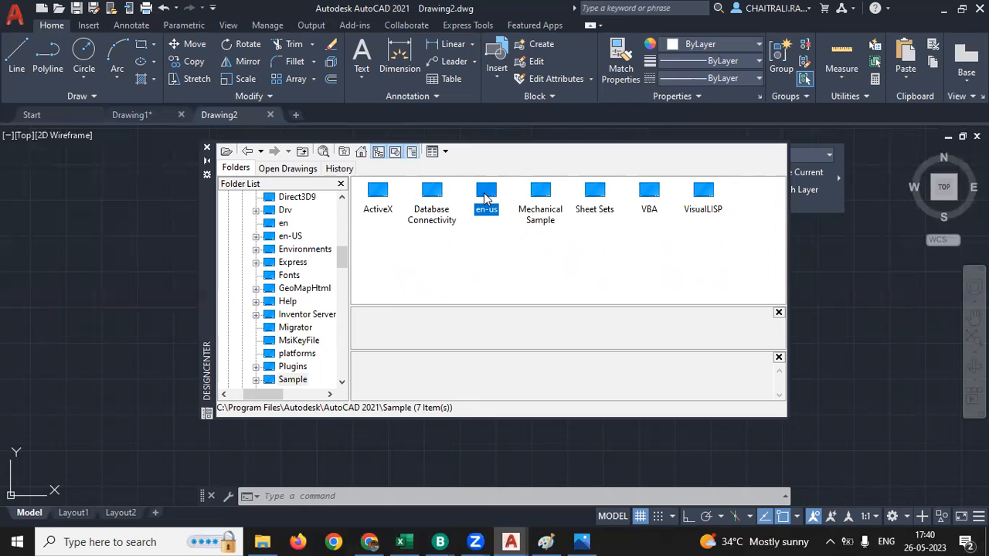
double_click(487, 195)
left_click(381, 195)
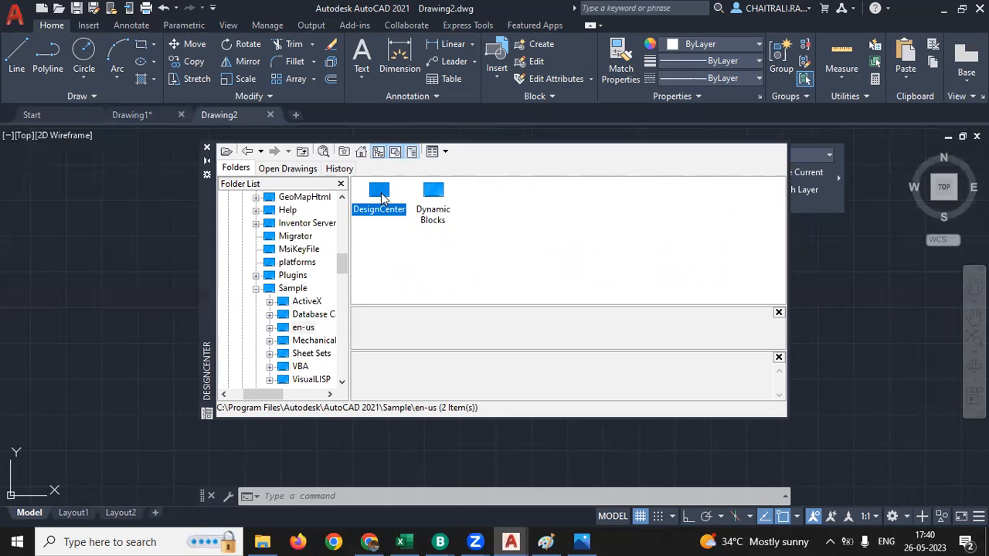
double_click(381, 196)
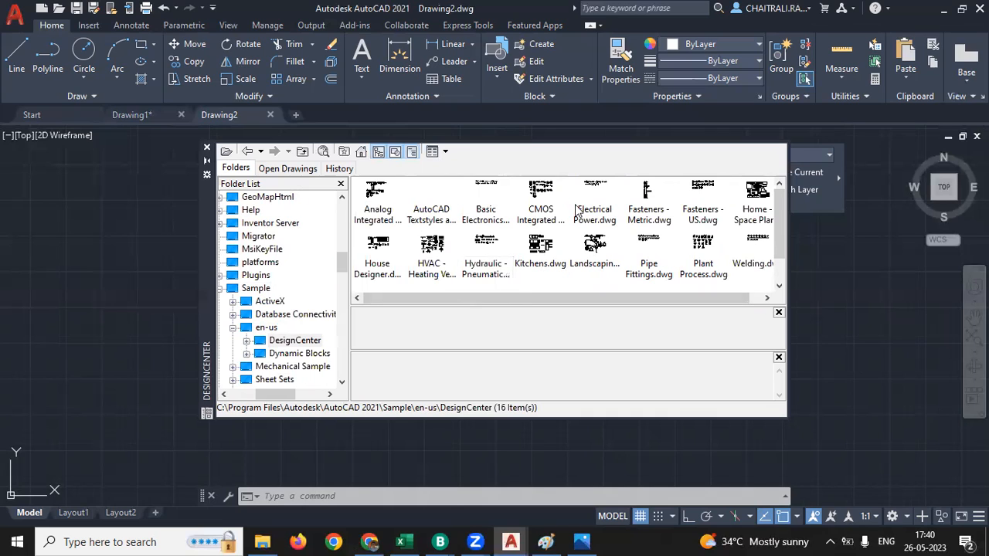
- Preview sample drawings in the DesignCenter folder, including the circuit, electrical, HVAC, hydraulic, kitchen, landscaping and metric fastener files
left_click(545, 207)
mouse_move(586, 298)
left_mouse_down()
mouse_move(596, 293)
mouse_move(579, 290)
left_mouse_up()
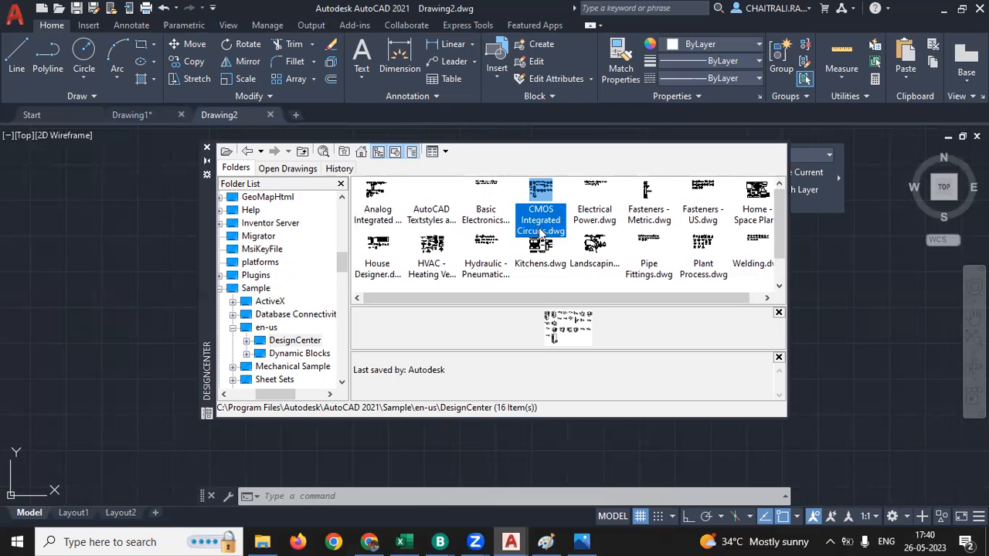
left_click(592, 215)
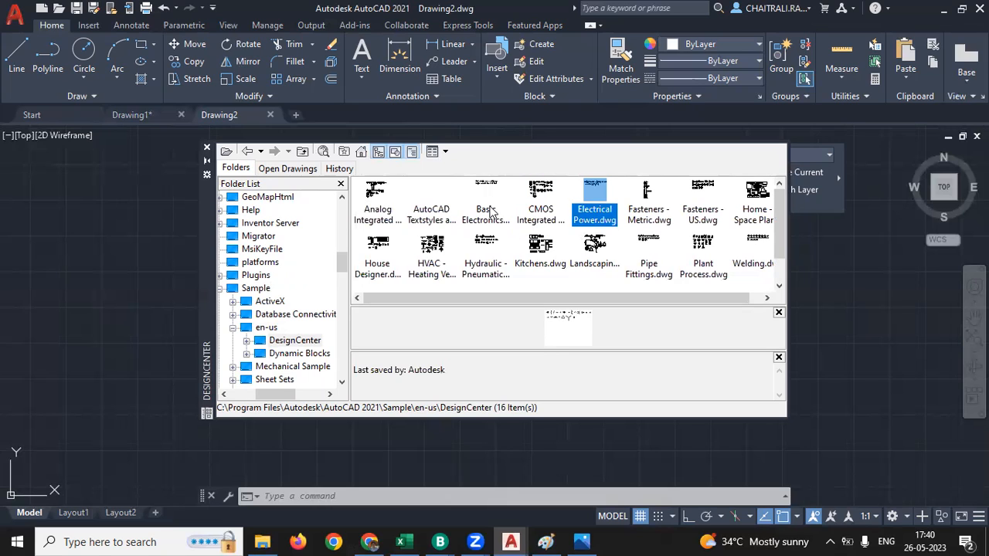
left_click(490, 212)
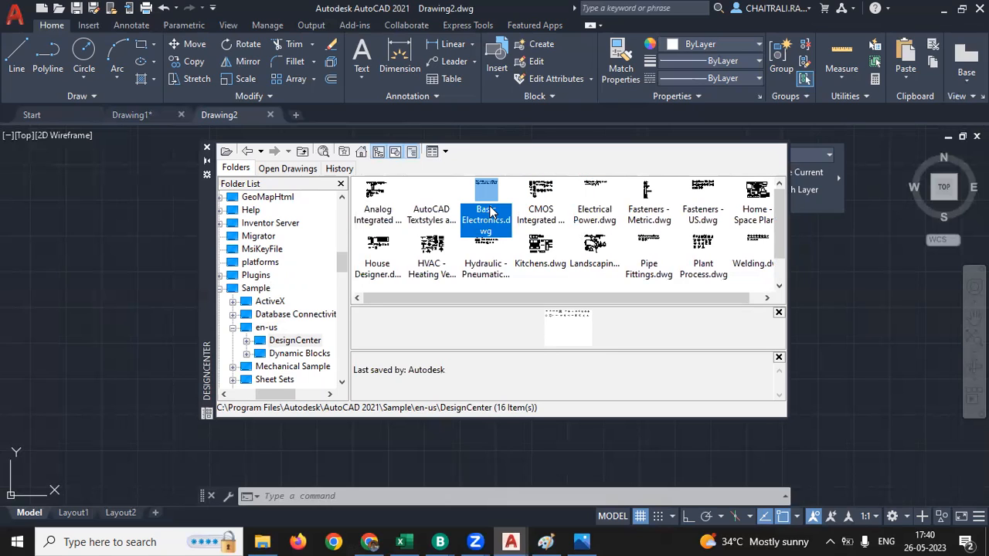
left_click(426, 246)
left_click(498, 253)
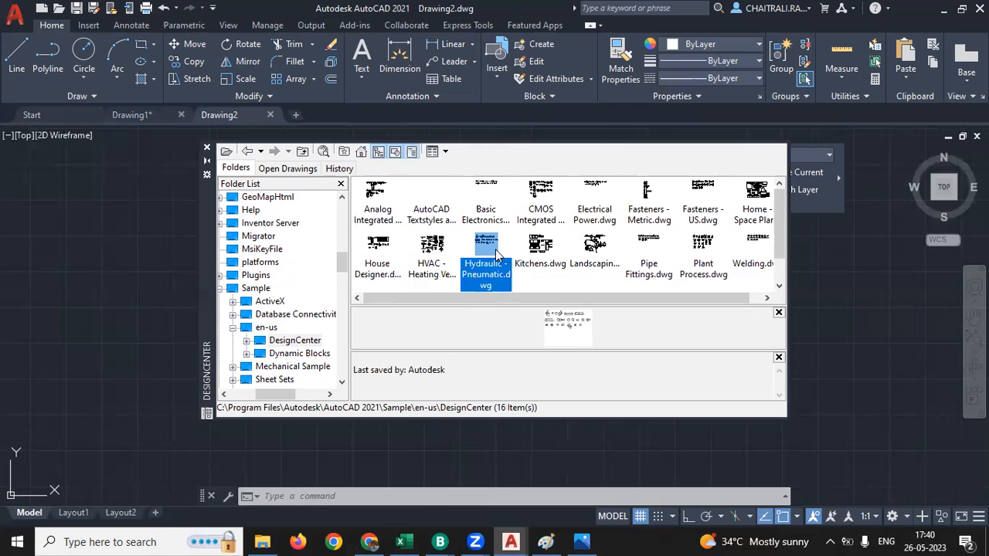
left_click(552, 261)
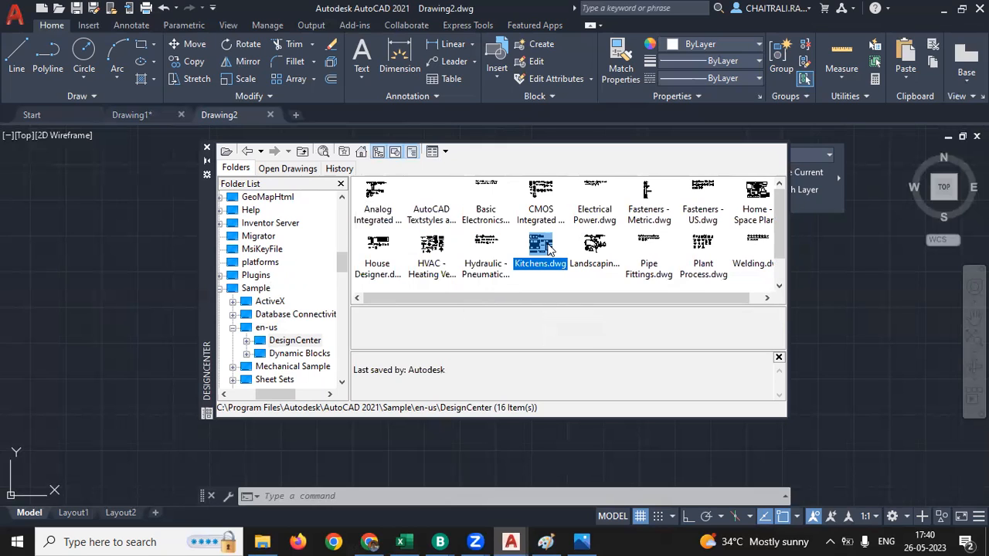
left_click(587, 249)
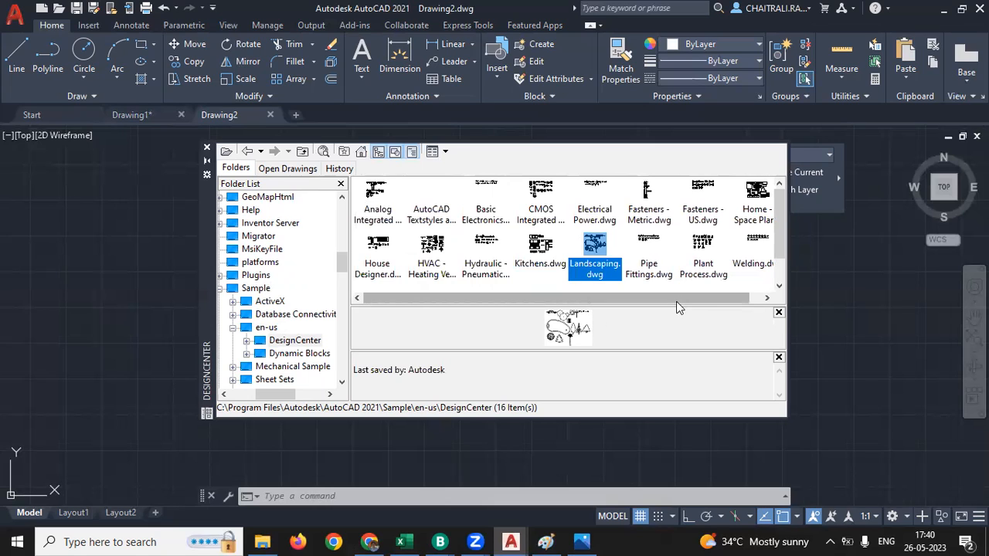
left_click(651, 207)
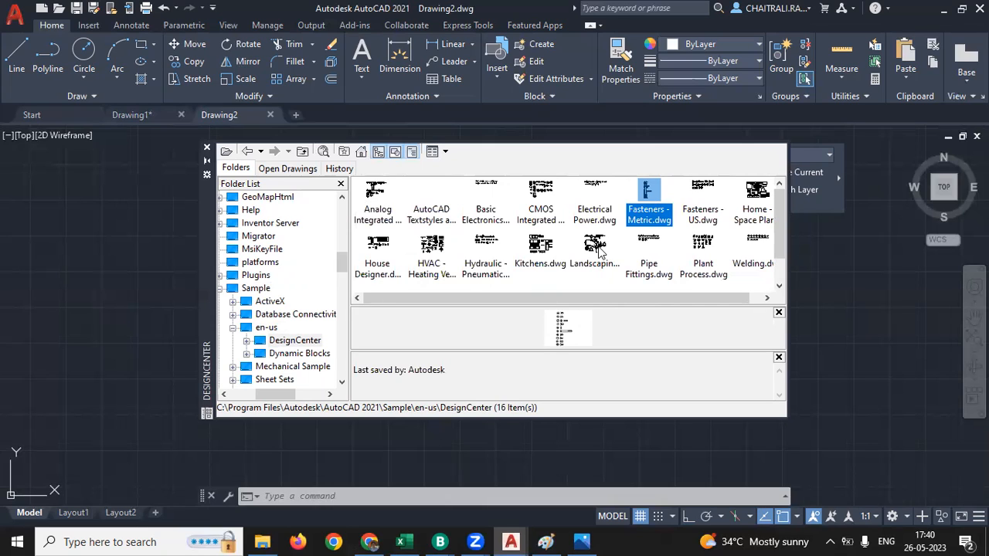
left_click(434, 251)
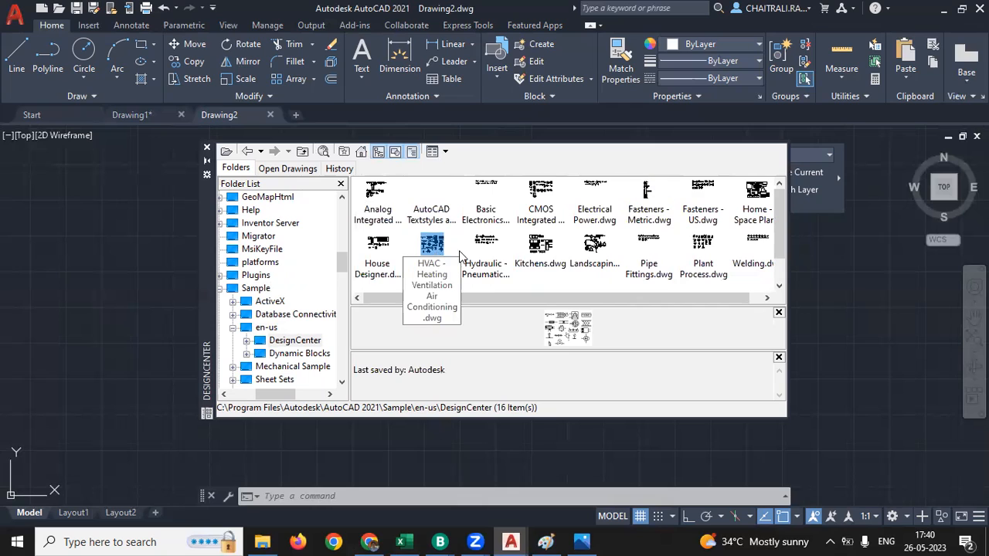
left_click(490, 247)
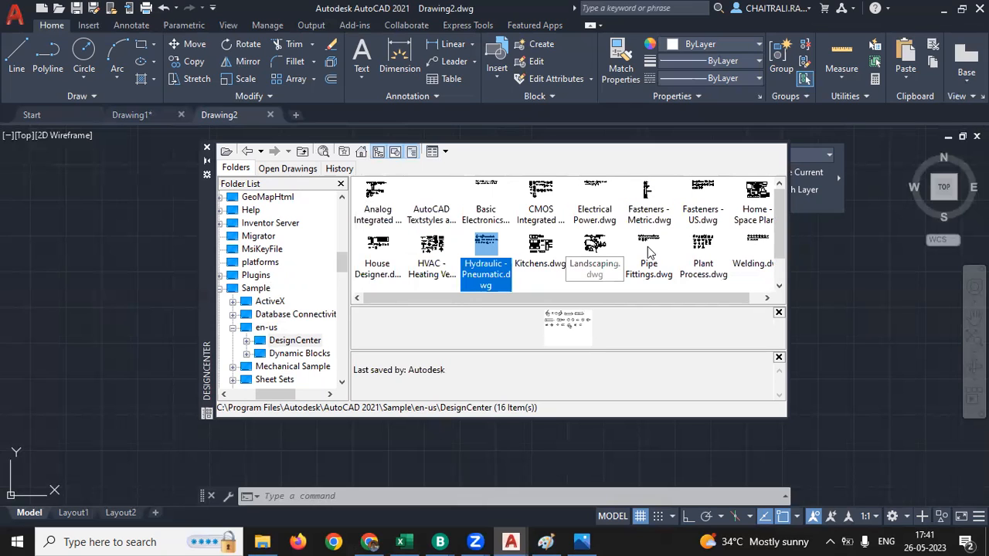
- Preview the Plant Process.dwg and Welding.dwg sample drawings in DesignCenter
left_click(702, 248)
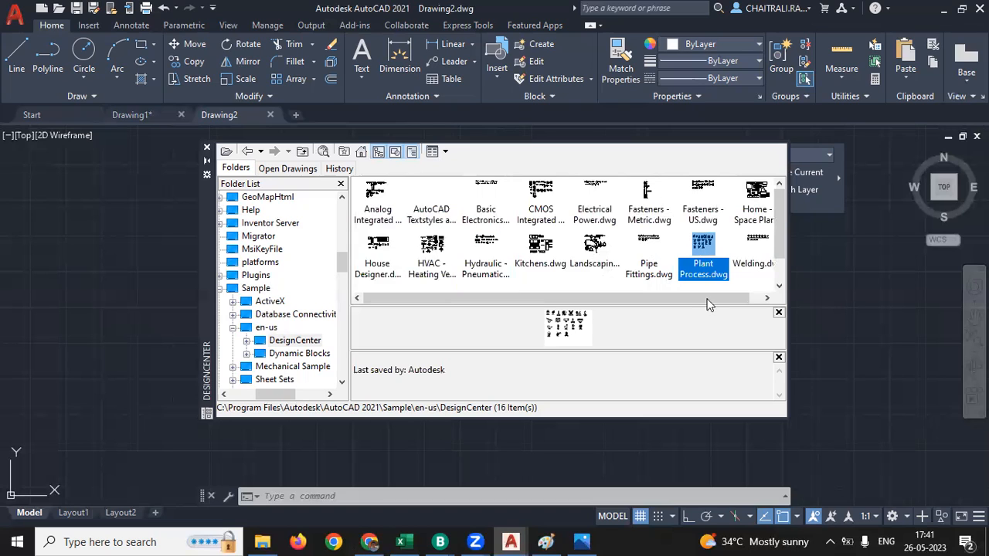
left_click(738, 301)
left_click(740, 253)
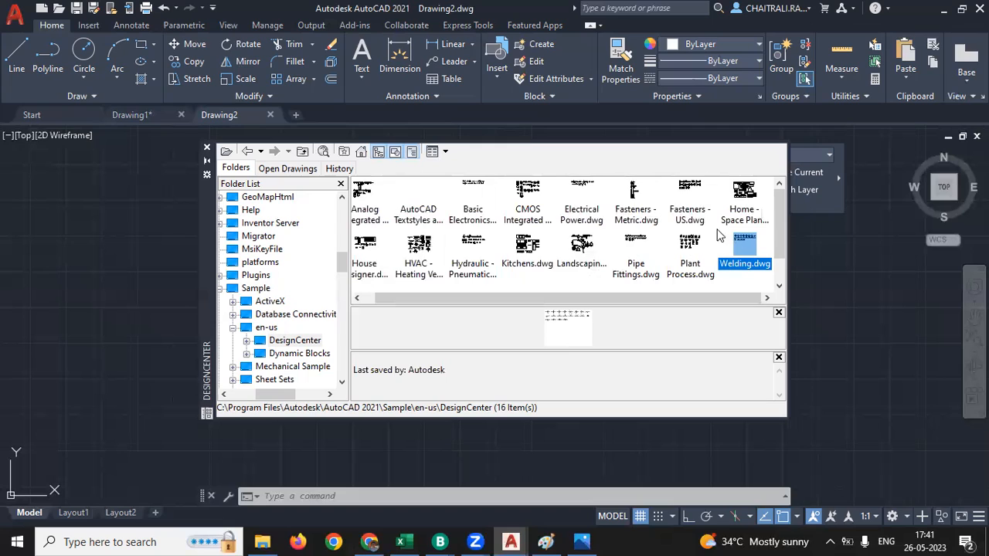
- Open the Blocks collection of Fasteners - Metric.dwg in DesignCenter
double_click(637, 202)
left_click(375, 199)
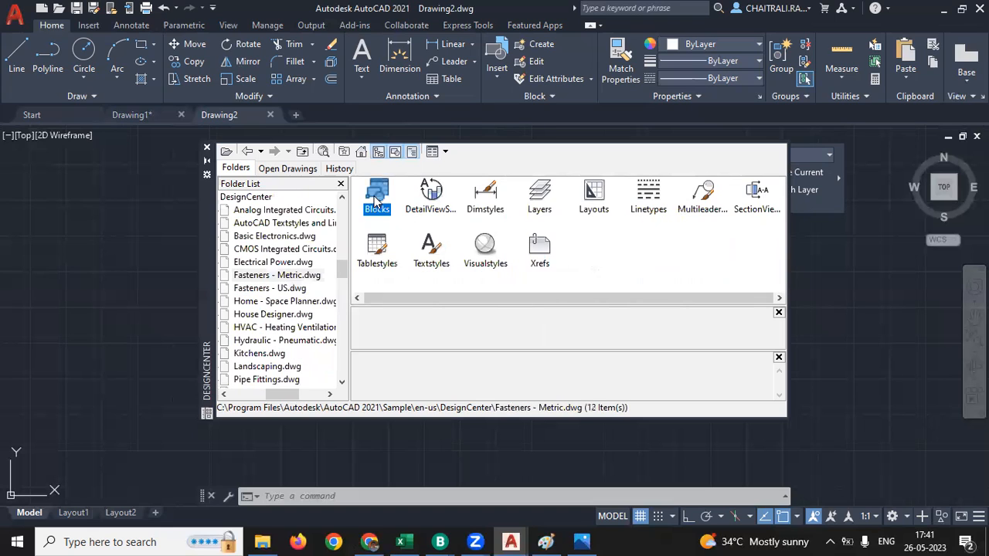
double_click(387, 215)
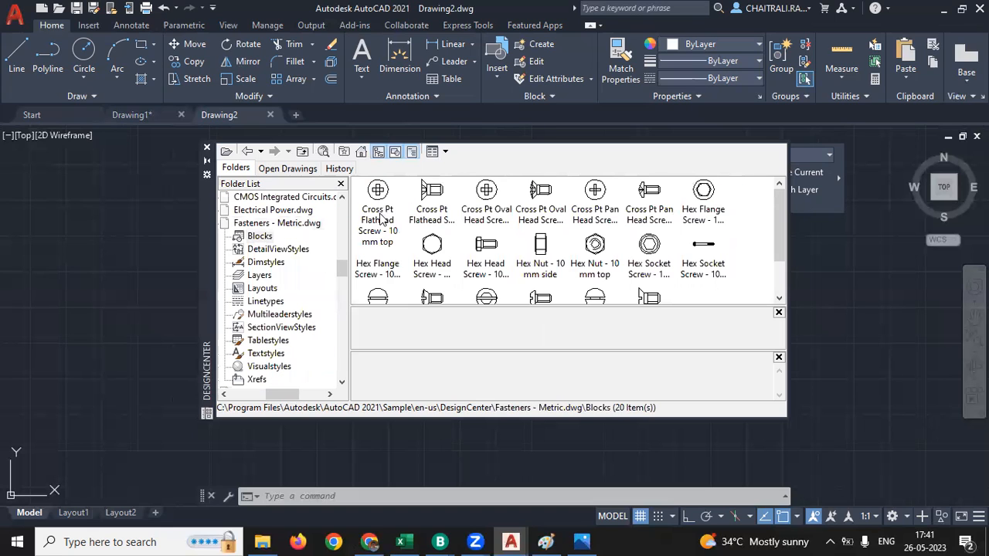
- Insert the top and side Cross Pt Flathead Screw blocks and the side-view Hex Flange Screw block into the drawing
left_click(377, 200)
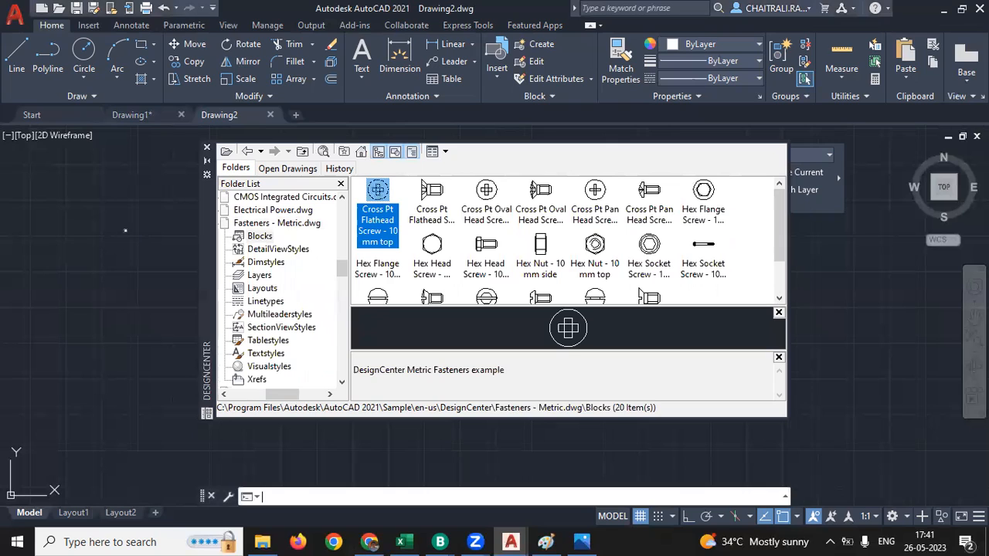
scroll(124, 230, "up", 6)
middle_click_drag(174, 245, 48, 240)
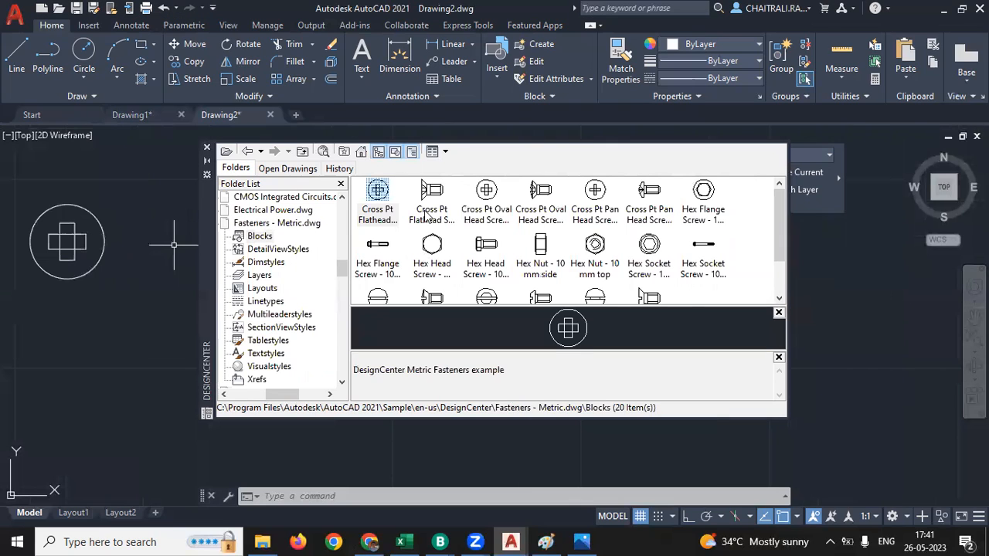
left_click_drag(79, 347, 27, 355)
mouse_move(363, 258)
left_mouse_down()
mouse_move(213, 236)
mouse_move(132, 203)
mouse_move(126, 182)
left_mouse_up()
- Insert the Hex Head Screw top view, both Oval Head Screw views and the Slotted Flathead Screw top view into the drawing
left_click(432, 246)
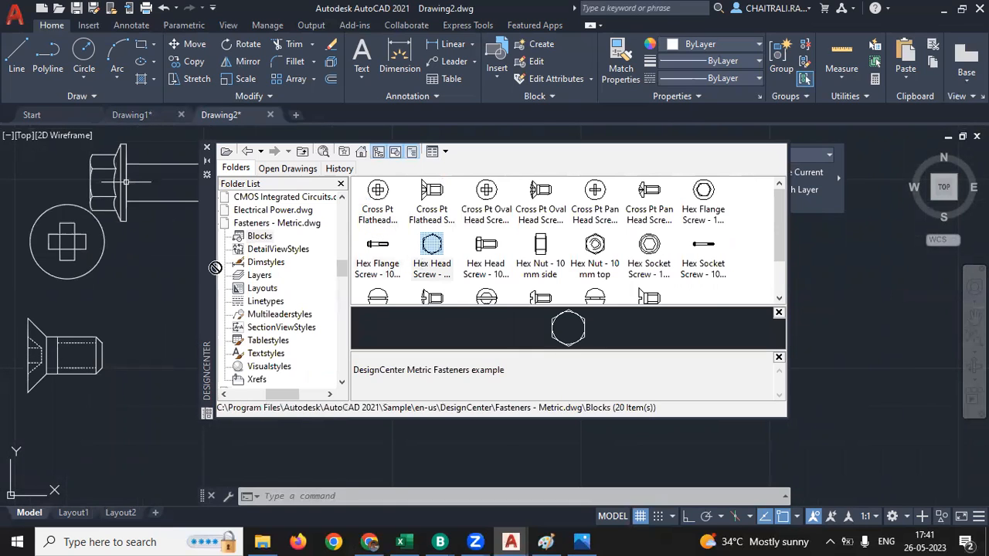
left_click_drag(409, 280, 180, 302)
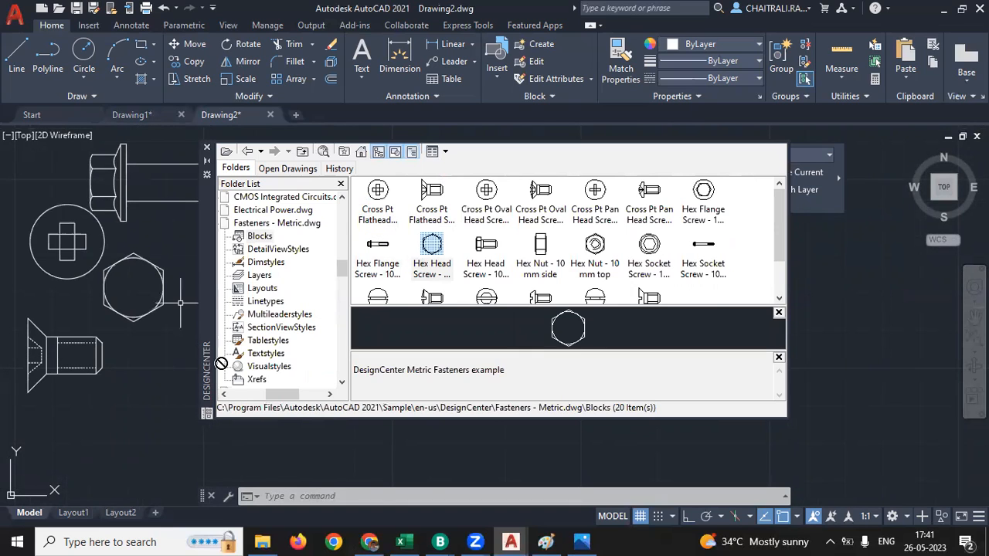
left_click_drag(377, 297, 163, 401)
left_click_drag(430, 275, 832, 320)
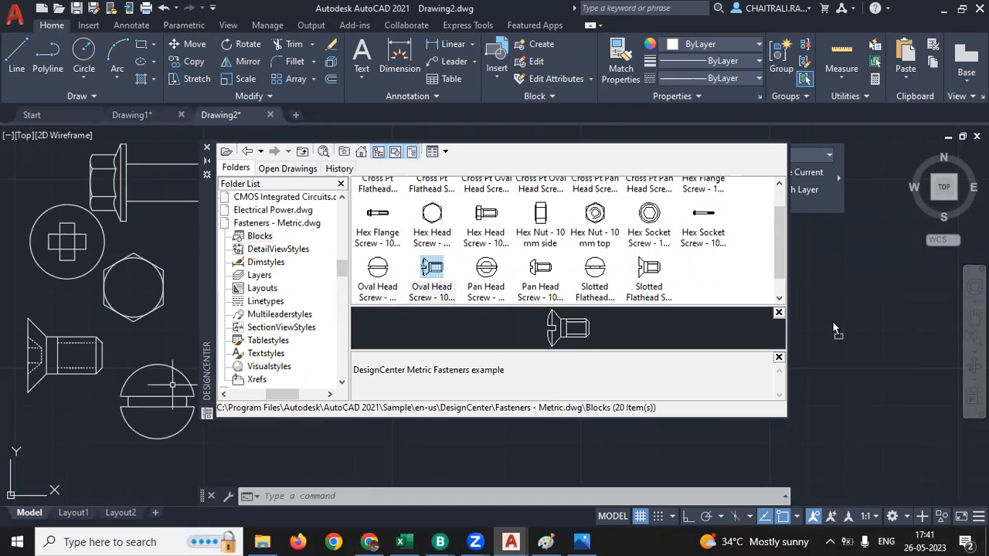
left_click_drag(595, 270, 865, 428)
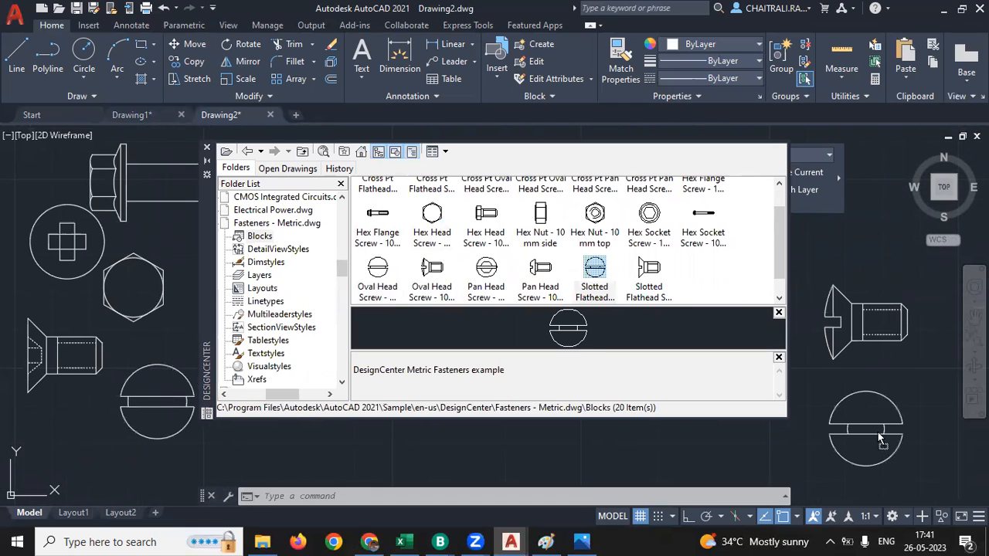
- Insert the top-view Hex Socket Screw and Hex Flange Screw blocks and the side-view Pan Head Screw block below the other fasteners
left_click(649, 215)
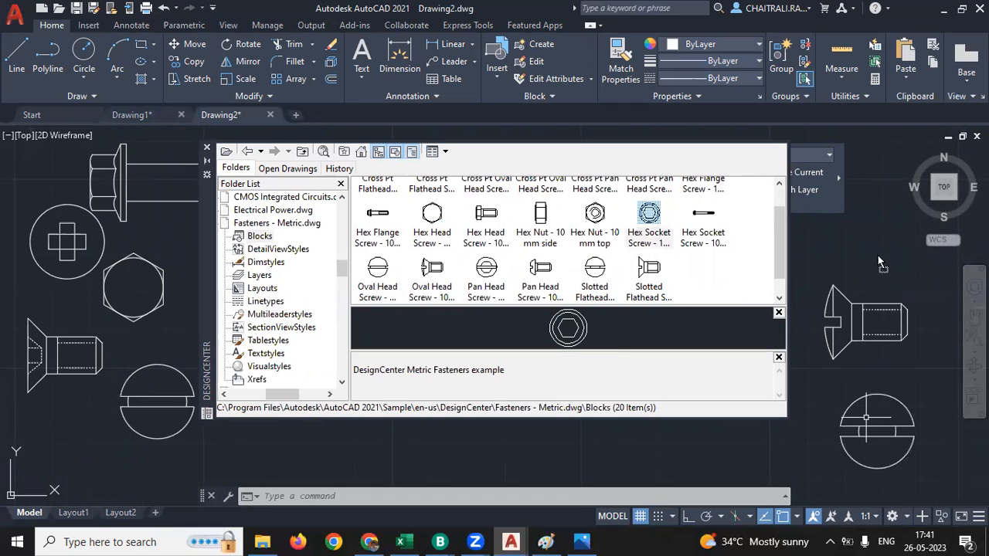
scroll(699, 223, "up", 1)
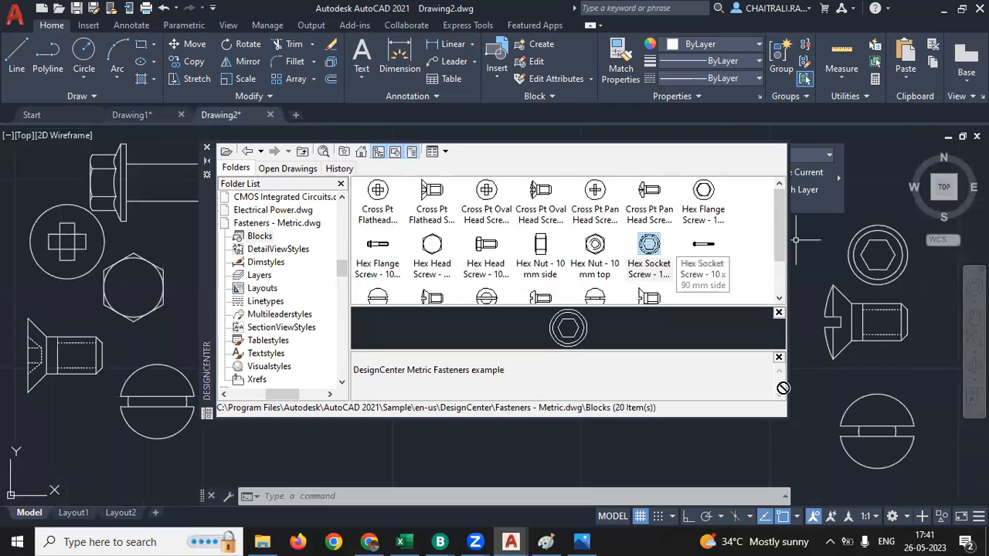
left_click_drag(790, 452, 790, 451)
left_click_drag(527, 303, 459, 456)
scroll(566, 454, "down", 2)
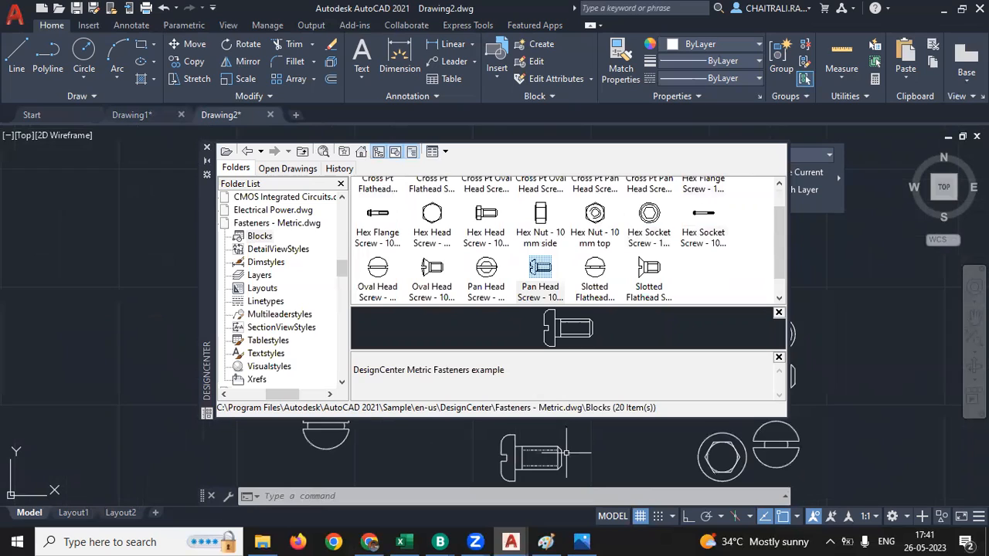
middle_click_drag(566, 454, 595, 458)
scroll(596, 457, "up", 2)
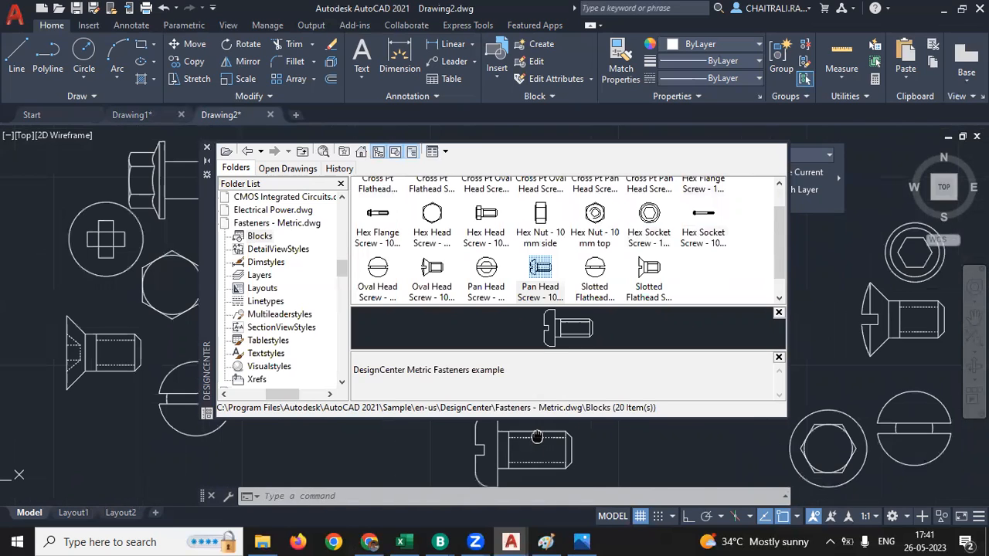
middle_click_drag(537, 437, 118, 344)
scroll(135, 402, "up", 1)
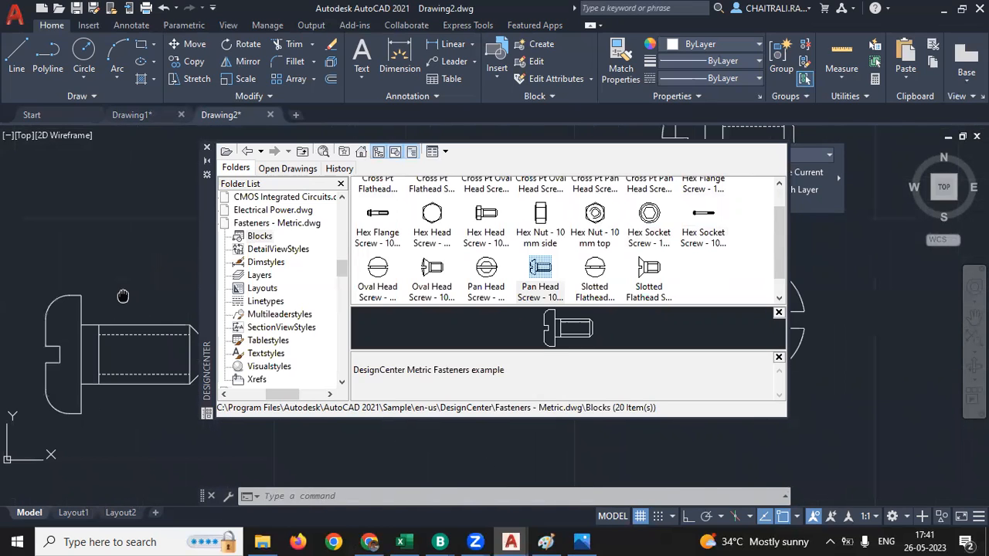
scroll(135, 401, "up", 1)
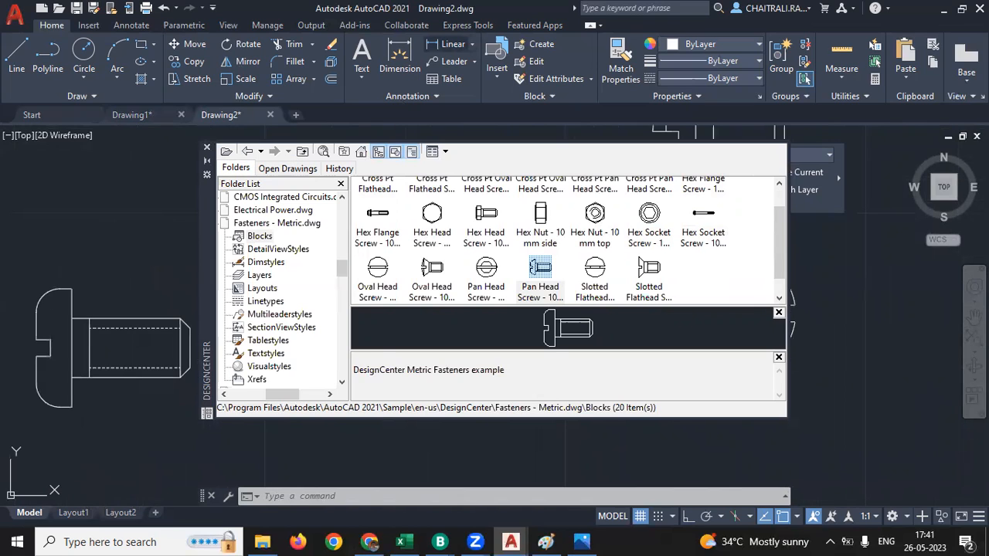
left_click(443, 48)
left_click(73, 318)
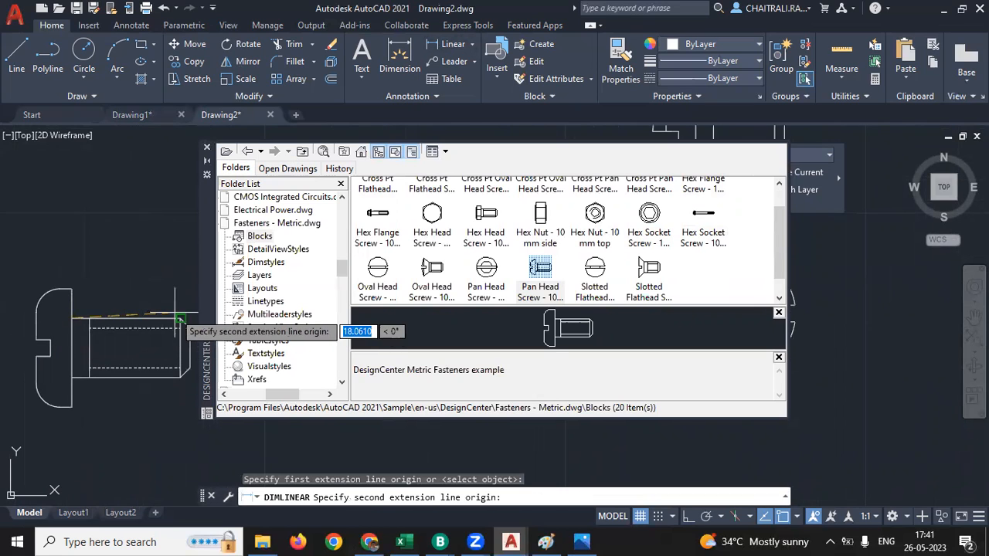
left_click(180, 317)
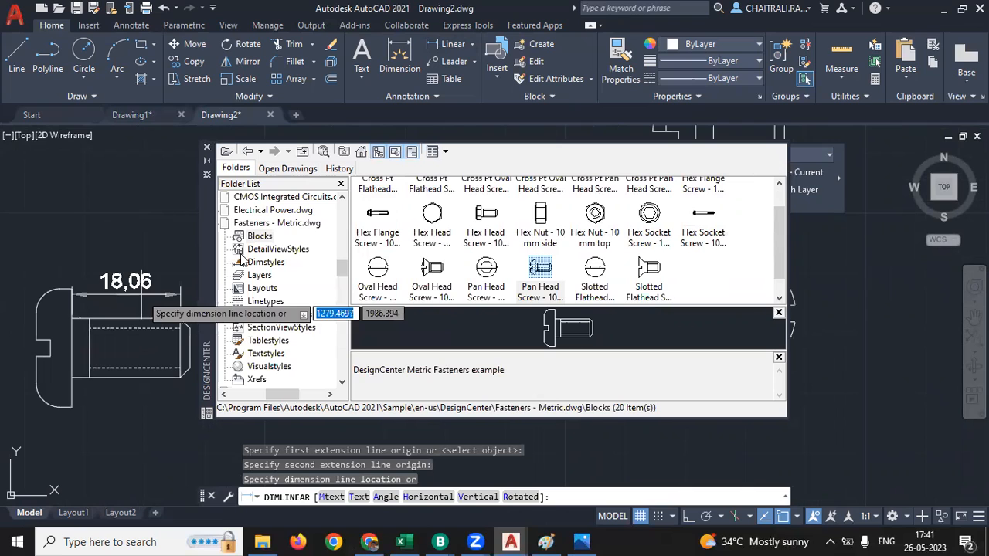
- Add a linear dimension above the pan head screw, from the underside of its head to the tip of its shank
left_click(445, 47)
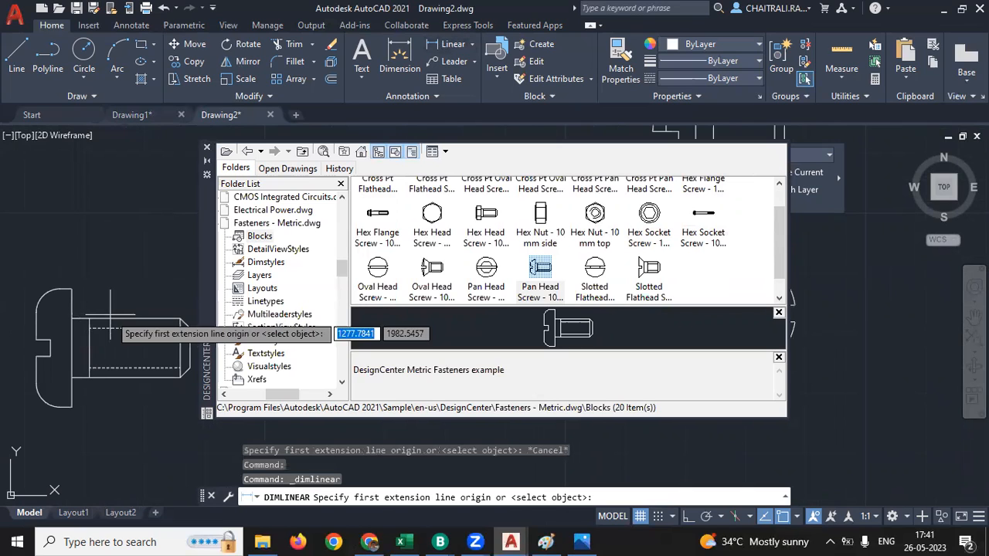
left_click(72, 318)
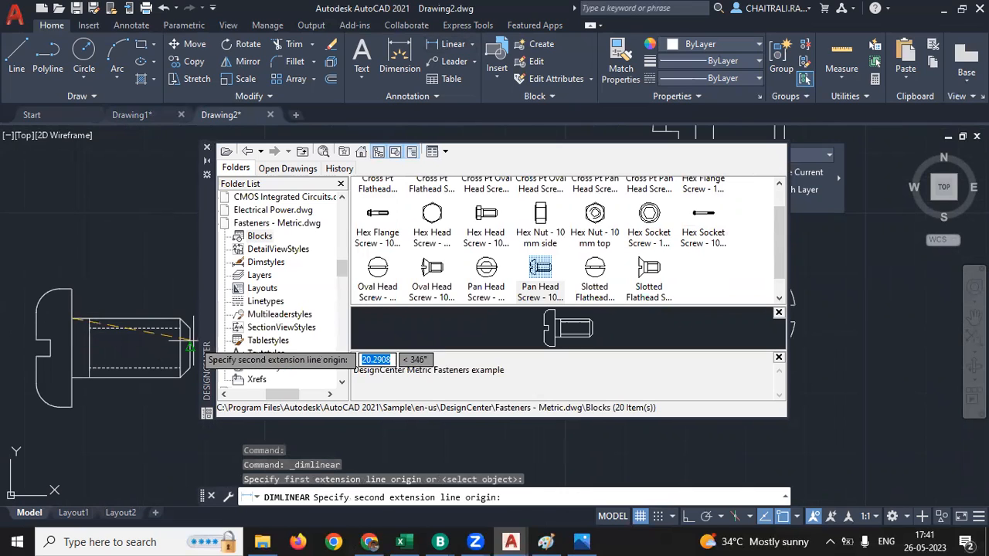
left_click(180, 318)
left_click(133, 281)
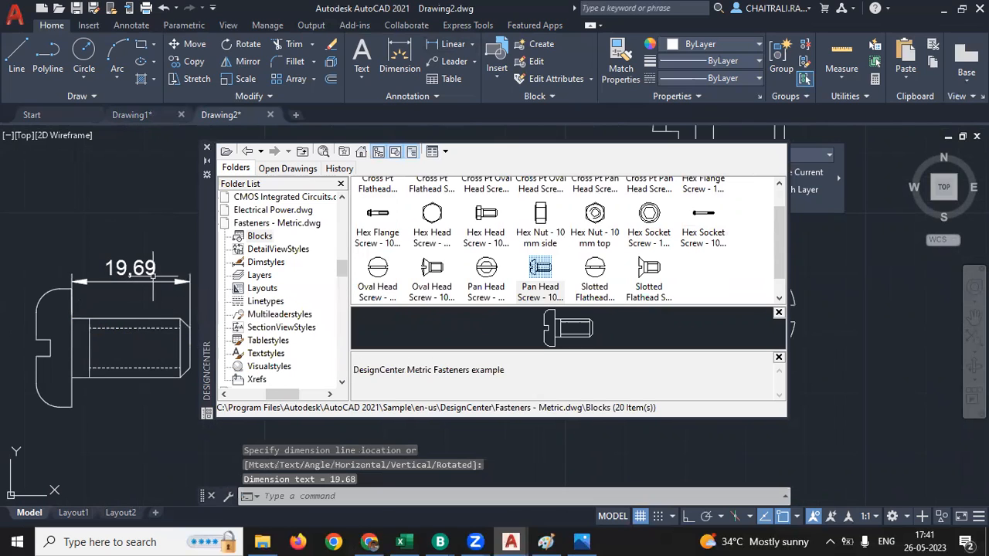
- Override the pan head screw's length dimension text with 25
left_click(133, 267)
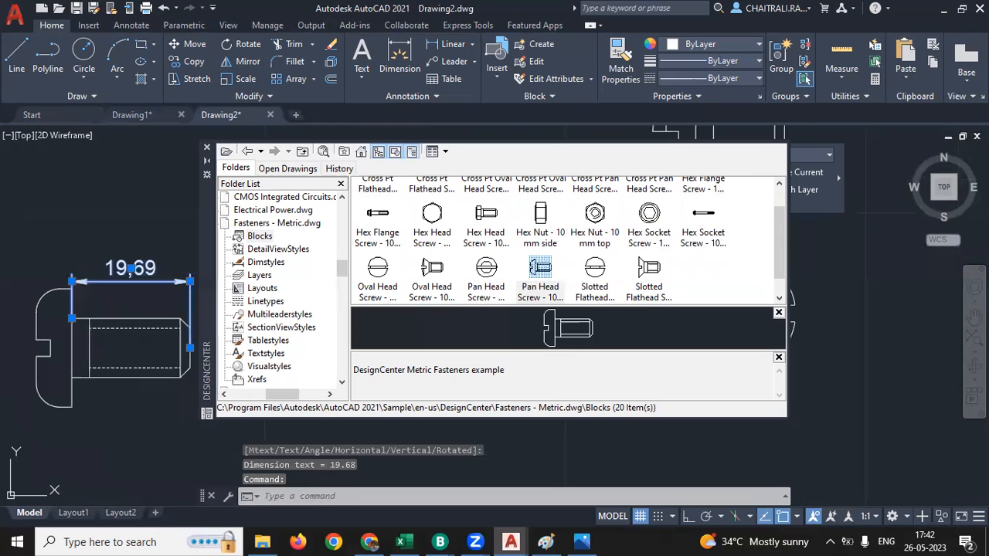
double_click(68, 283)
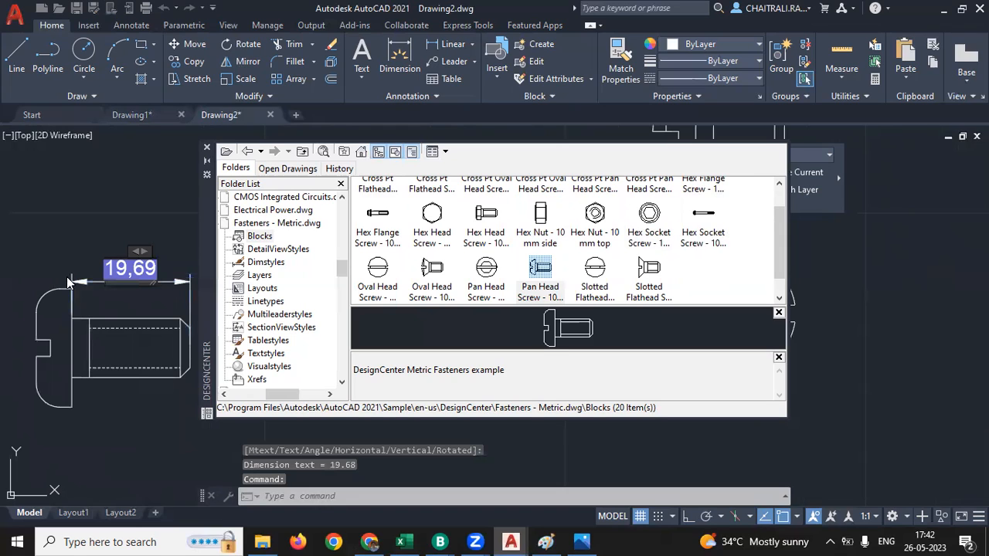
type("25")
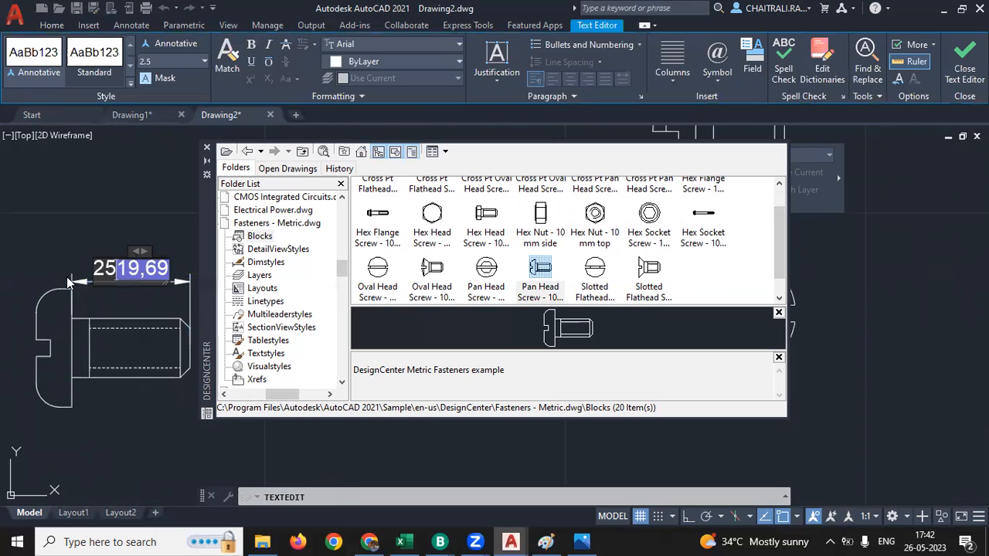
key("Delete")
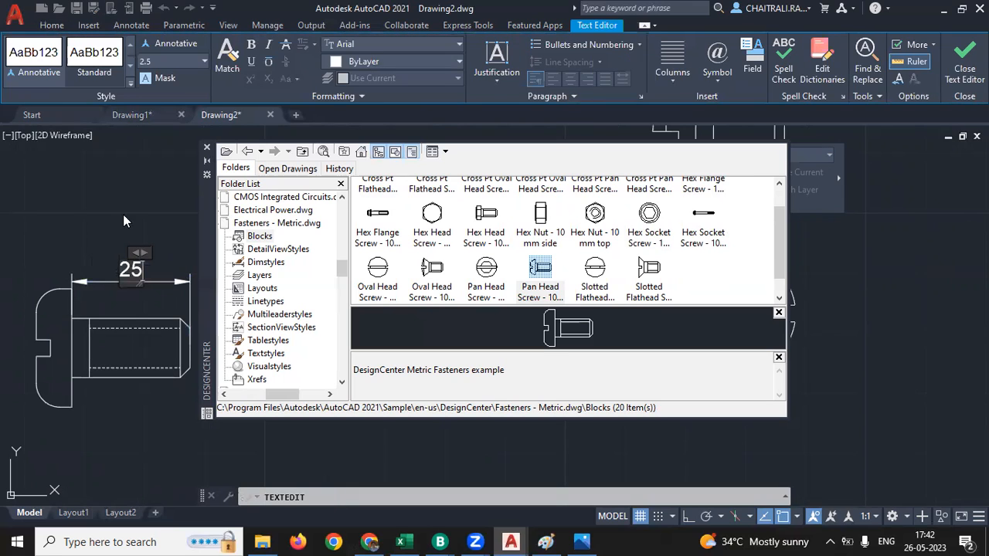
key("ctrl+Return")
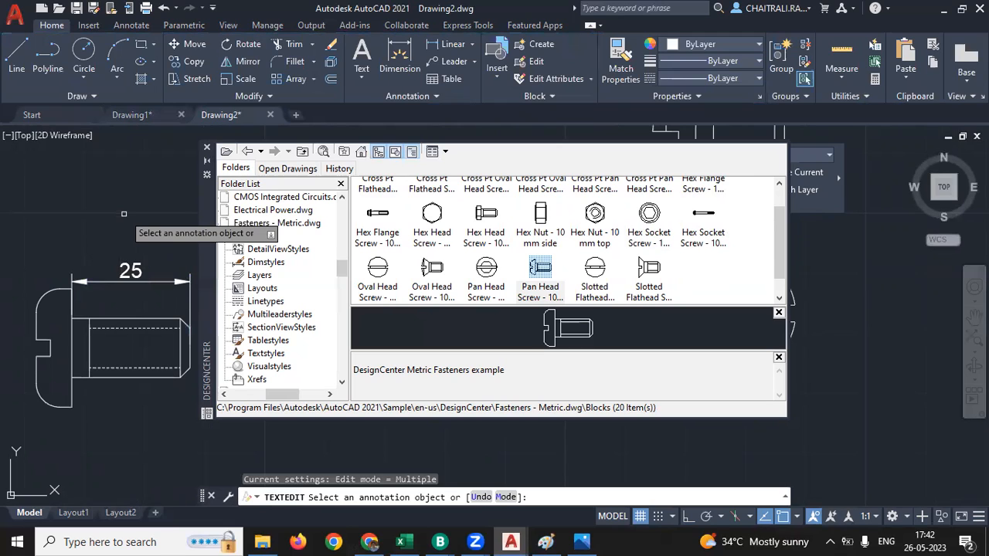
key("Escape")
key("Escape")
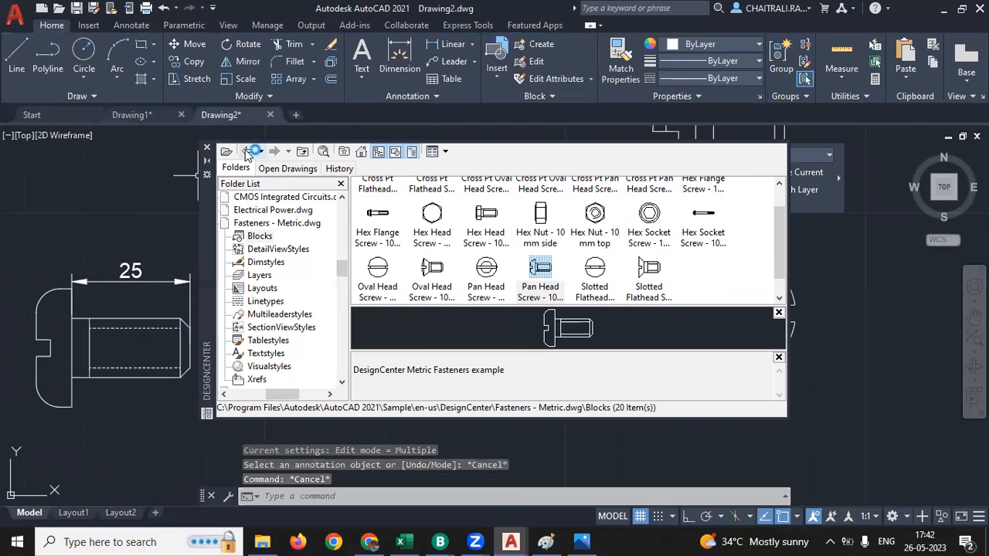
- Return to the DesignCenter sample folder and open the Blocks collection of Hydraulic - Pneumatic.dwg
left_click(247, 152)
left_click(247, 152)
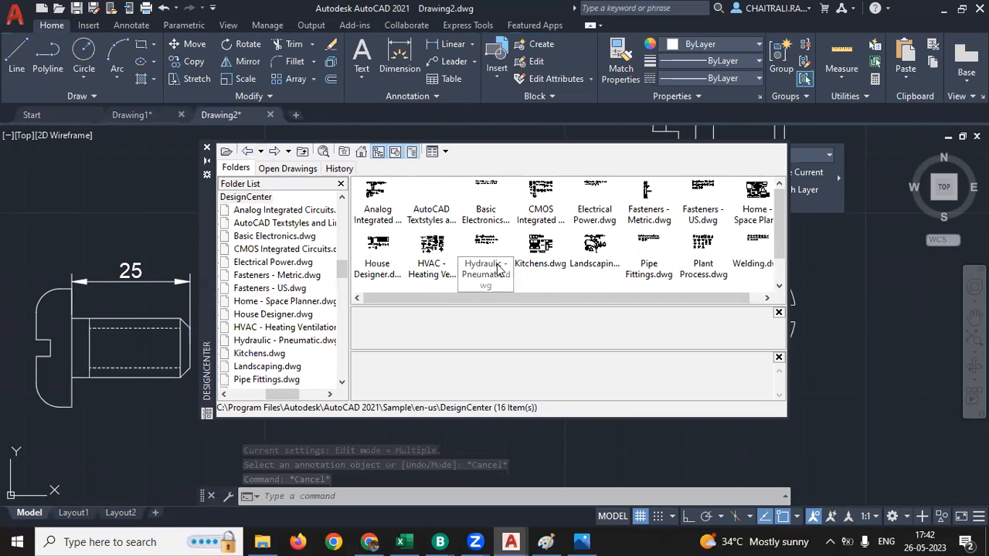
left_click(487, 247)
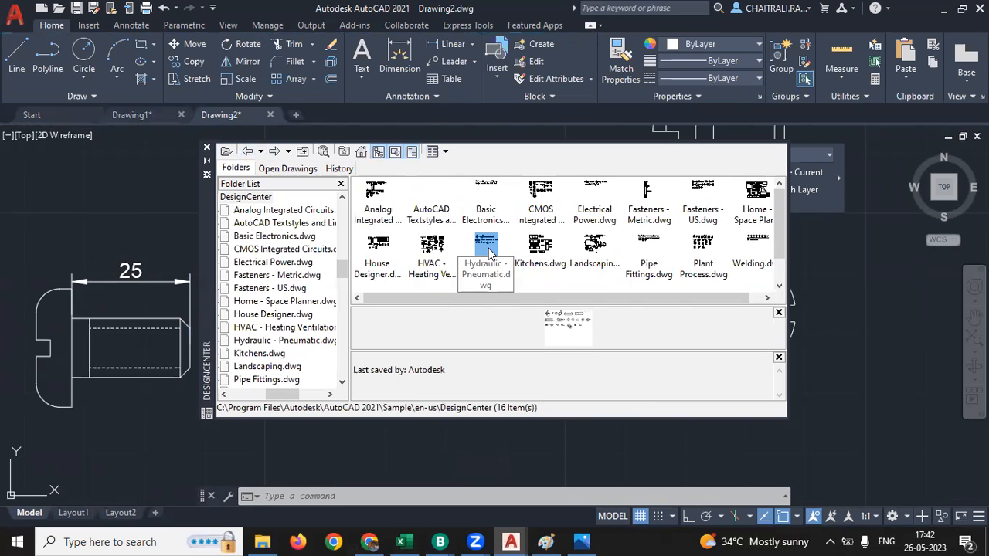
double_click(489, 246)
double_click(383, 197)
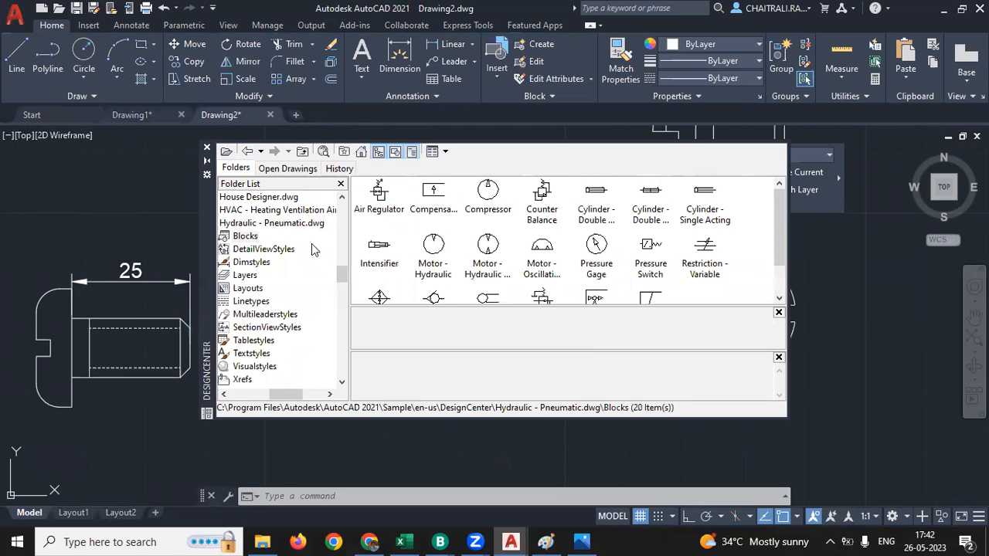
- Insert the Motor - Hydraulic, Compressor, two Cylinder - Double Acting and one Cylinder - Single Acting blocks into the drawing
left_click_drag(95, 188, 129, 180)
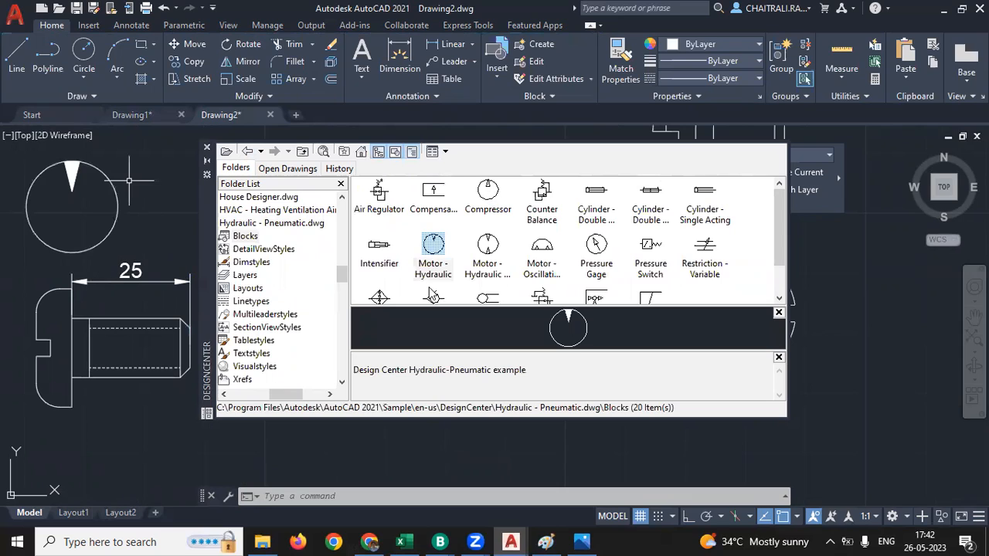
left_click_drag(882, 347, 883, 346)
left_click_drag(596, 198, 895, 213)
scroll(792, 362, "down", 4)
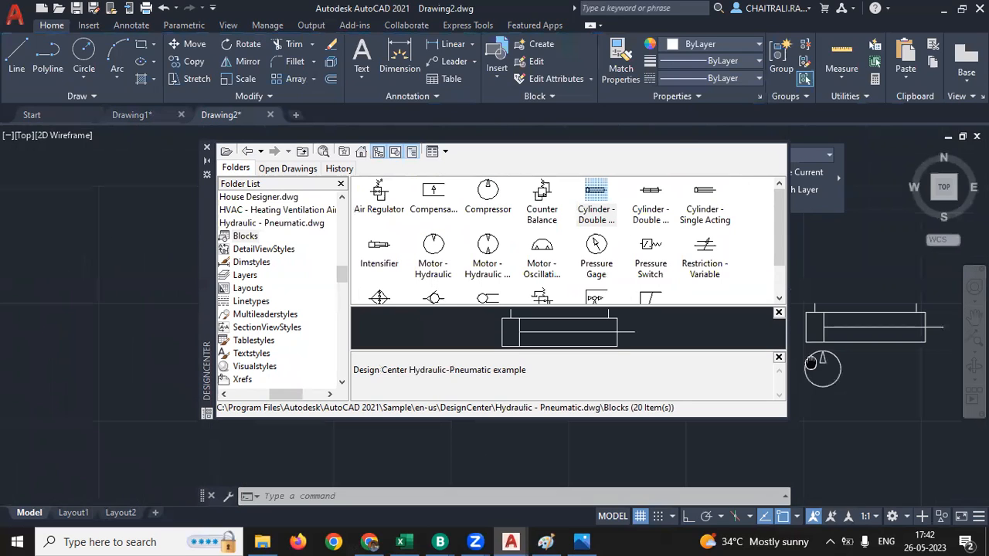
mouse_move(651, 197)
left_mouse_down()
mouse_move(725, 235)
mouse_move(867, 253)
mouse_move(873, 231)
mouse_move(812, 216)
left_mouse_up()
left_click_drag(704, 193, 894, 445)
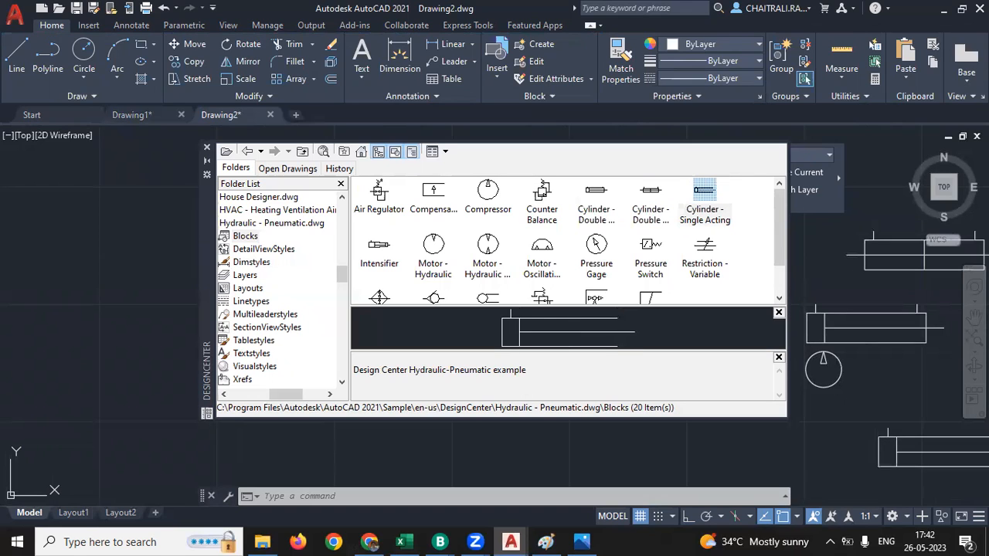
- With Ortho on, draw a stepped connecting line from the Cylinder - Single Acting port, running up, left, down past the cylinder, right and down
scroll(841, 414, "down", 2)
middle_click_drag(841, 414, 819, 370)
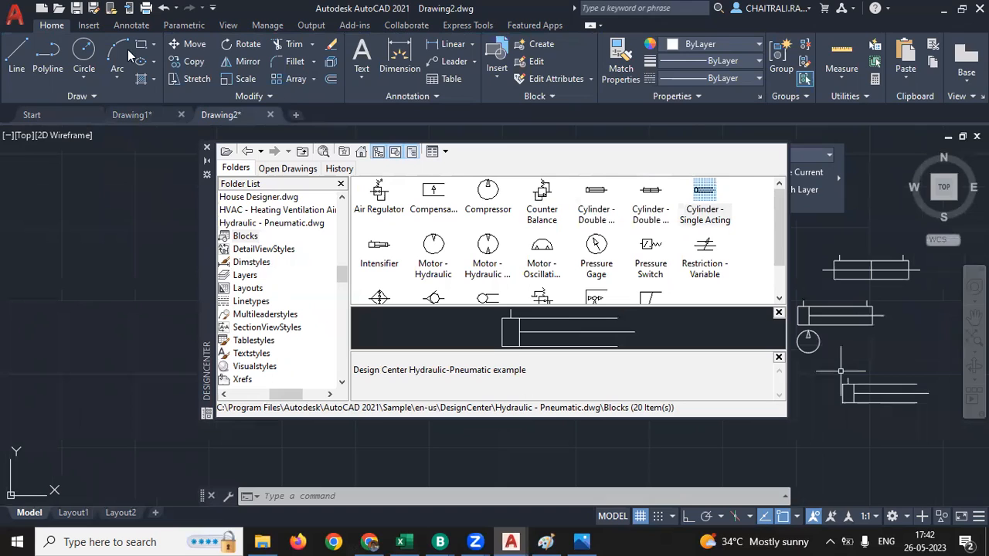
type("l")
key("Return")
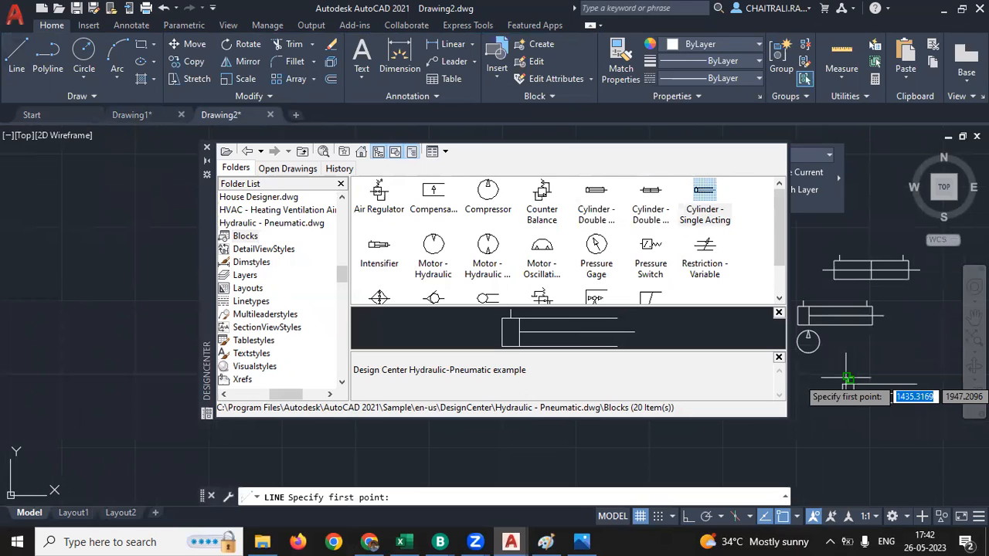
left_click(847, 378)
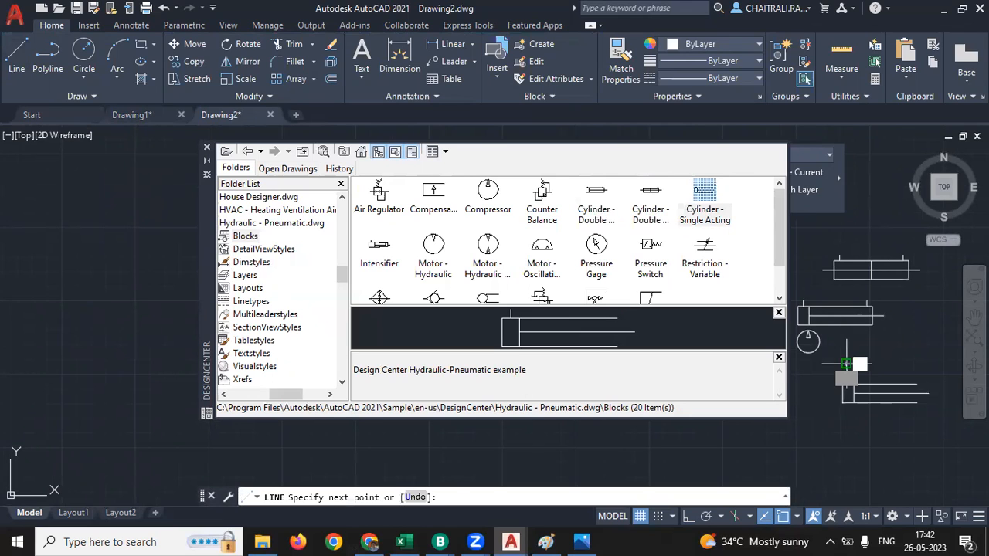
key("F8")
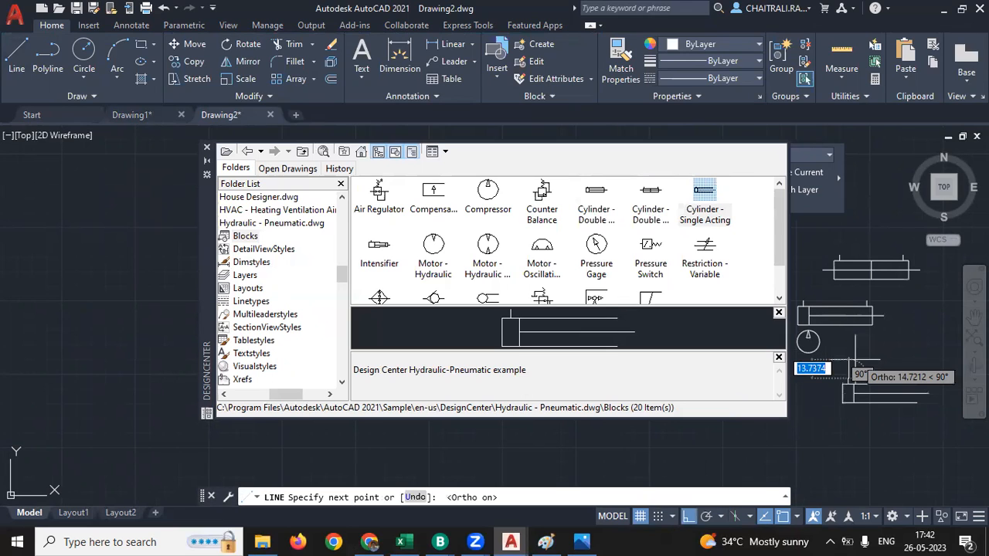
left_click(821, 360)
left_click(813, 360)
middle_click_drag(813, 364, 793, 335)
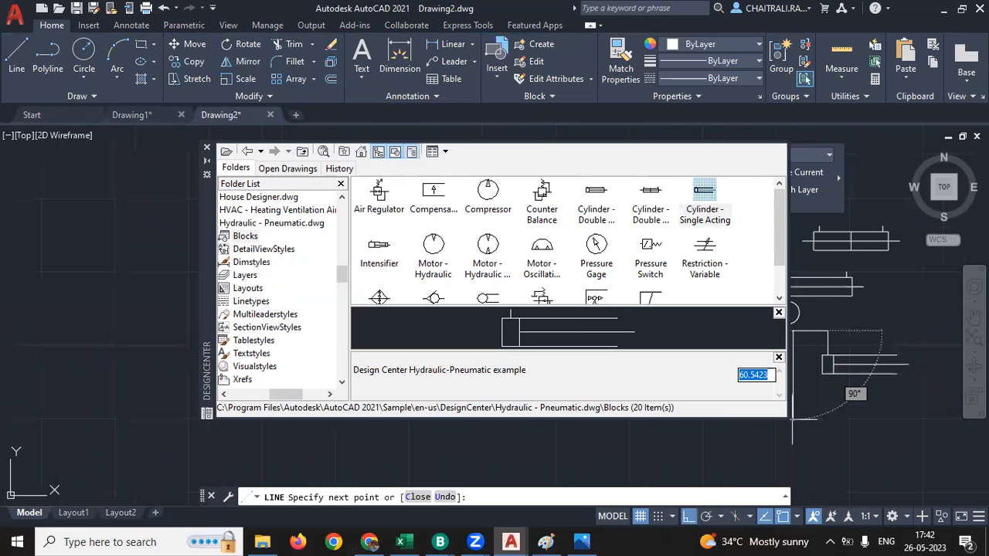
middle_click_drag(793, 421, 849, 422)
left_click(849, 423)
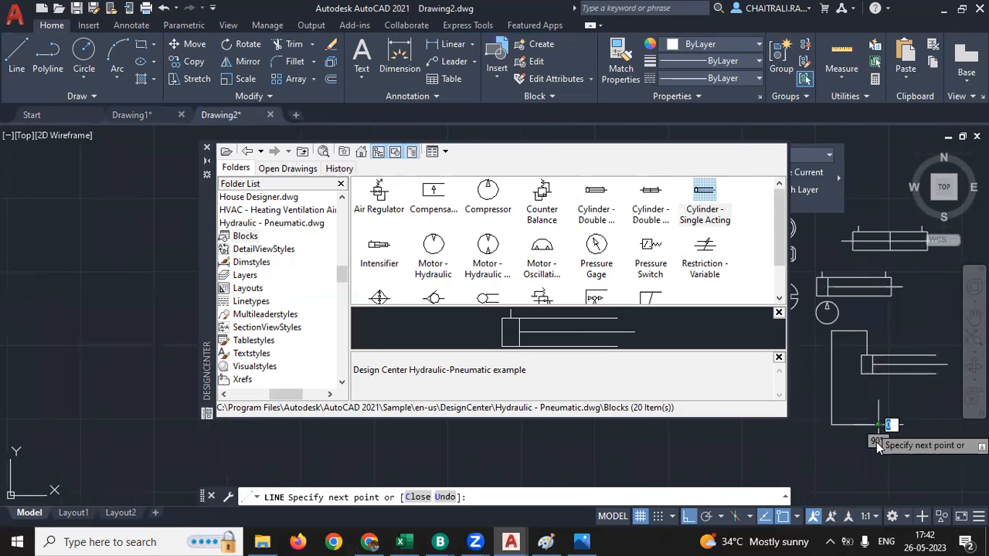
left_click(879, 445)
key("Return")
key("Return")
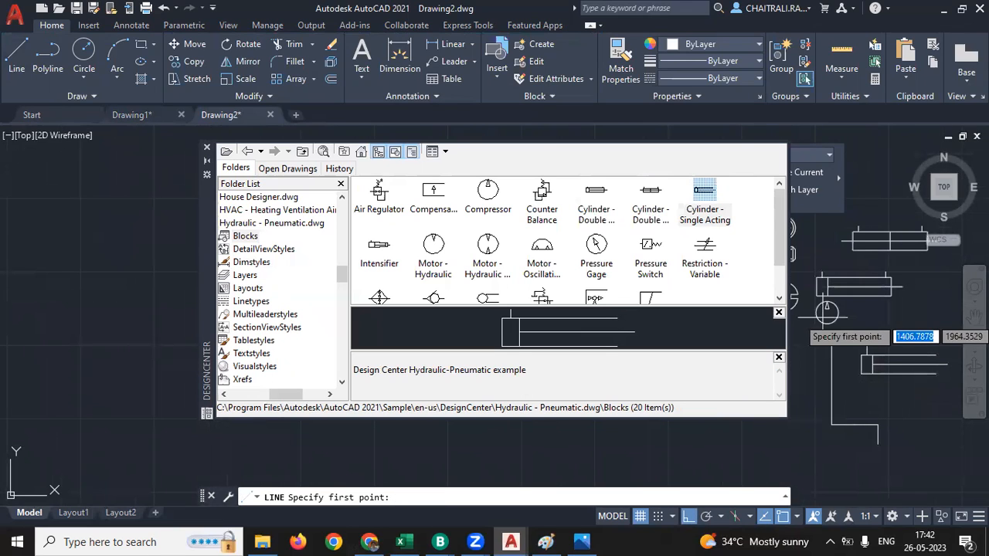
key("Escape")
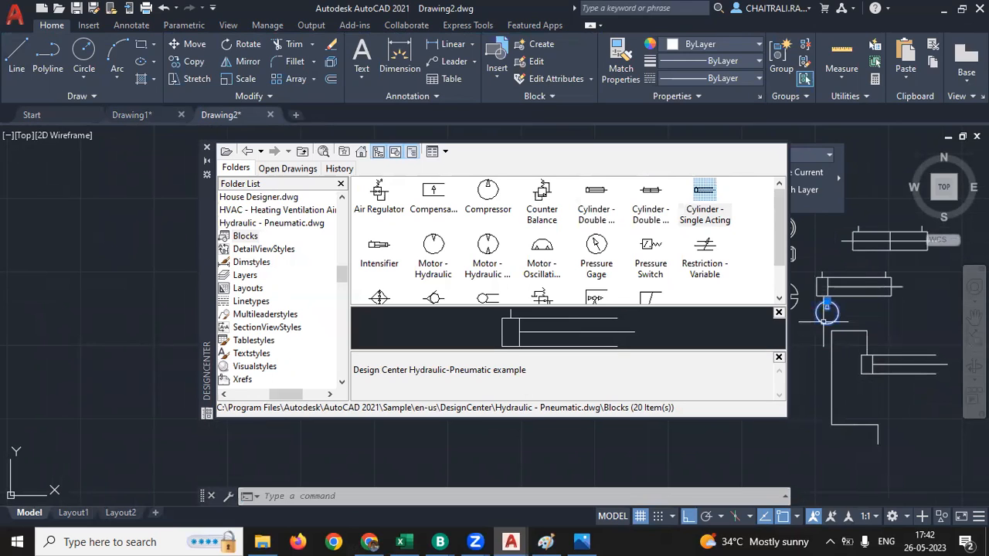
- Copy the compressor symbol from its tip to the lower free end of the connecting line
type("co")
key("Return")
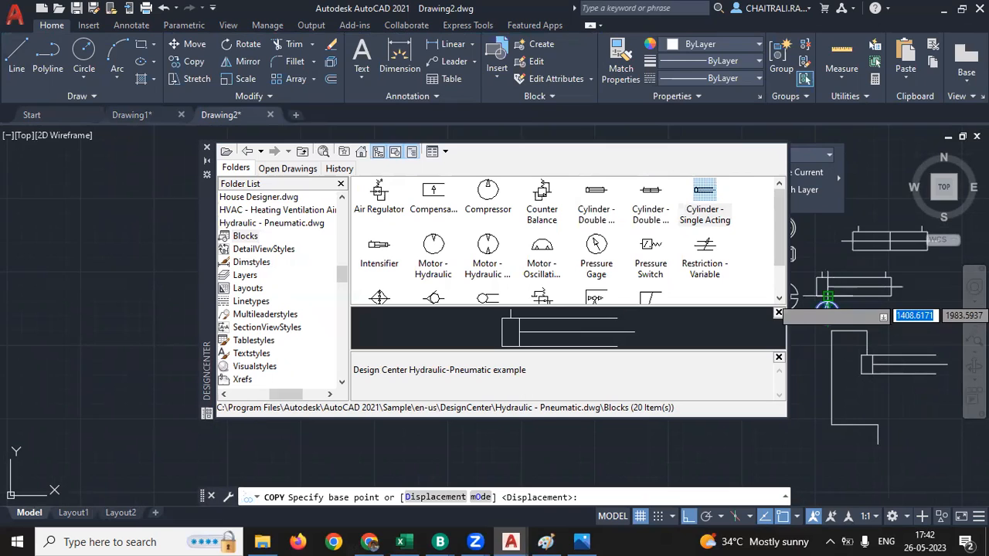
scroll(826, 304, "up", 2)
left_click(826, 304)
scroll(841, 331, "down", 3)
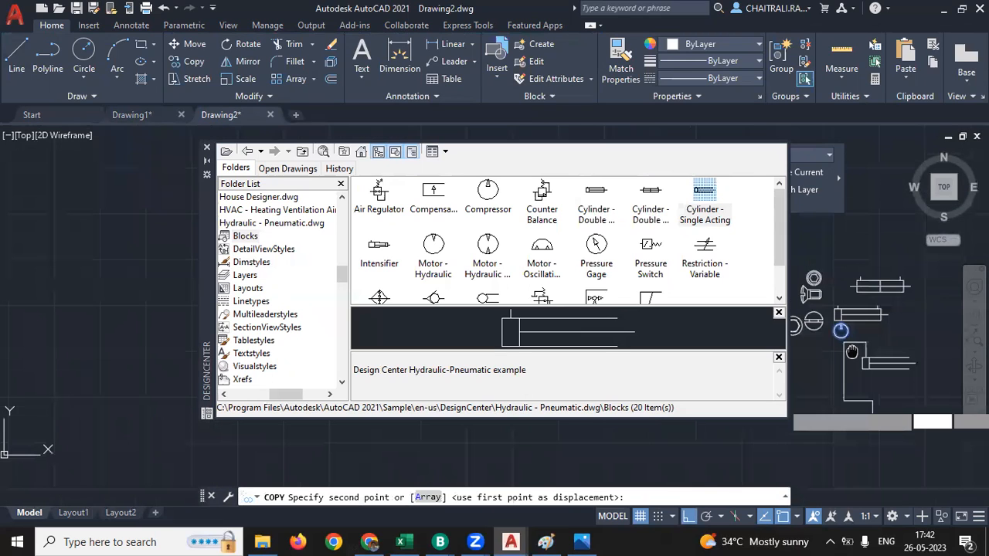
scroll(864, 352, "up", 3)
left_click(870, 345)
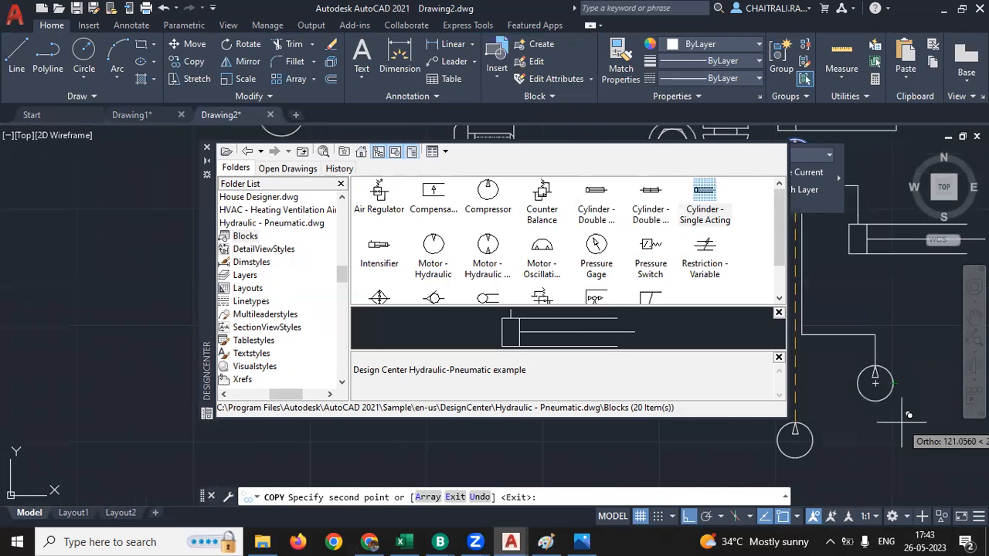
key("Return")
- Insert the Pressure Switch, Valve - Solenoid and Valve - Servo blocks in a row beside the copied compressor symbol
scroll(910, 410, "down", 3)
scroll(910, 401, "up", 3)
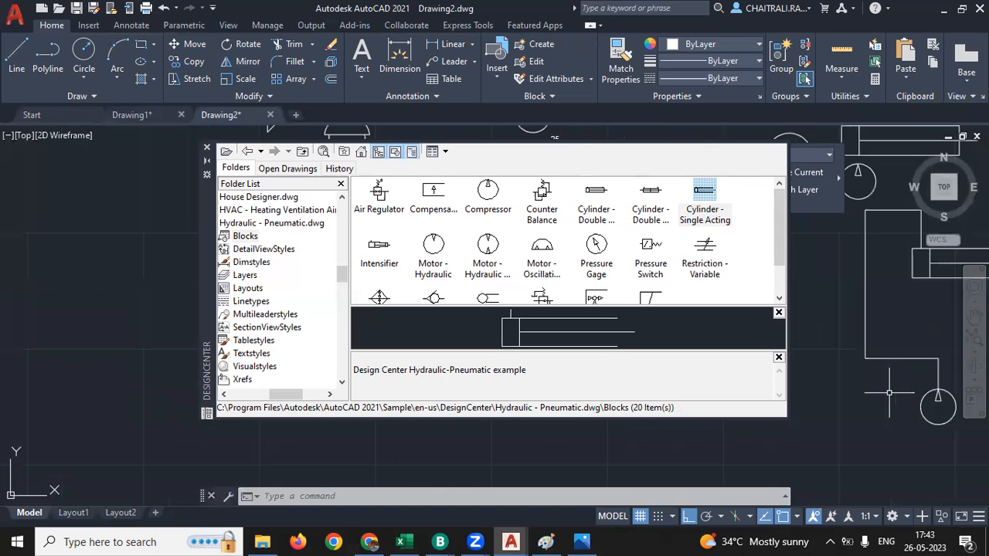
middle_click_drag(864, 318, 829, 352)
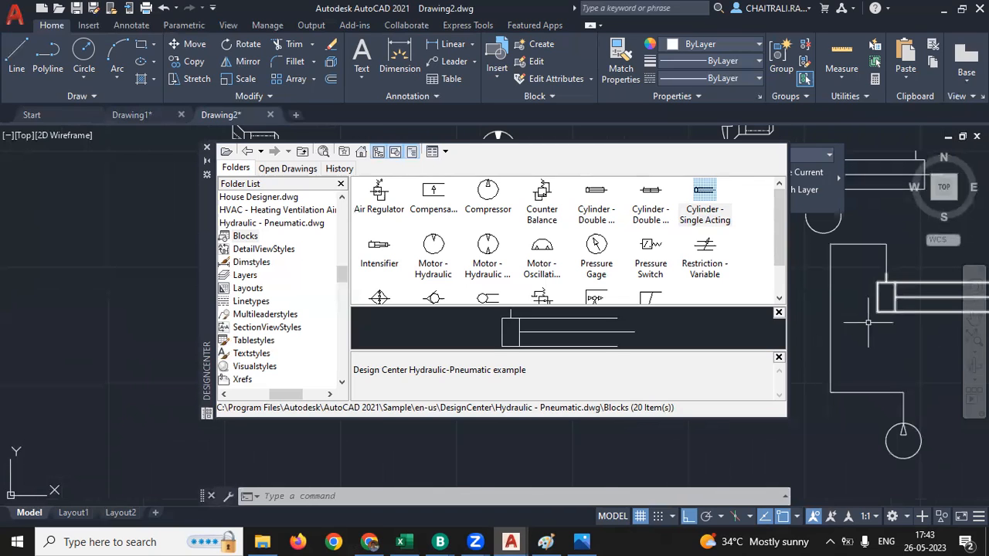
scroll(656, 259, "down", 2)
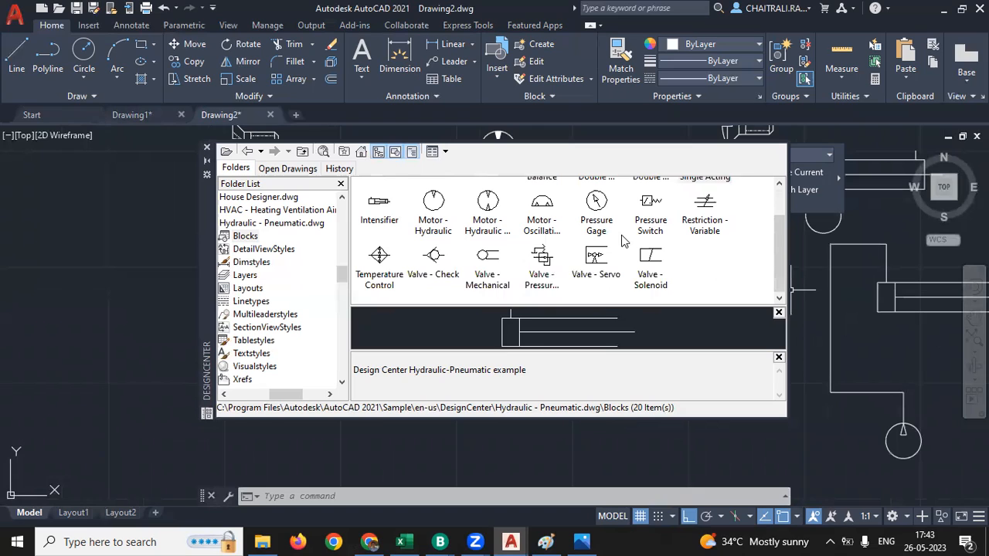
left_click_drag(650, 202, 801, 437)
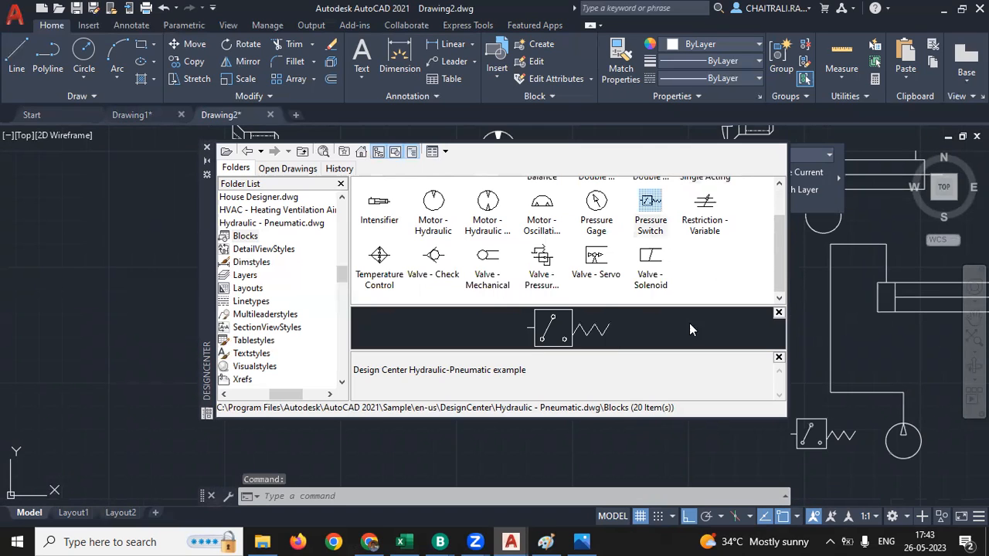
left_click(651, 263)
left_click_drag(716, 464, 715, 464)
mouse_move(601, 267)
left_mouse_down()
mouse_move(597, 400)
mouse_move(621, 456)
left_mouse_up()
key("Escape")
key("Escape")
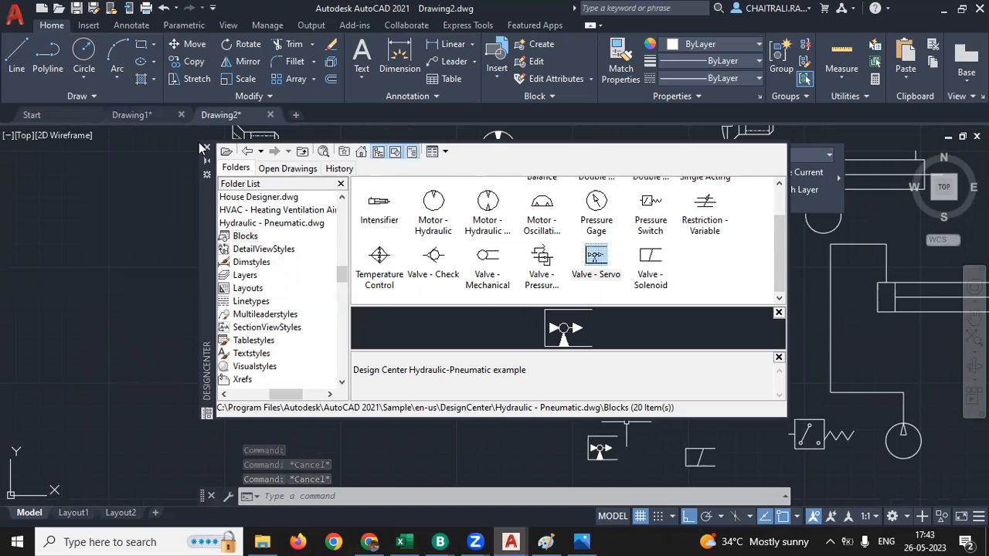
- Return to the DesignCenter sample folder and open the Blocks collection of Plant Process.dwg
left_click(247, 152)
left_click(248, 153)
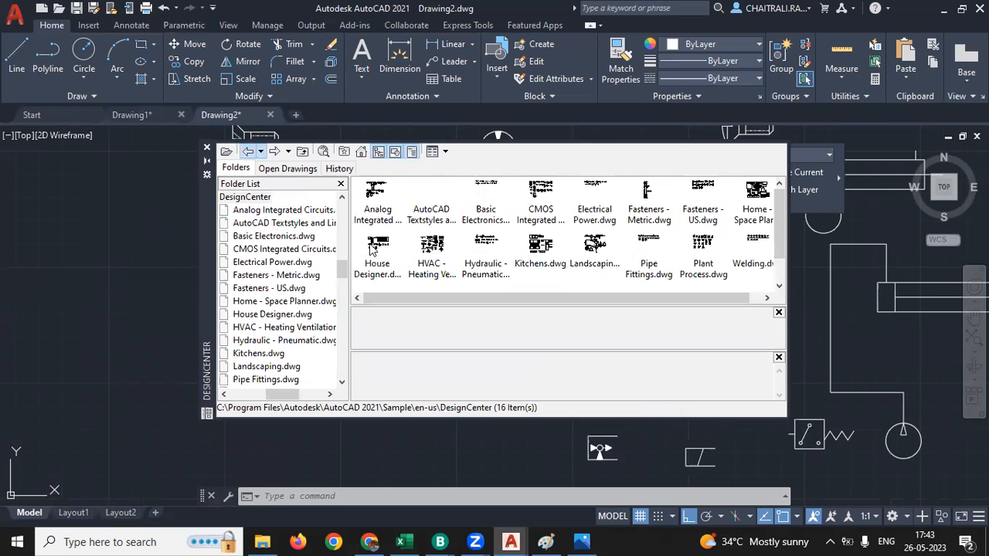
double_click(702, 267)
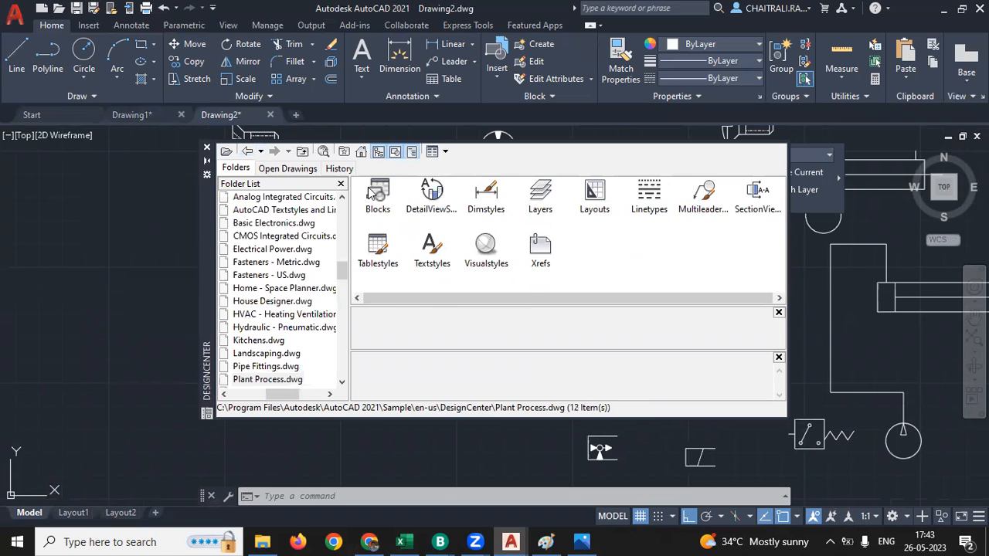
double_click(370, 192)
- Insert the Autoclave, Blower and Dryer - Rotary blocks in the empty area left of the fasteners, and close DesignCenter
left_click(379, 199)
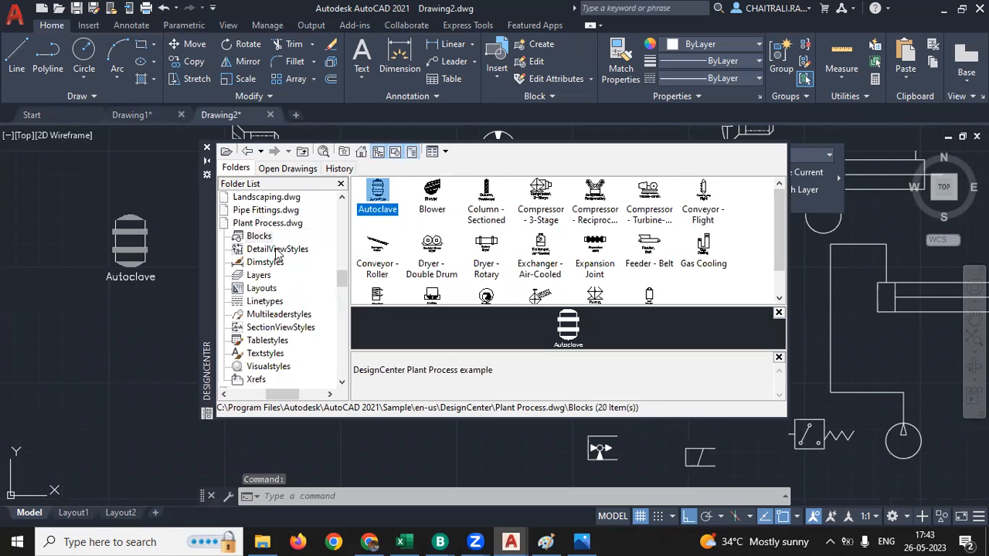
mouse_move(427, 202)
left_mouse_down()
mouse_move(303, 320)
mouse_move(96, 336)
left_mouse_up()
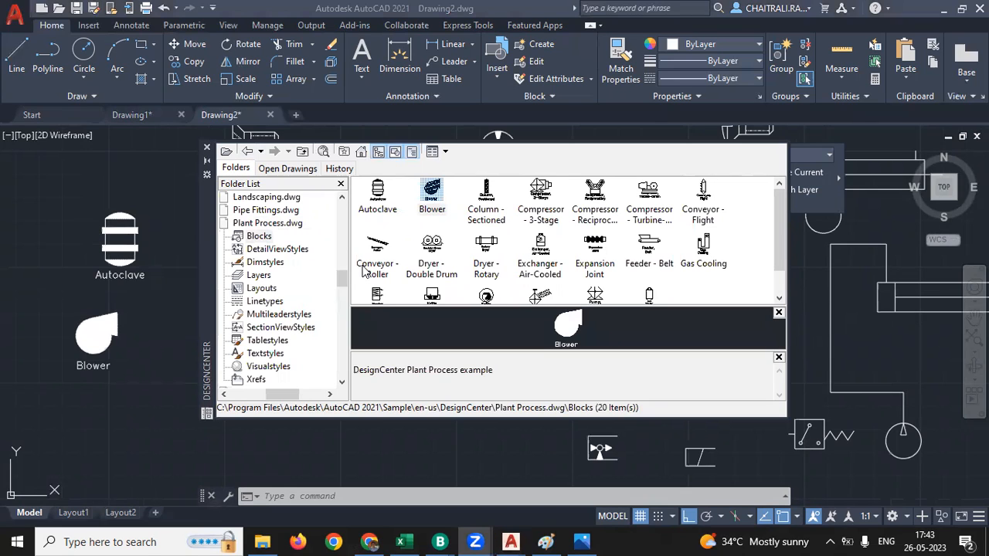
mouse_move(487, 246)
left_mouse_down()
mouse_move(410, 269)
mouse_move(39, 244)
mouse_move(35, 197)
left_mouse_up()
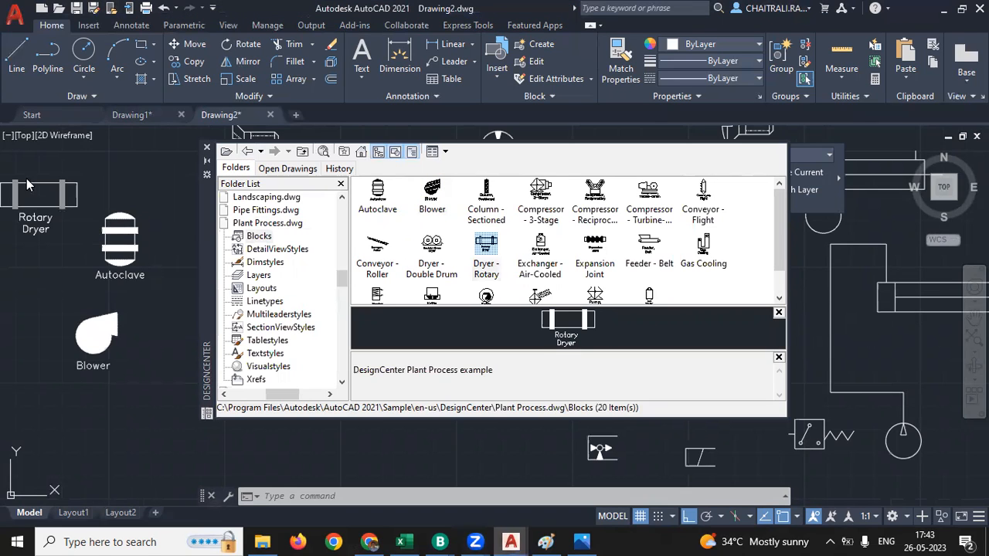
left_click(247, 152)
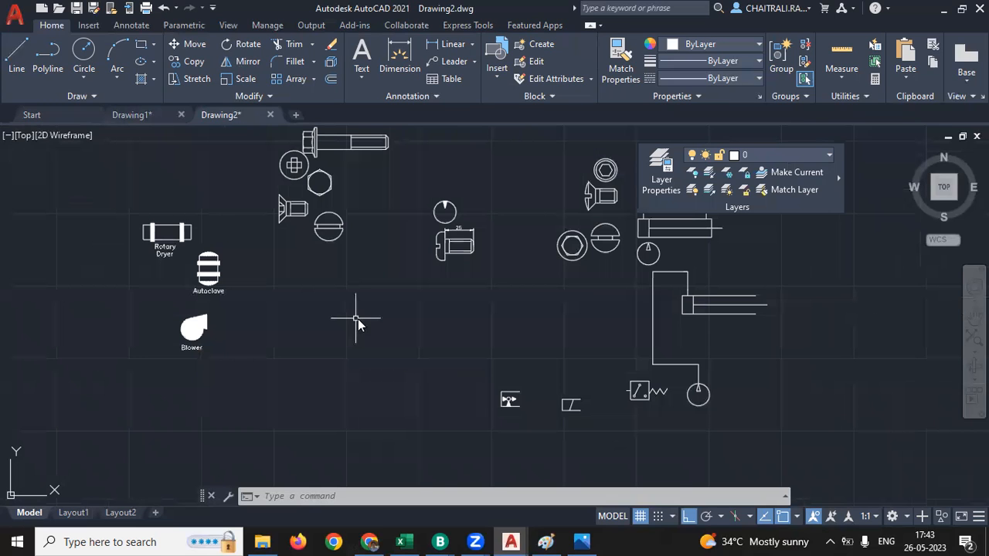
- Open the Tool Palettes and show the Mechanical samples
type("Tp")
key("Return")
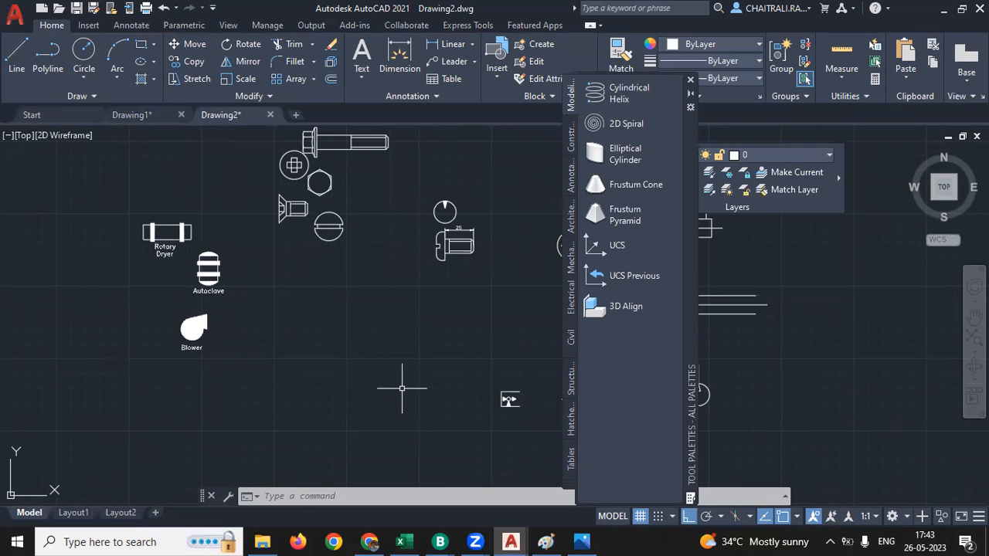
left_click(572, 270)
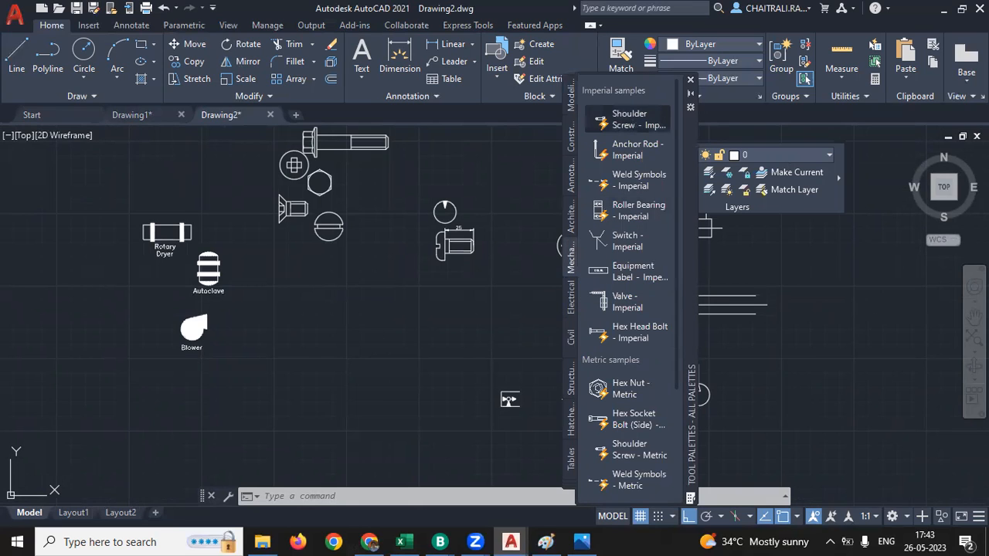
left_click(639, 180)
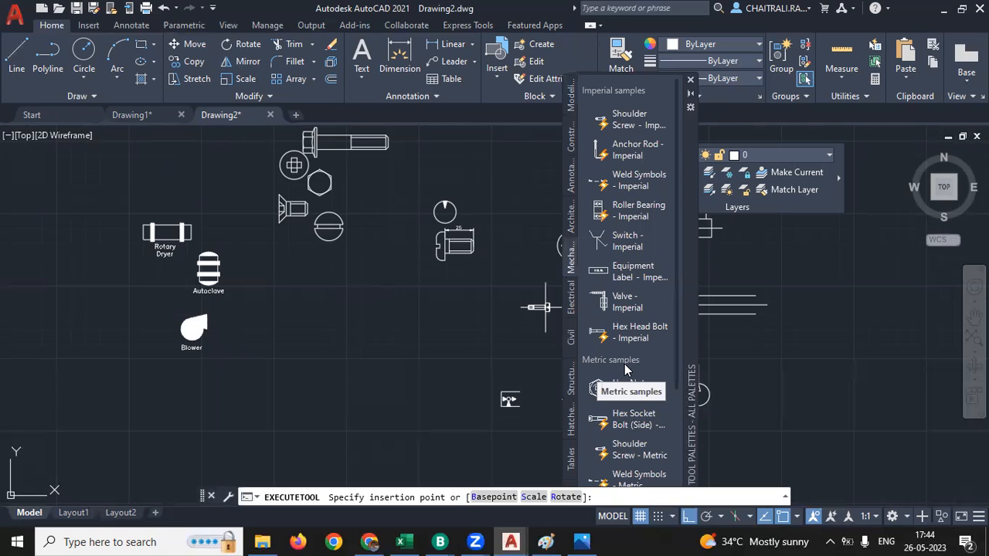
key("Escape")
key("Escape")
key("Escape")
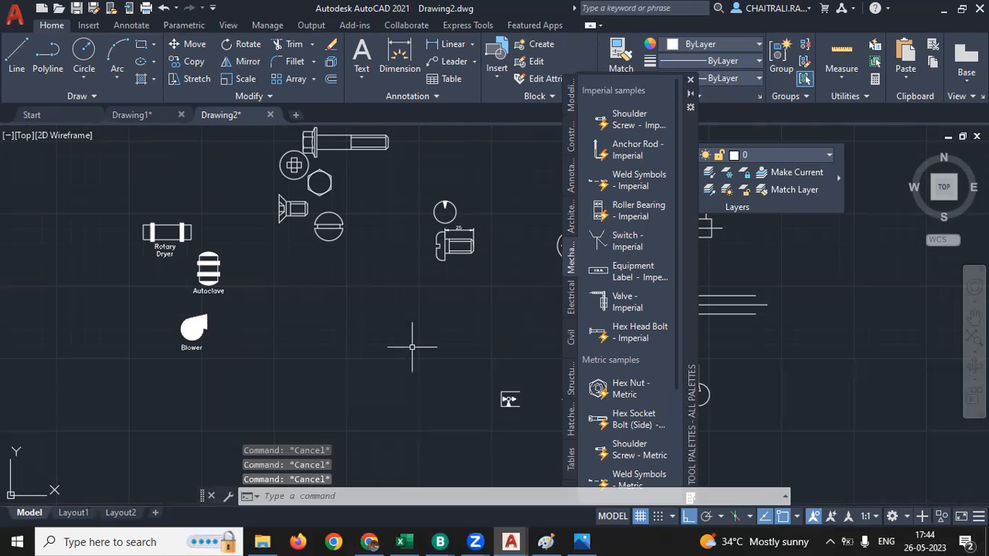
- Check the length type and insertion scale in the drawing units settings, leaving them as they are
type("un")
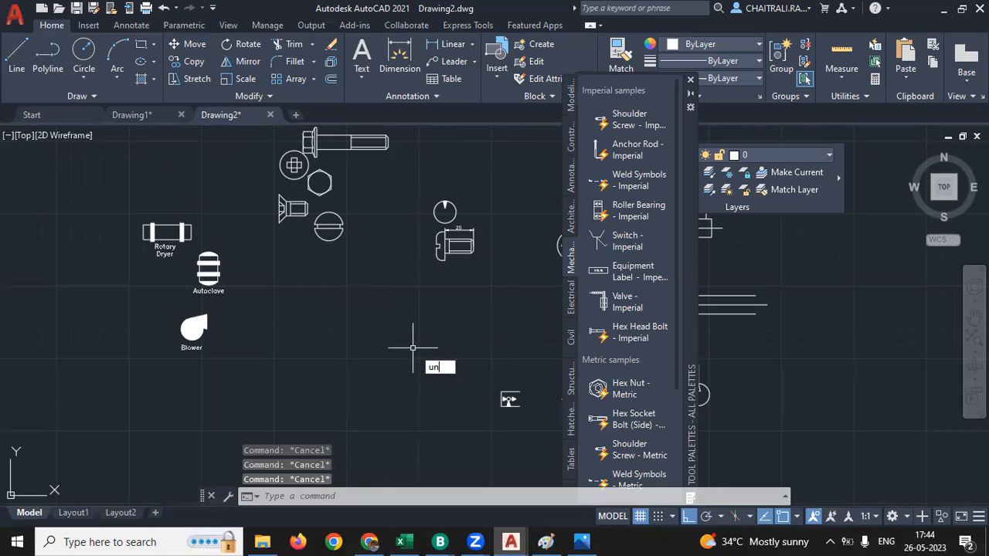
key("Return")
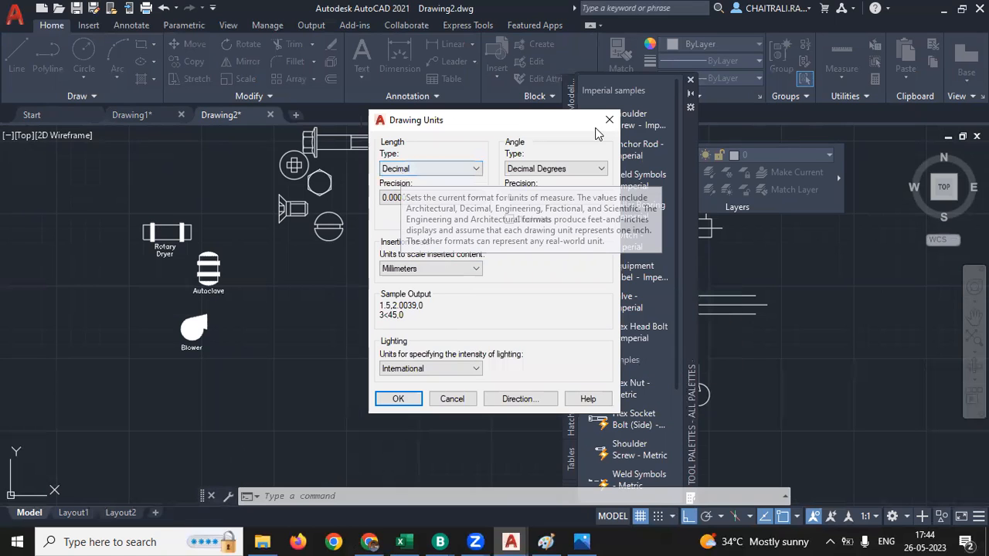
key("Escape")
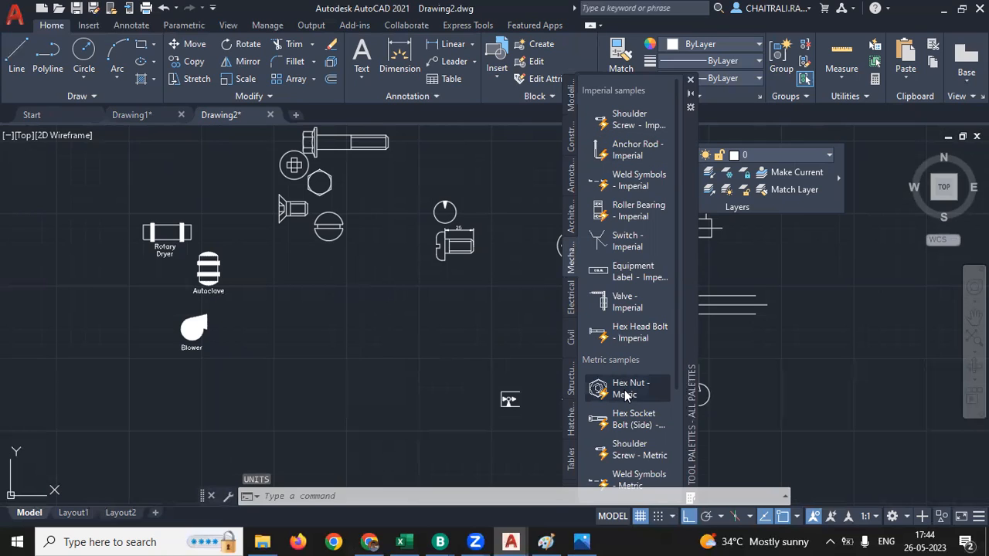
- Insert two Hex Nut - Metric blocks and one metric Hex Socket Bolt (Side) block in the empty area right of the blower
left_click_drag(627, 389, 304, 351)
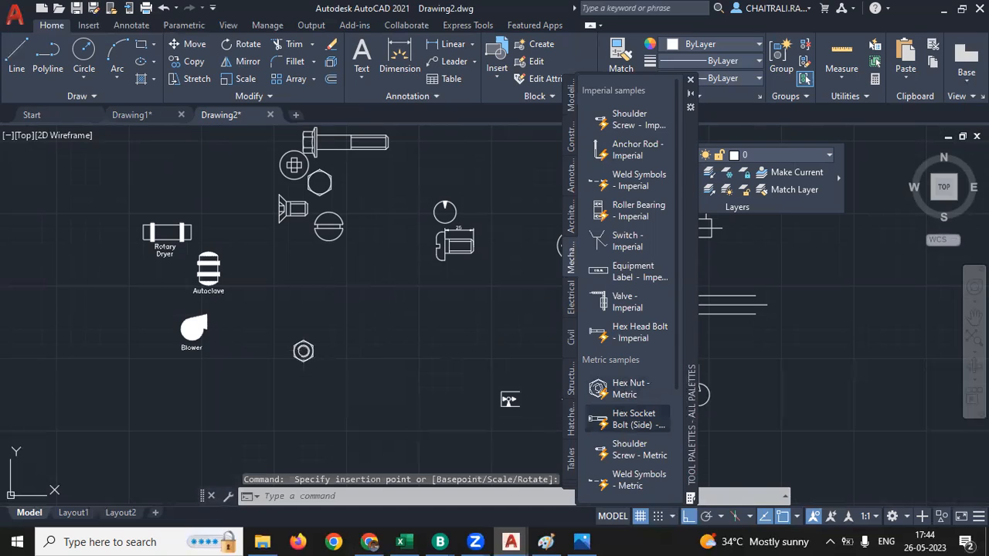
left_click_drag(628, 419, 313, 392)
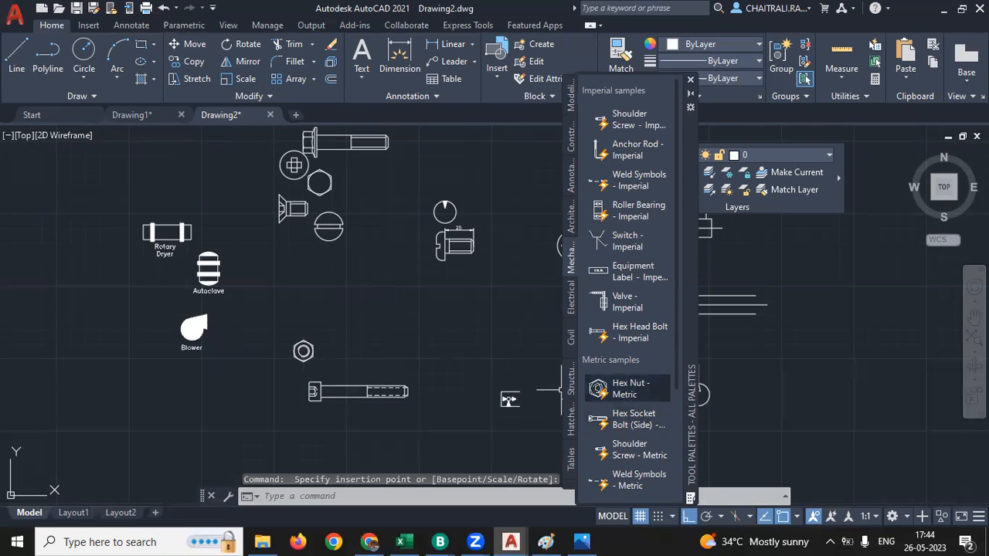
left_click(618, 389)
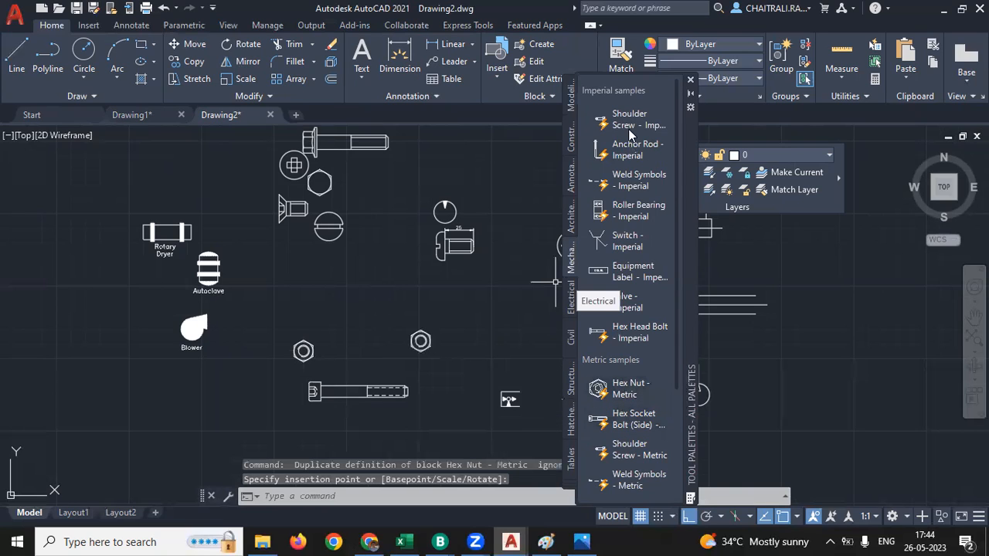
key("Escape")
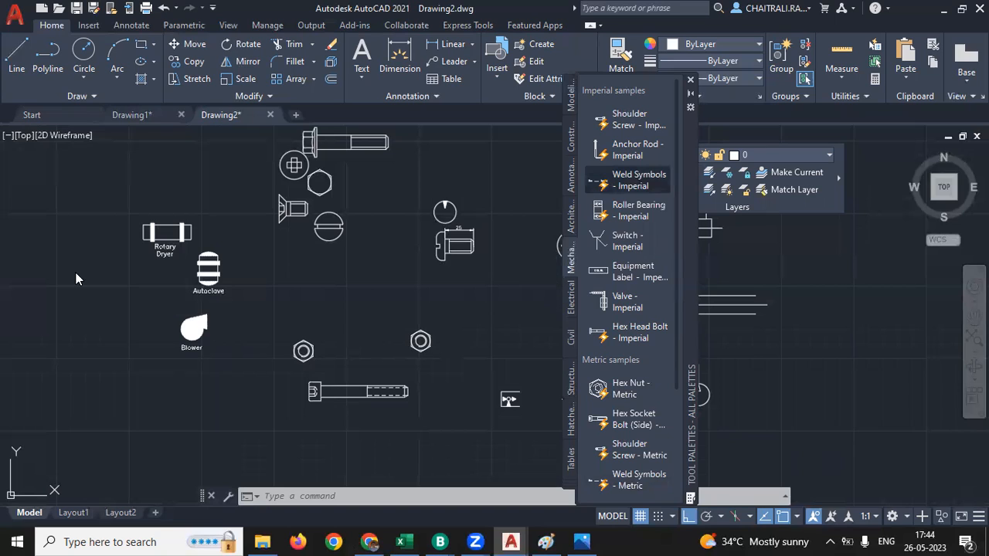
- Insert the Weld Symbols - Imperial block in the empty area left of the blower
left_click(492, 326)
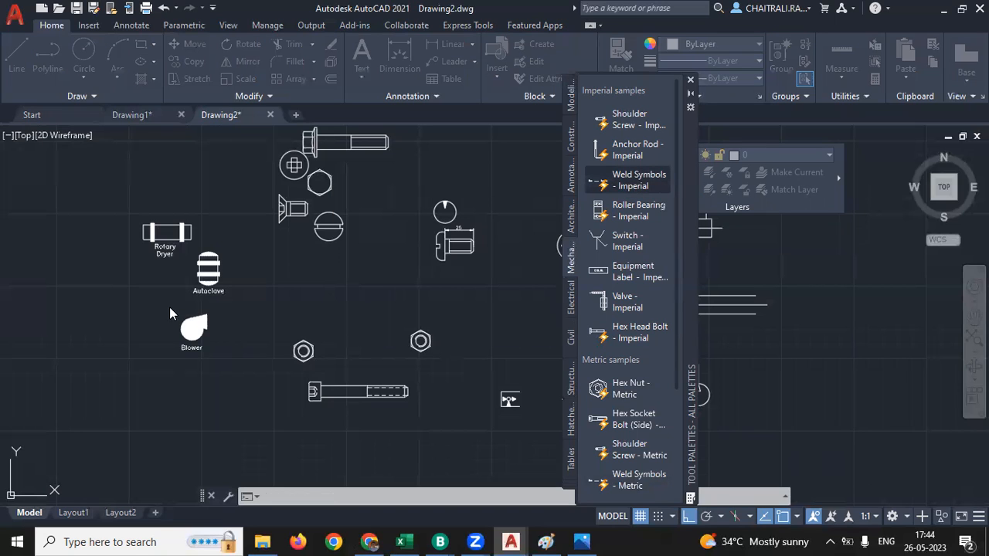
left_click(99, 306)
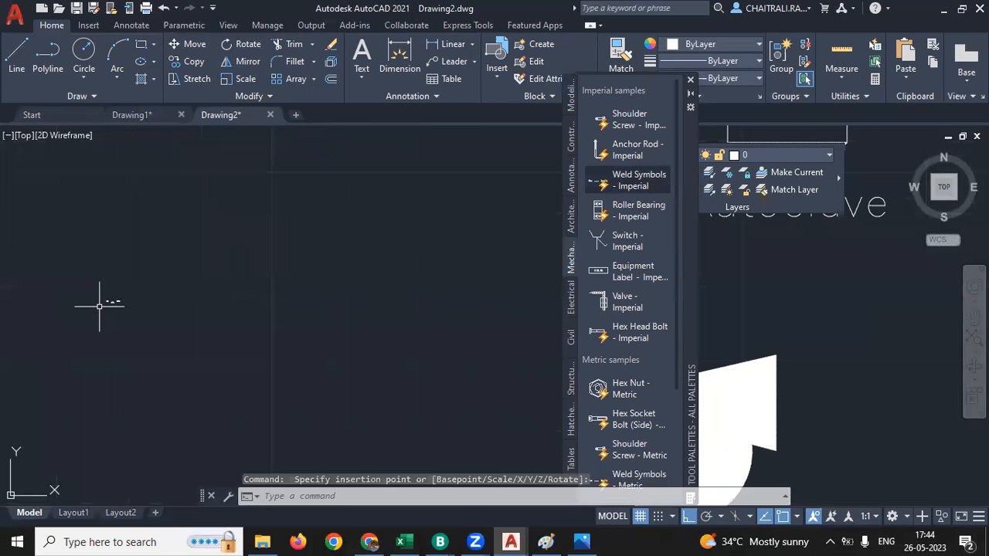
- Set the Depth/Size attribute of the Weld Symbols - Imperial block to 1mm
middle_click_drag(99, 306, 140, 261)
left_click(315, 305)
left_click(294, 261)
scroll(205, 269, "down", 1)
key("Escape")
key("Escape")
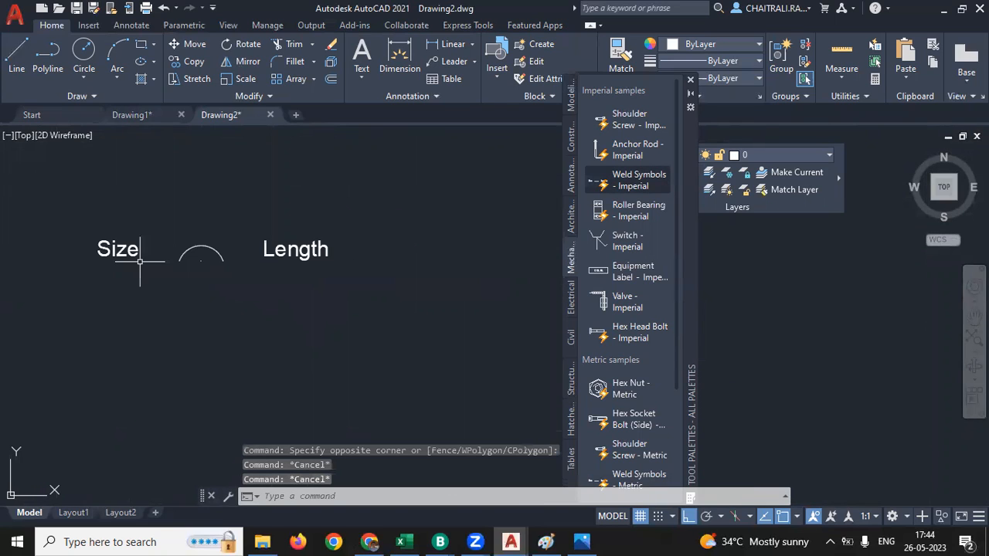
middle_click_drag(369, 271, 394, 275)
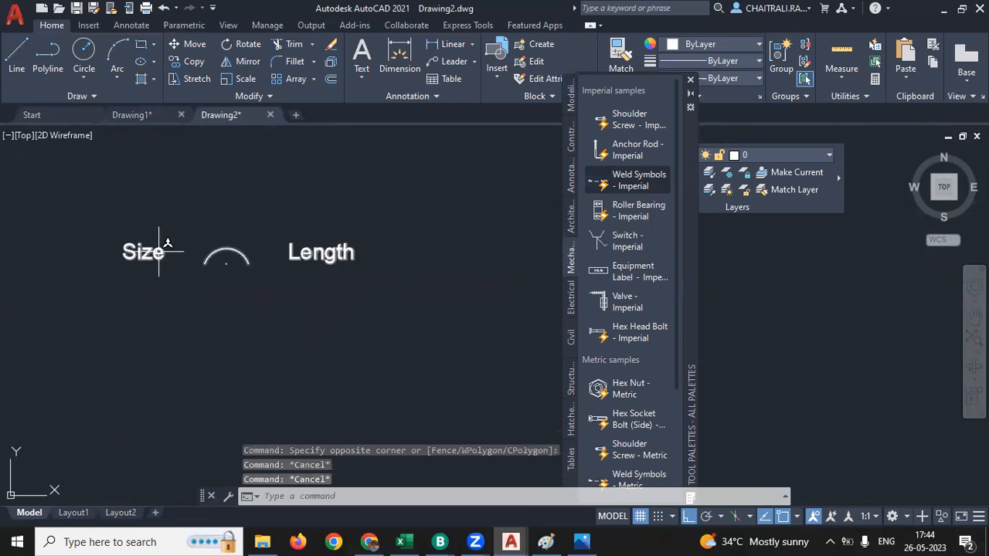
double_click(158, 251)
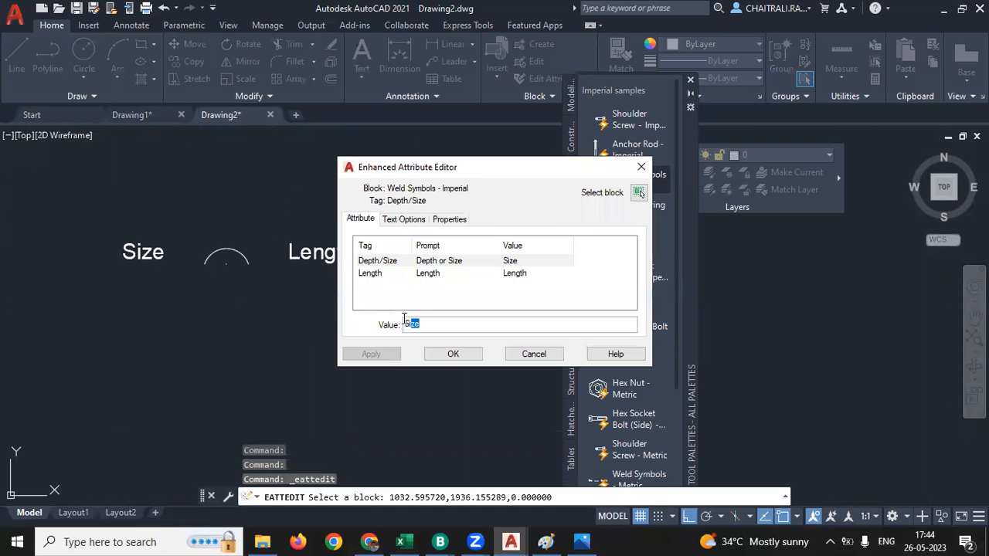
type("1mm")
left_click(454, 357)
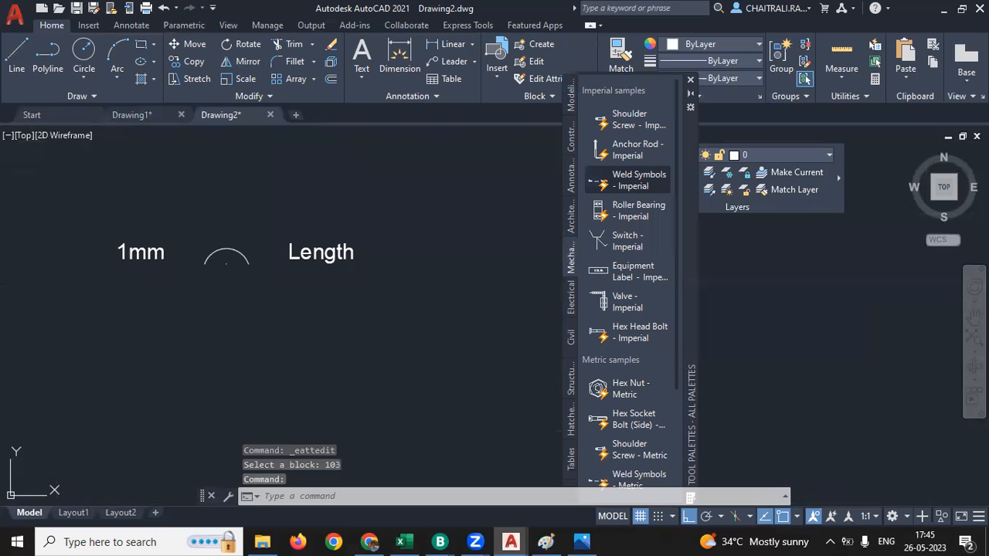
- Set the weld symbol's Length attribute to Length=2mm
double_click(321, 252)
left_click(438, 325)
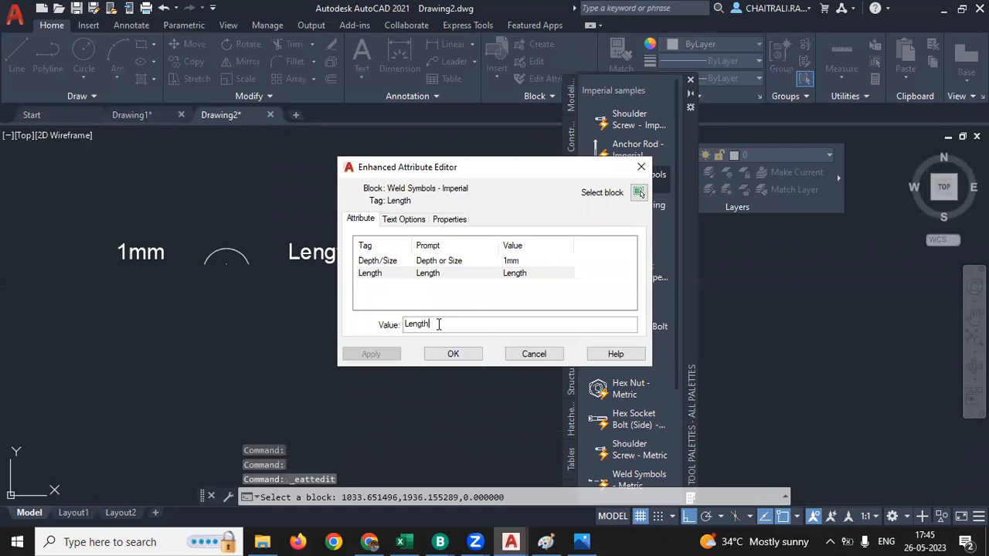
type("=2")
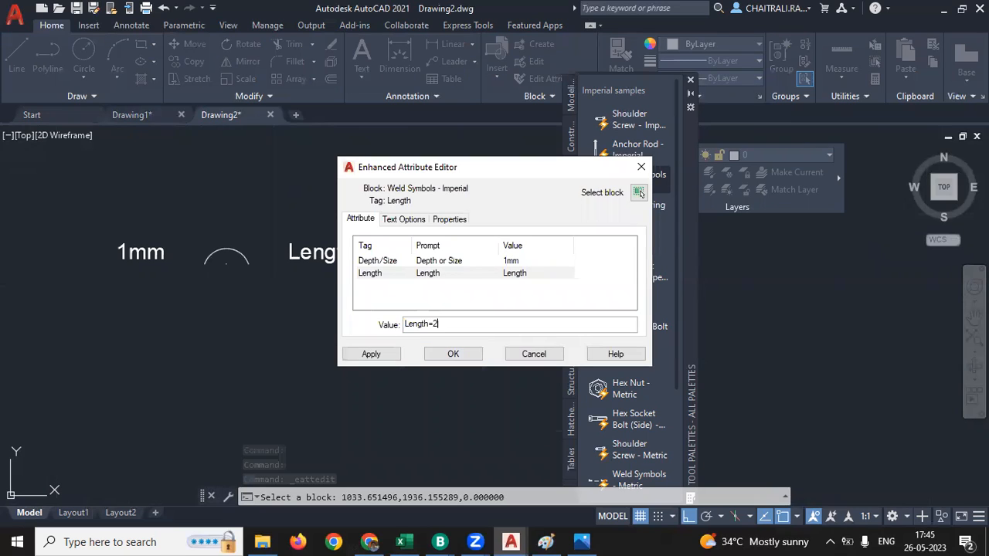
type("mm")
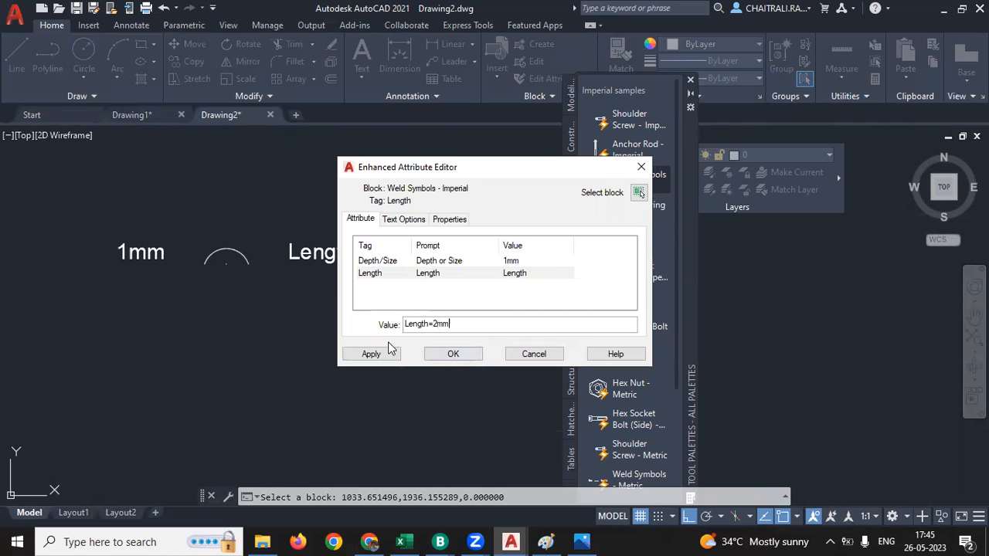
left_click(453, 354)
scroll(272, 275, "up", 2)
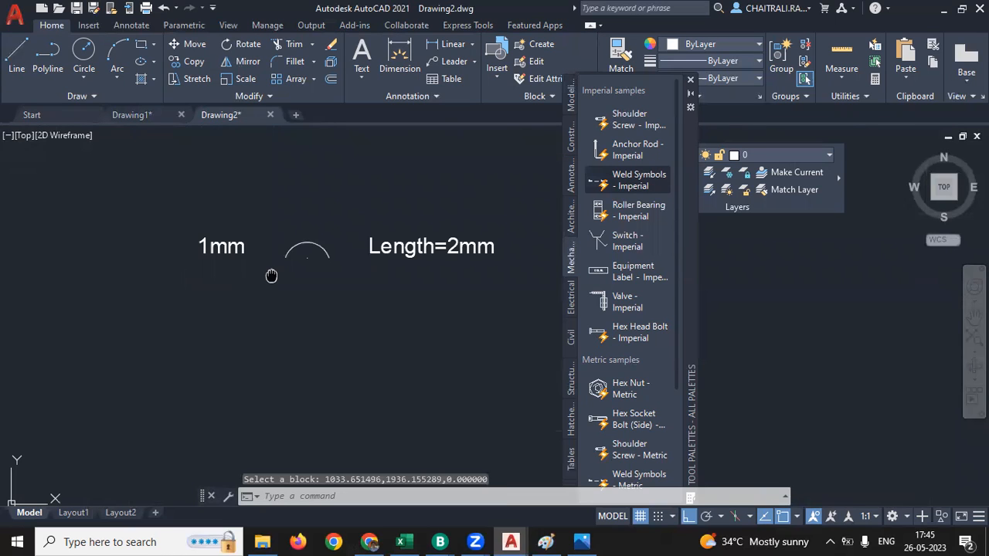
middle_click_drag(271, 276, 230, 307)
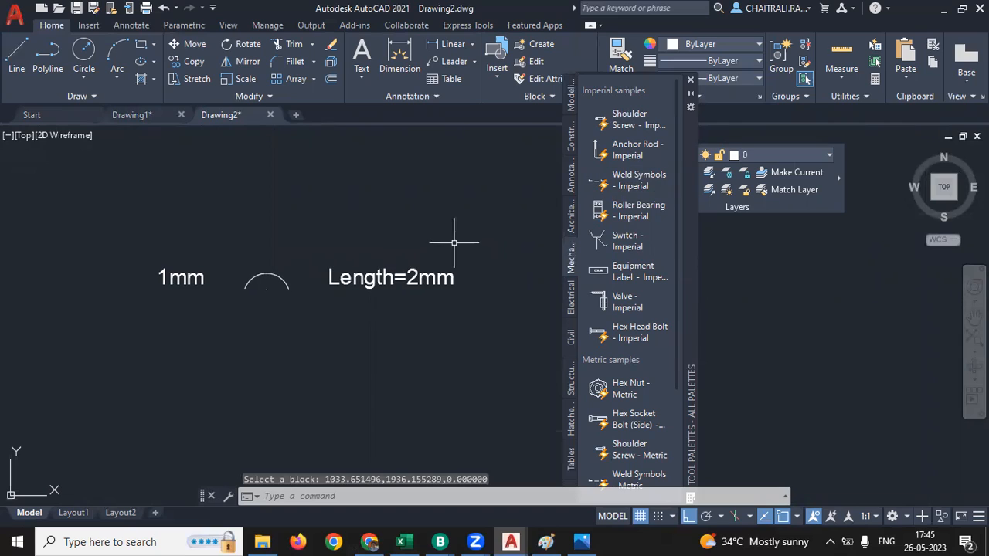
middle_click_drag(455, 243, 415, 222)
scroll(383, 219, "down", 2)
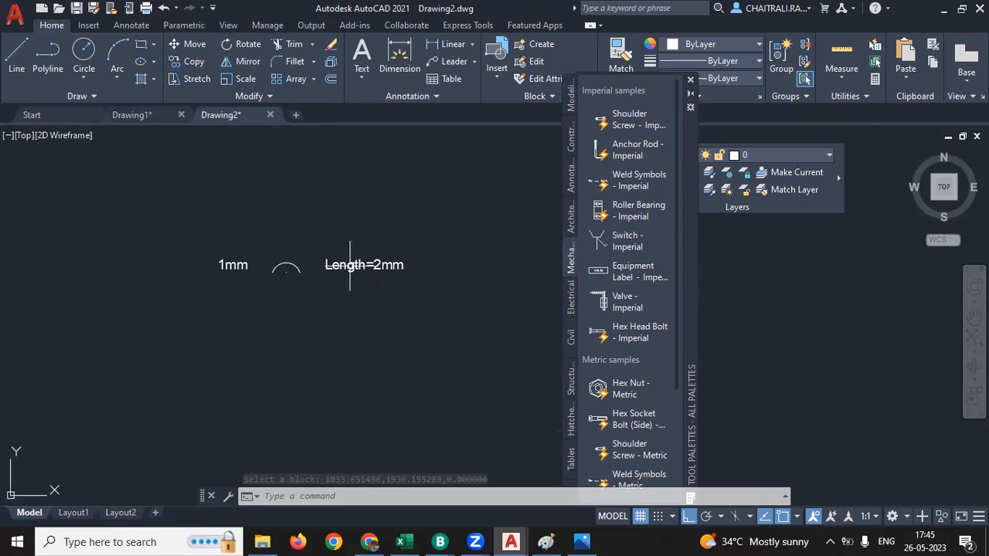
key("Escape")
key("Escape")
key("Escape")
- Try the Bevel, Fillet, Flange Corner and Flare-V types on the weld symbol and settle on Scarf
middle_click_drag(349, 265, 361, 249)
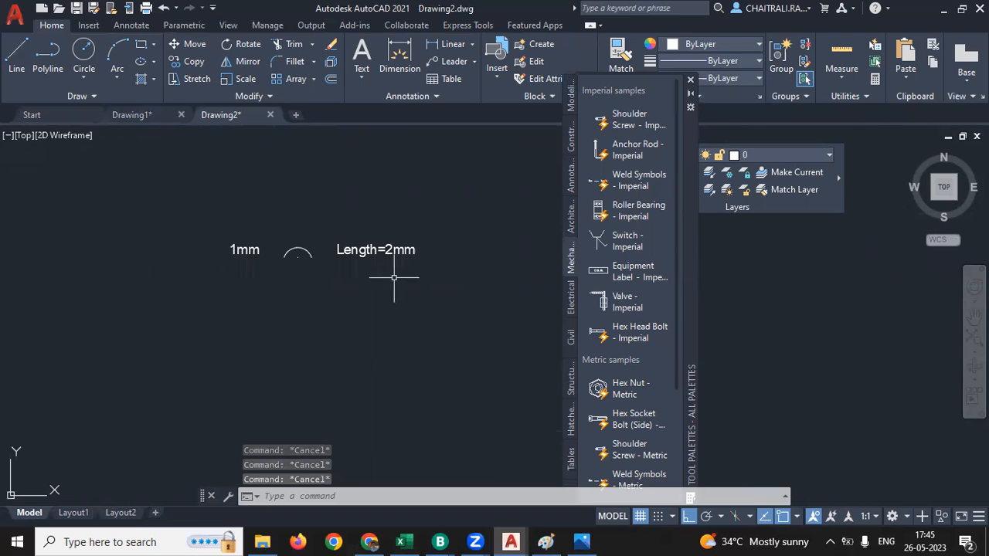
middle_click_drag(322, 248, 324, 262)
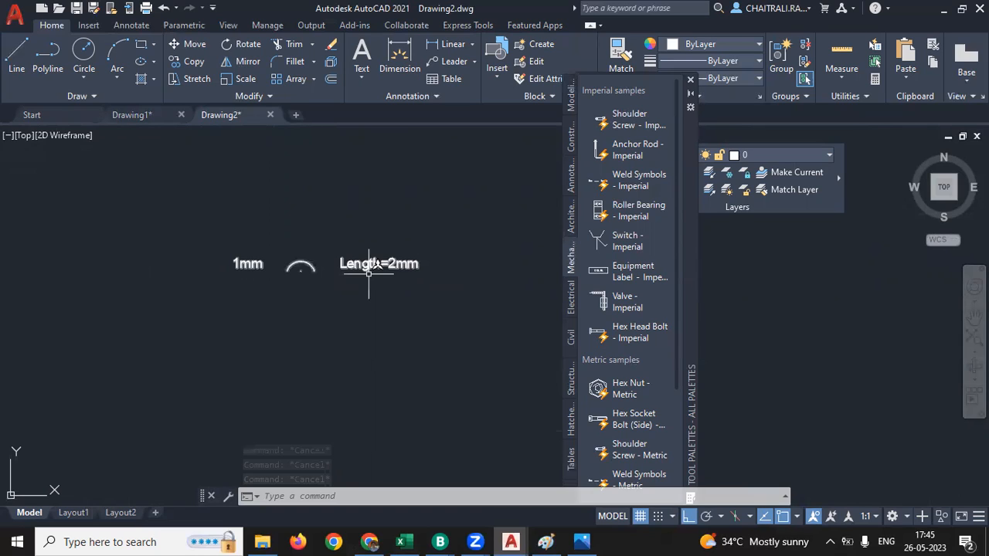
mouse_move(369, 266)
middle_mouse_down()
mouse_move(337, 246)
mouse_move(345, 264)
middle_mouse_up()
left_click(344, 264)
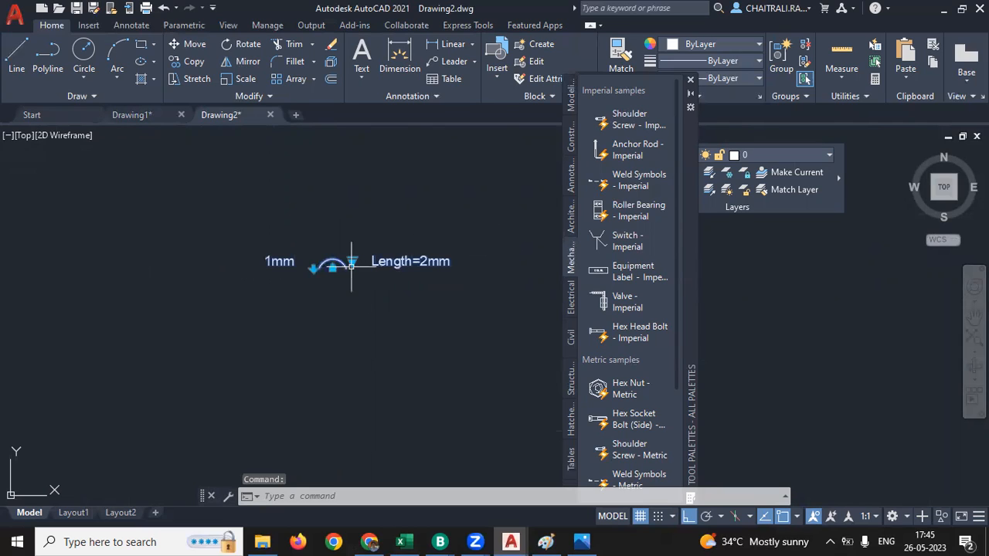
left_click(352, 262)
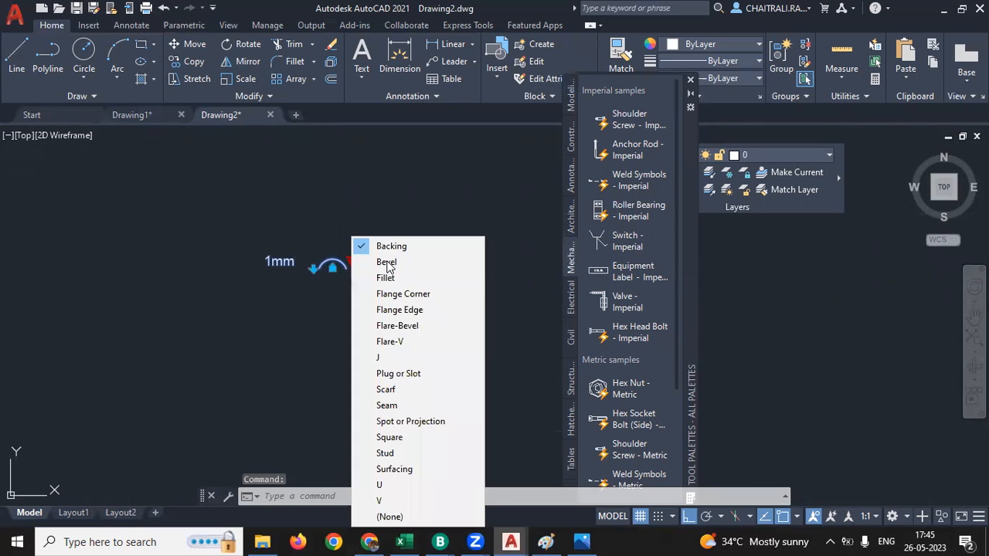
left_click(382, 261)
scroll(381, 257, "up", 3)
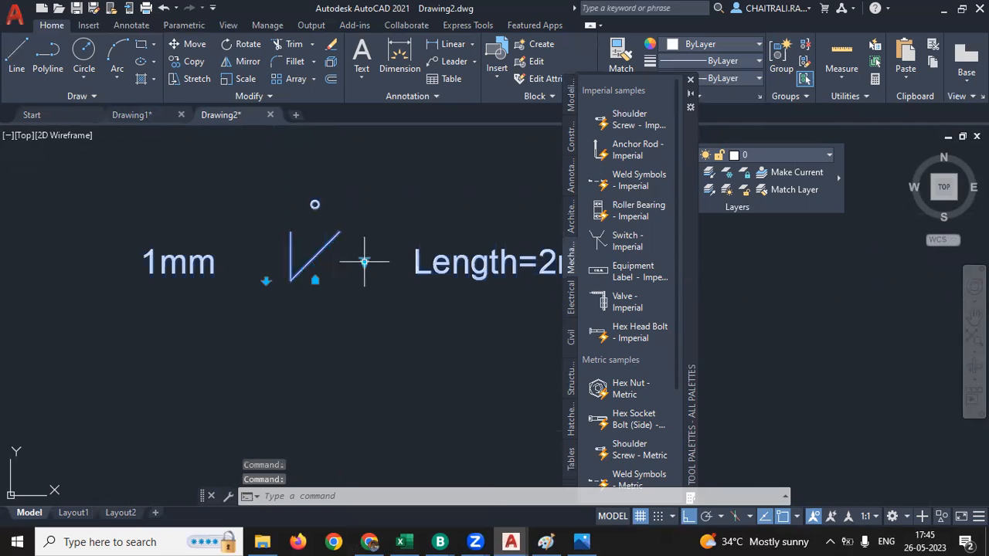
left_click(366, 265)
left_click(401, 278)
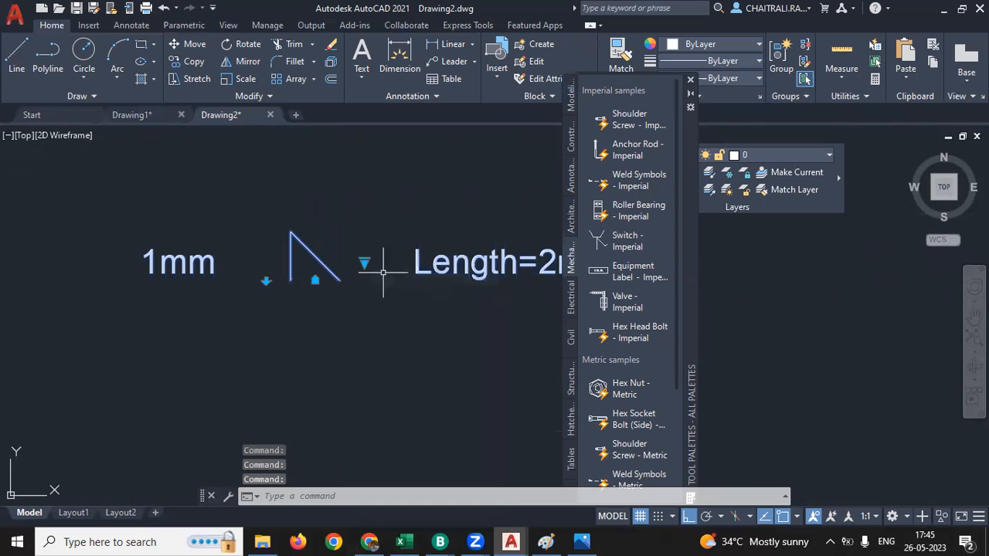
left_click(377, 275)
left_click(417, 294)
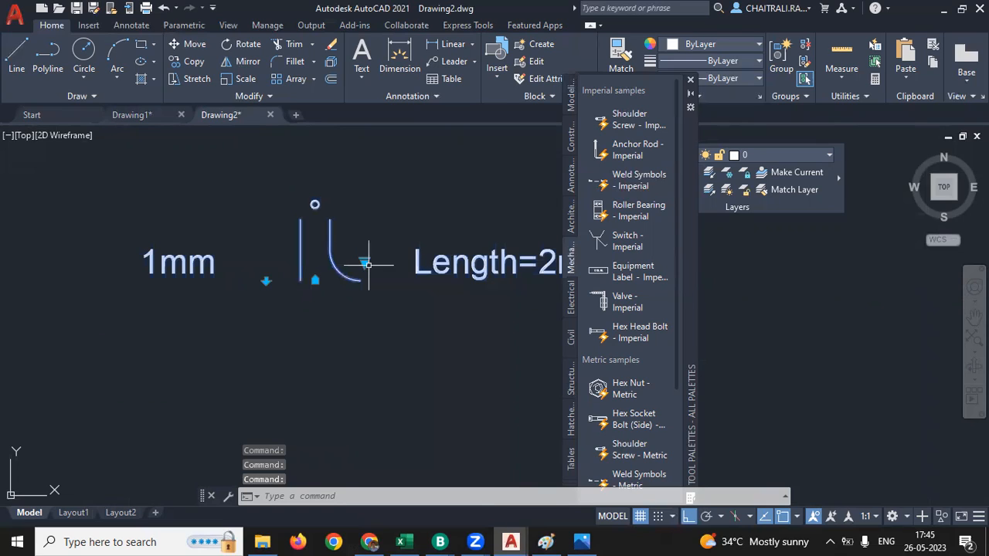
left_click(366, 266)
left_click(413, 342)
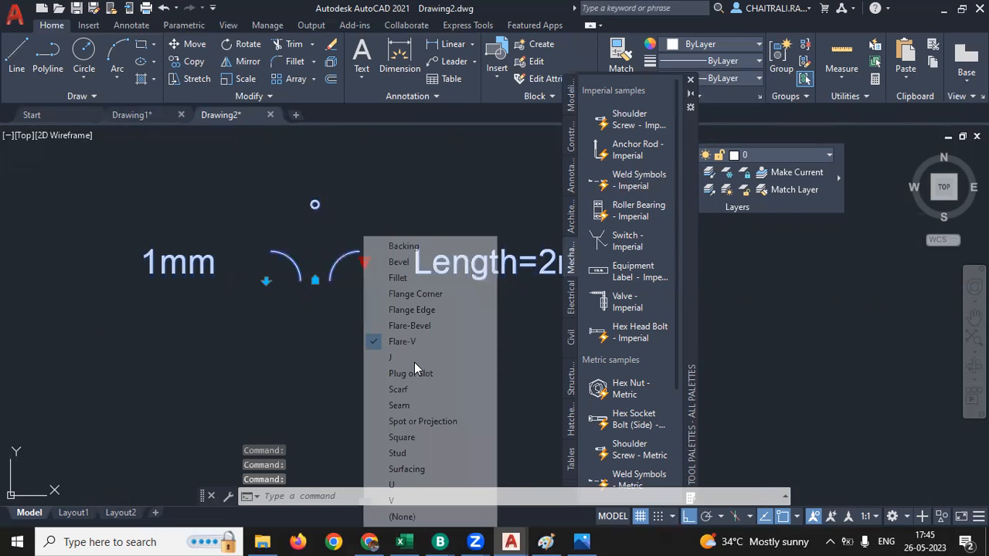
key("Escape")
scroll(405, 348, "down", 1)
key("Escape")
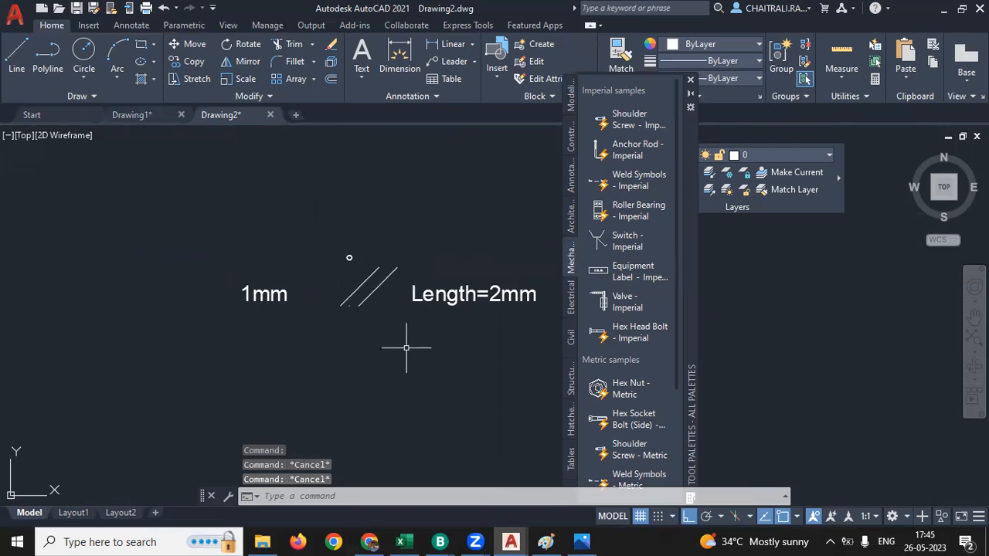
- Try a smaller thread size on the right-hand Hex Nut - Metric block above the bolt, settling on M14
scroll(282, 247, "down", 4)
mouse_move(282, 247)
middle_mouse_down()
mouse_move(208, 226)
mouse_move(224, 219)
middle_mouse_up()
scroll(224, 220, "up", 8)
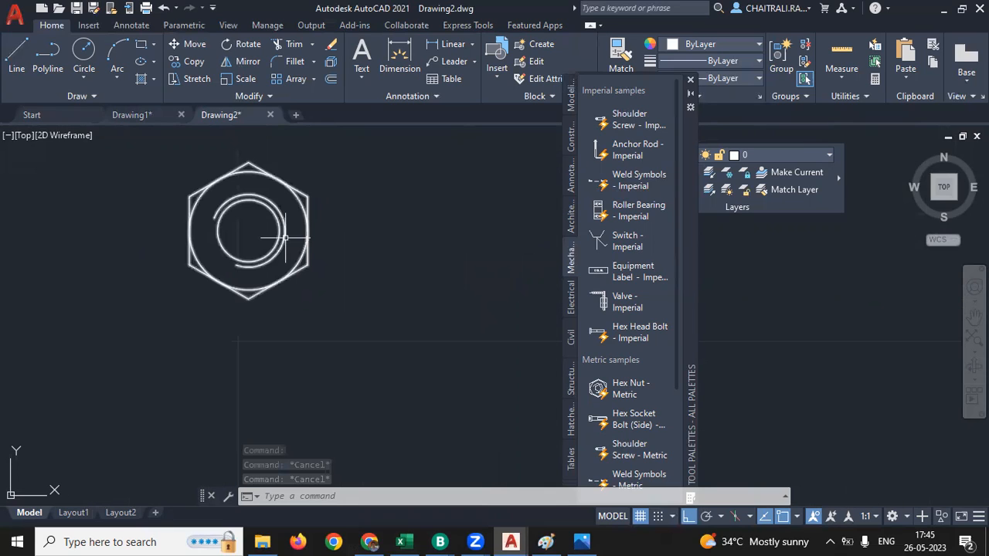
left_click(290, 186)
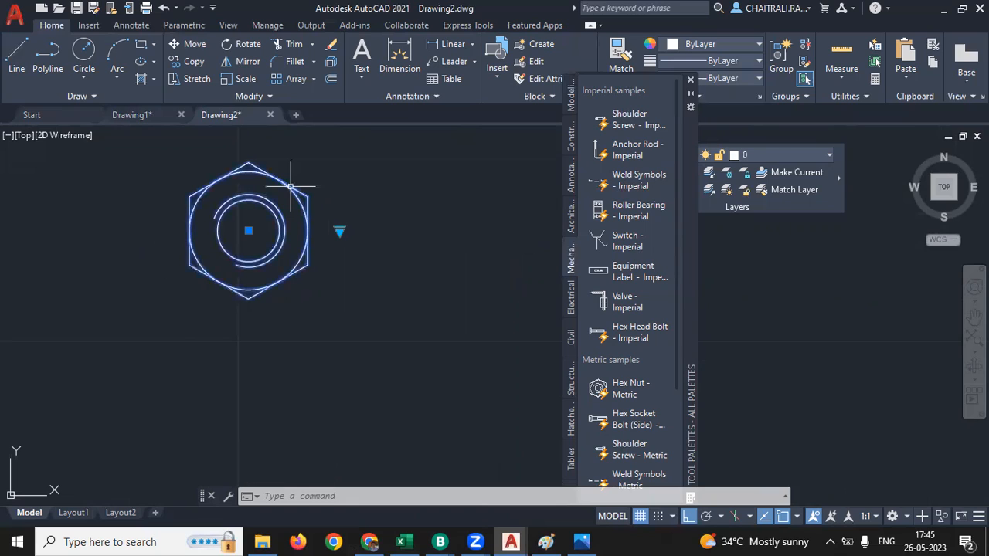
left_click(339, 230)
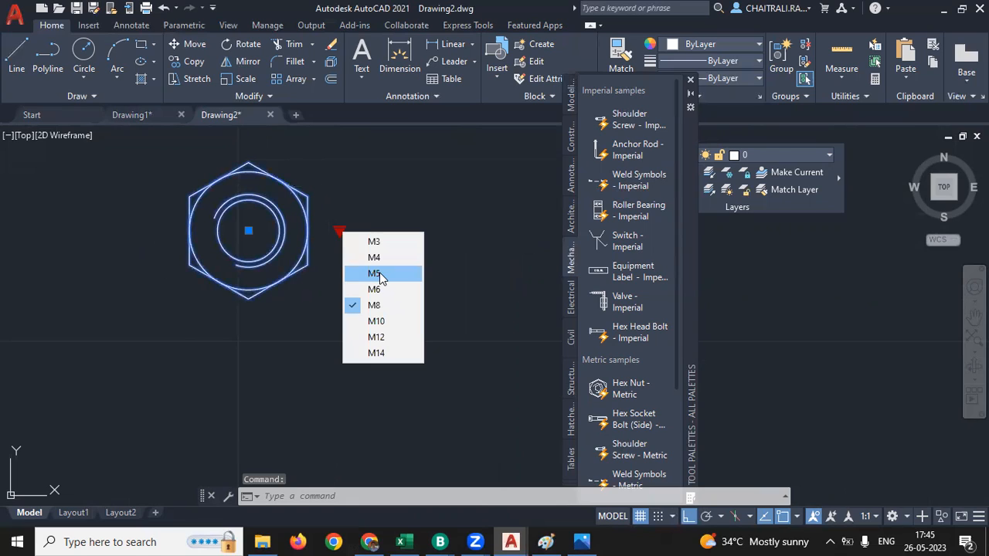
left_click(377, 274)
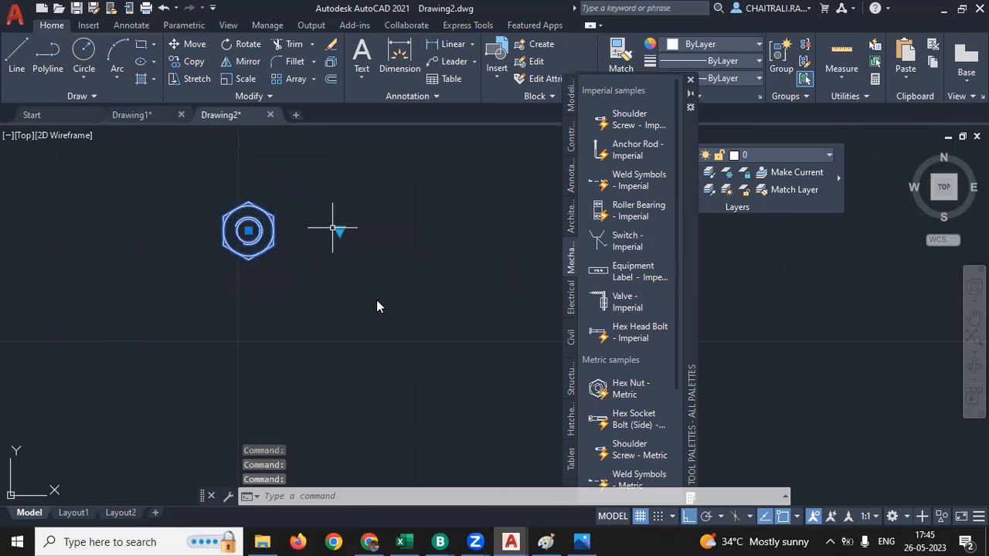
left_click(338, 231)
left_click(374, 353)
key("Escape")
key("Escape")
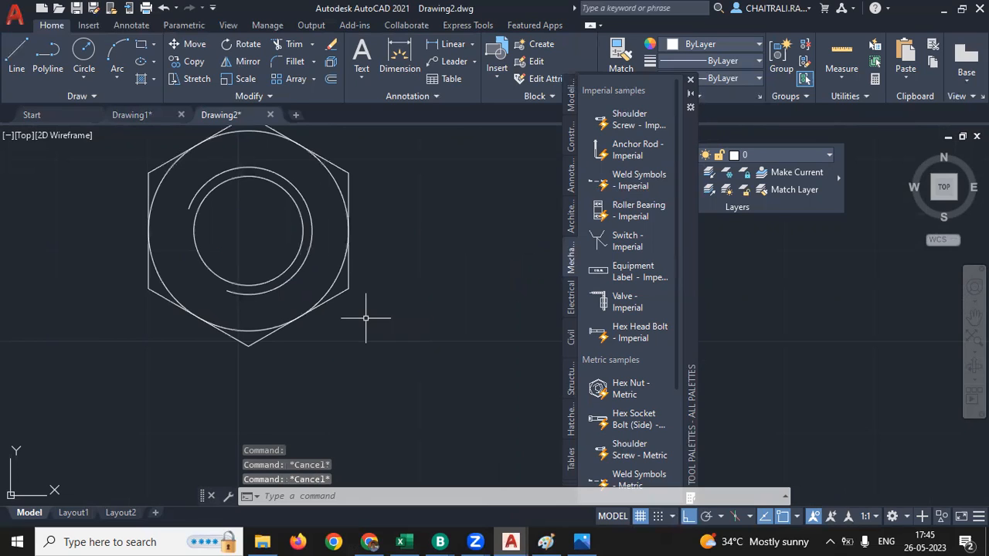
key("Escape")
- Select the double-rod hydraulic cylinder block to check which grips it offers, and clear the selection
middle_click_drag(381, 306, 400, 359)
scroll(448, 353, "down", 3)
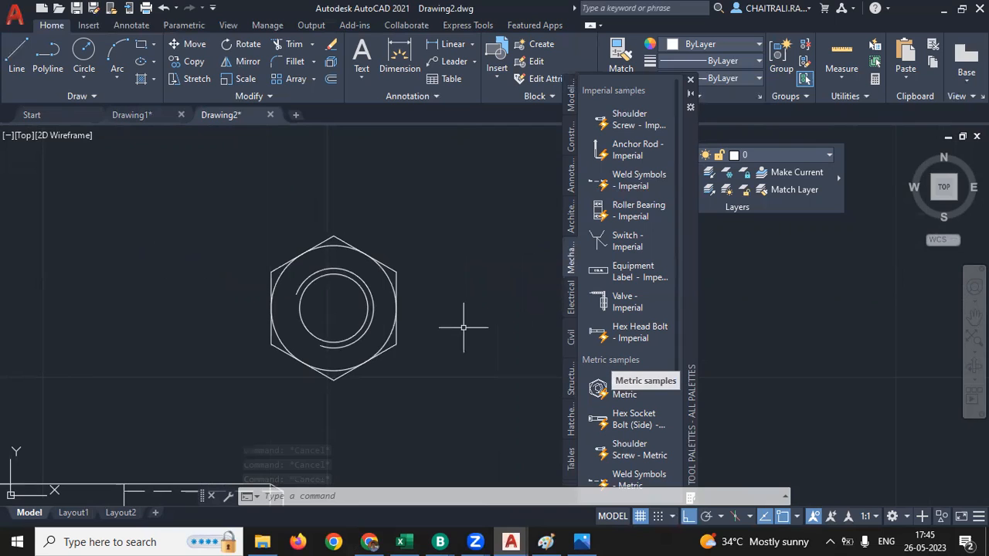
middle_click_drag(344, 240, 308, 229)
key("Escape")
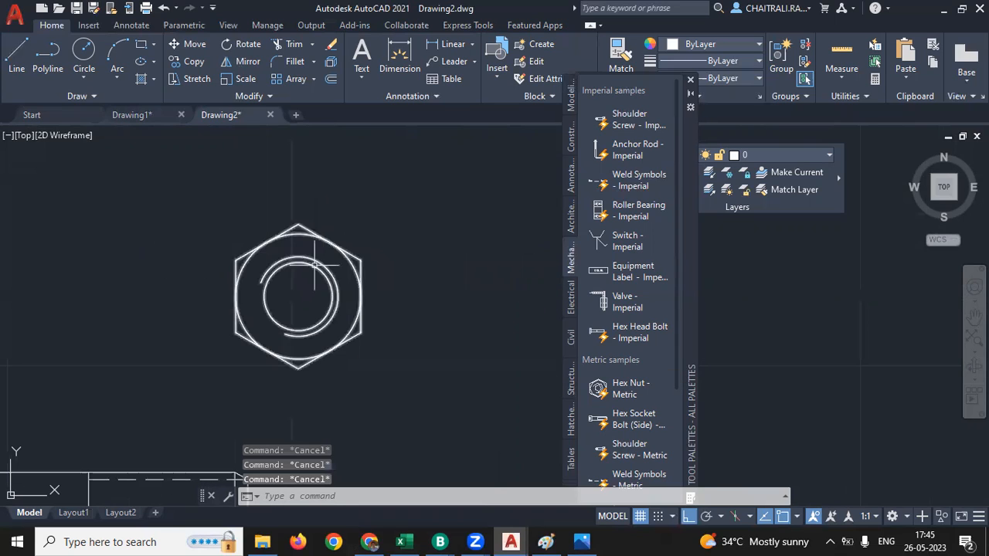
scroll(371, 285, "down", 8)
middle_click_drag(389, 286, 293, 272)
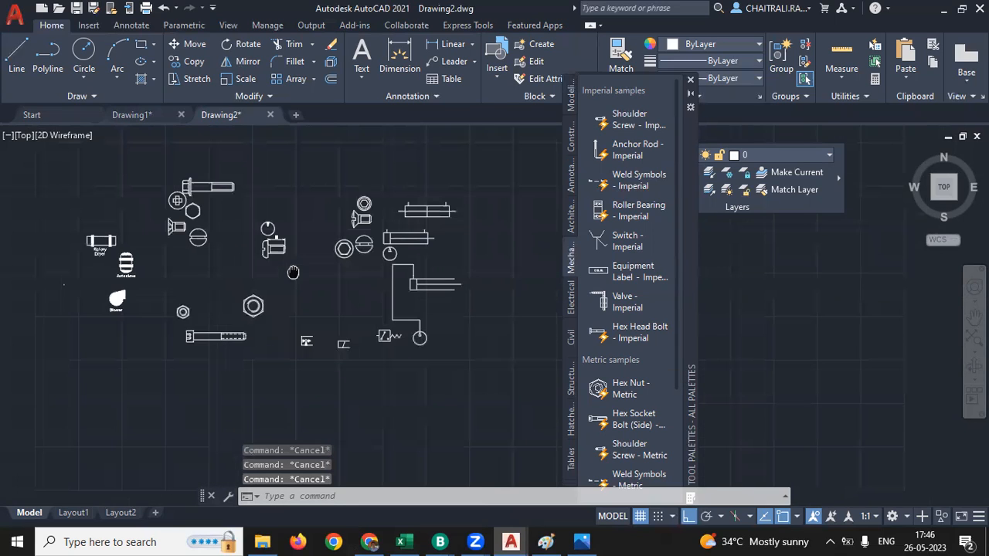
scroll(418, 213, "up", 5)
left_click(418, 213)
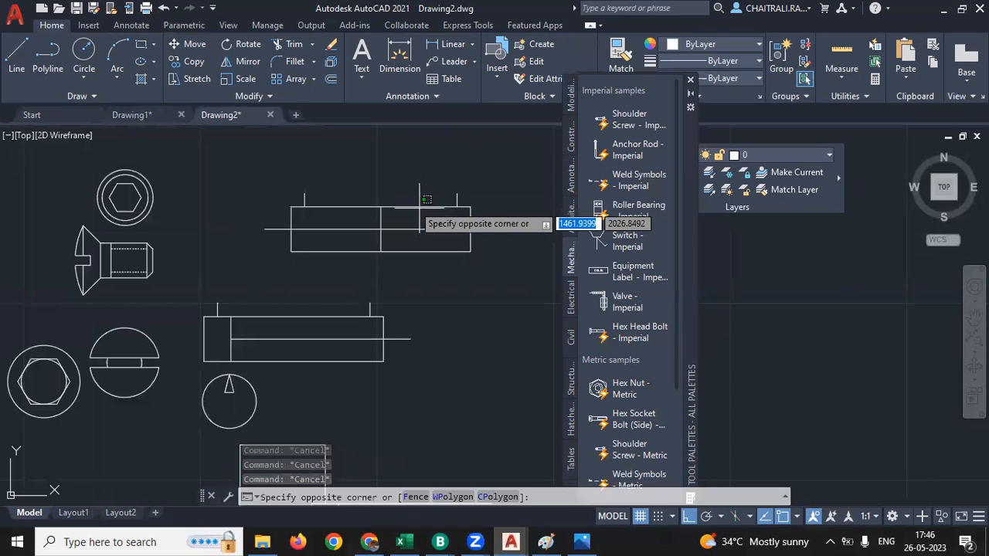
left_click(275, 238)
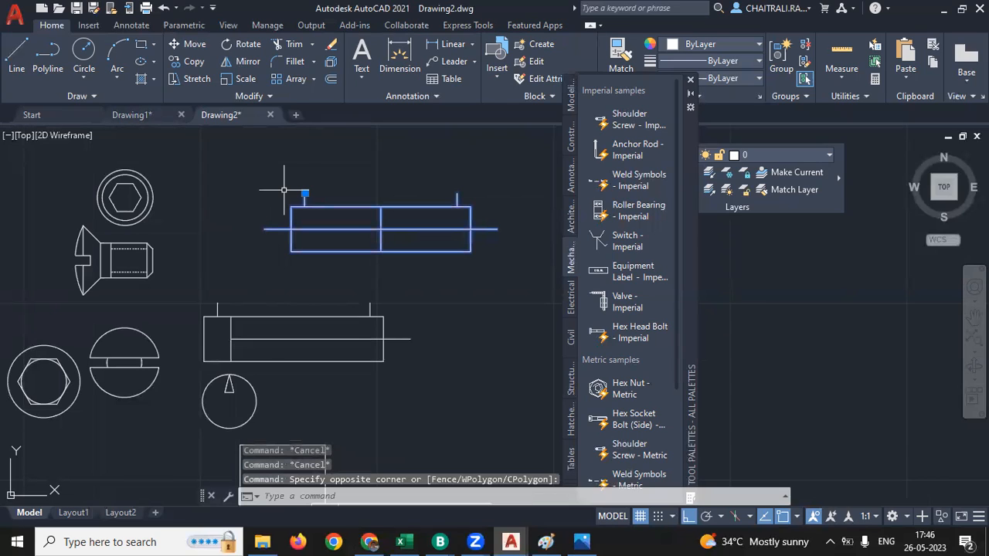
middle_click_drag(350, 211, 470, 255)
key("Escape")
- Set the size of the left-hand Hex Nut - Metric block above the bolt to M14
scroll(224, 280, "up", 6)
left_click(294, 260)
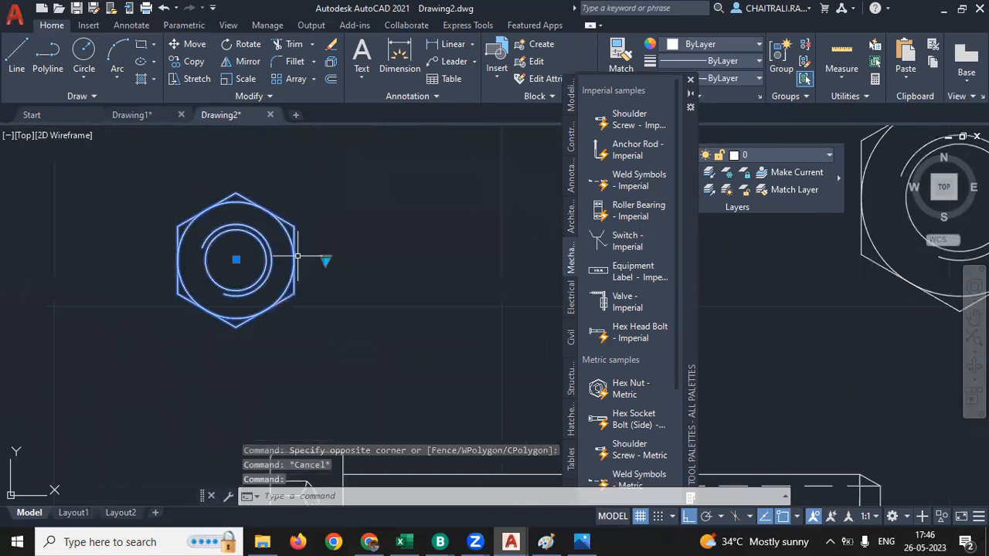
left_click(326, 261)
left_click(359, 348)
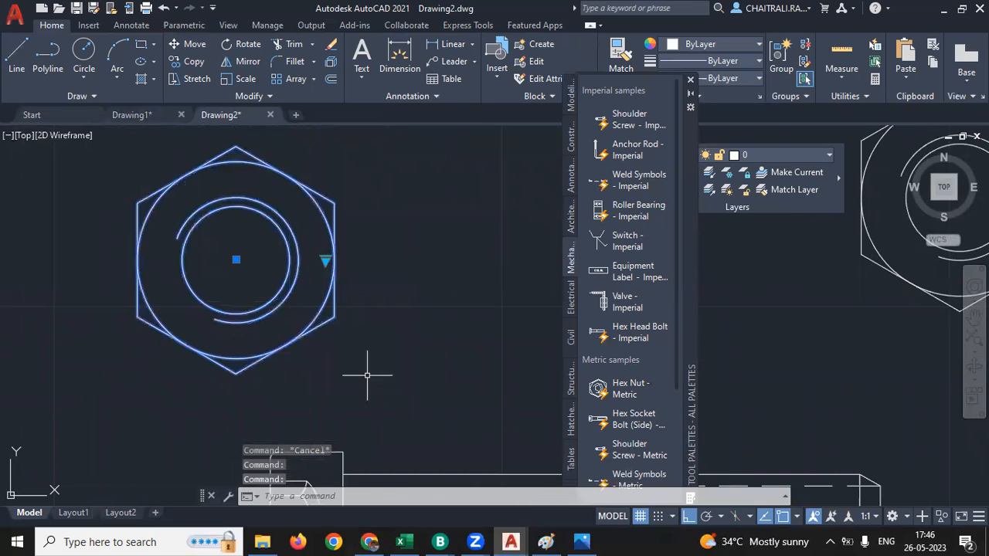
key("Escape")
key("Escape")
- Lengthen the metric hex socket bolt below the nuts by stretching its threaded end away from the head
scroll(359, 373, "down", 6)
scroll(354, 293, "up", 2)
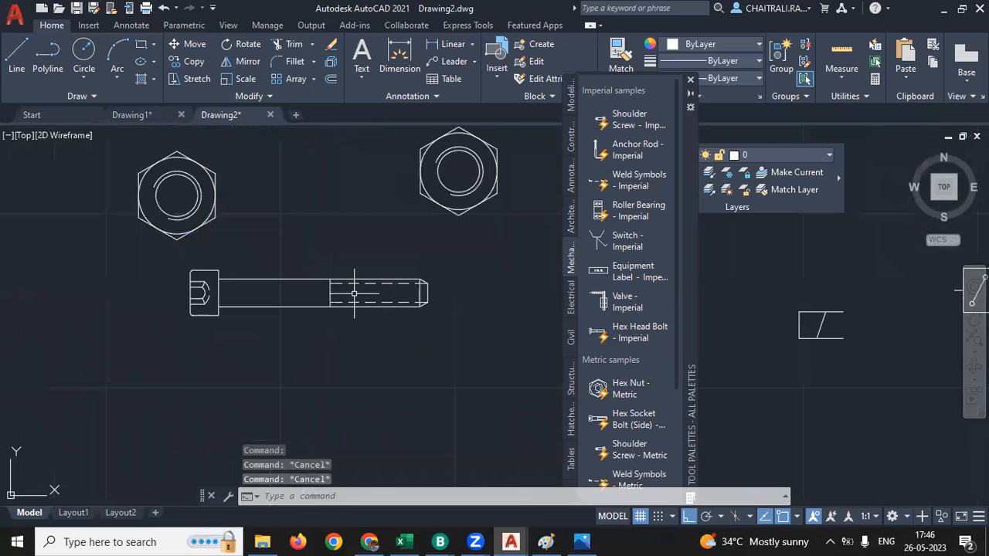
left_click(354, 294)
left_click(428, 292)
left_click(428, 292)
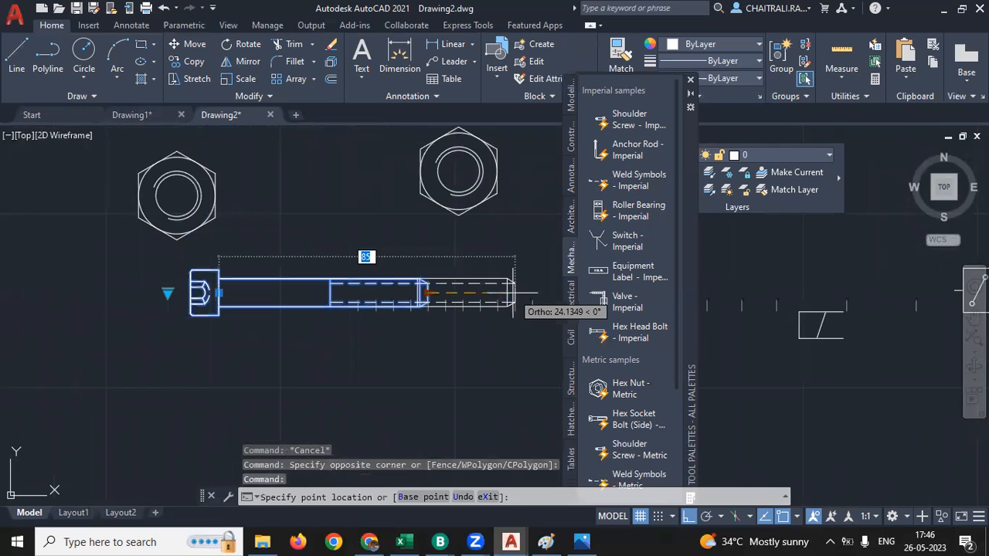
middle_click_drag(514, 294, 435, 288)
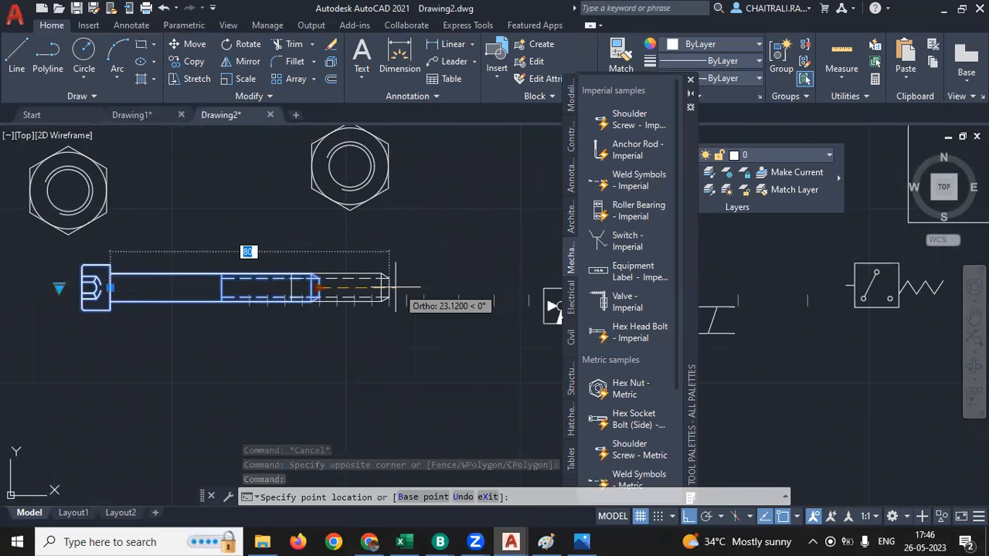
left_click(371, 288)
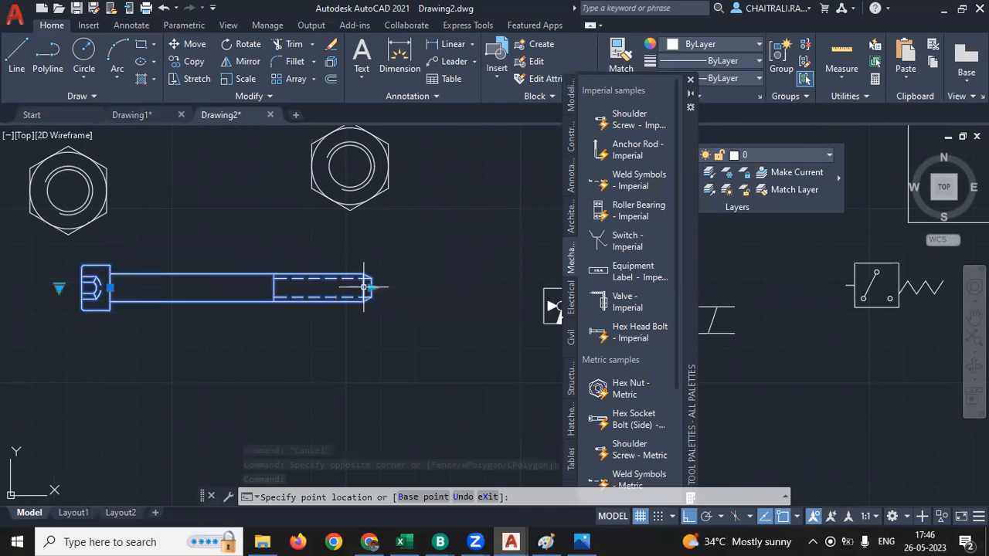
- Try size M12 on the metric hex socket bolt, settle on M14, and clear the selection
left_click(59, 289)
left_click(103, 393)
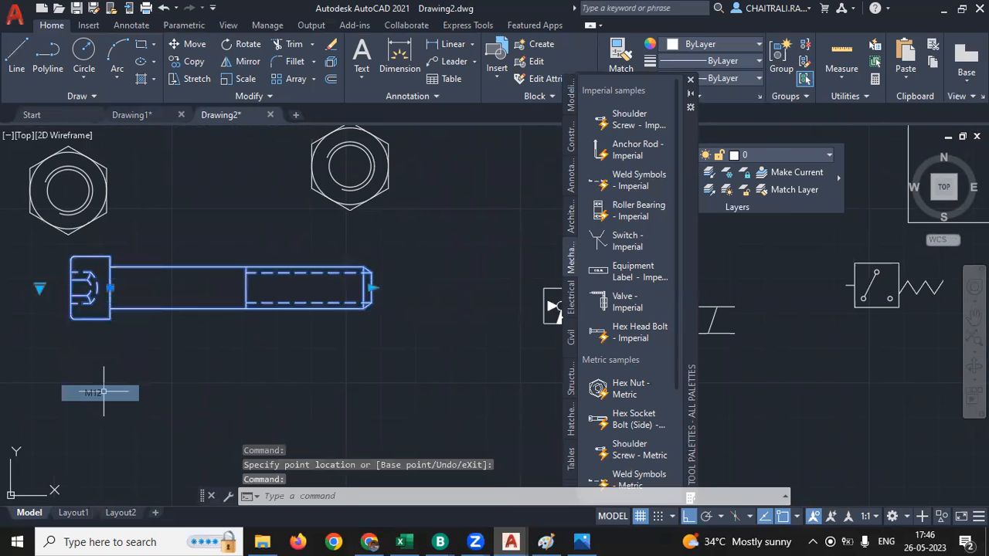
middle_click_drag(150, 312, 227, 334)
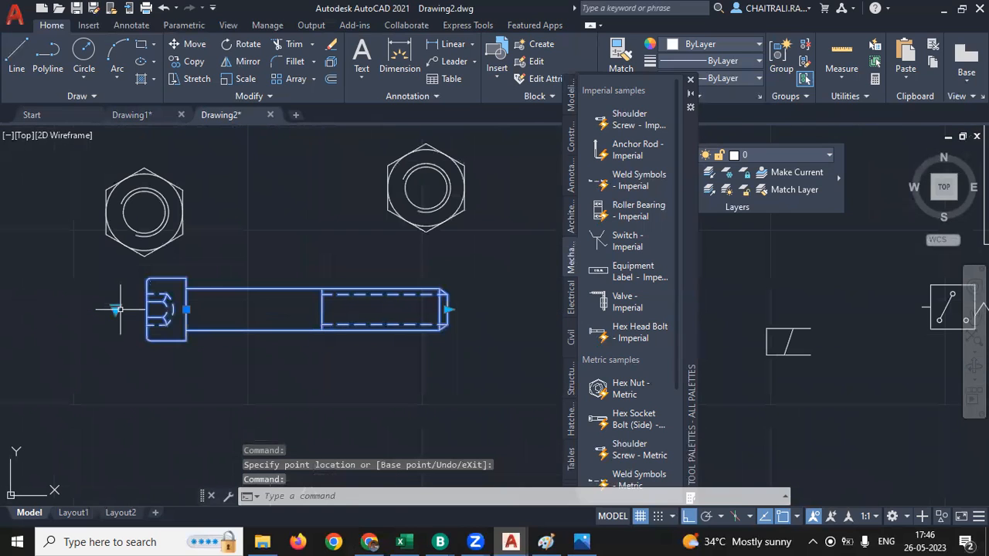
left_click(144, 432)
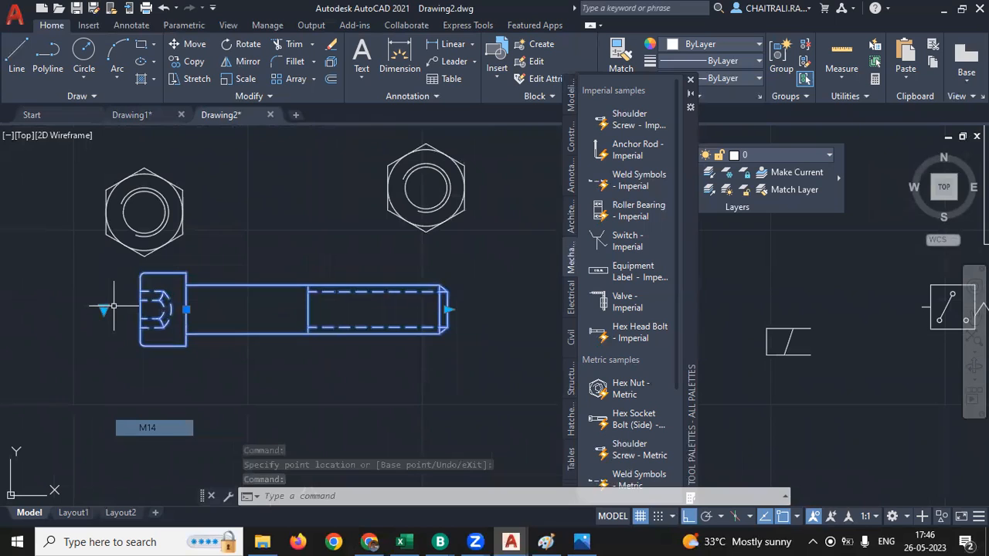
key("Escape")
key("Escape")
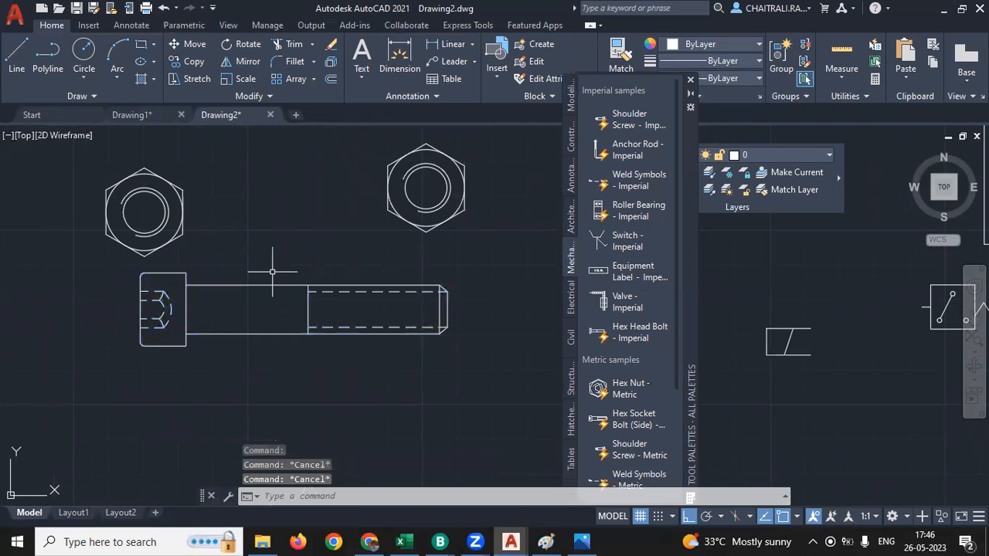
- Select the hex nut above the bolt's head and list its available metric sizes
scroll(318, 290, "down", 2)
middle_click_drag(233, 282, 282, 277)
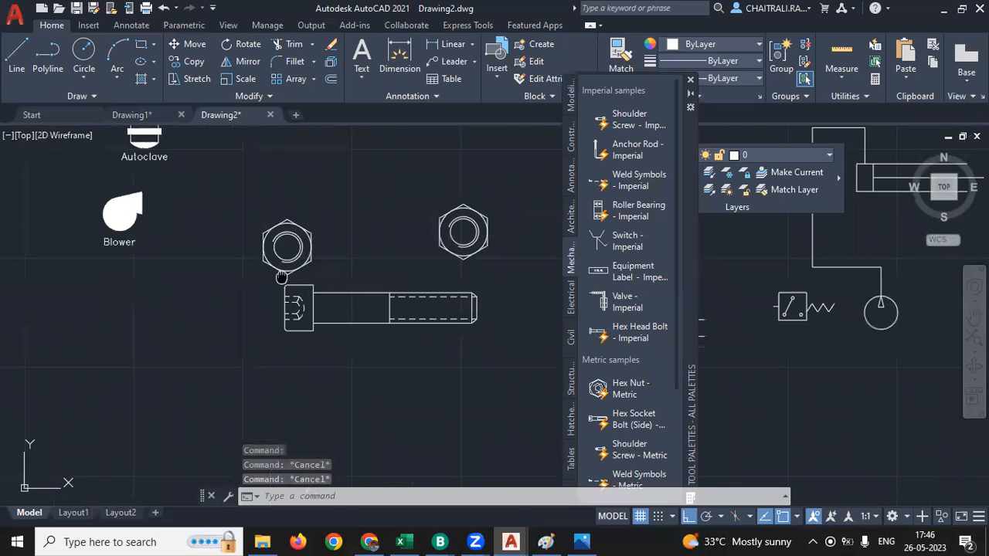
scroll(280, 259, "up", 4)
left_click(284, 258)
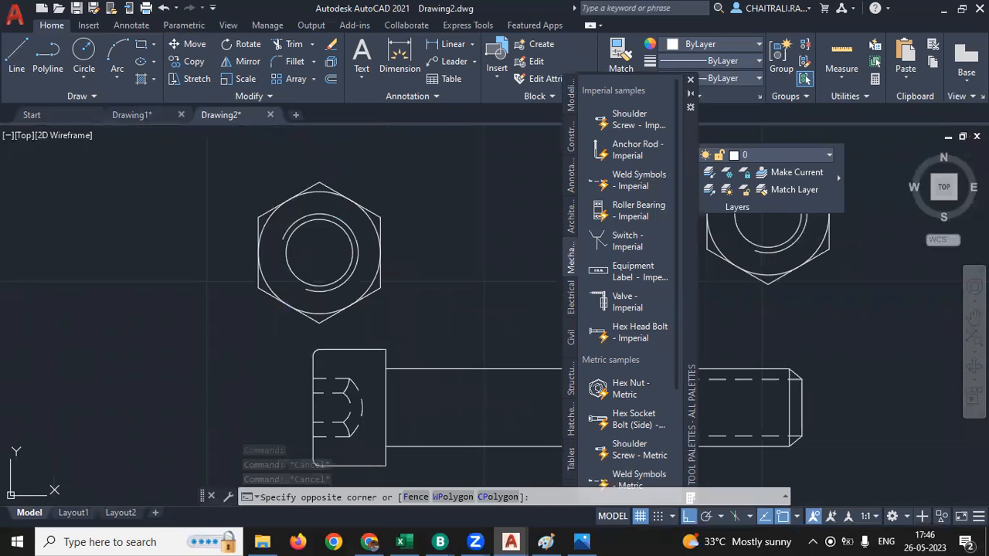
left_click(414, 291)
left_click(375, 252)
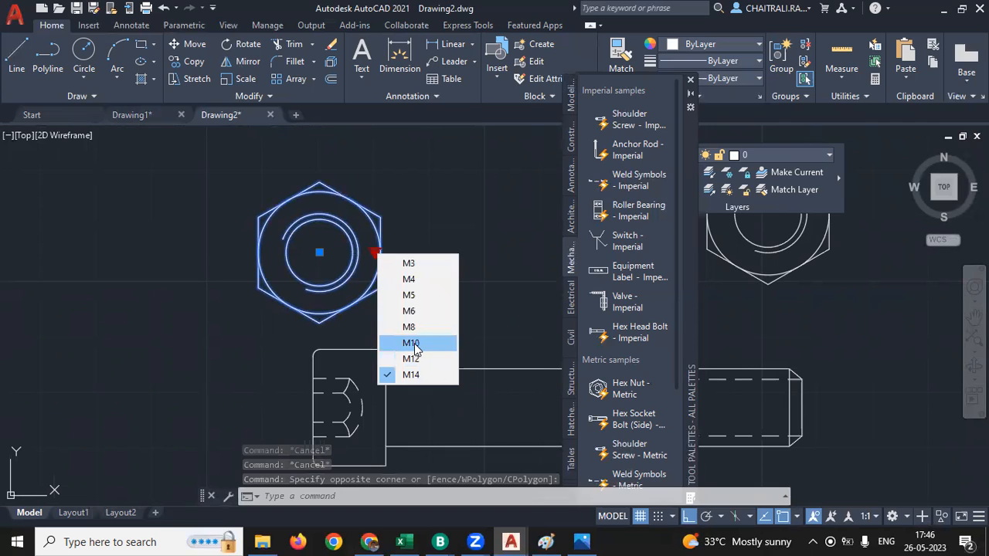
- Switch to Paint and handwrite the thread designation "M10 X 0.5" above the DCL note
left_click(547, 541)
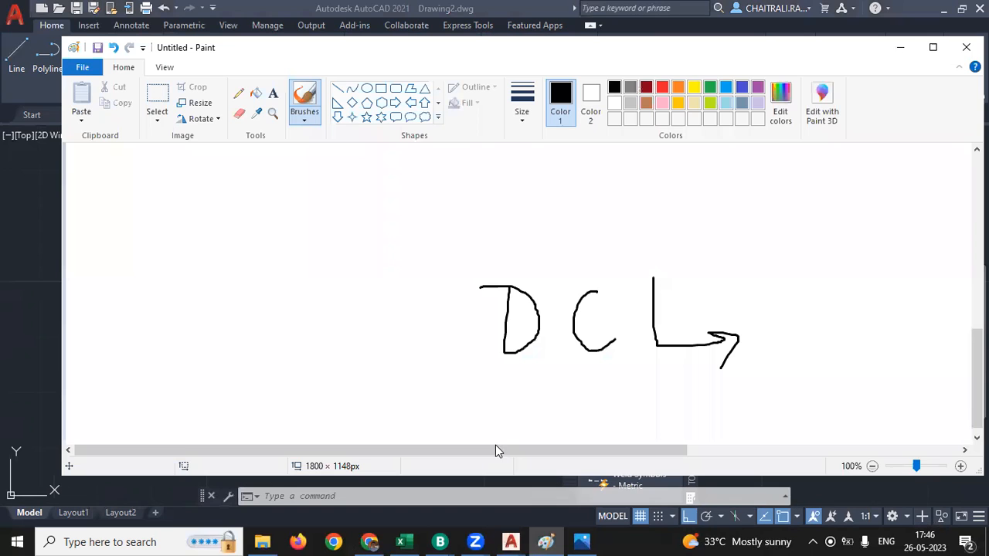
scroll(173, 183, "down", 1)
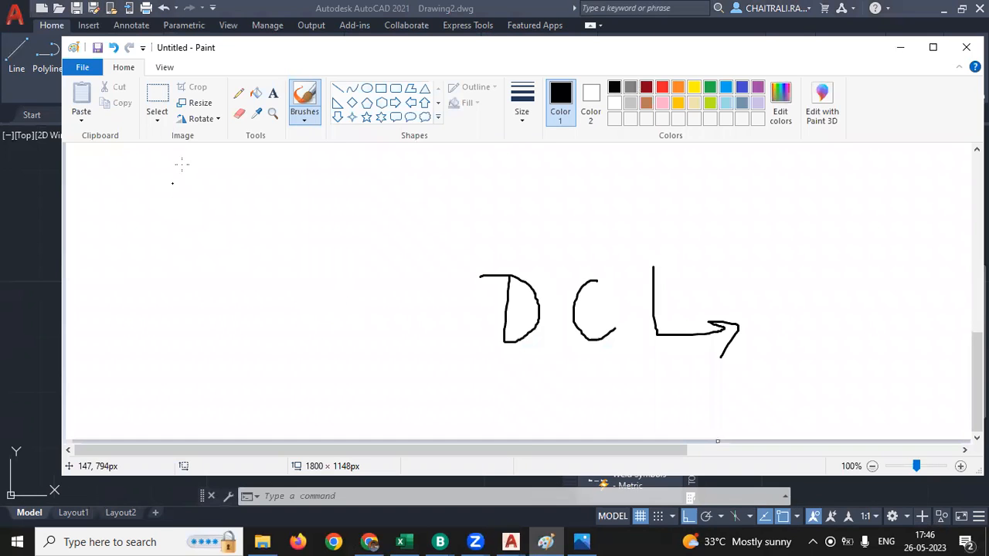
left_click_drag(171, 204, 261, 163)
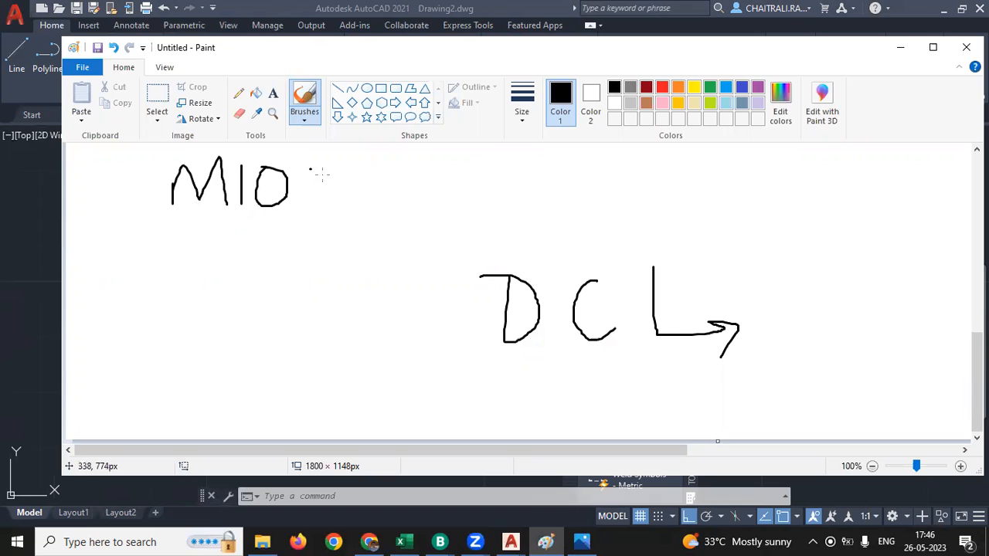
left_click_drag(308, 169, 334, 202)
left_click_drag(331, 168, 305, 201)
left_click_drag(376, 164, 379, 165)
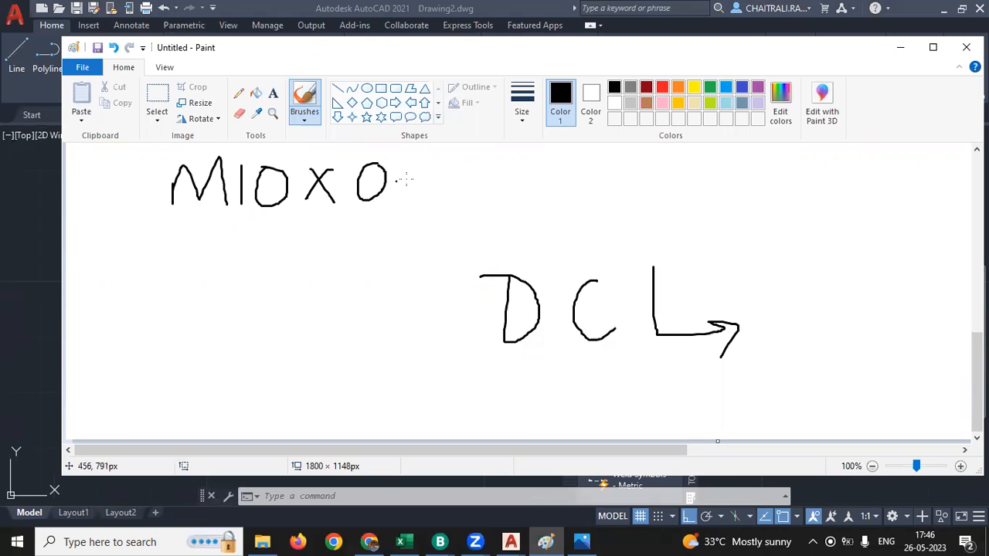
left_click_drag(443, 161, 427, 195)
left_click(401, 183)
left_click(650, 258)
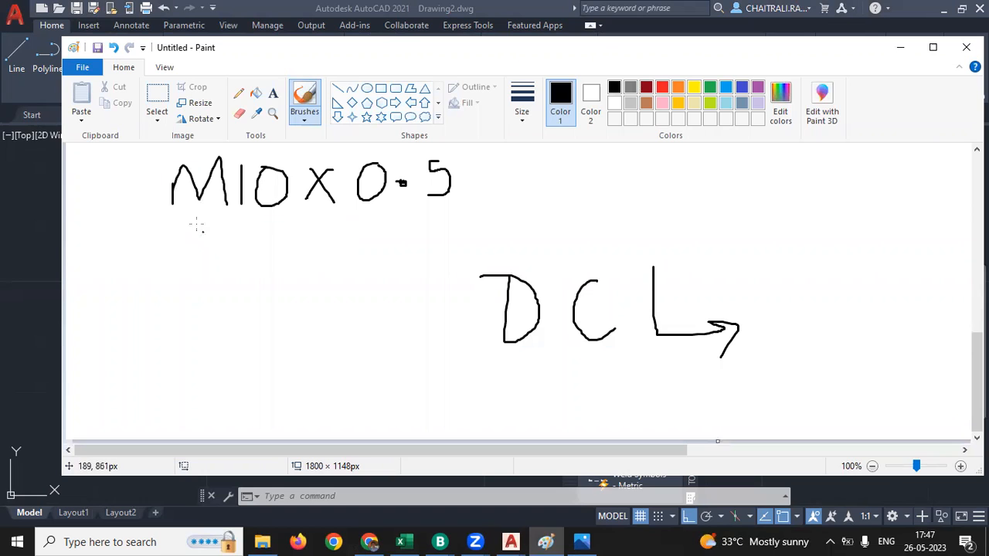
- Draw an arrow down from the M of the thread designation and handwrite "Metric" below it
left_click_drag(197, 221, 198, 252)
left_click_drag(191, 239, 207, 233)
mouse_move(142, 306)
left_mouse_down()
mouse_move(170, 286)
mouse_move(176, 298)
mouse_move(206, 298)
left_mouse_up()
left_click_drag(197, 284, 212, 283)
mouse_move(215, 298)
left_mouse_down()
mouse_move(235, 284)
mouse_move(243, 298)
left_mouse_up()
left_click(237, 272)
left_click_drag(252, 274, 263, 294)
- Draw a long arrow down from the 10 of the designation and handwrite "Thread Dia" at its tip
mouse_move(278, 206)
left_mouse_down()
mouse_move(315, 309)
mouse_move(324, 292)
left_mouse_up()
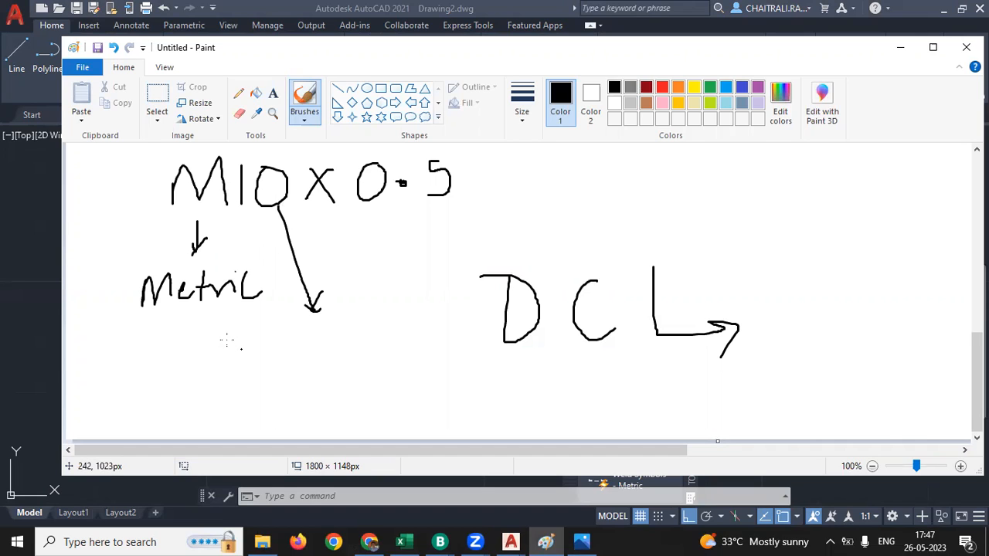
left_click_drag(238, 376, 238, 338)
mouse_move(226, 339)
left_mouse_down()
mouse_move(251, 335)
mouse_move(292, 361)
mouse_move(322, 349)
mouse_move(348, 366)
mouse_move(296, 421)
mouse_move(325, 403)
left_mouse_up()
mouse_move(356, 386)
left_mouse_down()
mouse_move(360, 401)
mouse_move(388, 399)
left_mouse_up()
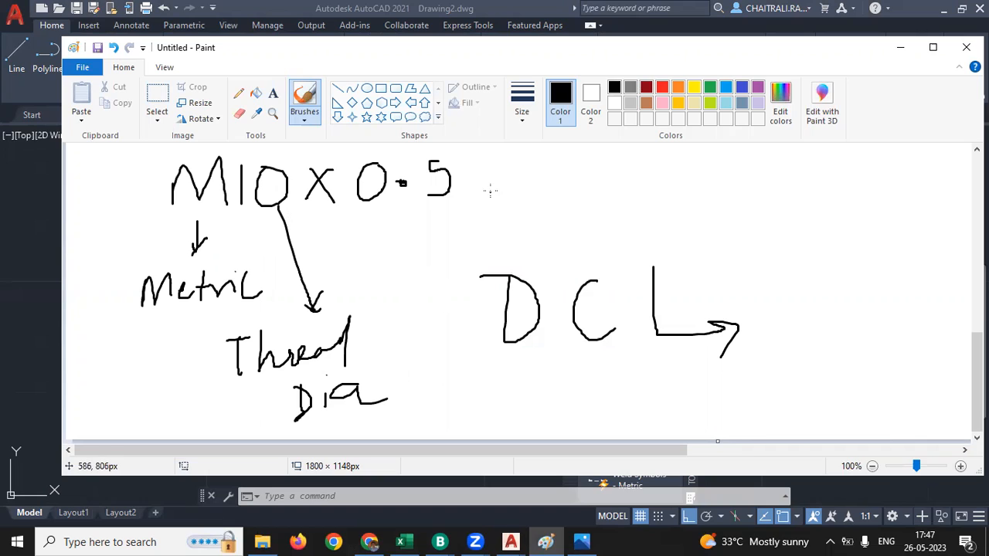
- Draw an arrow pointing away from the 0.5 and label it "Pitch", with a small tick mark under the word
left_click_drag(485, 179, 554, 176)
mouse_move(527, 157)
left_mouse_down()
mouse_move(543, 205)
mouse_move(581, 190)
mouse_move(570, 208)
left_mouse_up()
left_click_drag(596, 204, 595, 209)
left_click(596, 189)
mouse_move(613, 185)
left_mouse_down()
mouse_move(612, 211)
mouse_move(625, 205)
mouse_move(647, 218)
left_mouse_up()
left_click_drag(655, 180, 677, 213)
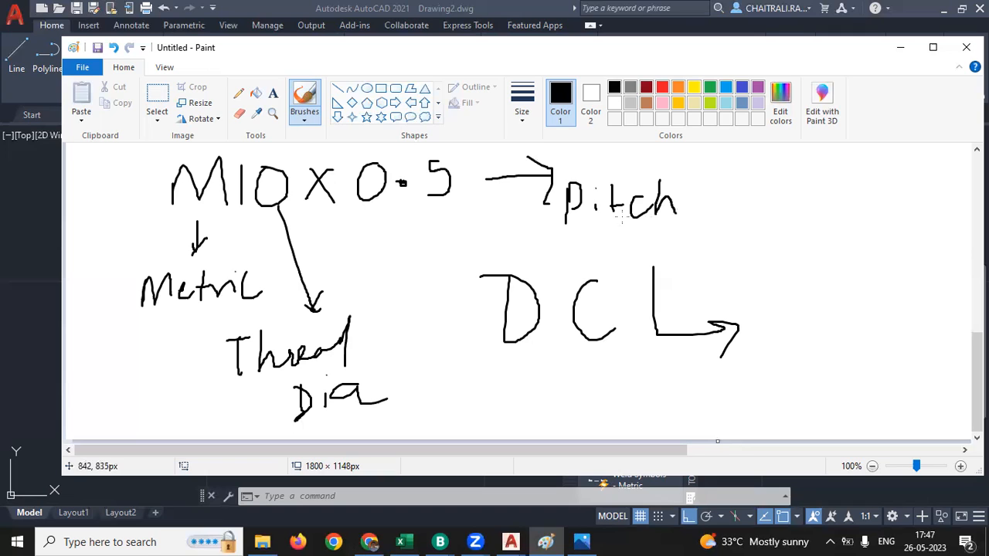
mouse_move(619, 231)
left_mouse_down()
mouse_move(612, 208)
mouse_move(639, 222)
left_mouse_up()
- Sketch two zigzag thread profiles, one above the other, beside the Pitch label and DCL note
mouse_move(746, 220)
left_mouse_down()
mouse_move(783, 182)
mouse_move(840, 211)
left_mouse_up()
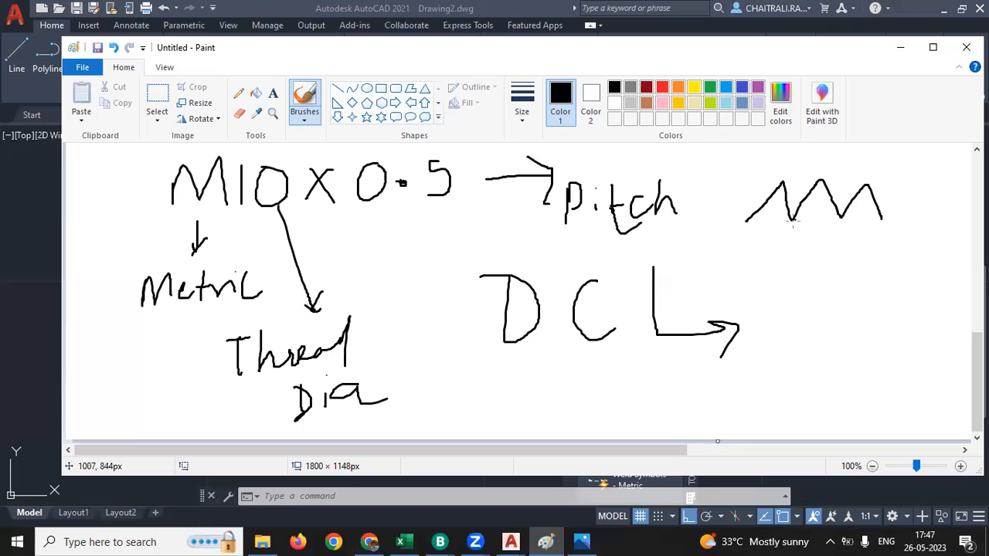
left_click_drag(748, 222, 742, 242)
left_click_drag(759, 290, 897, 306)
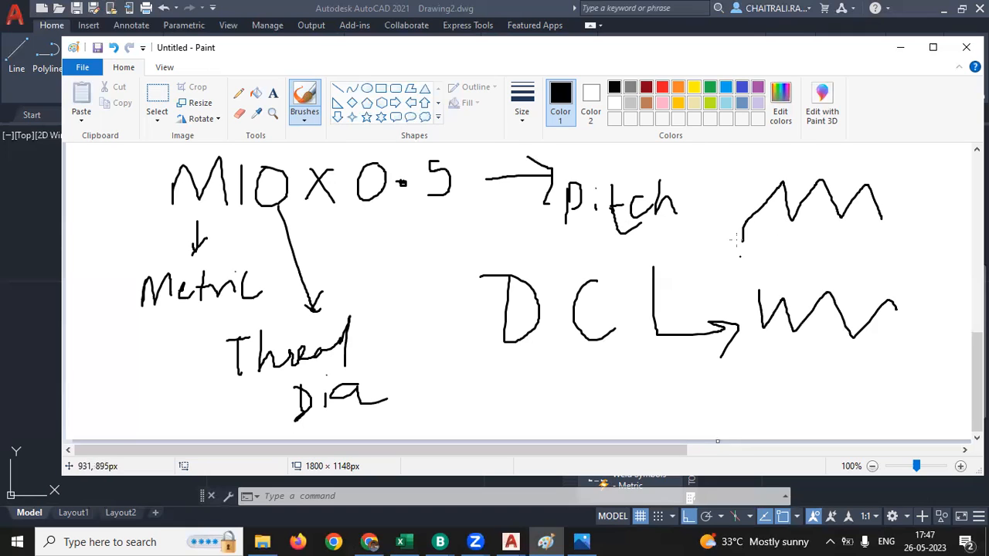
- Circle and number the points of the upper thread profile, and mark the root-to-root and crest-to-crest distances, labelling the latter P
mouse_move(738, 229)
left_mouse_down()
mouse_move(742, 237)
mouse_move(751, 225)
left_mouse_up()
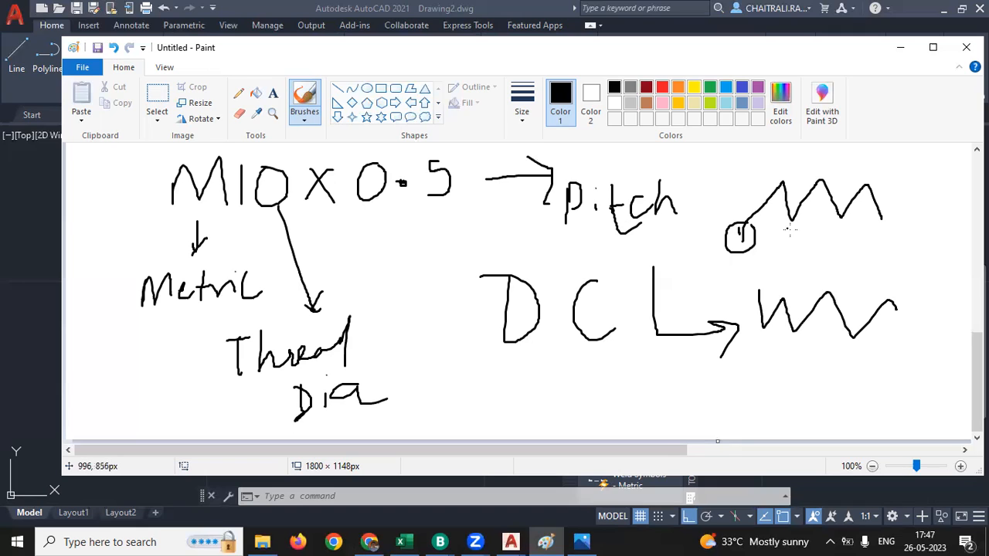
mouse_move(780, 151)
left_mouse_down()
mouse_move(775, 159)
mouse_move(785, 146)
left_mouse_up()
mouse_move(792, 239)
left_mouse_down()
mouse_move(803, 244)
mouse_move(791, 257)
left_mouse_up()
left_click_drag(800, 226, 748, 236)
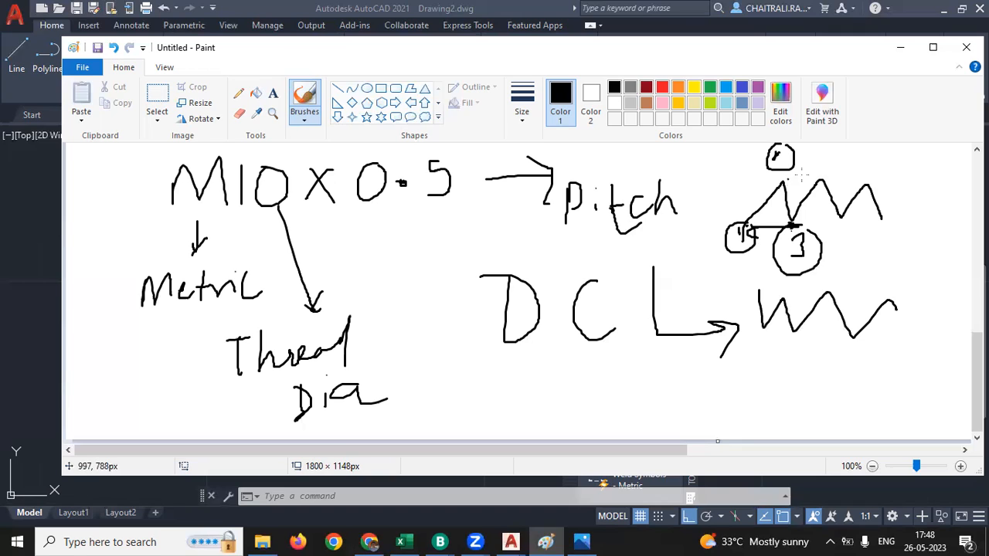
mouse_move(788, 178)
left_mouse_down()
mouse_move(814, 175)
mouse_move(794, 182)
left_mouse_up()
left_click_drag(813, 150, 815, 159)
- Circle the 10 in the thread designation and handwrite the factor range "0.8 to 0.9" below the DCL note
left_click_drag(248, 159, 291, 159)
mouse_move(313, 202)
left_mouse_down()
mouse_move(276, 188)
mouse_move(289, 161)
left_mouse_up()
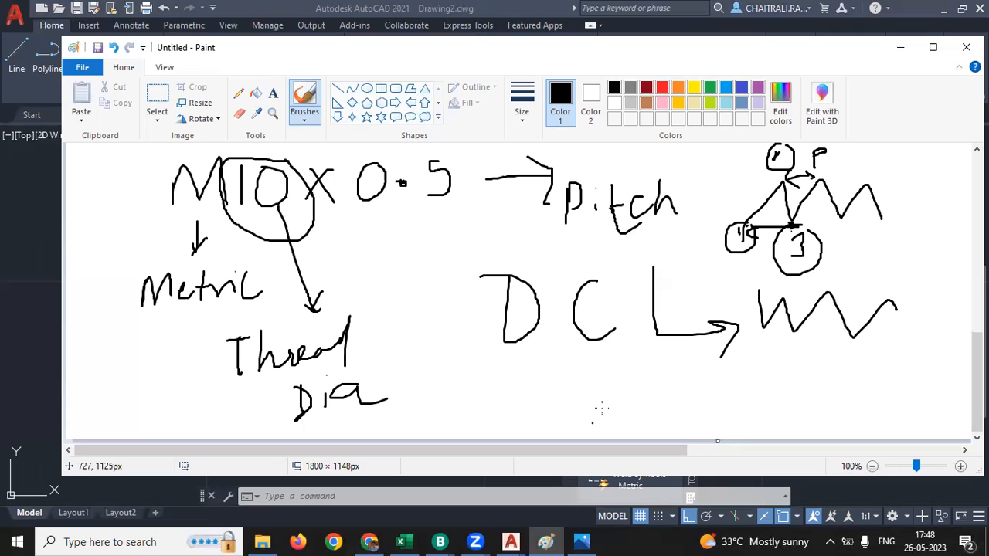
mouse_move(634, 390)
left_mouse_down()
mouse_move(635, 406)
mouse_move(670, 409)
mouse_move(677, 391)
left_mouse_up()
left_click(646, 400)
left_click_drag(693, 387, 691, 416)
mouse_move(683, 399)
left_mouse_down()
mouse_move(712, 396)
mouse_move(740, 418)
left_mouse_up()
left_click(730, 404)
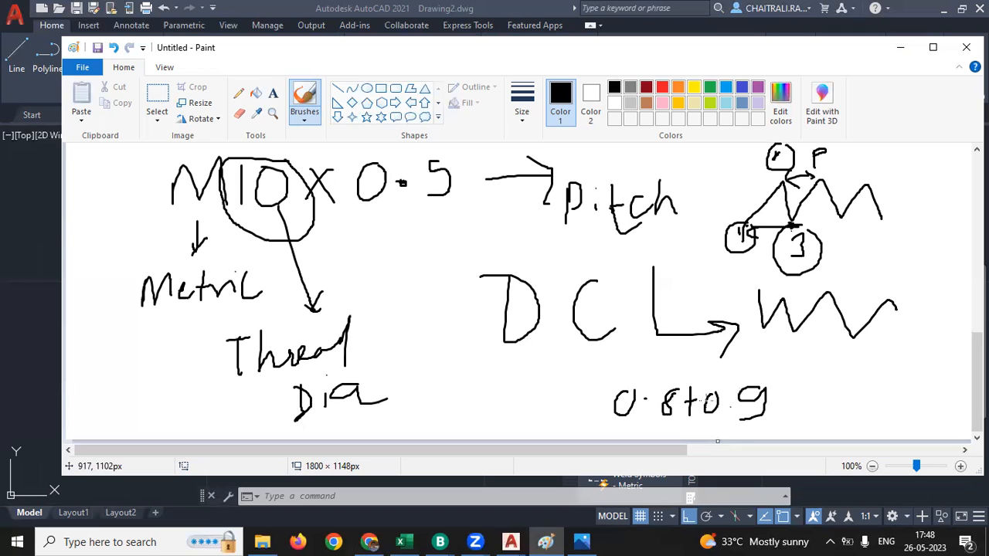
left_click_drag(699, 413, 694, 413)
- Continue the formula after the factor range with a multiplication sign and the words "Thread Dia"
left_click(779, 411)
left_click_drag(798, 394, 815, 417)
left_click_drag(822, 393, 786, 422)
mouse_move(845, 383)
left_mouse_down()
mouse_move(844, 411)
mouse_move(869, 410)
left_mouse_up()
mouse_move(871, 410)
left_mouse_down()
mouse_move(900, 393)
mouse_move(930, 411)
mouse_move(902, 437)
left_mouse_up()
left_click_drag(903, 411, 901, 438)
mouse_move(920, 422)
left_mouse_down()
mouse_move(921, 435)
mouse_move(948, 431)
left_mouse_up()
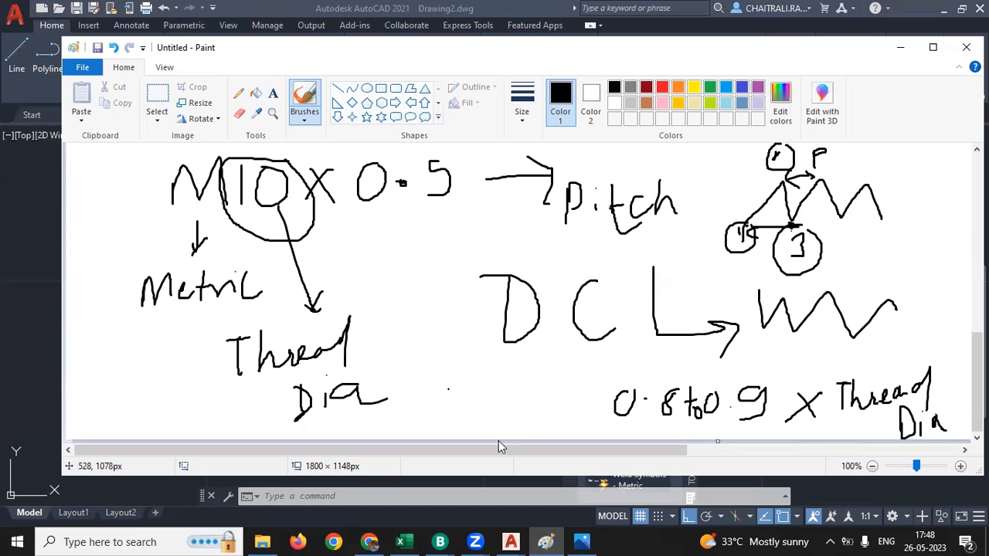
- Handwrite "Hole Dia =" in front of the 0.8 to 0.9 factor range to complete the formula
mouse_move(415, 395)
left_mouse_down()
mouse_move(417, 418)
mouse_move(482, 402)
mouse_move(491, 411)
left_mouse_up()
left_click_drag(553, 395, 551, 405)
left_click_drag(576, 397, 586, 396)
left_click_drag(574, 413, 604, 410)
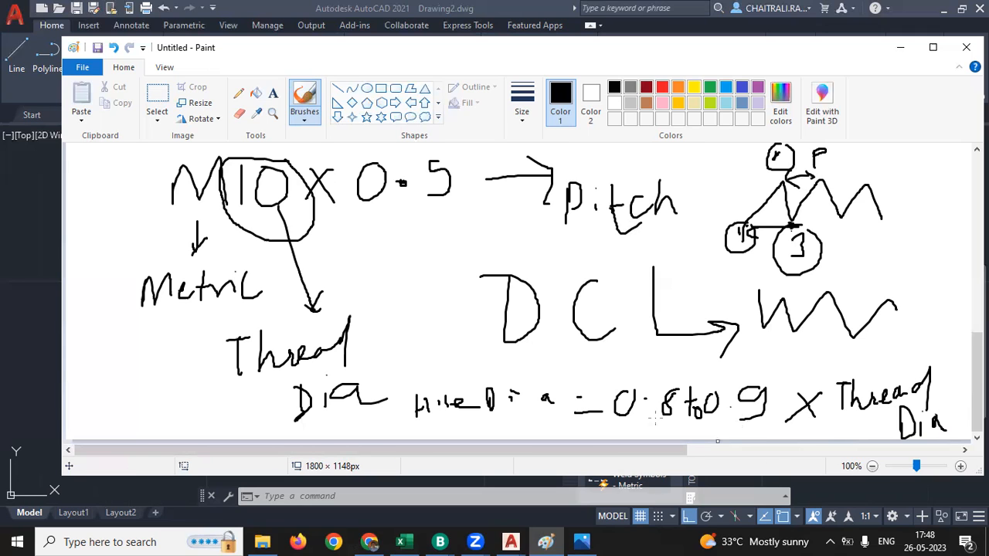
- Switch back to AutoCAD, clear the nut selection, and examine the inner hole circle and thread arc of the left-hand nut
left_click(901, 51)
key("Escape")
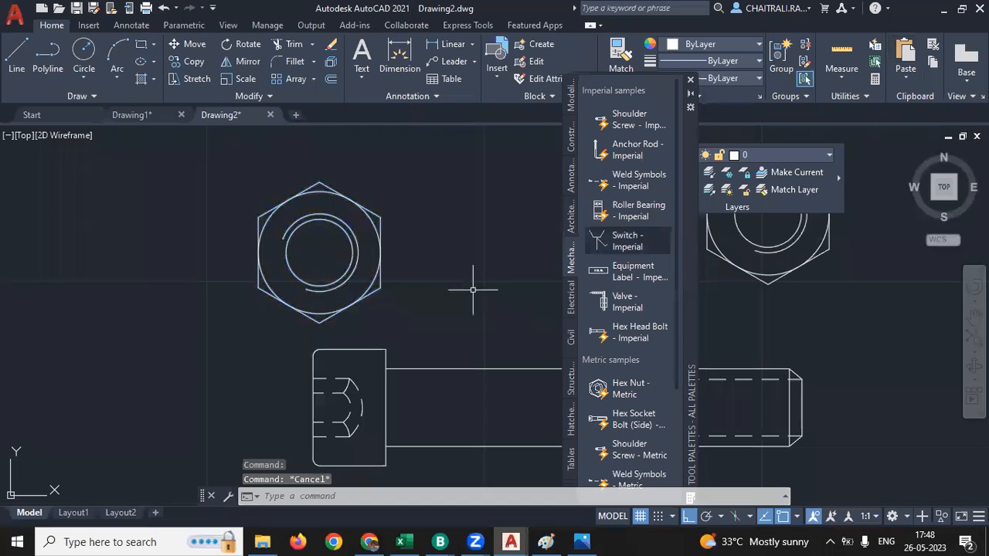
key("Escape")
scroll(340, 281, "down", 5)
scroll(346, 282, "up", 2)
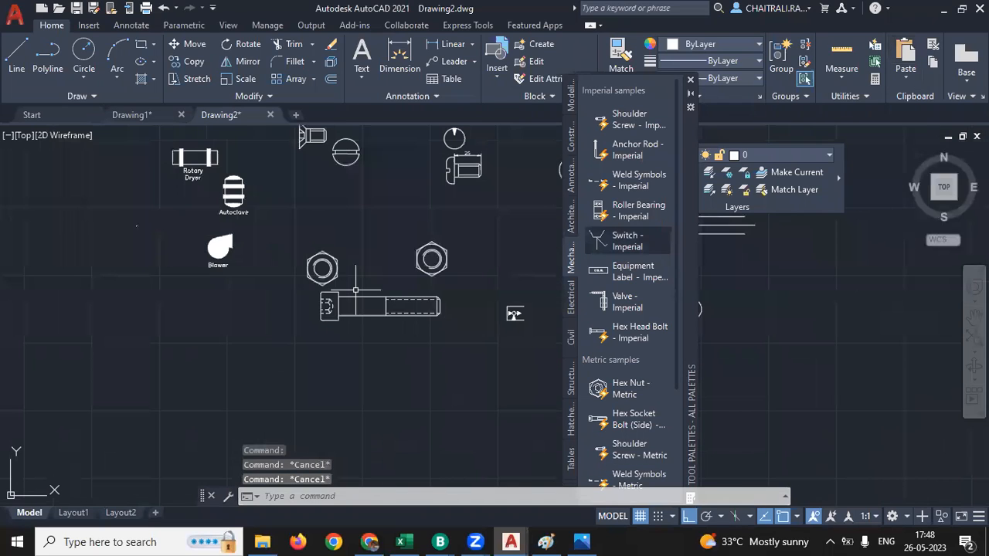
scroll(323, 267, "up", 5)
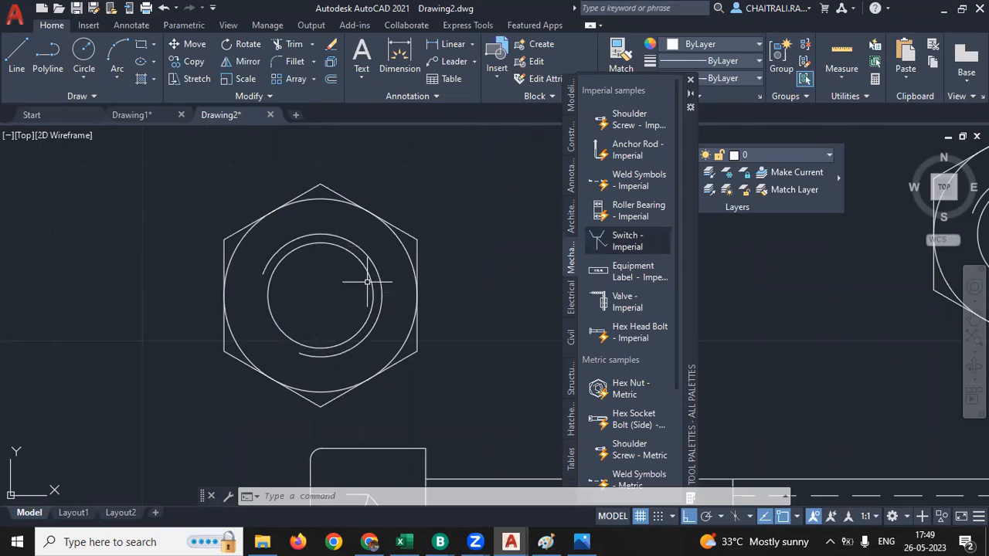
middle_click_drag(368, 282, 371, 303)
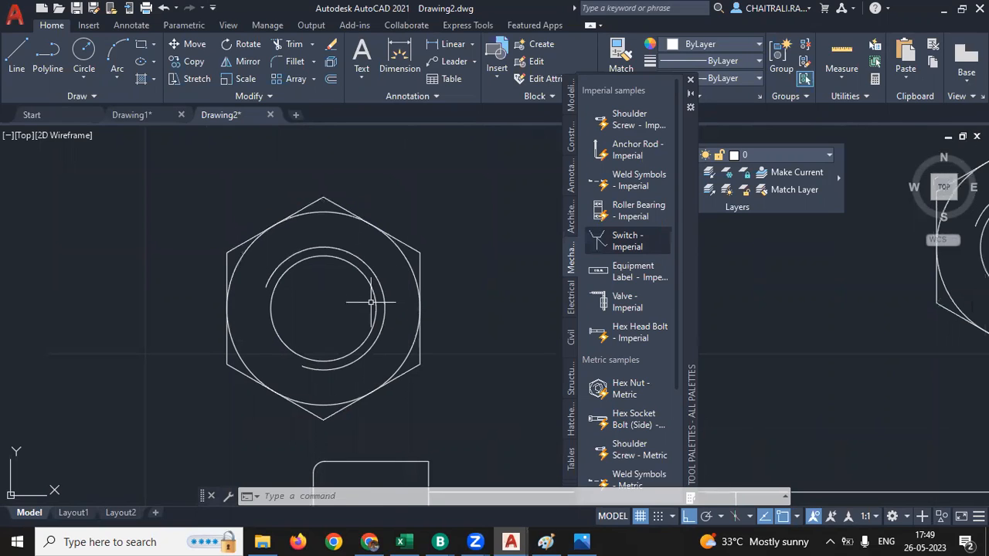
scroll(371, 303, "up", 4)
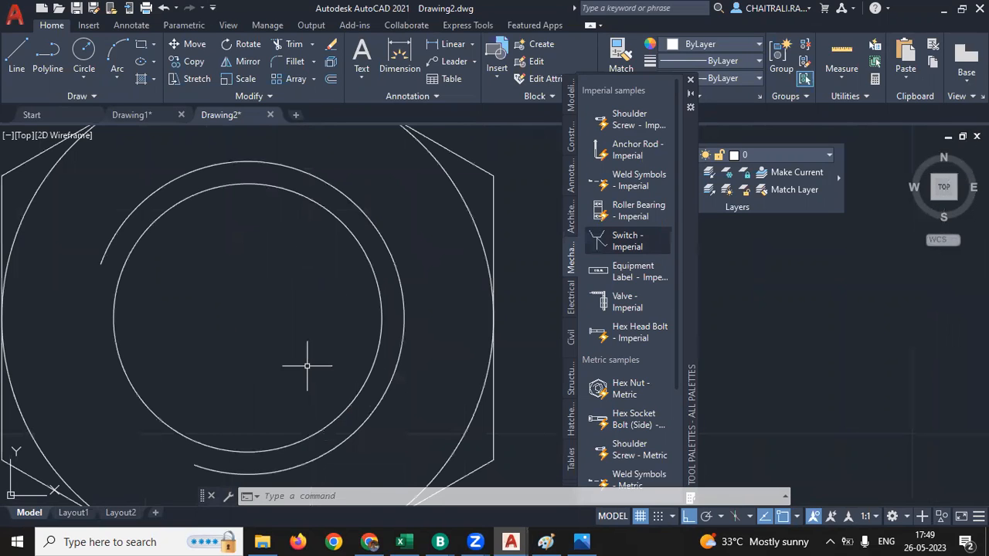
scroll(318, 339, "down", 2)
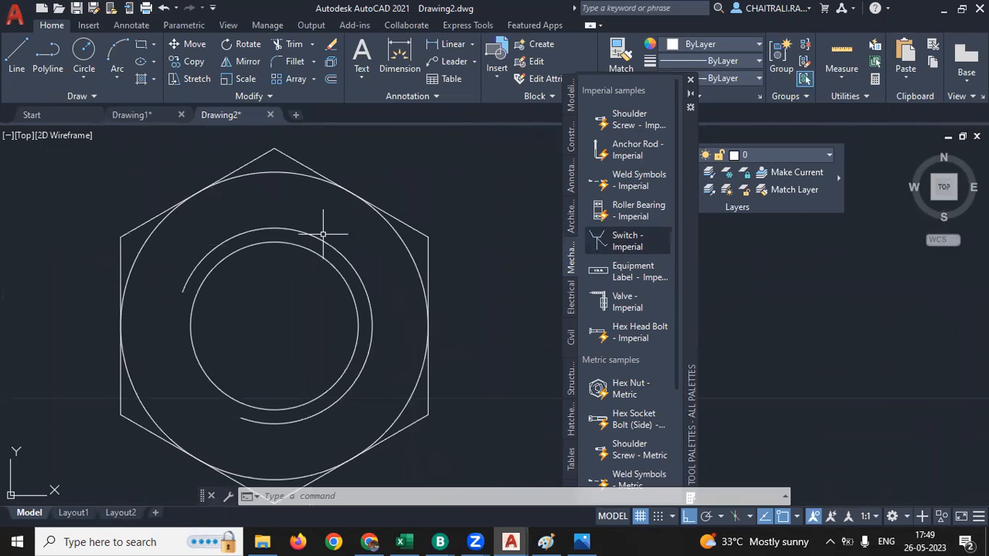
- Add a diameter dimension to the left-hand nut's open thread arc, placing its text outside the nut's upper corner
left_click(472, 44)
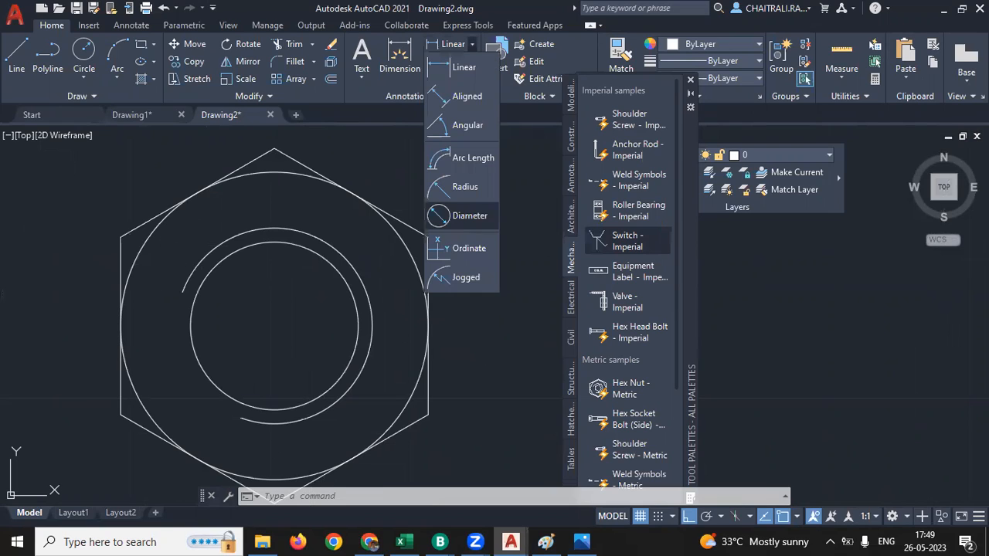
left_click(464, 215)
left_click(340, 257)
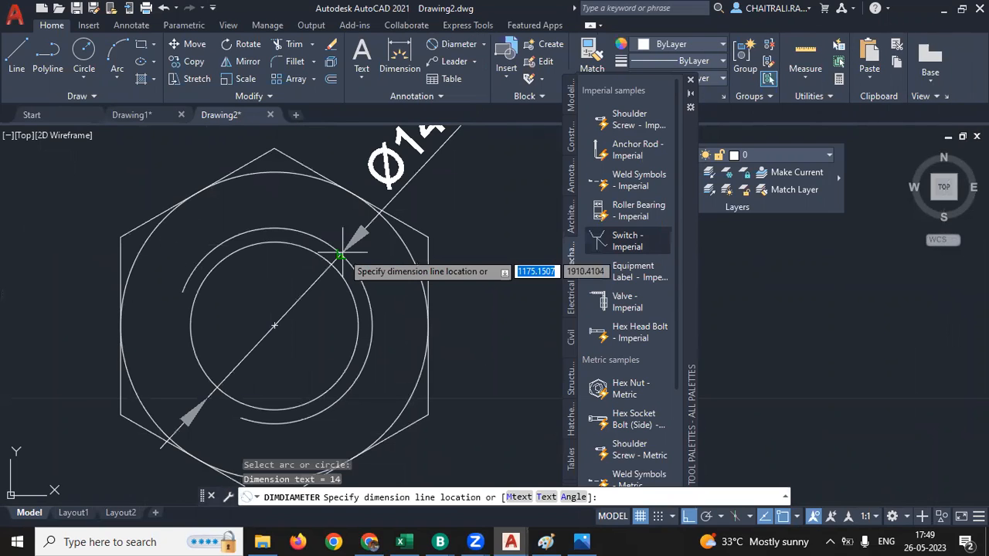
scroll(340, 253, "down", 3)
left_click(446, 182)
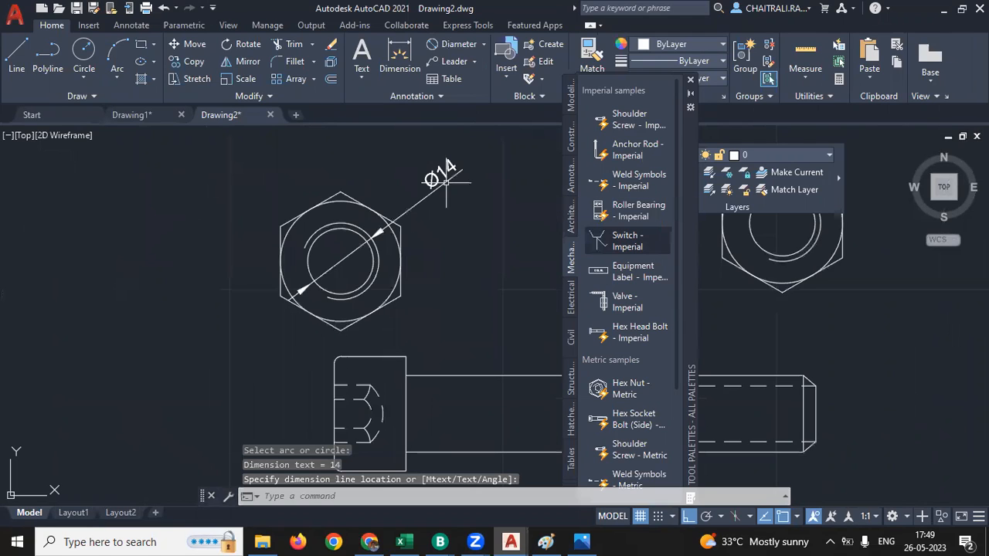
- Check the dimensioned nut's selected size in its list of metric sizes, and clear the selection
scroll(446, 183, "up", 2)
middle_click_drag(334, 223, 346, 236)
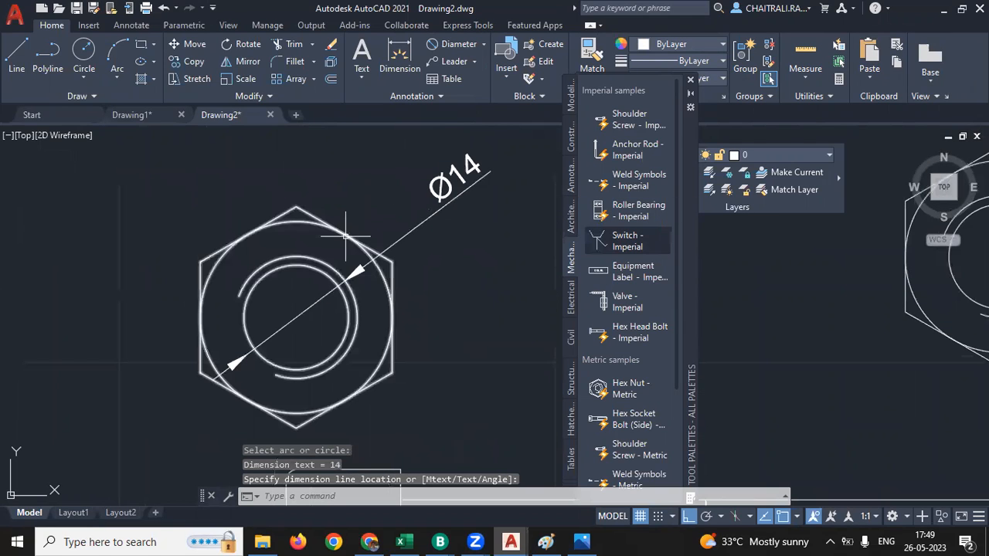
left_click(346, 237)
left_click(384, 316)
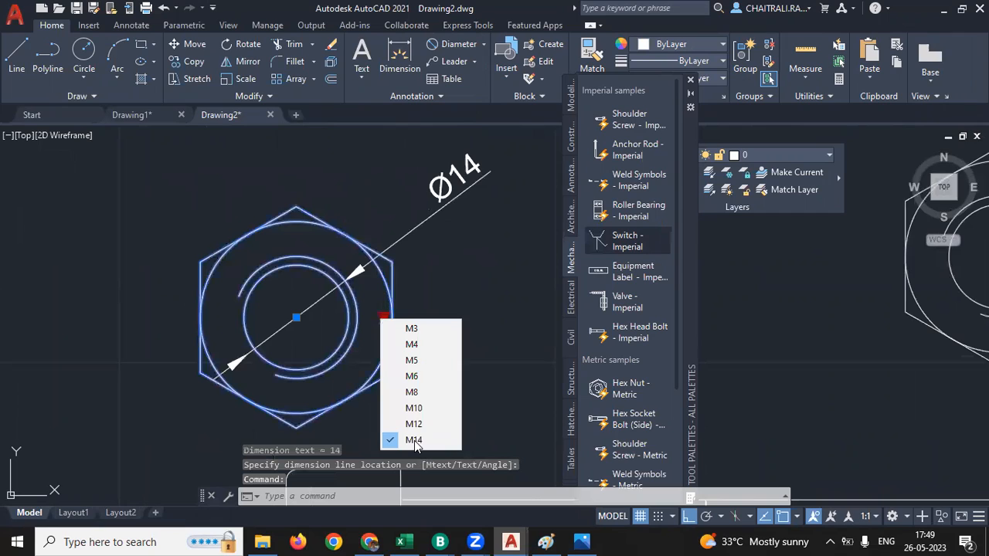
key("Escape")
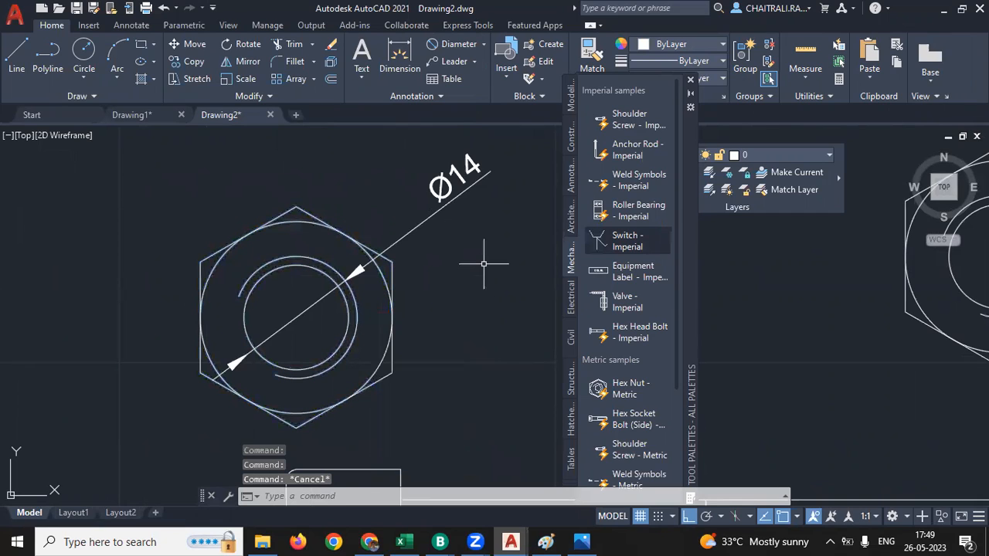
- Add a diameter dimension to the dimensioned nut's inner hole circle, placing its text outside the nut's upper-left corner
key("Escape")
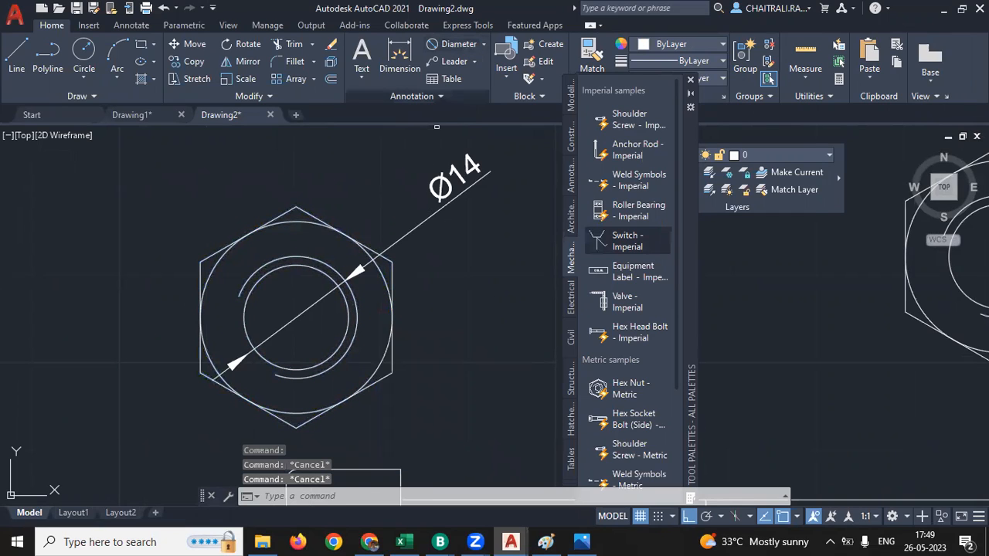
left_click(317, 269)
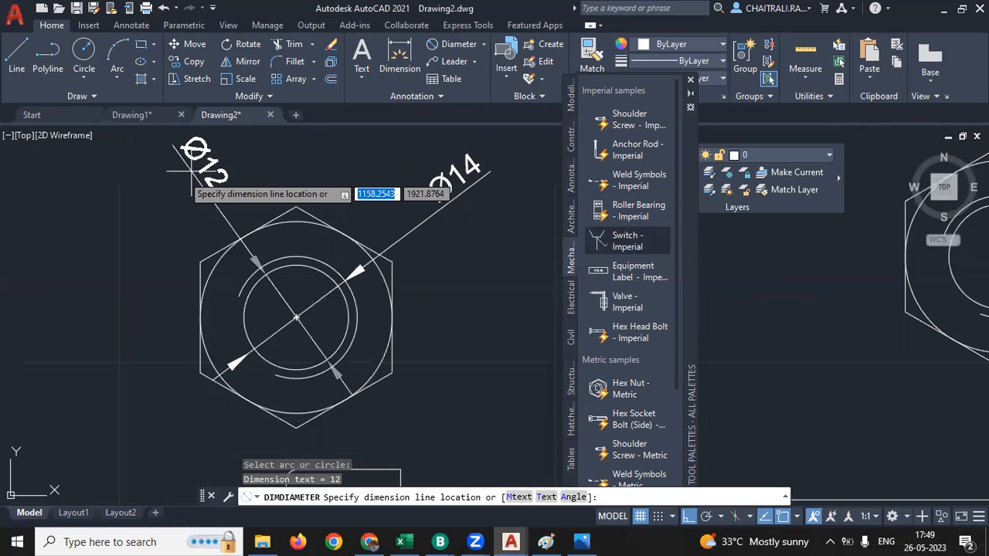
left_click(138, 207)
key("Escape")
key("Escape")
key("Escape")
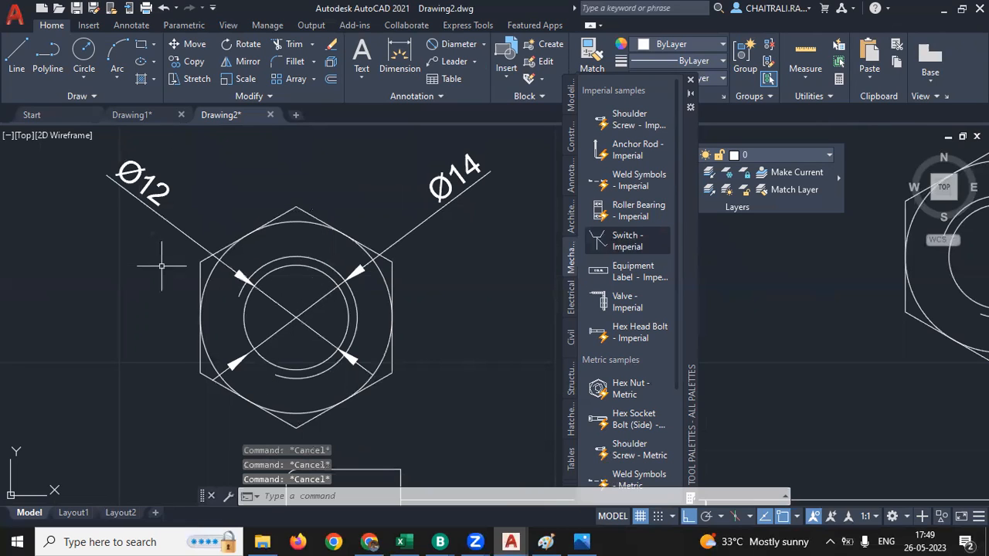
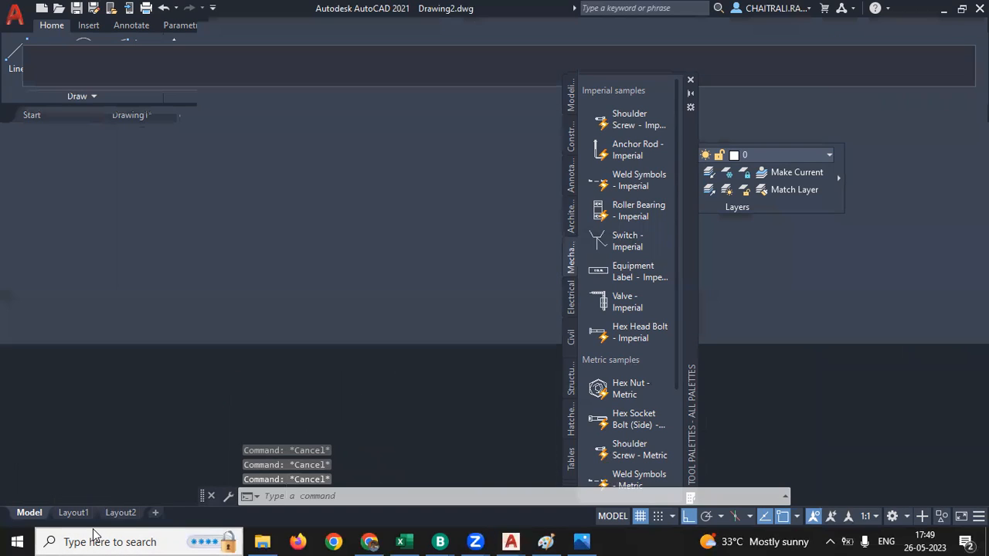
- Calculate 12/14 in the QuickCalc calculator to get the hole-to-thread diameter ratio, and close the calculator
left_click(92, 533)
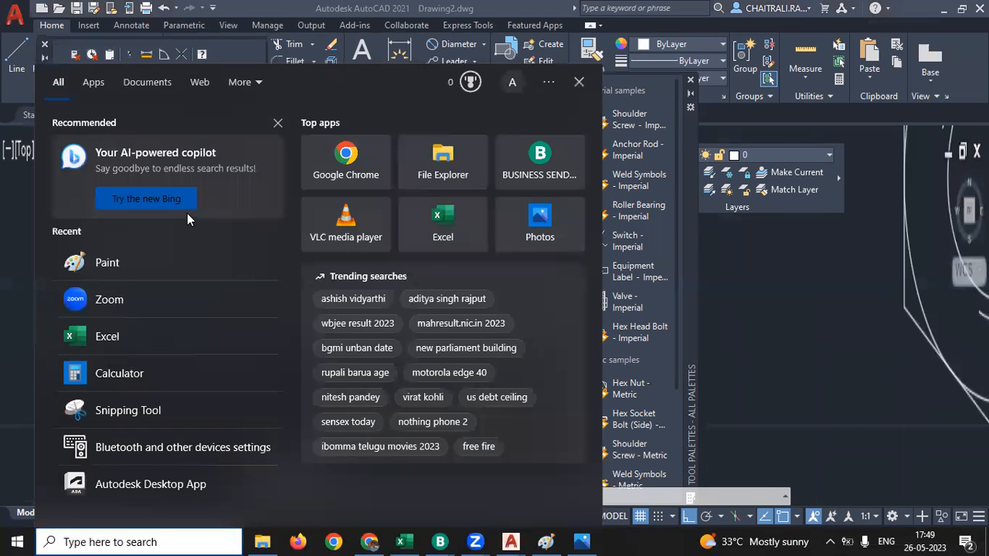
left_click(148, 275)
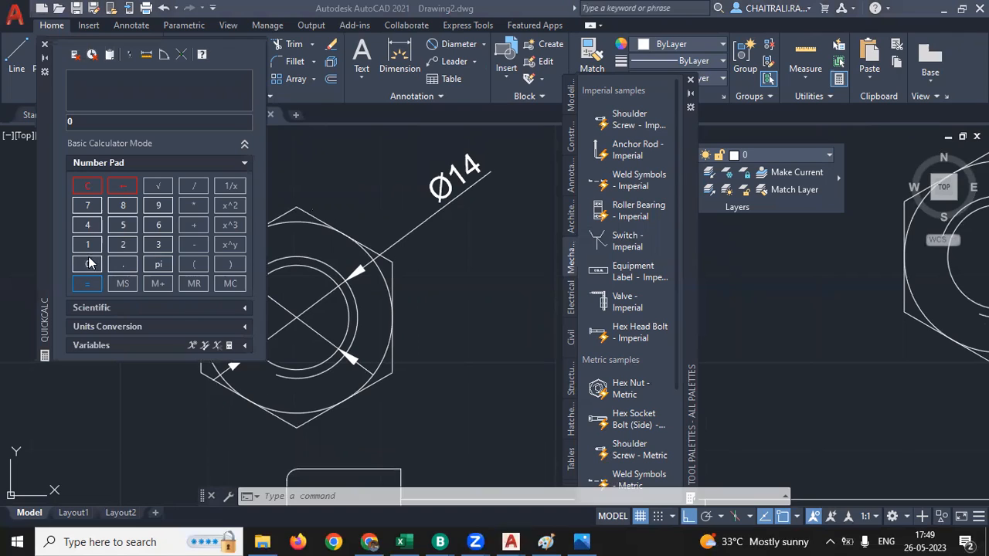
left_click(88, 246)
left_click(123, 245)
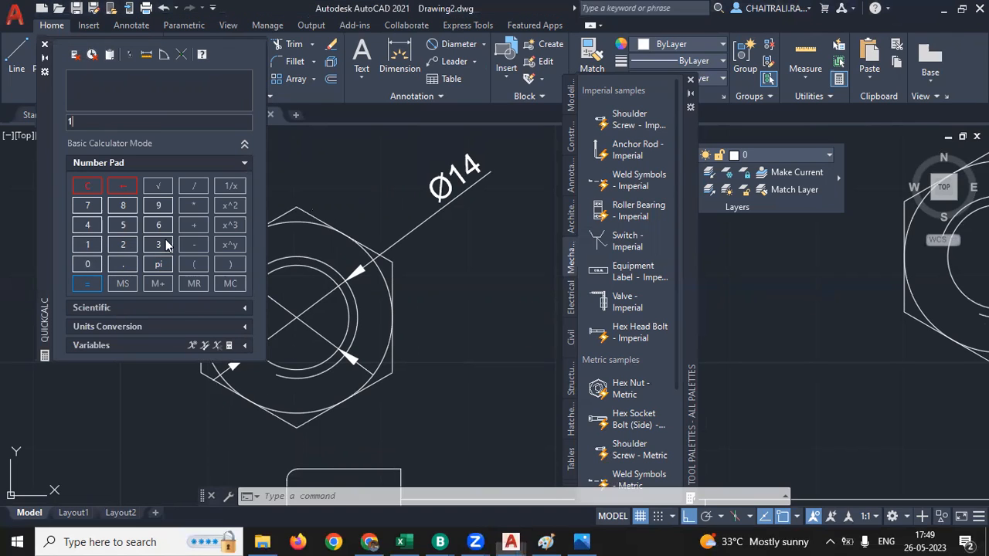
left_click(196, 188)
left_click(87, 245)
left_click(90, 226)
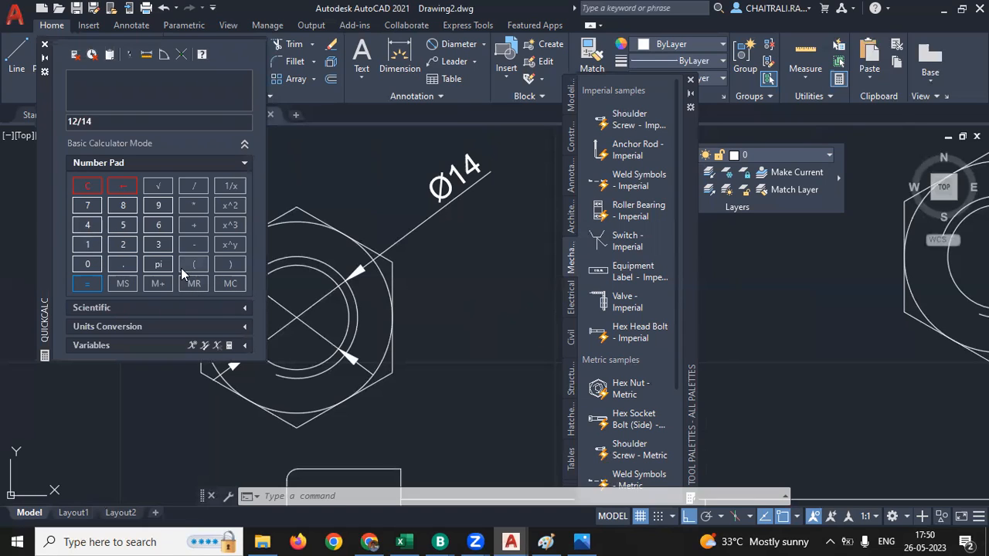
key("Return")
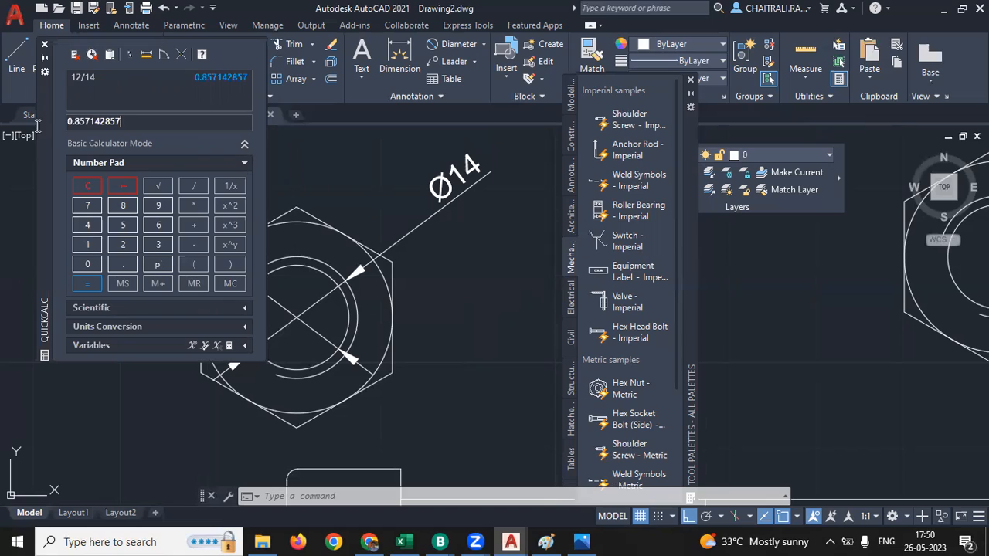
key("ctrl+a")
left_click(46, 47)
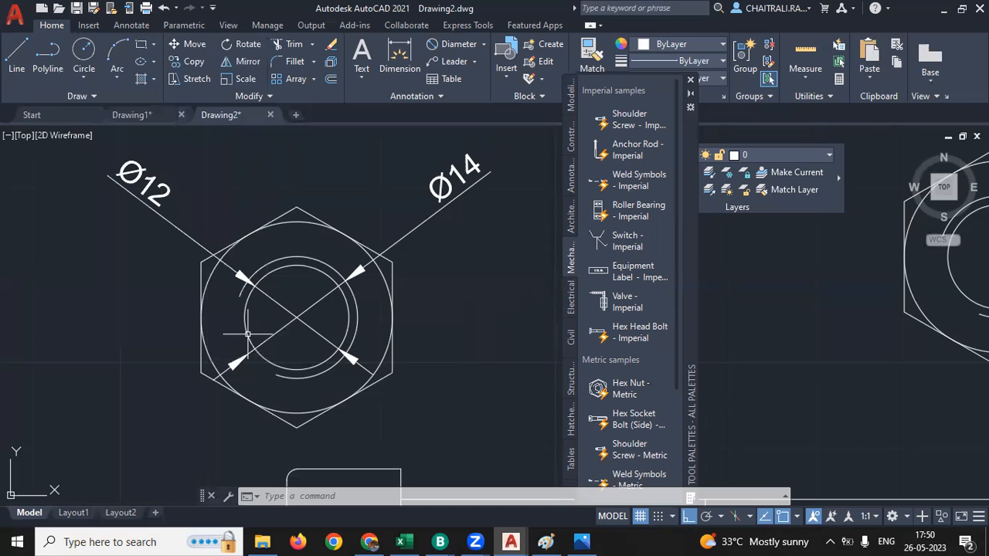
- Examine the inserted sample blocks across the drawing, ending at the connected cylinder symbol
scroll(248, 335, "down", 4)
mouse_move(303, 326)
middle_mouse_down()
mouse_move(315, 340)
mouse_move(291, 295)
middle_mouse_up()
scroll(299, 318, "down", 4)
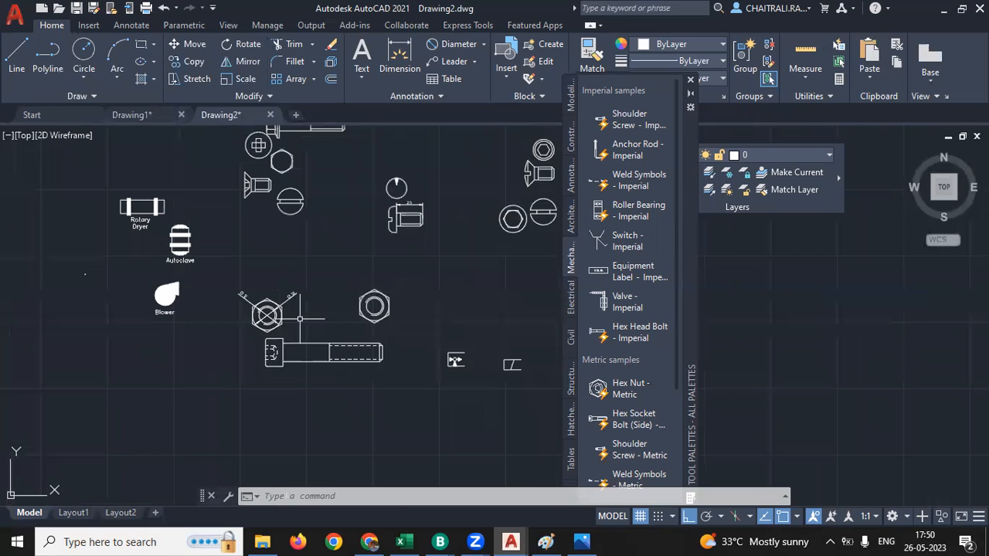
scroll(327, 321, "up", 2)
scroll(328, 322, "down", 3)
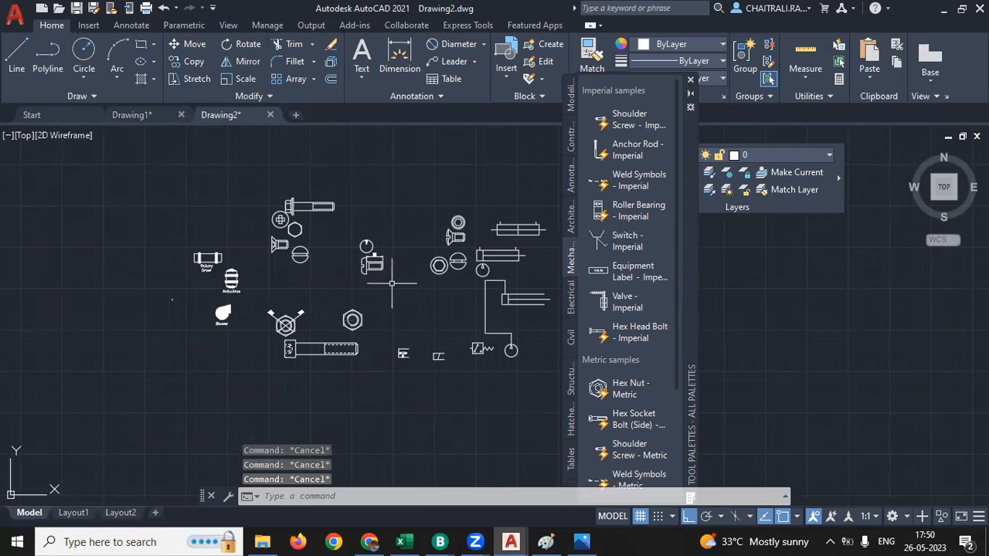
scroll(523, 314, "up", 4)
middle_click_drag(523, 315, 381, 267)
scroll(381, 267, "up", 1)
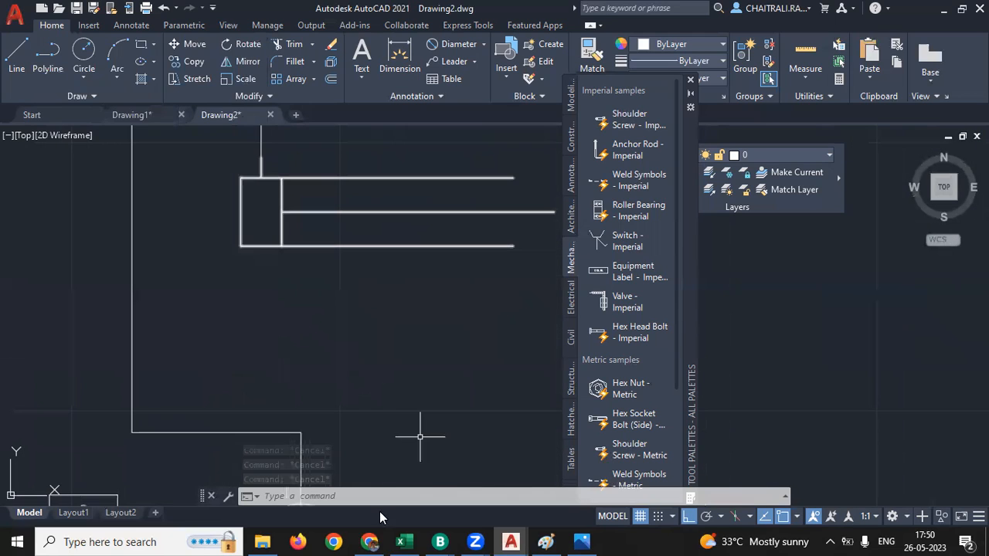
- Switch to Chrome and search Google for "hydraulic pneumatic" in a new tab
left_click(374, 541)
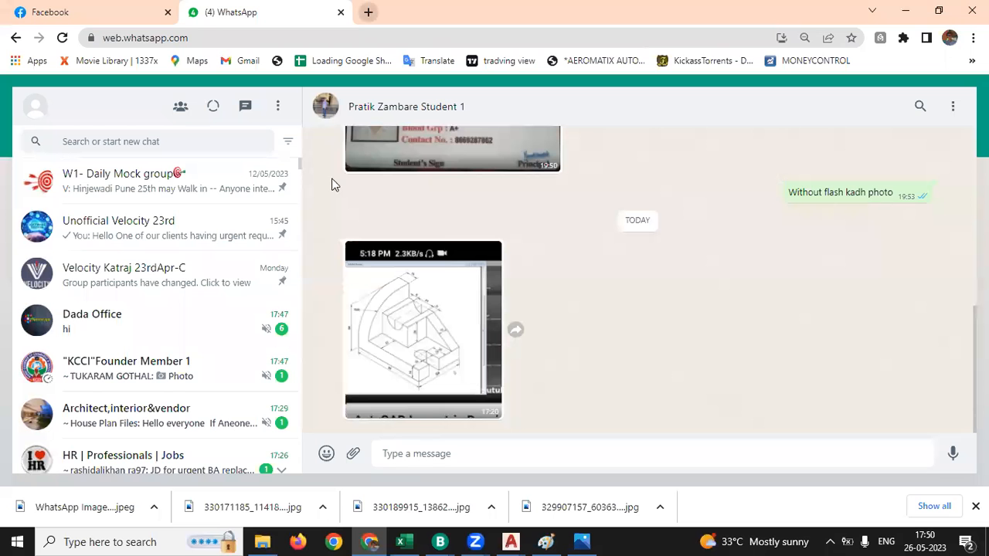
key("ctrl+t")
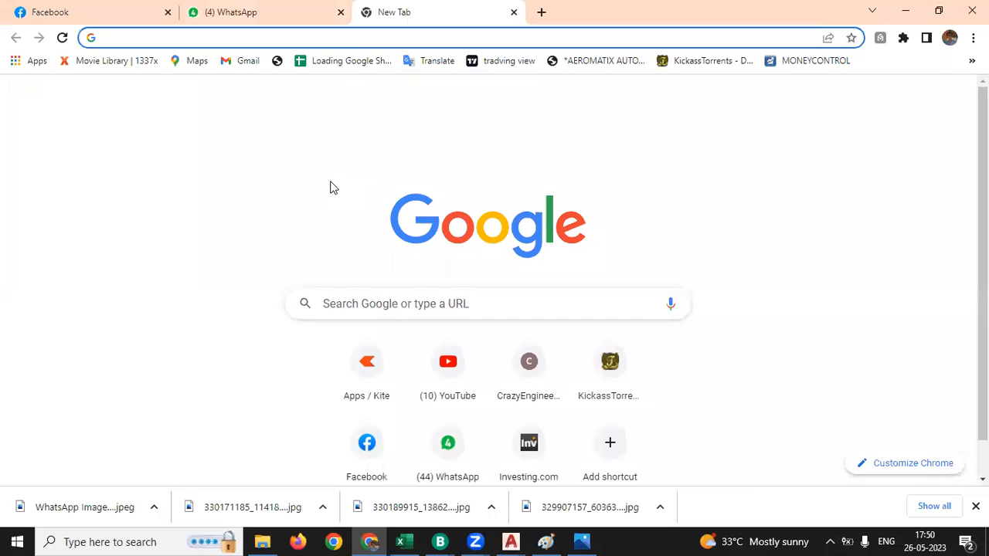
type("ha")
key("BackSpace")
type("y")
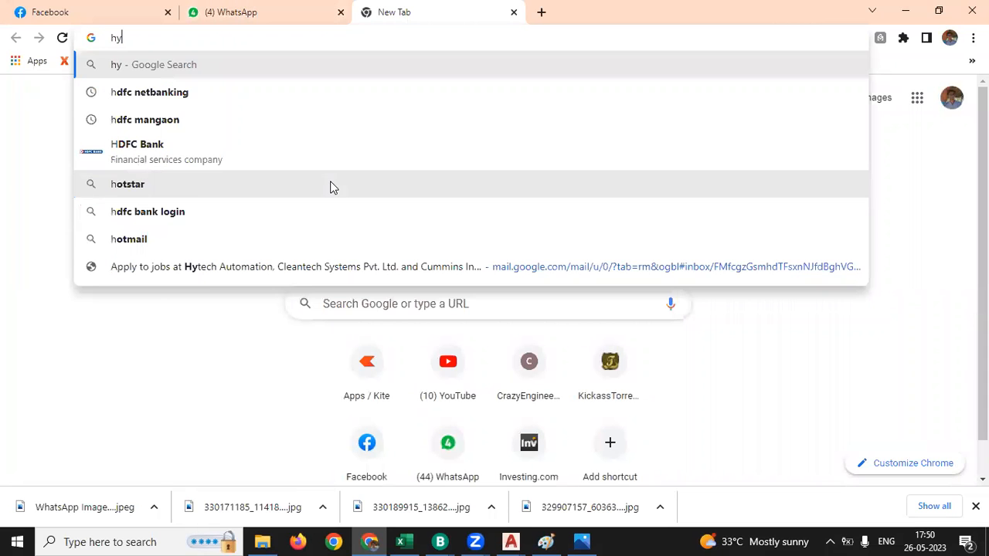
type("draulic")
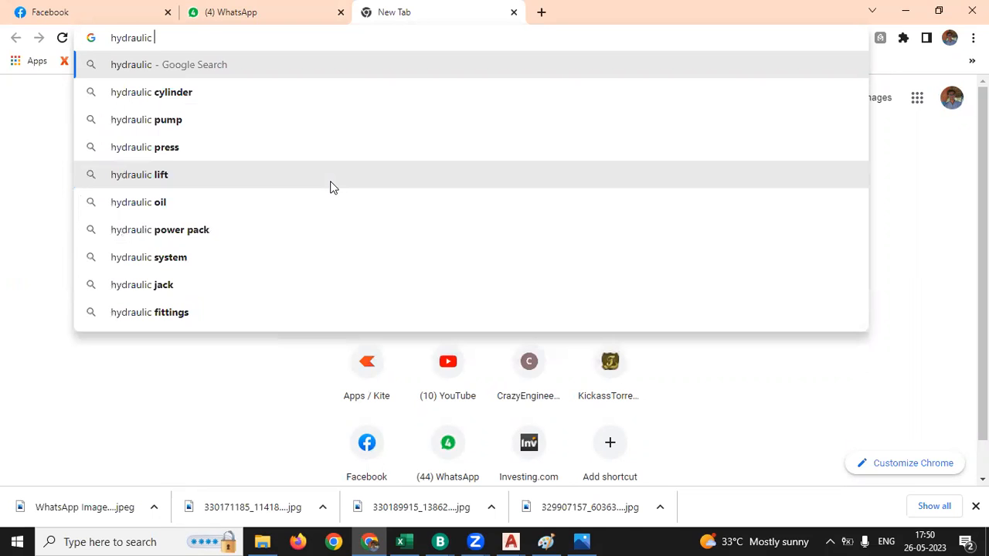
type(" pneumat")
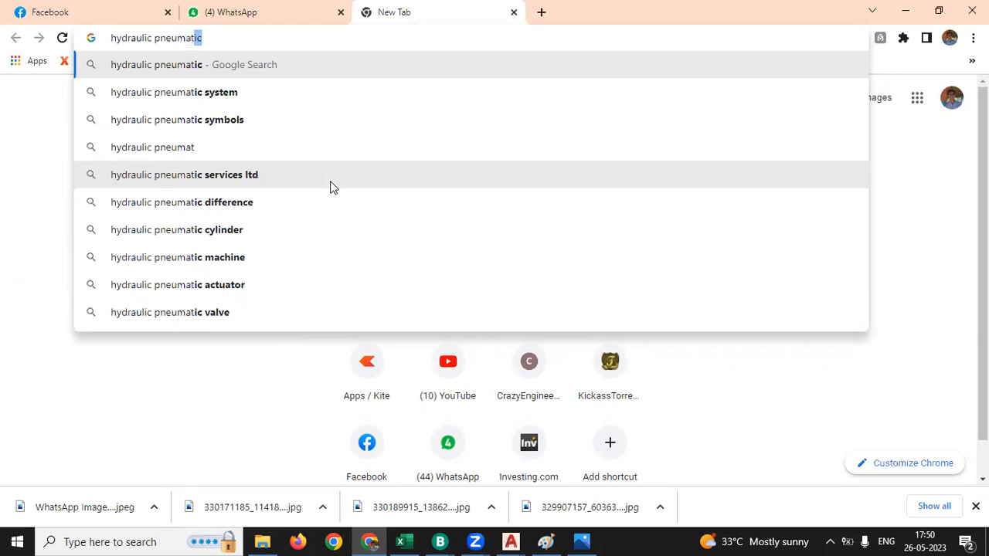
type("ic")
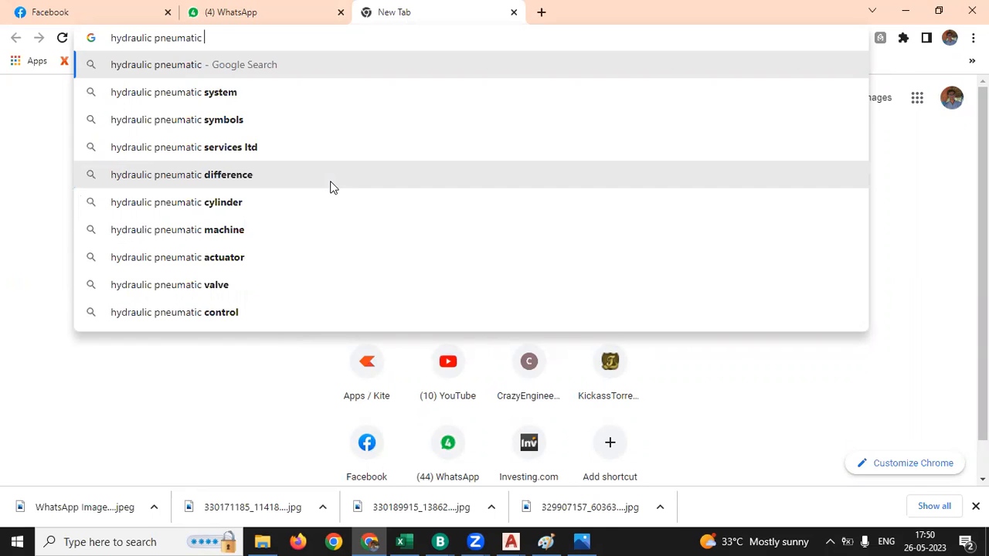
key("Return")
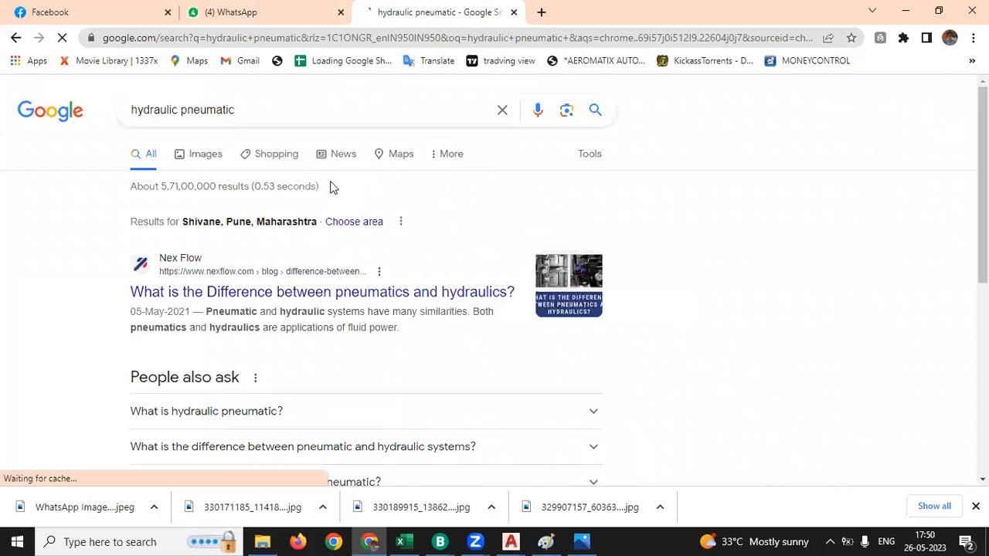
- Refine the search to hydraulic pneumatic circuit diagrams and examine the image results
left_click(276, 113)
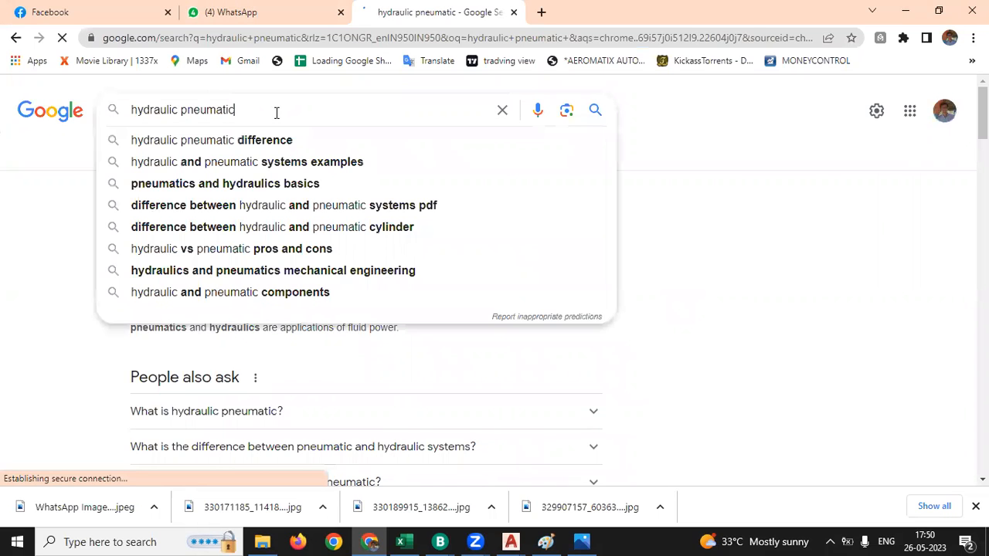
key("BackSpace")
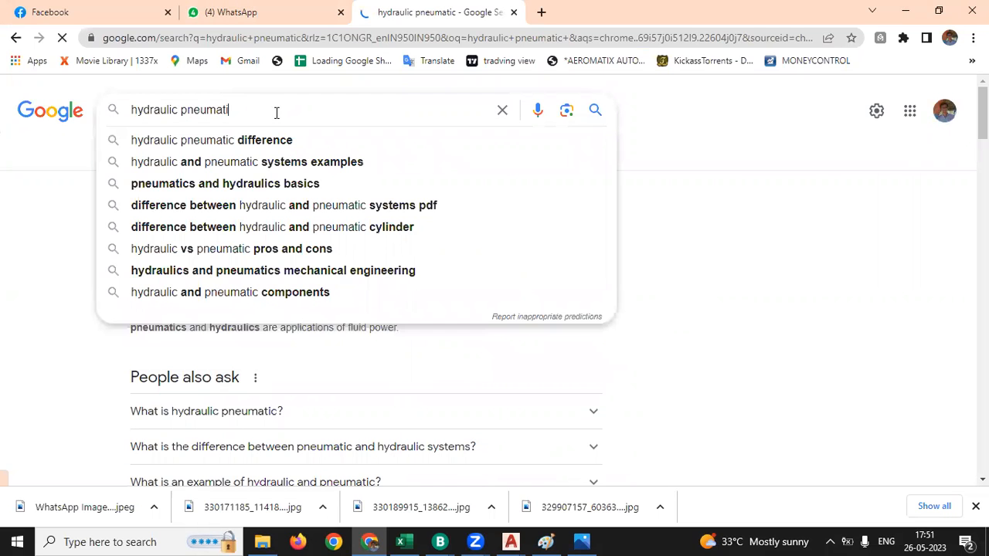
type("circui")
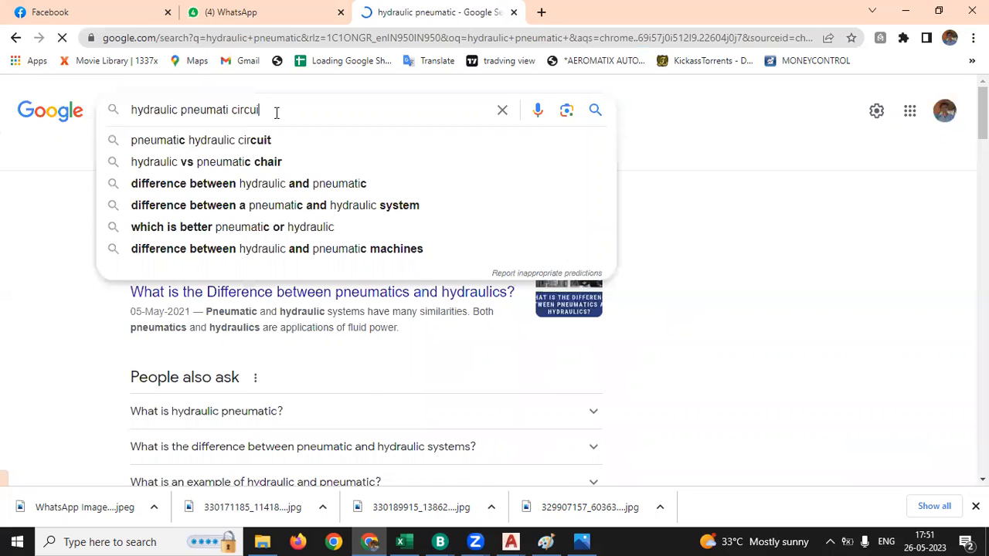
type("t dia")
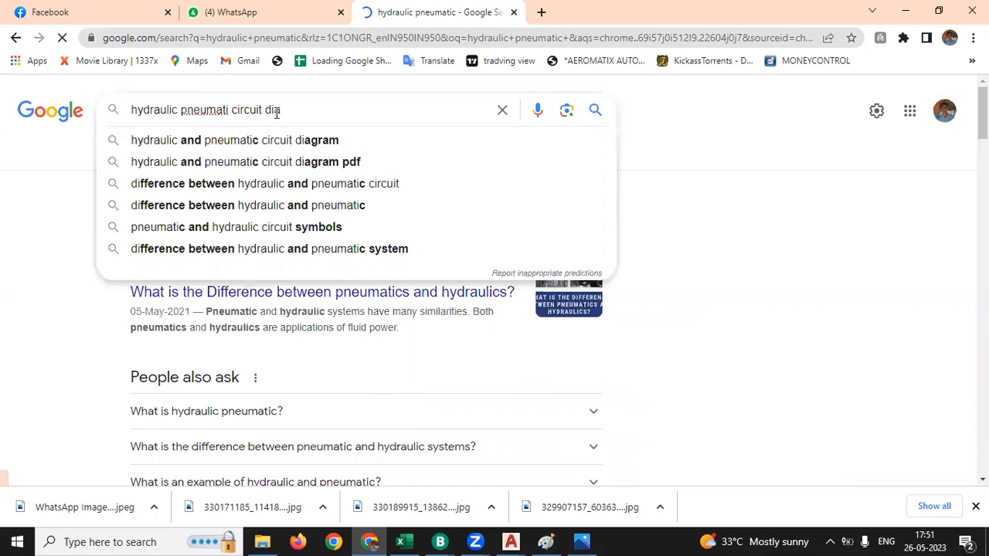
type("g")
key("Return")
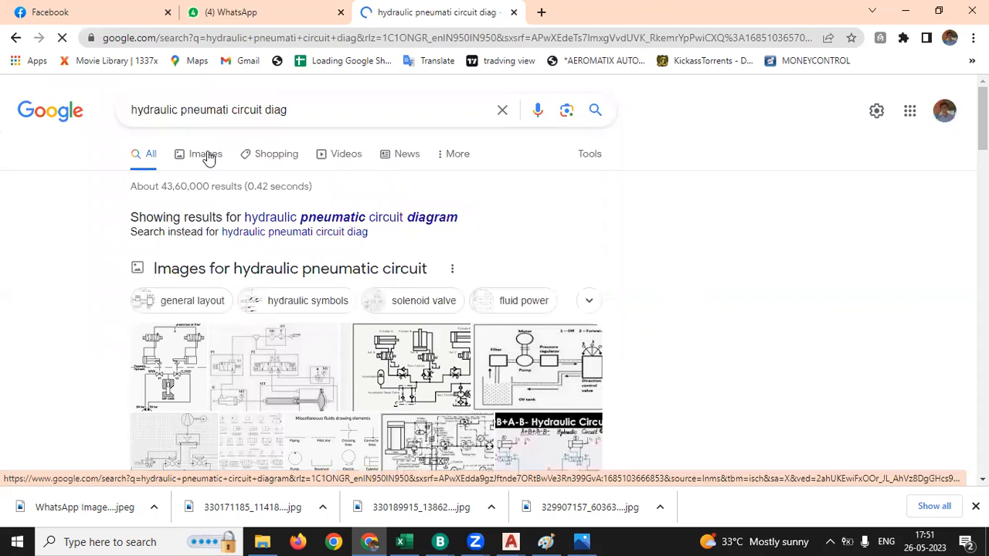
left_click(544, 360)
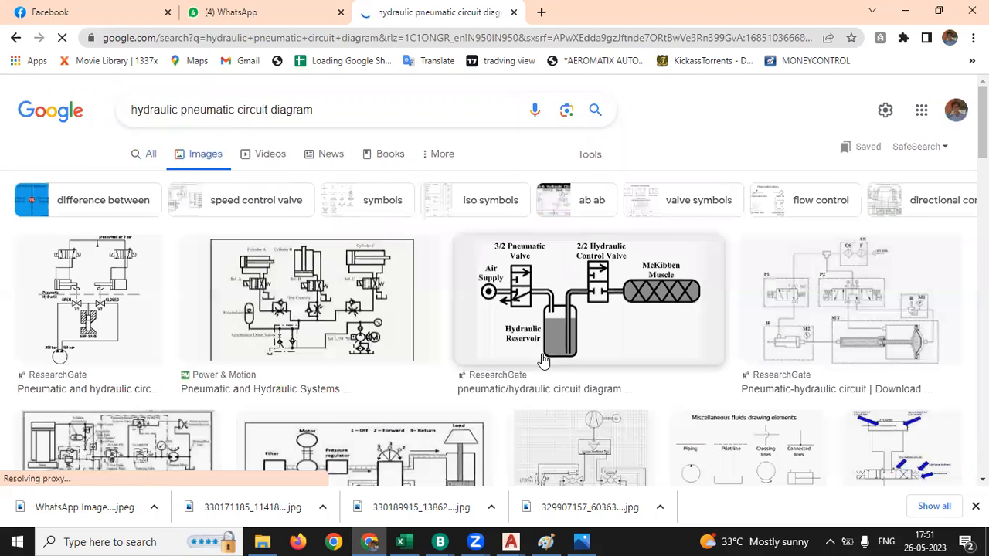
scroll(526, 362, "down", 1)
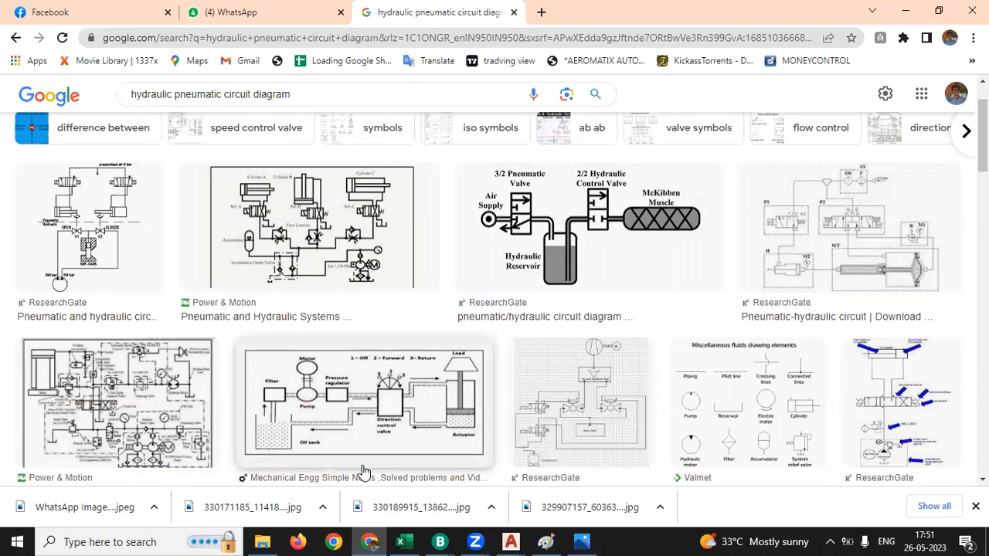
- Switch to File Explorer, open the exercise folder on Local Disk (E:), and select the file 20-days-of-2d-CAD-exercises-Part-I
left_click(272, 541)
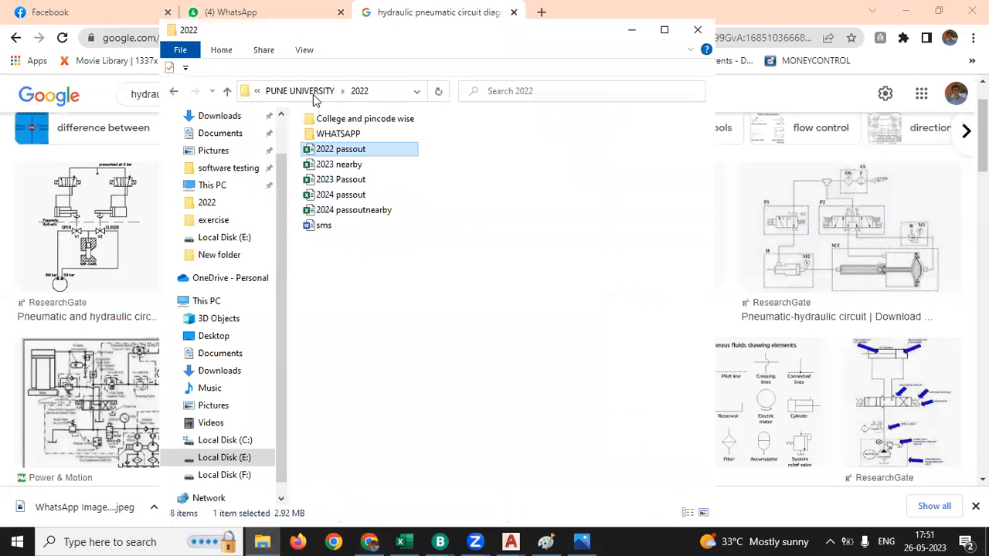
left_click(232, 459)
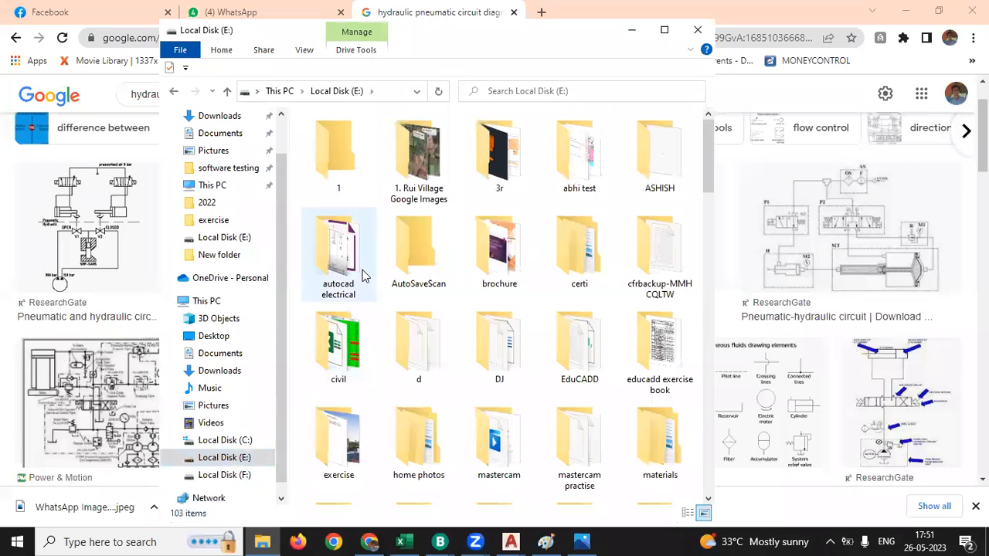
left_click(612, 373)
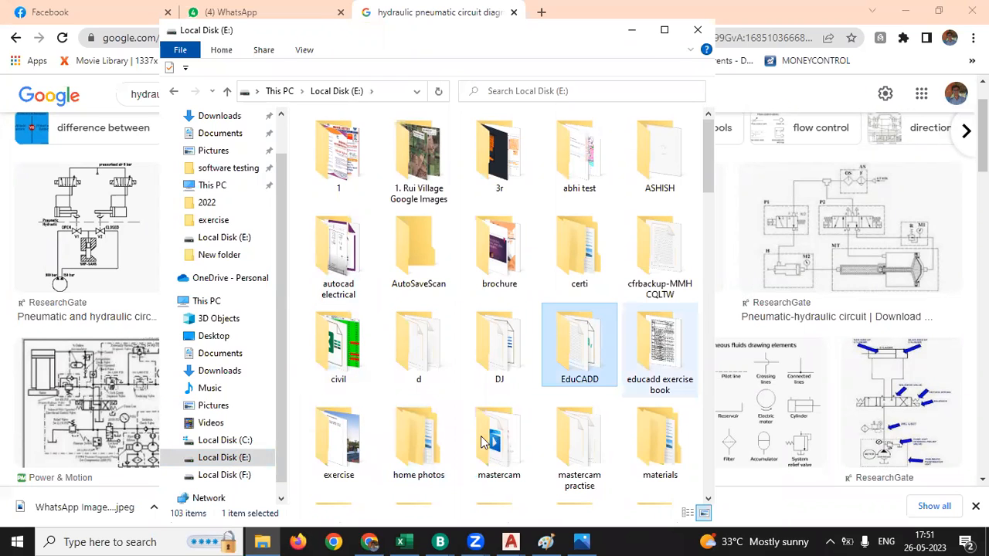
scroll(624, 235, "down", 6)
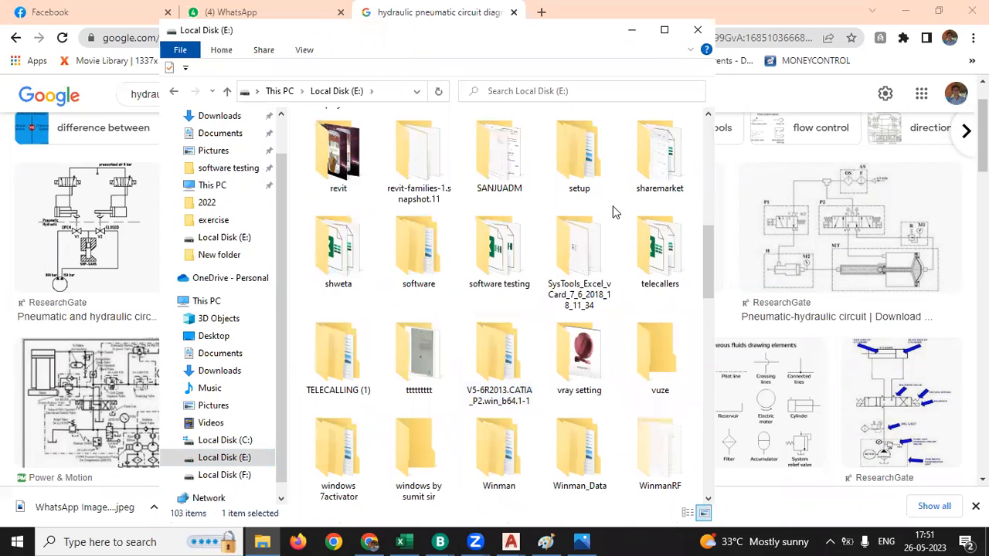
scroll(618, 224, "up", 6)
scroll(657, 263, "down", 3)
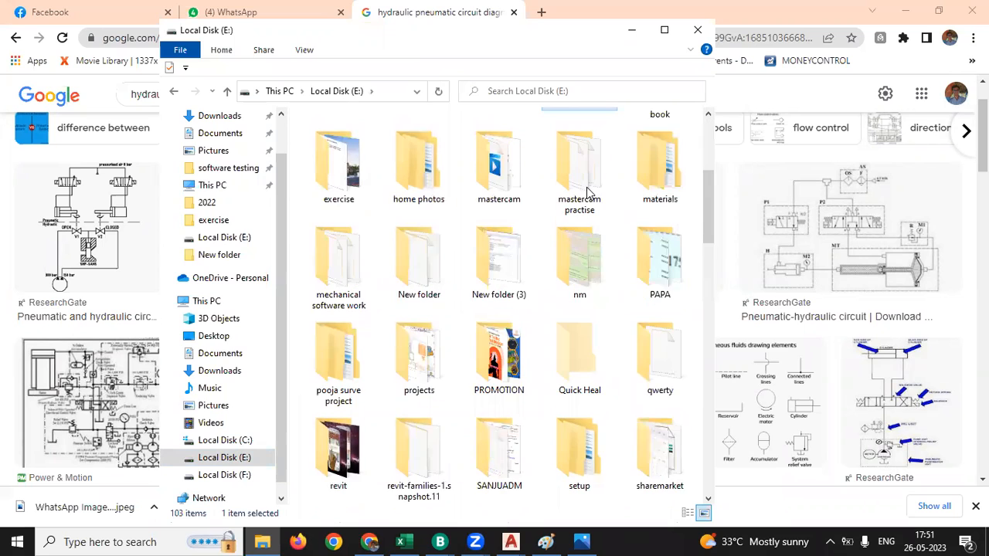
scroll(587, 192, "down", 5)
key("e")
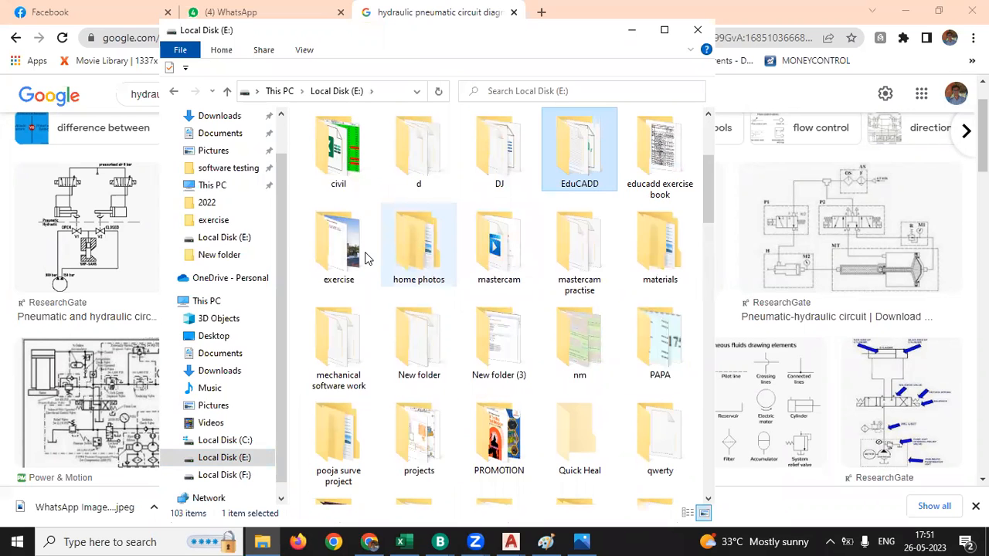
double_click(371, 278)
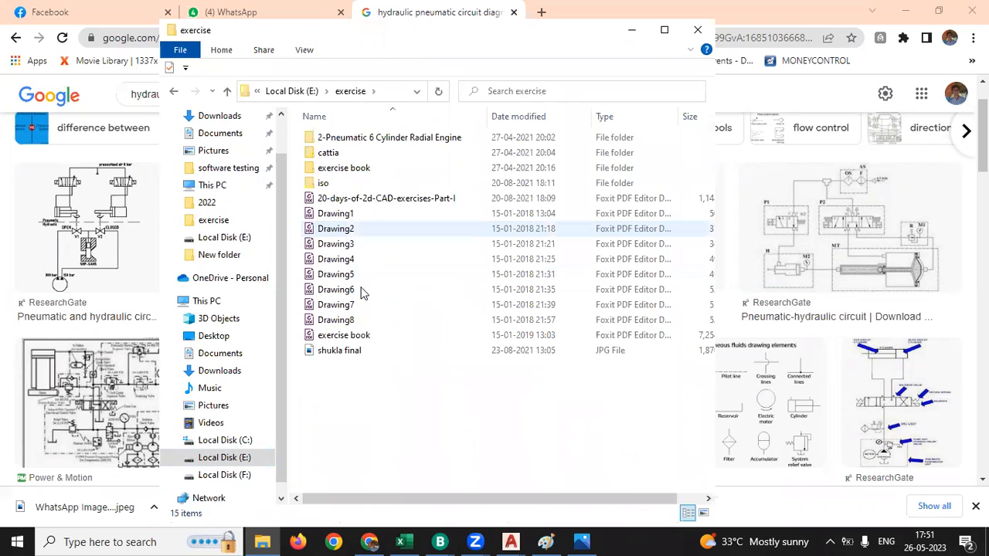
left_click(380, 201)
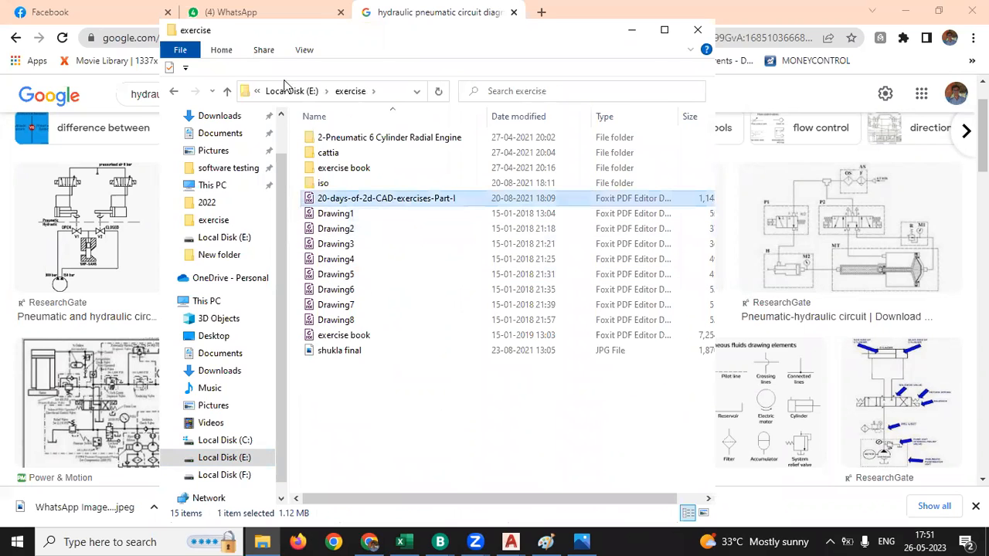
- Share the 20-days-of-2d-CAD-exercises-Part-I PDF from the exercise folder in the student's WhatsApp chat in Chrome and send it
left_click(283, 14)
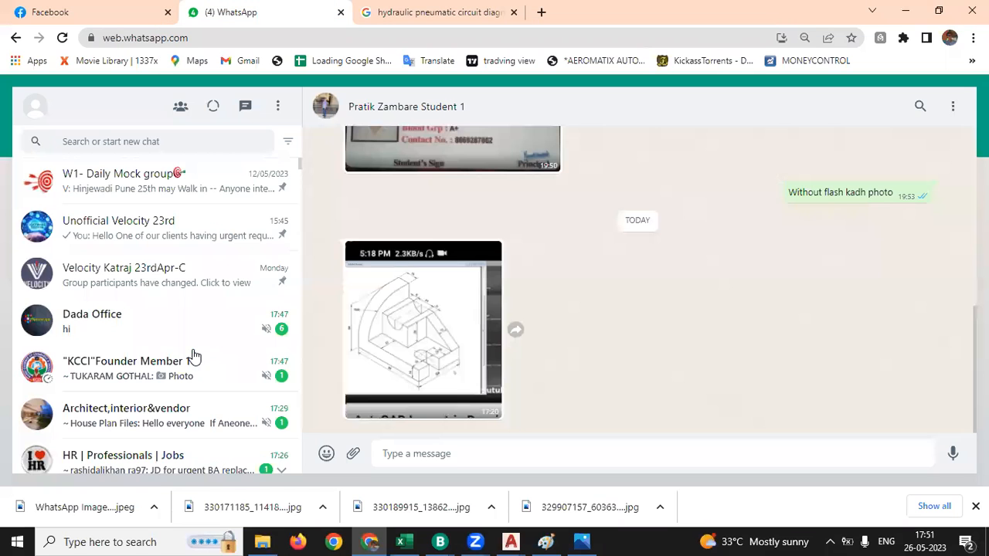
scroll(189, 344, "down", 3)
left_click(369, 17)
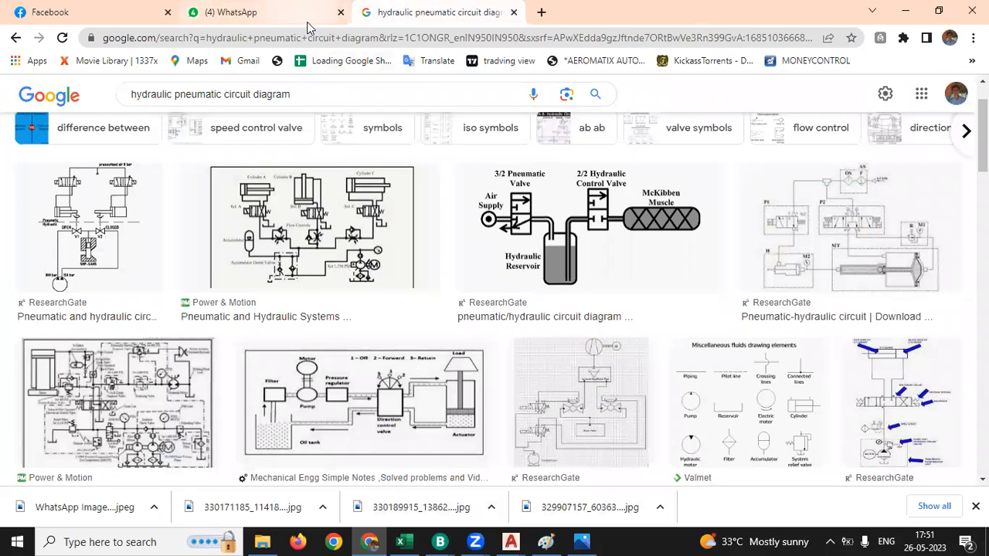
left_click(262, 542)
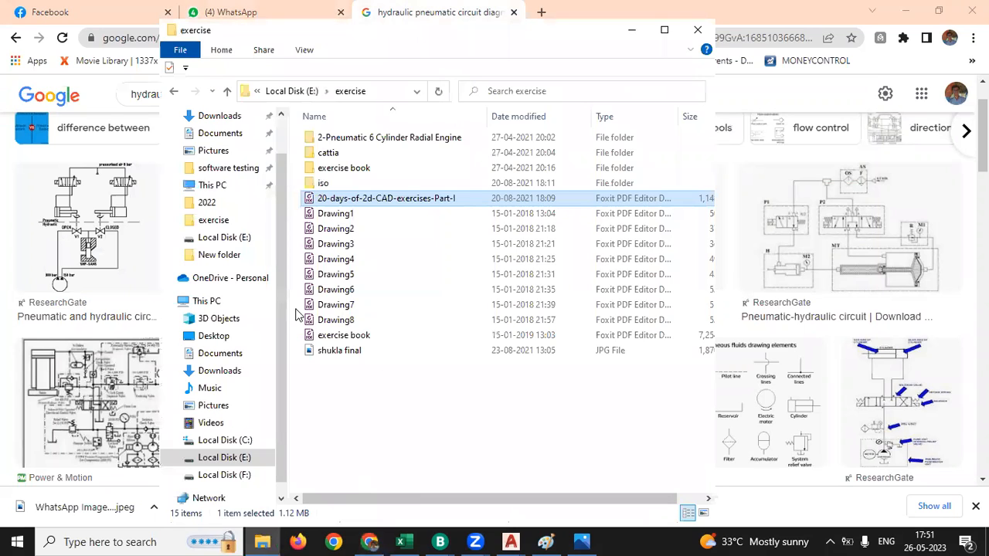
left_click_drag(215, 12, 107, 347)
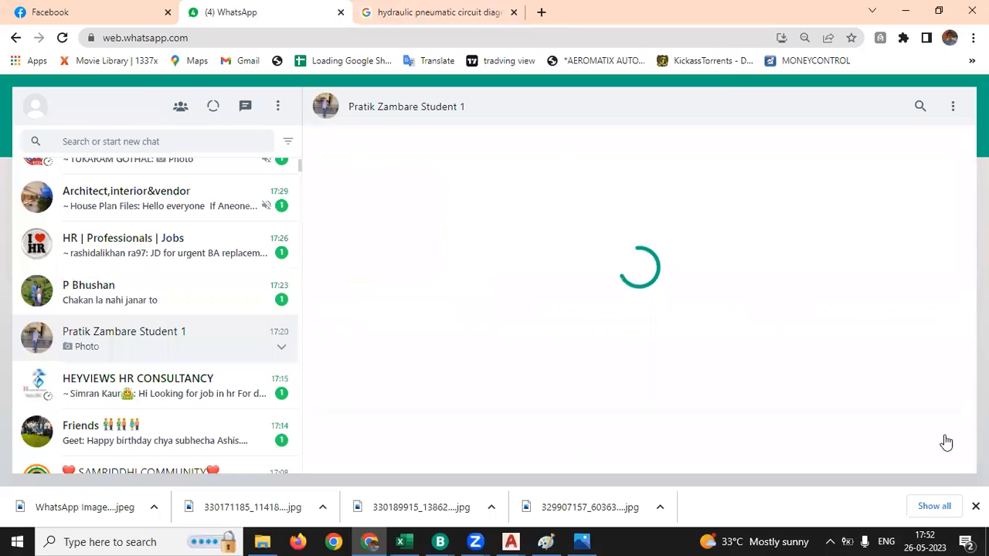
key("Return")
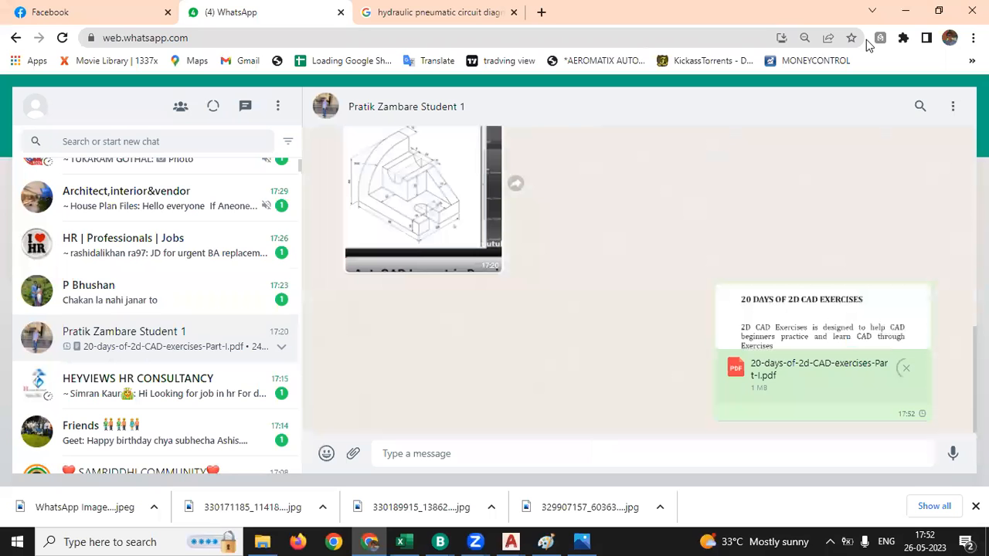
- Switch to File Explorer and open the Drawing1-Model_07 PDF from the iso subfolder of the exercise folder
key("alt+Tab")
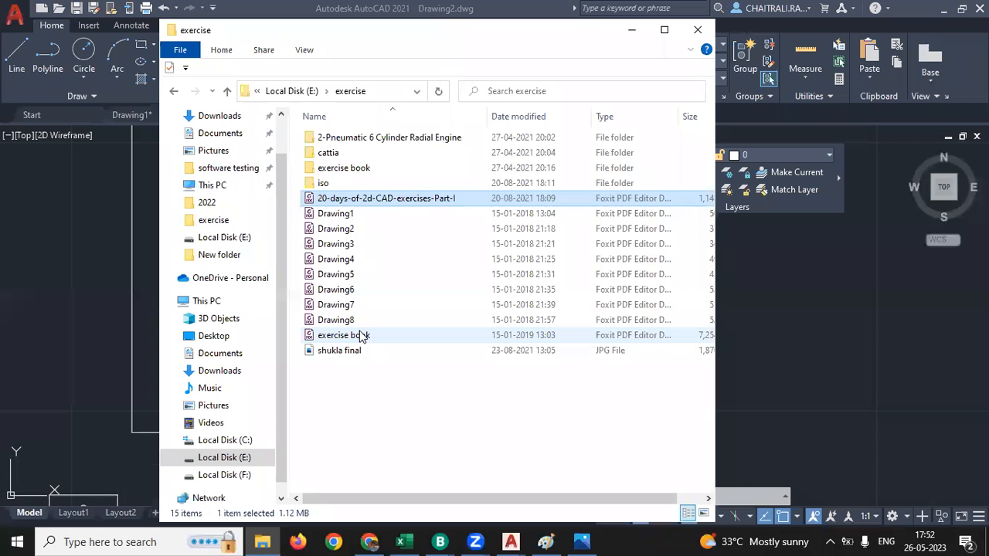
double_click(338, 183)
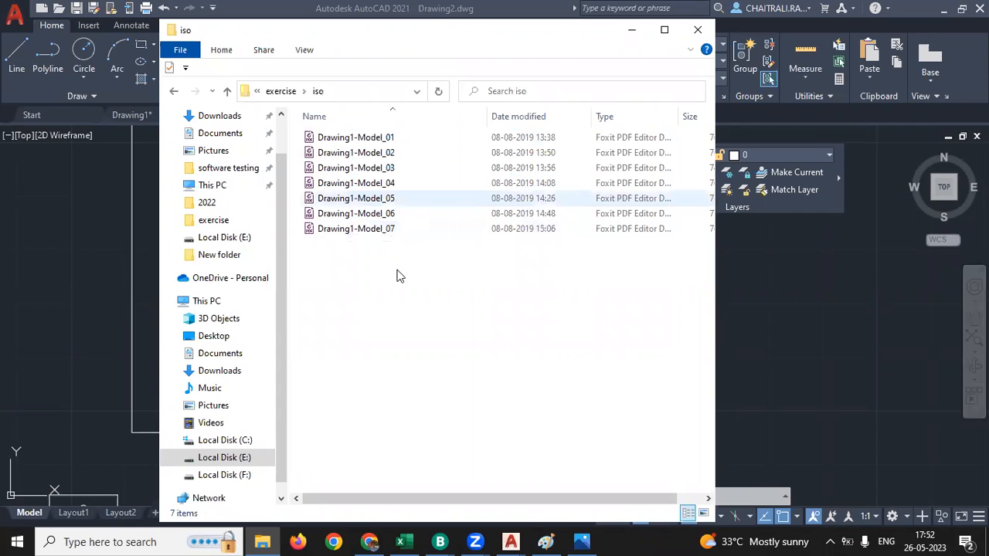
left_click_drag(398, 271, 386, 250)
double_click(389, 231)
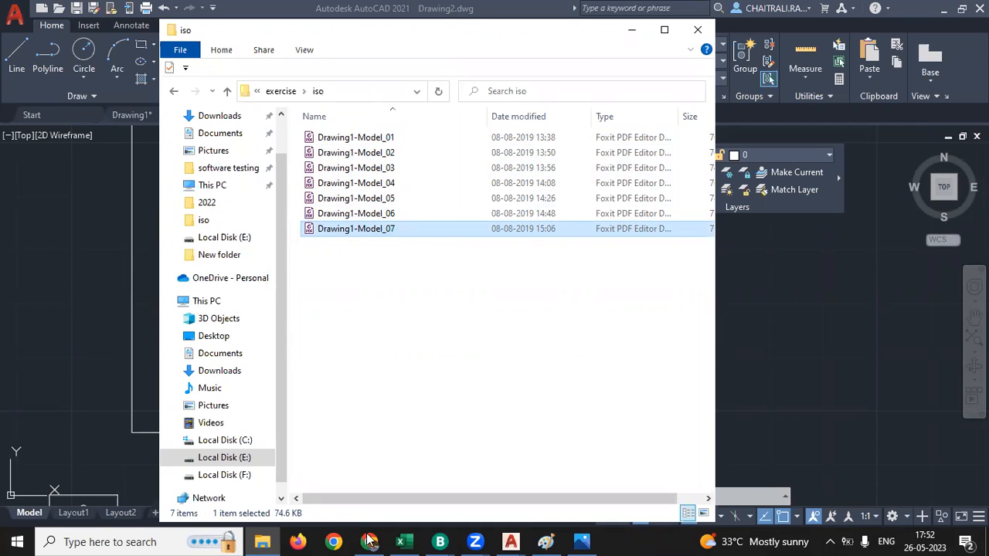
- Switch to the student's WhatsApp chat in Chrome and find the forwarded drawing images dated 18/05/2023
key("alt+Tab")
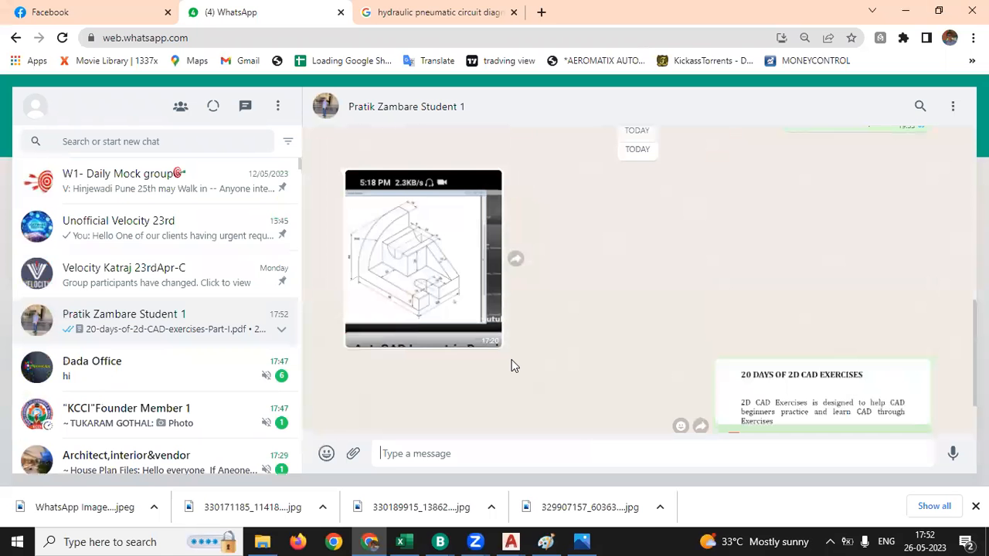
scroll(514, 365, "up", 5)
scroll(514, 366, "up", 5)
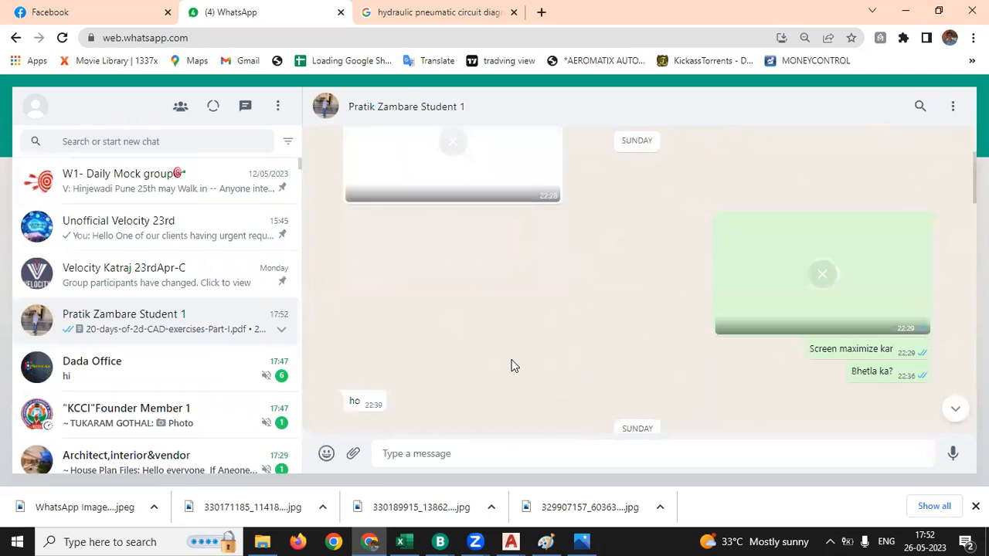
scroll(513, 365, "up", 5)
scroll(514, 366, "up", 3)
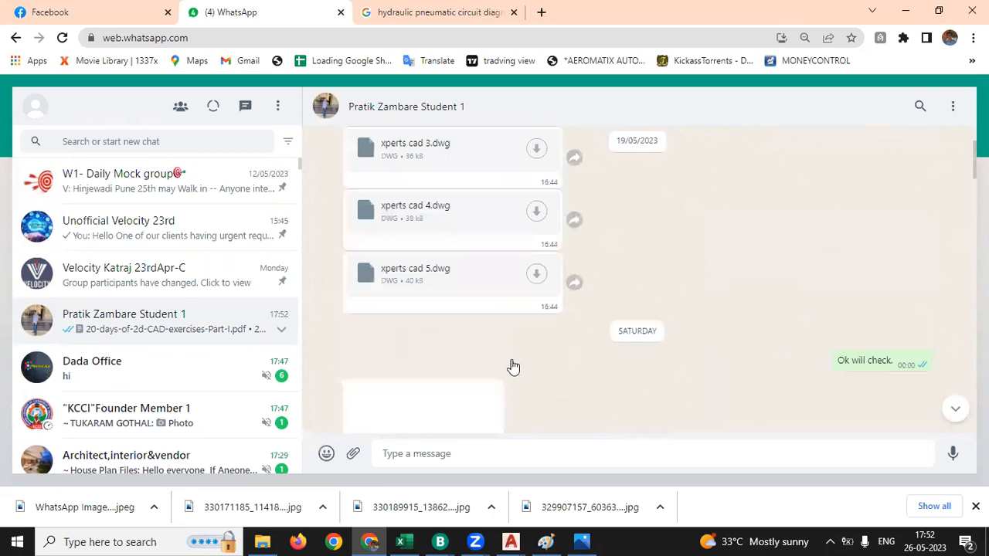
scroll(514, 367, "up", 5)
scroll(511, 359, "up", 2)
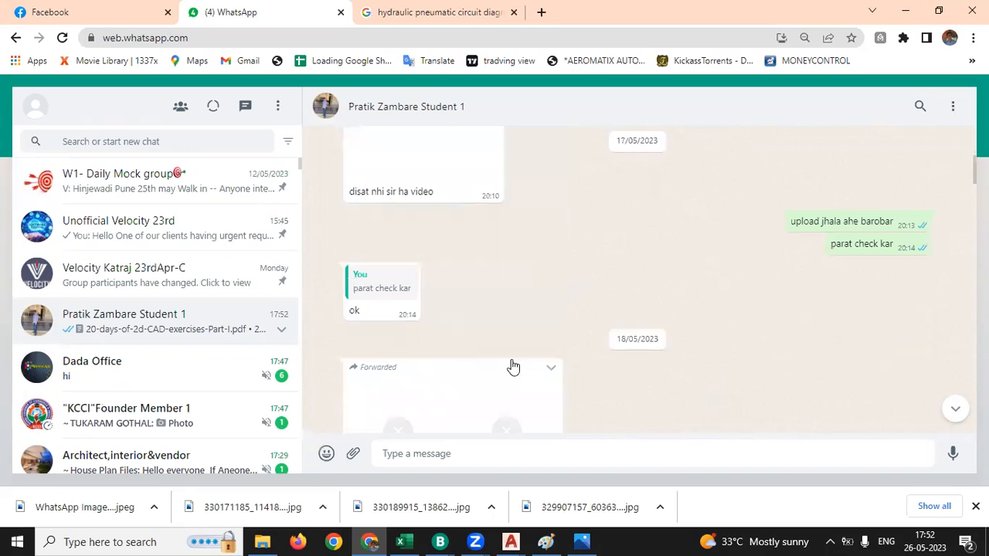
scroll(512, 359, "down", 2)
scroll(393, 306, "down", 1)
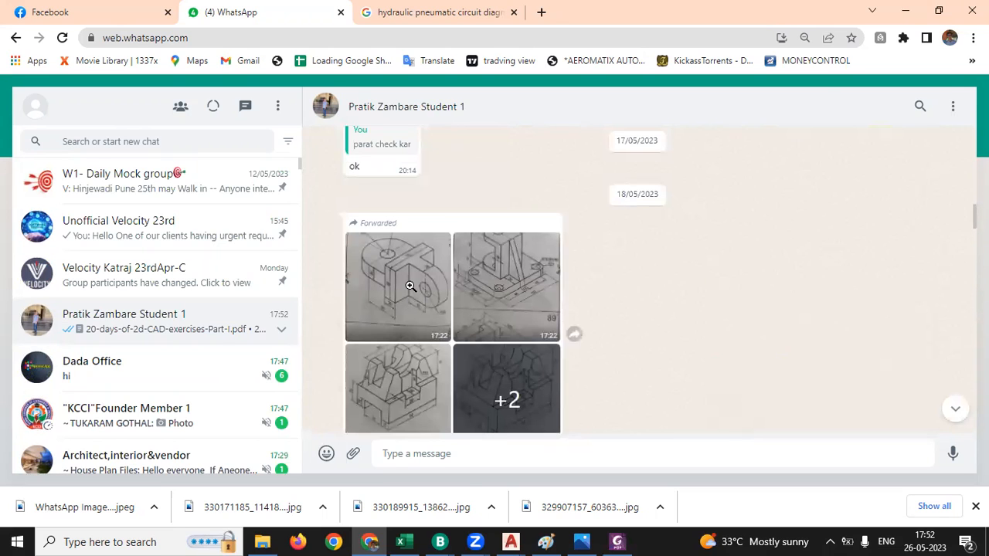
- Examine the five forwarded isometric drawing images one after another and close the image viewer
left_click(411, 287)
left_click(956, 271)
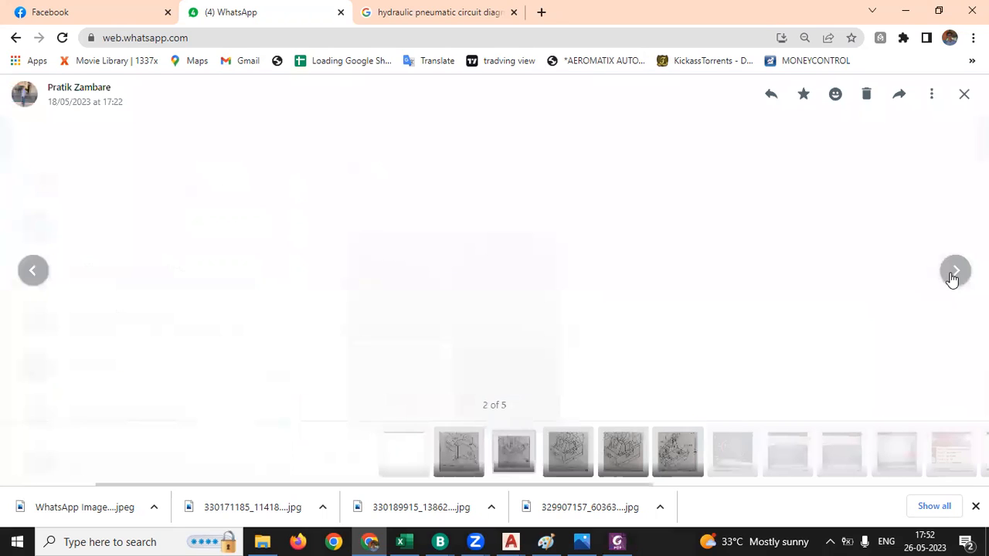
left_click(954, 274)
left_click(953, 275)
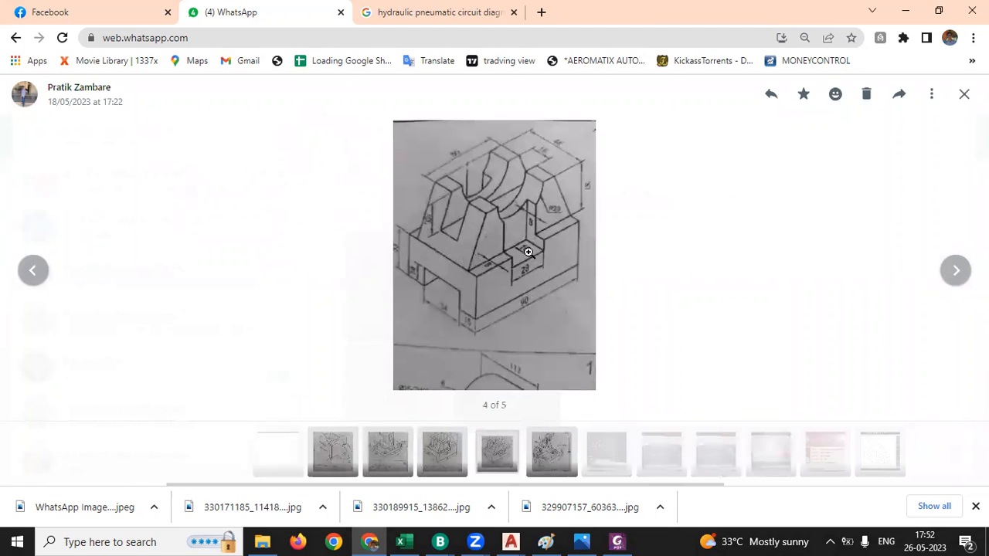
left_click(958, 280)
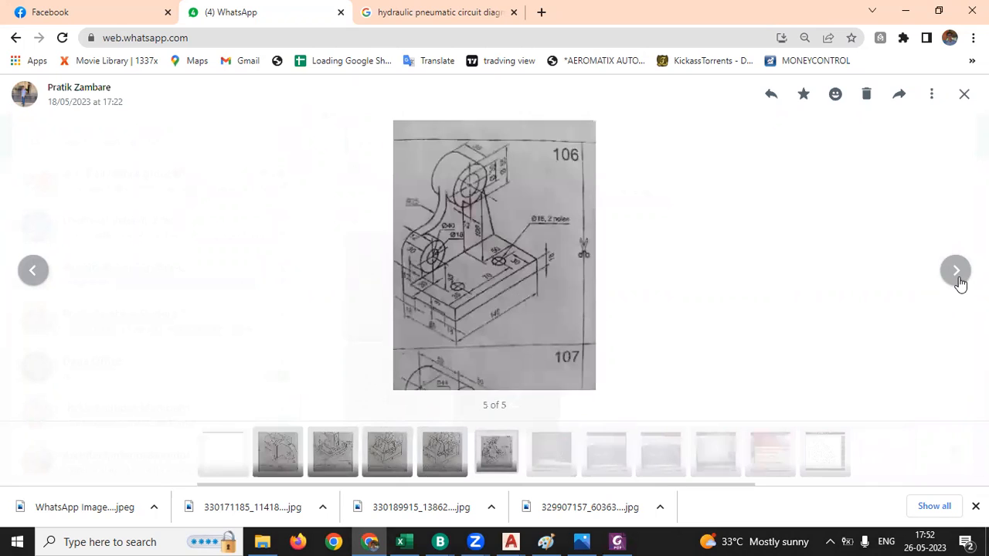
left_click(957, 275)
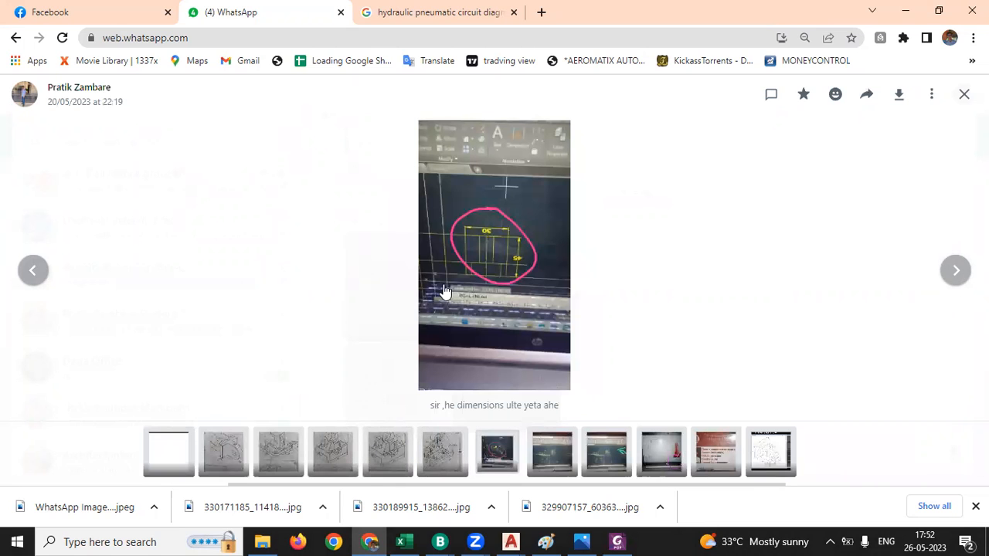
key("Escape")
- Review the forwarded isometric drawing images a second time and return to the newest messages in the chat
scroll(451, 286, "down", 2)
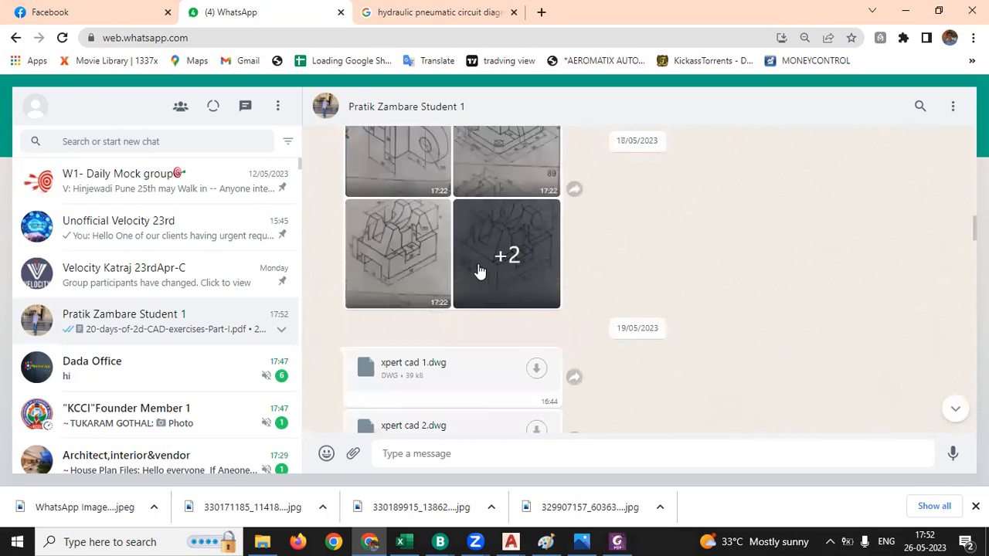
scroll(480, 271, "up", 1)
scroll(452, 302, "up", 2)
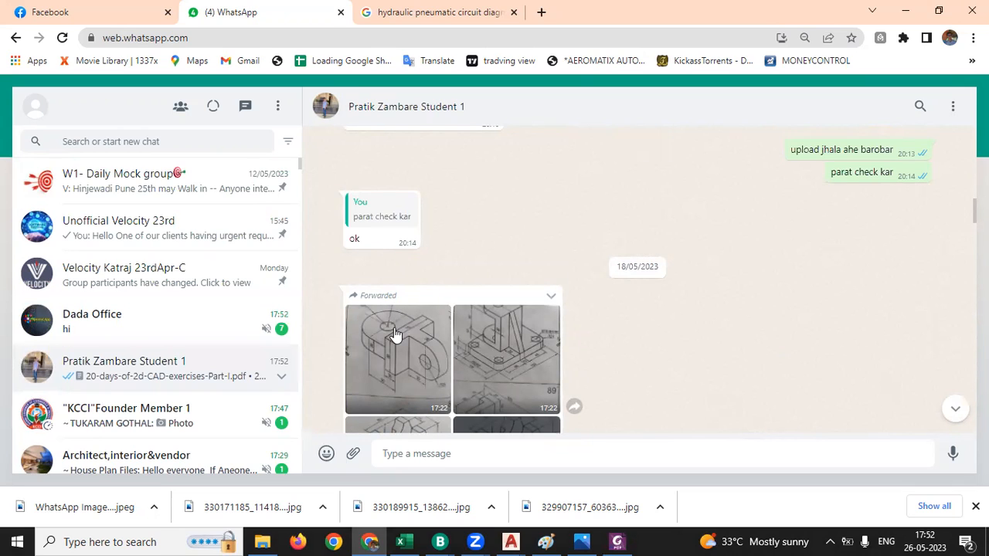
scroll(409, 347, "down", 2)
left_click(415, 232)
left_click(955, 270)
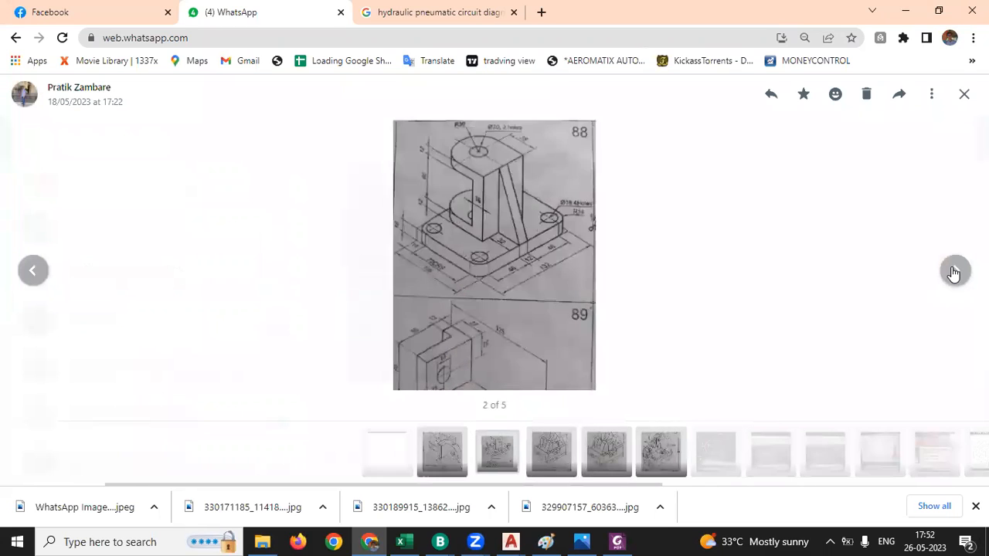
left_click(955, 270)
left_click(955, 272)
left_click(956, 270)
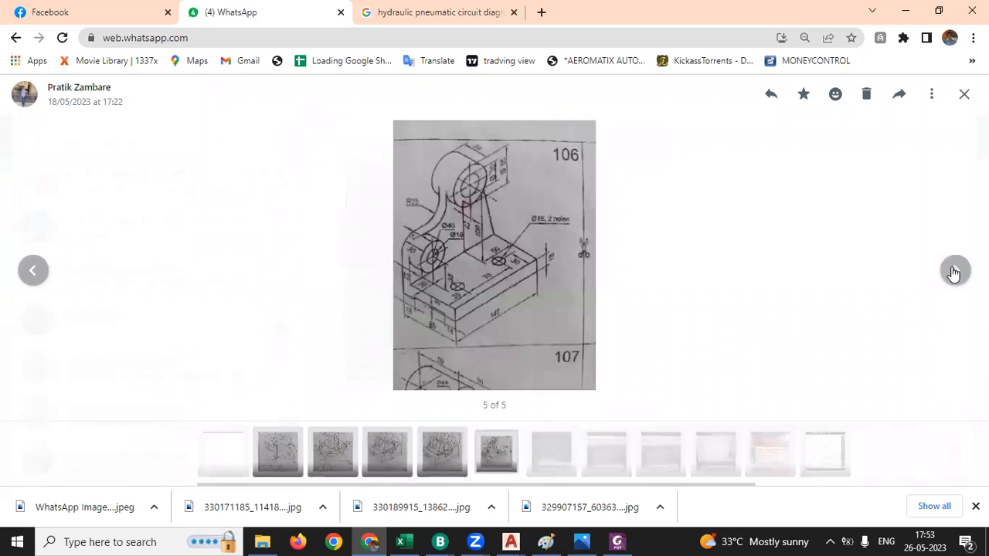
left_click(955, 270)
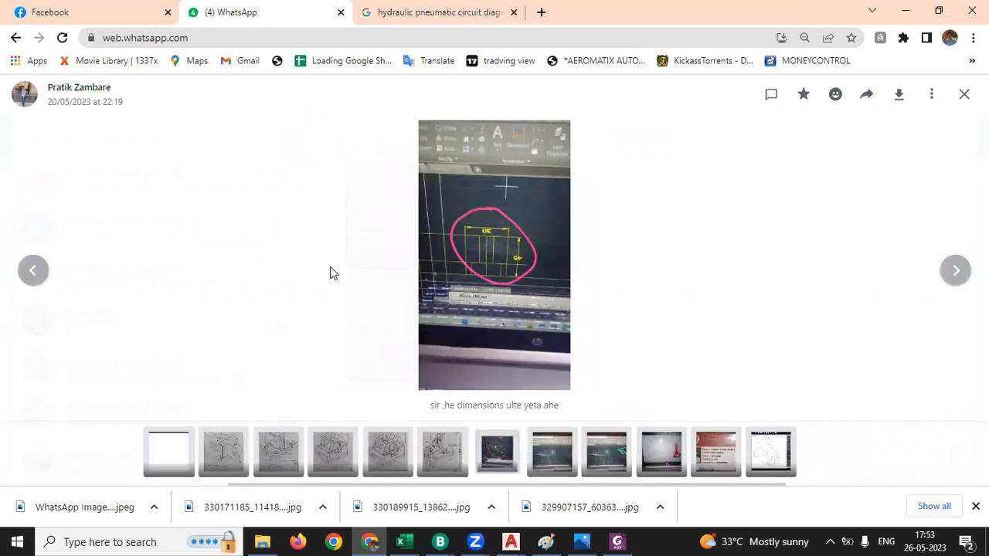
left_click(39, 276)
left_click(635, 359)
scroll(634, 360, "down", 15)
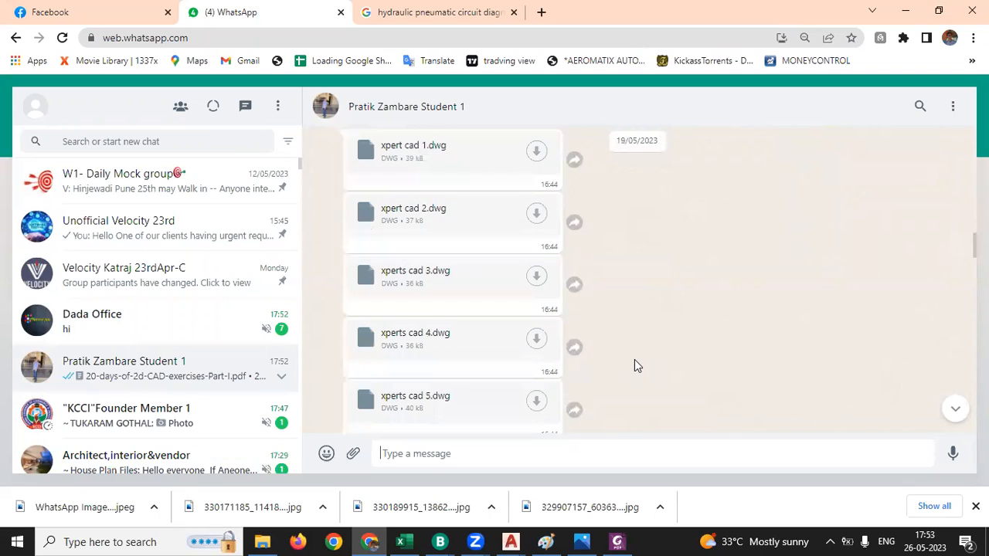
scroll(635, 360, "down", 10)
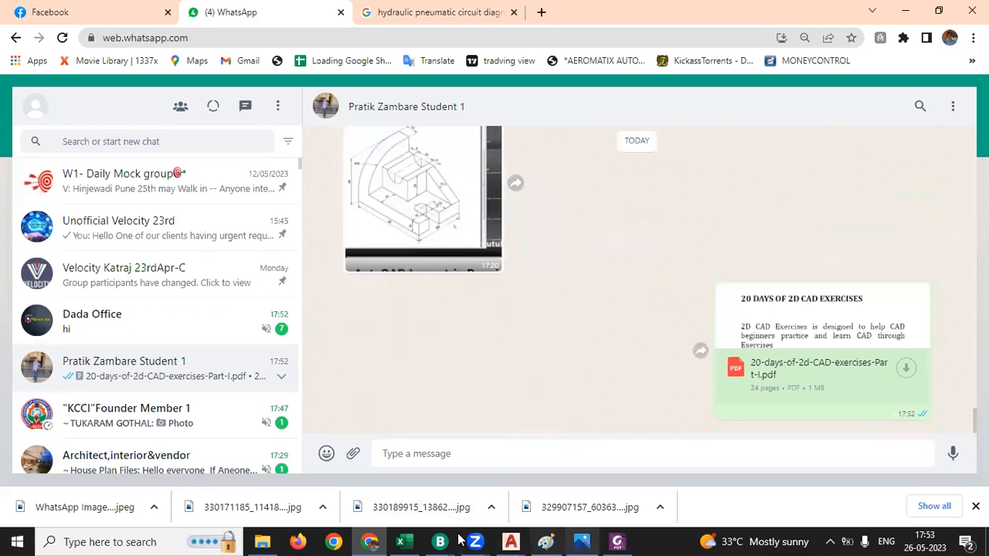
- Switch to Foxit PDF Editor, examine the whole isometric drawing in Drawing1-Model_07, and return to the WhatsApp chat in Chrome
key("alt+Tab")
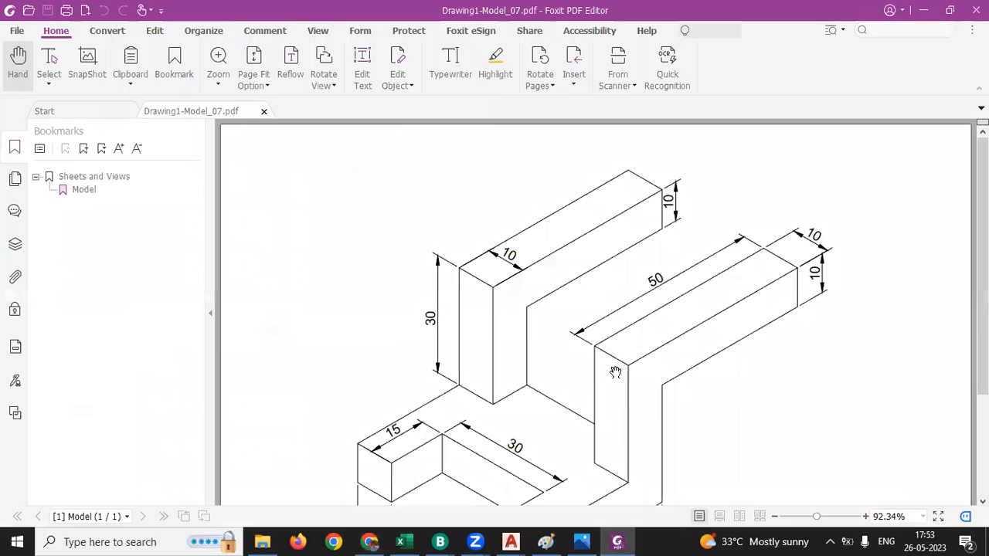
scroll(616, 373, "down", 2)
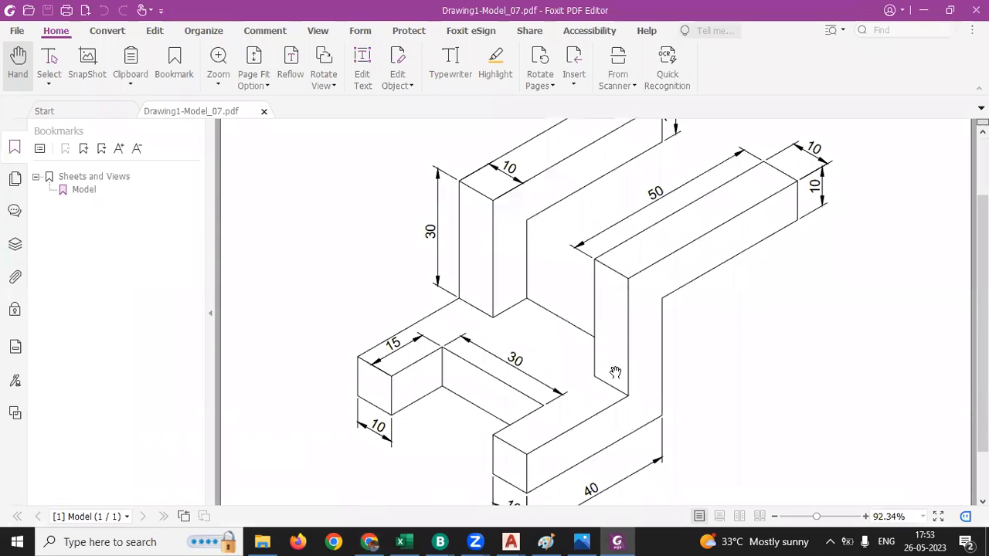
scroll(615, 372, "down", 2, "ctrl")
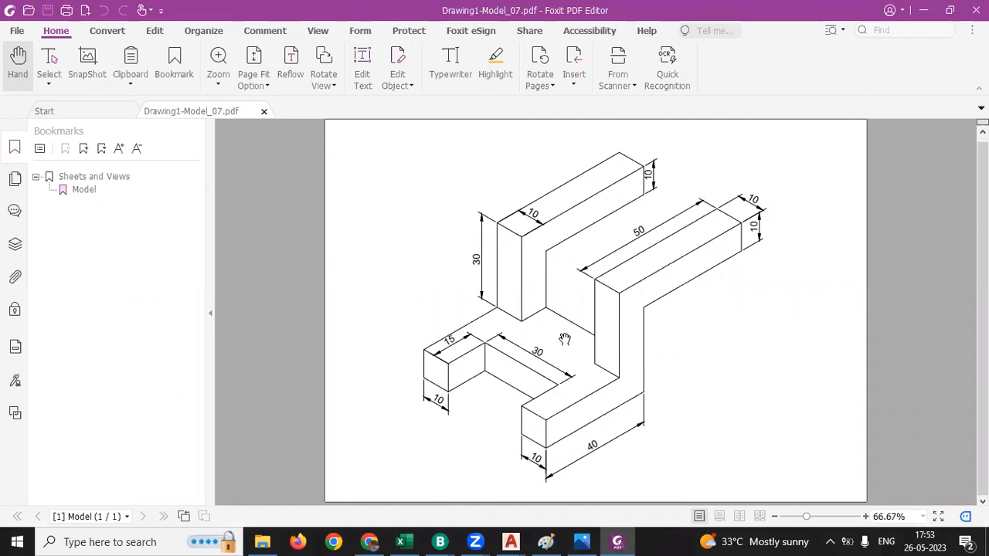
left_click(371, 542)
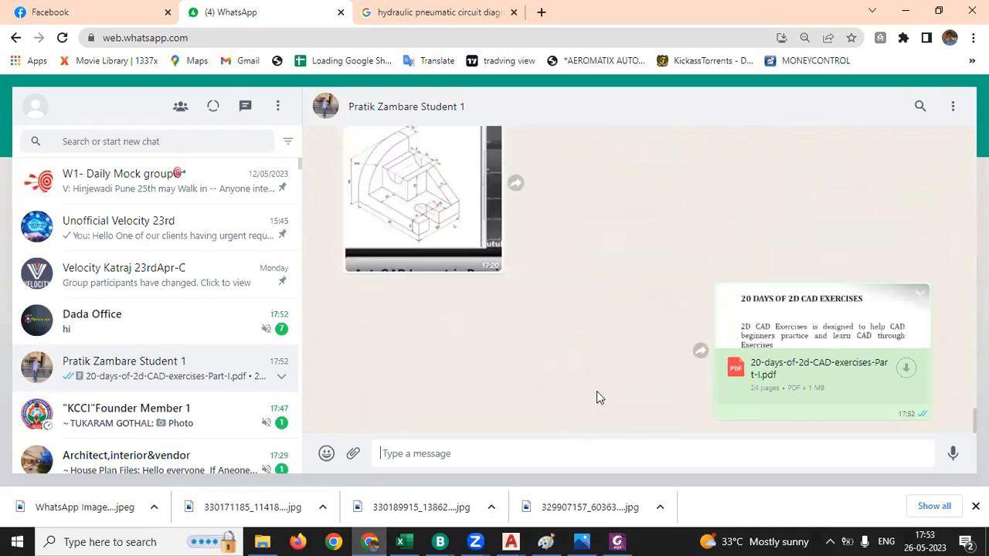